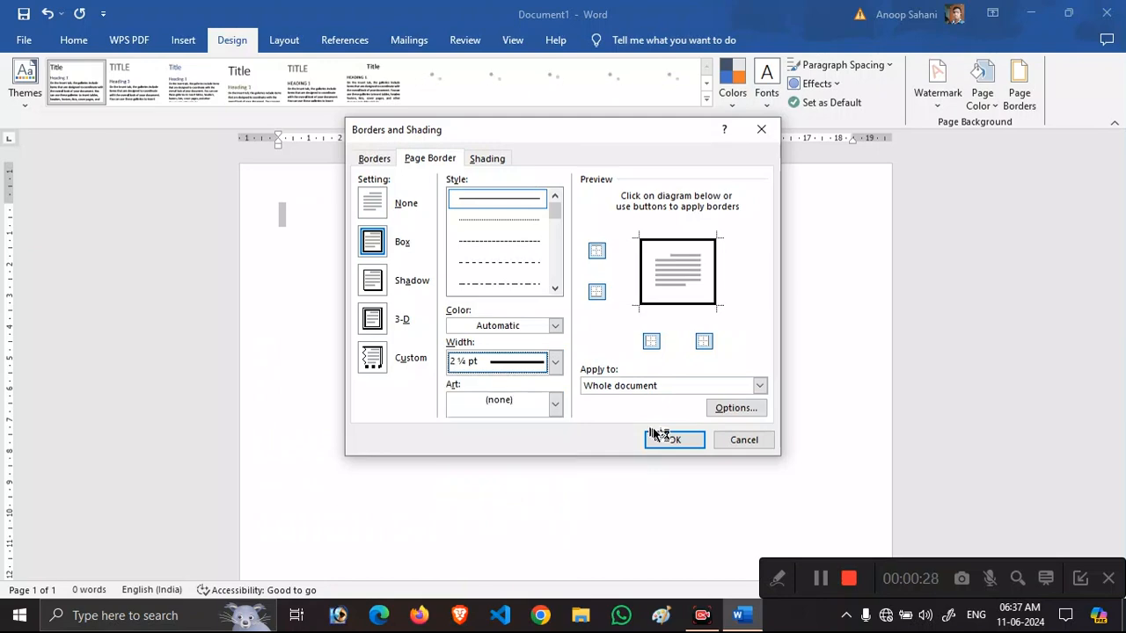
Apply a 2¼ pt Box page border to the whole document.
{"action": "left_click", "coordinate": [664, 440]}
{"action": "left_click", "coordinate": [73, 41]}
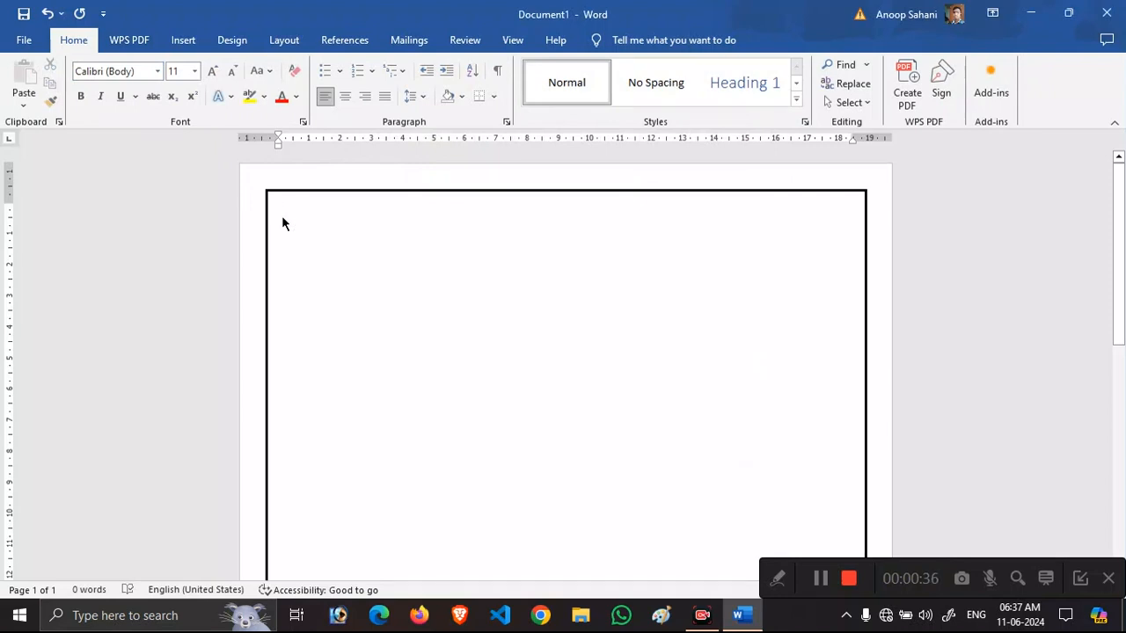
Type the person's full name as a large, bold, all-capitals header line.
{"action": "key", "text": "ctrl+shift+period"}
{"action": "key", "text": "ctrl+shift+period"}
{"action": "key", "text": "ctrl+shift+period"}
{"action": "key", "text": "ctrl+shift+period"}
{"action": "key", "text": "Caps_Lock"}
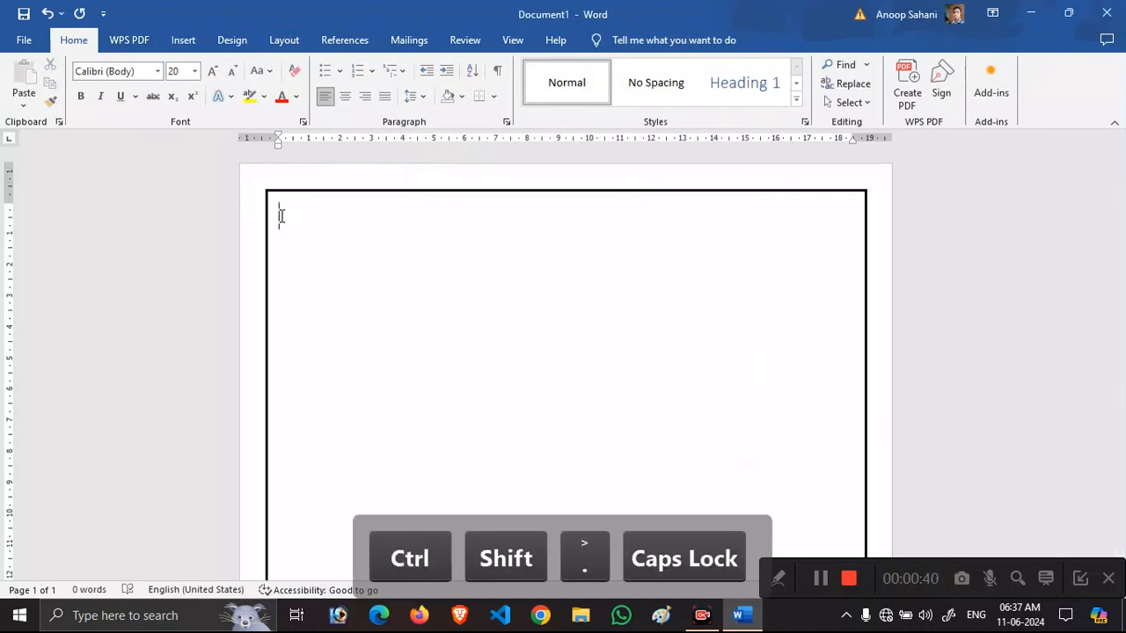
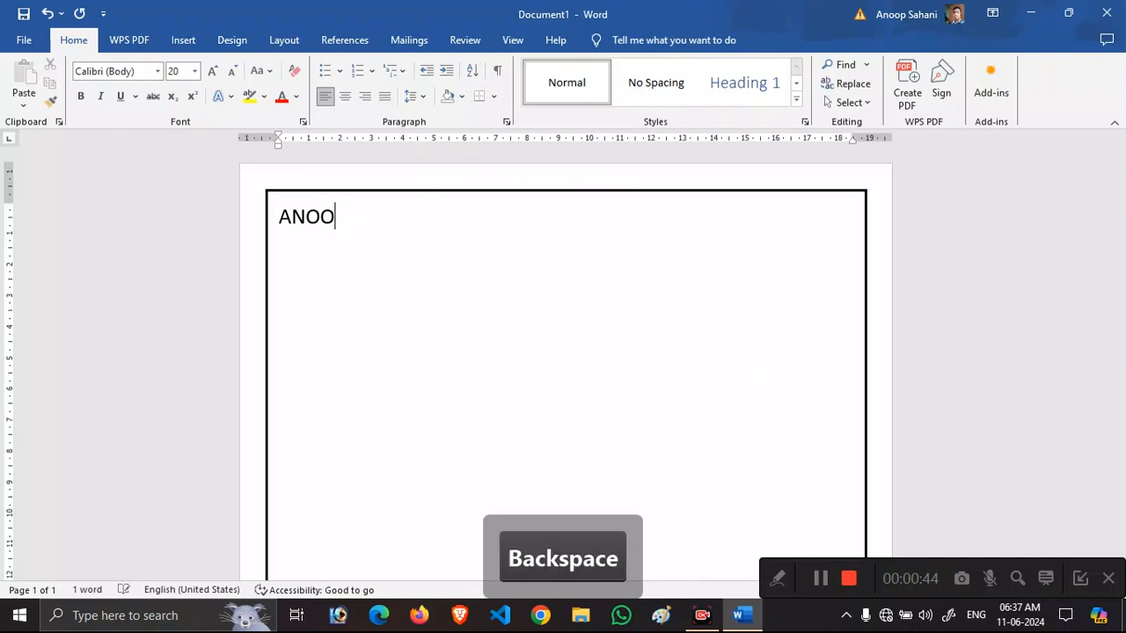
{"action": "type", "text": "NI"}
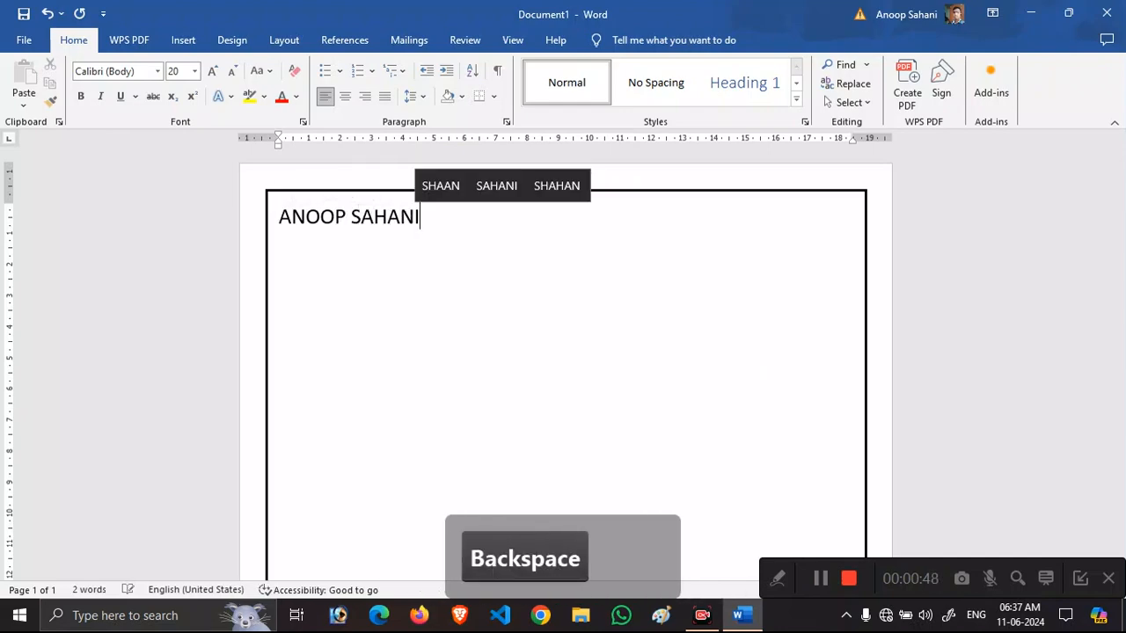
{"action": "key", "text": "shift+Left"}
{"action": "key", "text": "shift+Left"}
{"action": "key", "text": "shift+Left"}
{"action": "key", "text": "shift+Left"}
{"action": "key", "text": "shift+Left"}
{"action": "key", "text": "shift+Left"}
{"action": "key", "text": "shift+Left"}
{"action": "key", "text": "shift+Left"}
{"action": "key", "text": "shift+Left"}
{"action": "key", "text": "shift+Left"}
{"action": "key", "text": "shift+Left"}
{"action": "key", "text": "shift+Left"}
{"action": "key", "text": "ctrl+b"}
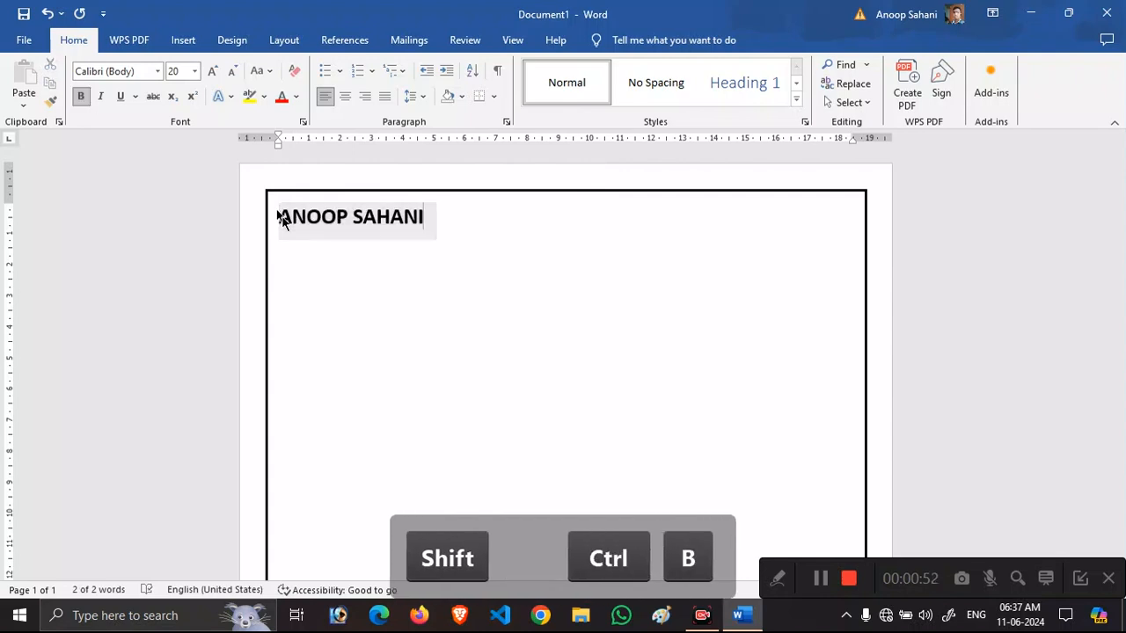
{"action": "key", "text": "Right"}
{"action": "key", "text": "Return"}
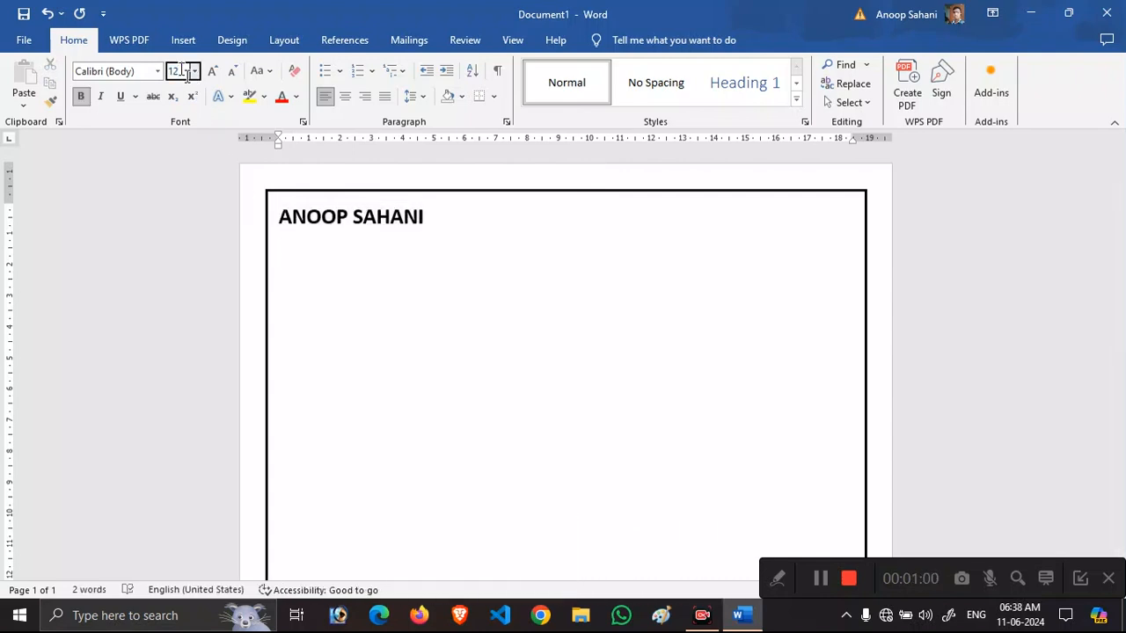
At 13 pt, add the two address lines, the two mobile numbers and the e-mail address.
{"action": "type", "text": "13"}
{"action": "key", "text": "Return"}
{"action": "type", "text": "A"}
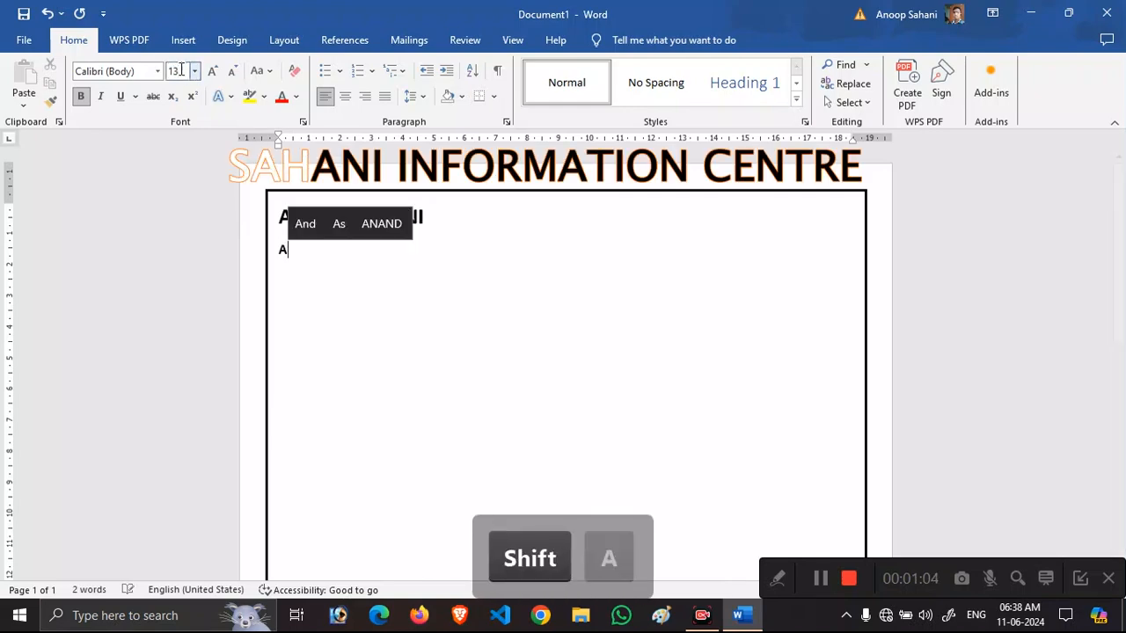
{"action": "type", "text": "ddress: -"}
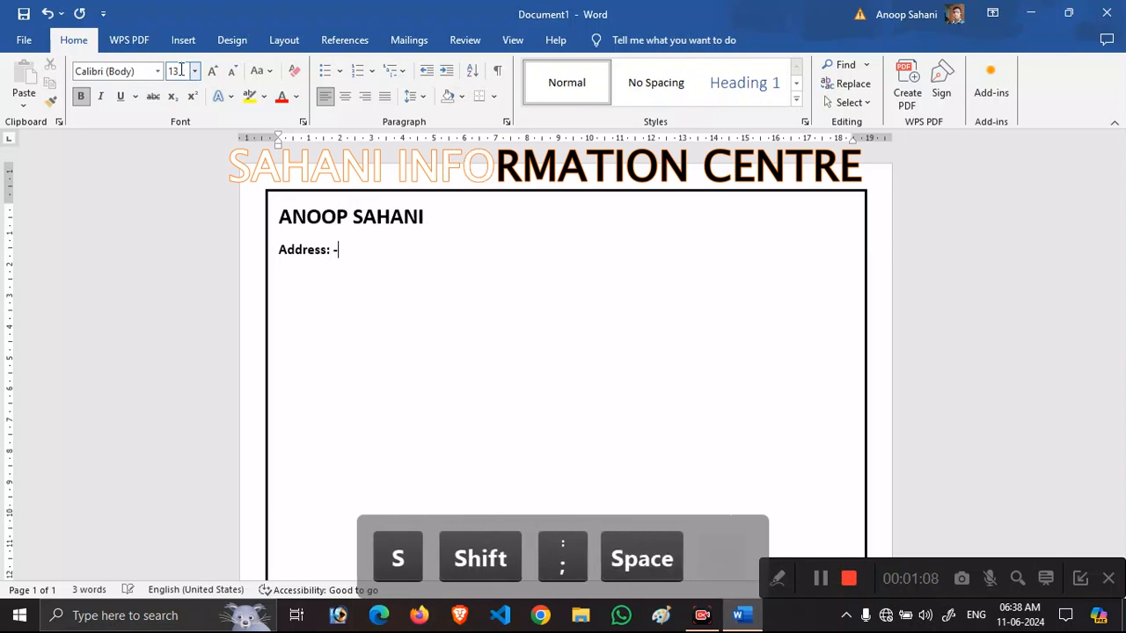
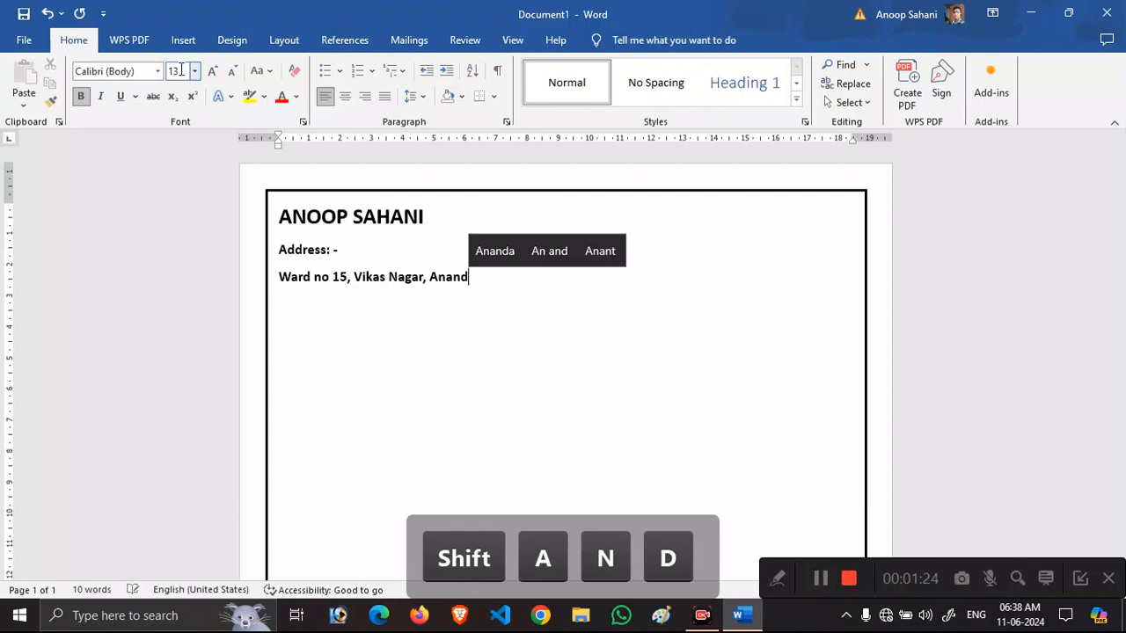
{"action": "key", "text": "Return"}
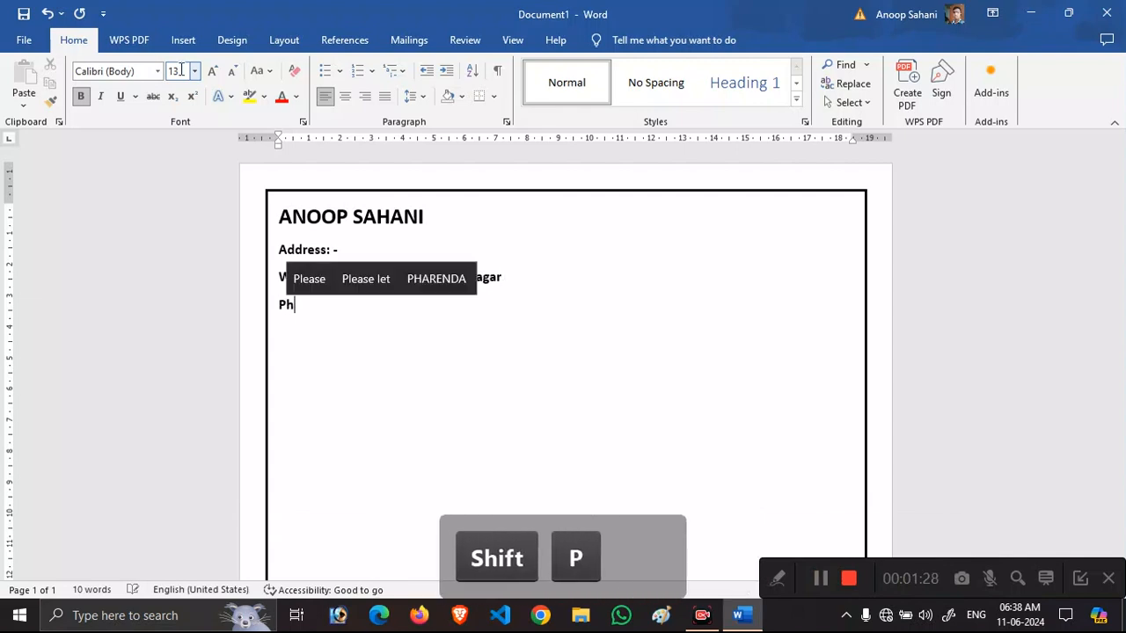
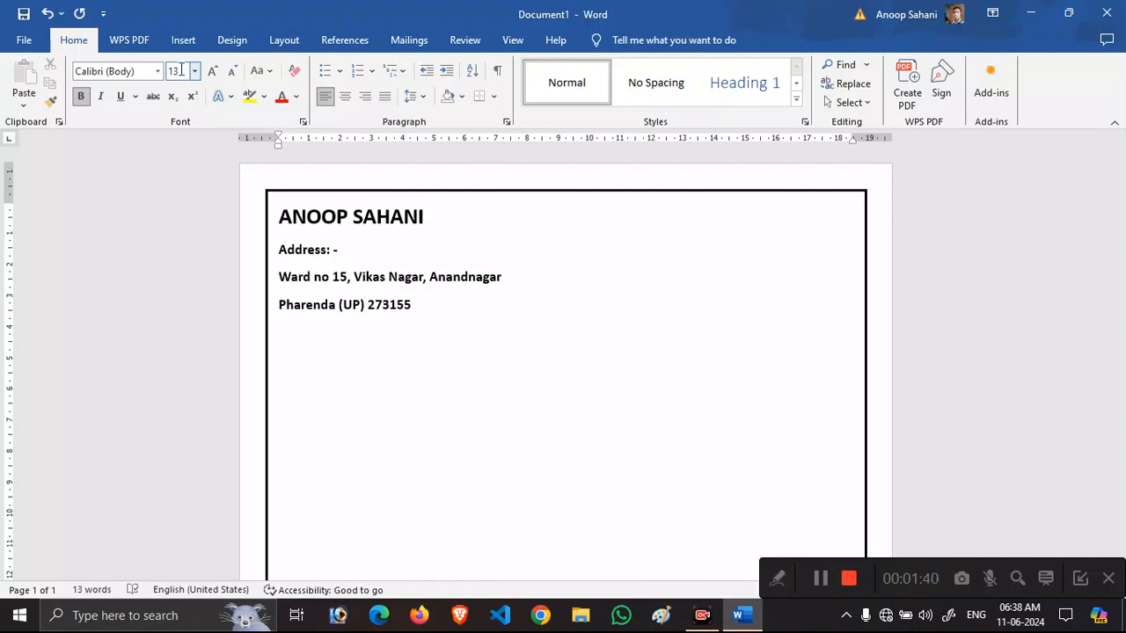
{"action": "key", "text": "Return"}
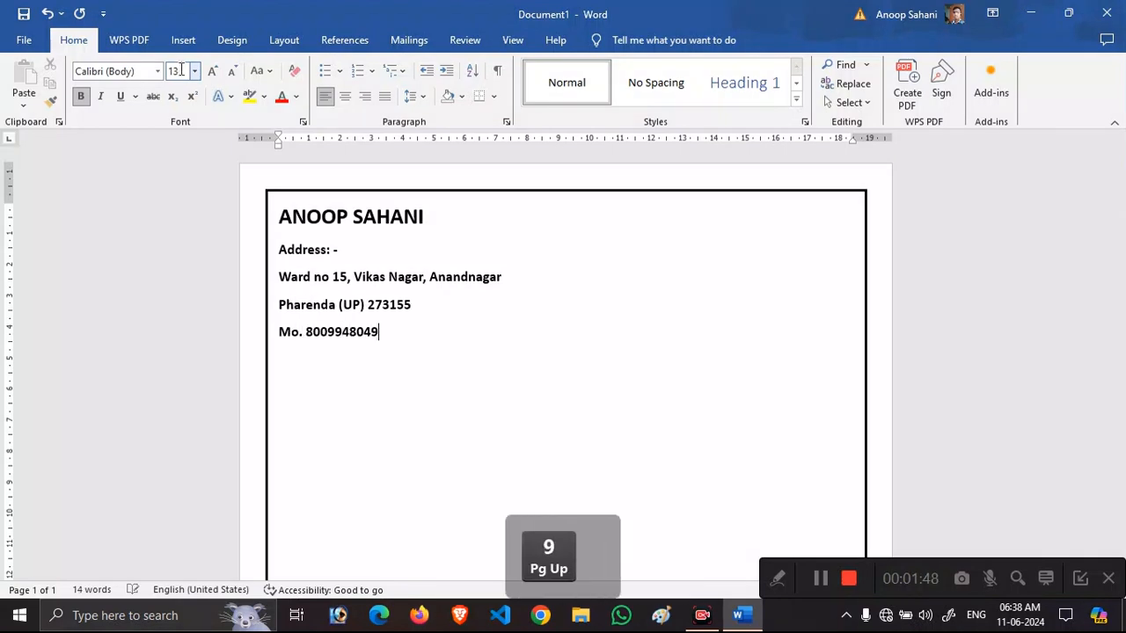
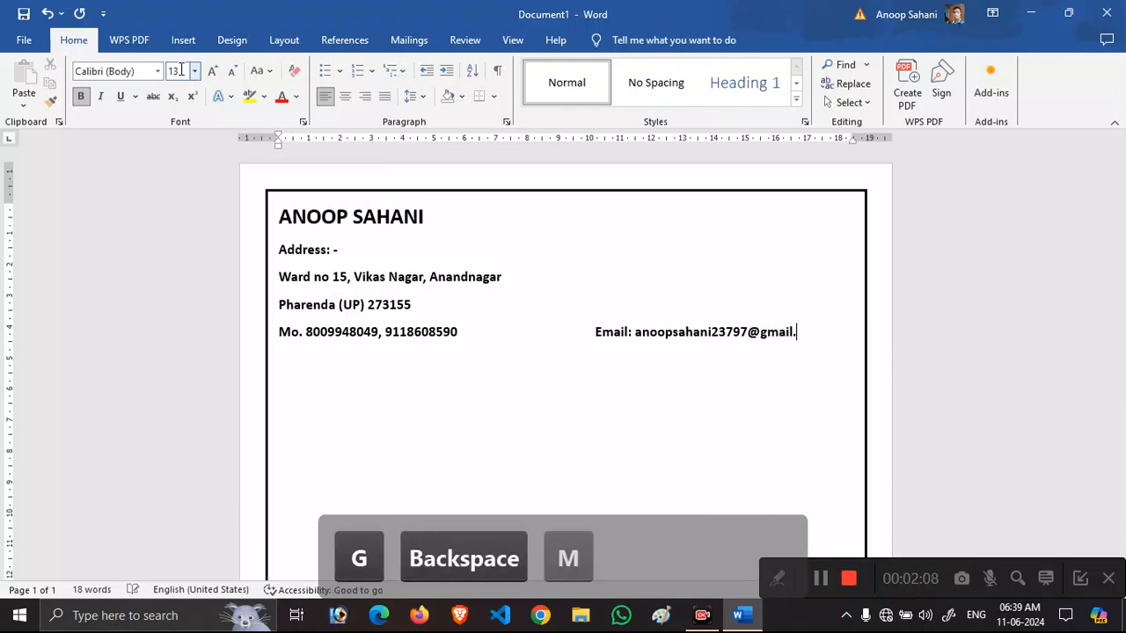
{"action": "key", "text": "shift+Left"}
{"action": "key", "text": "shift+Left"}
{"action": "key", "text": "shift+Left"}
{"action": "key", "text": "shift+Left"}
{"action": "key", "text": "shift+Left"}
{"action": "key", "text": "shift+Left"}
{"action": "key", "text": "shift+Left"}
{"action": "key", "text": "shift+Left"}
{"action": "key", "text": "shift+Left"}
{"action": "key", "text": "shift+Left"}
{"action": "key", "text": "shift+Left"}
{"action": "key", "text": "shift+Left"}
{"action": "key", "text": "shift+Left"}
{"action": "key", "text": "shift+Left"}
{"action": "key", "text": "shift+Left"}
{"action": "key", "text": "shift+Left"}
{"action": "key", "text": "shift+Left"}
{"action": "key", "text": "shift+Left"}
{"action": "key", "text": "shift+Left"}
{"action": "key", "text": "shift+Left"}
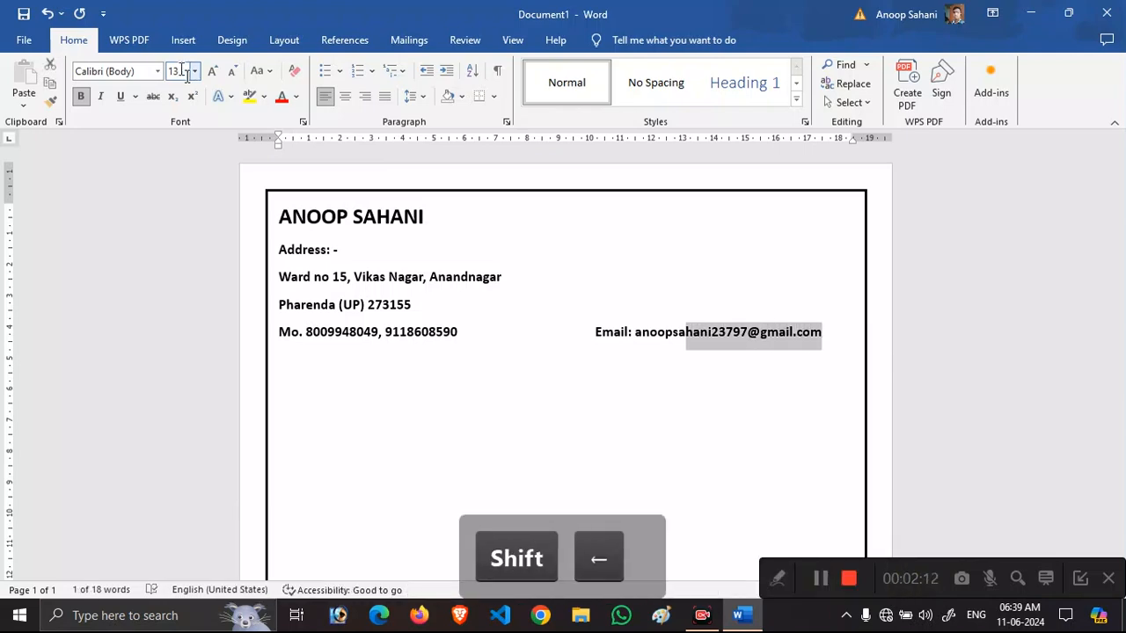
{"action": "key", "text": "ctrl+a"}
Unbold the header, then bold only the name, Address label, phone numbers and e-mail.
{"action": "key", "text": "ctrl+b"}
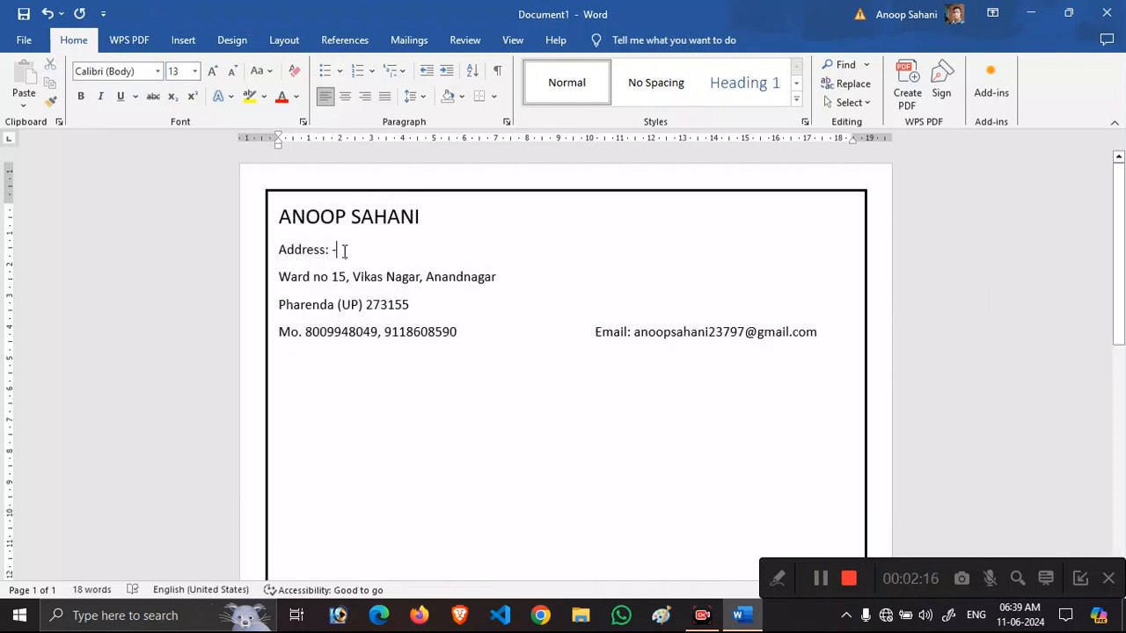
{"action": "left_click_drag", "start_coordinate": [341, 250], "coordinate": [281, 218]}
{"action": "key", "text": "ctrl+b"}
{"action": "left_click_drag", "start_coordinate": [462, 331], "coordinate": [304, 332]}
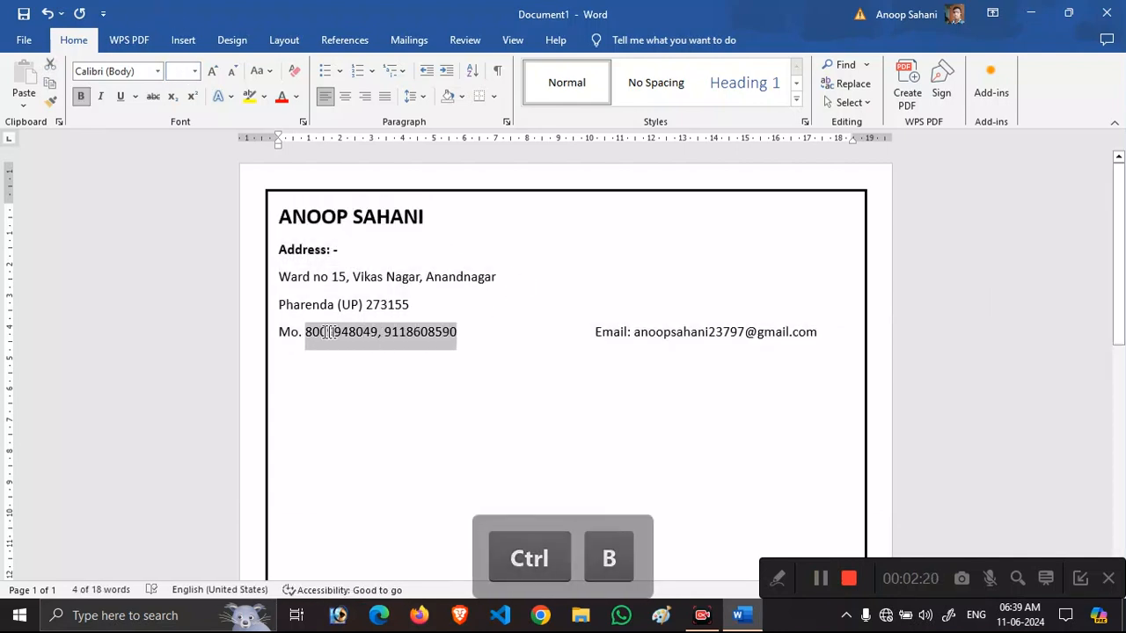
{"action": "key", "text": "ctrl+b"}
{"action": "left_click_drag", "start_coordinate": [821, 331], "coordinate": [674, 337]}
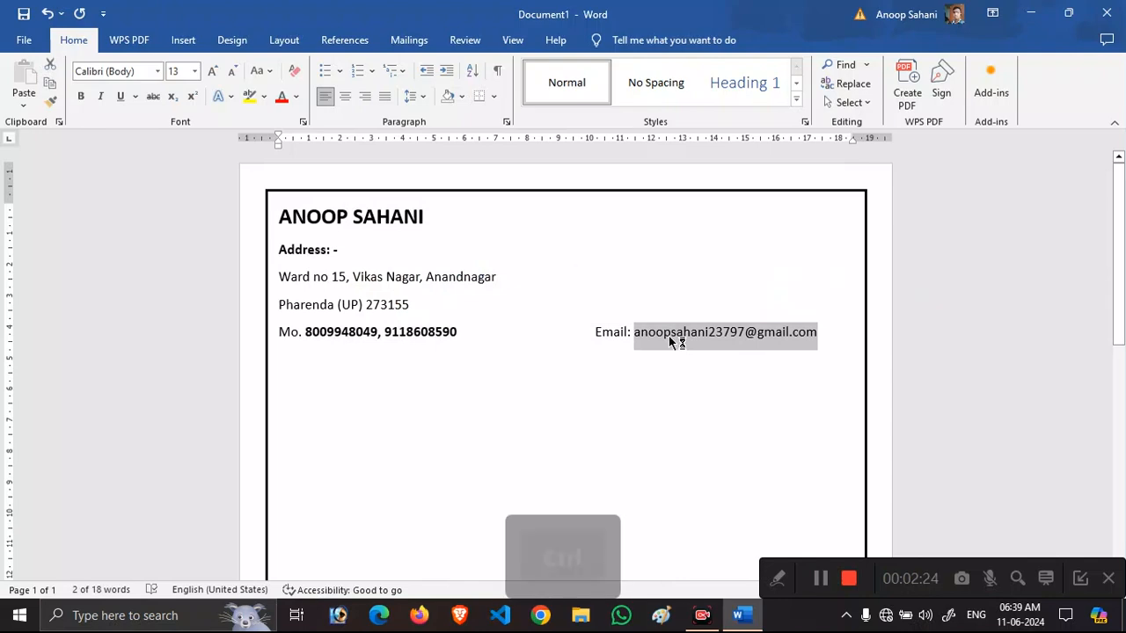
{"action": "key", "text": "ctrl+b"}
Set the header to 1.0 line spacing with no space after paragraphs, making the e-mail a link.
{"action": "key", "text": "ctrl+a"}
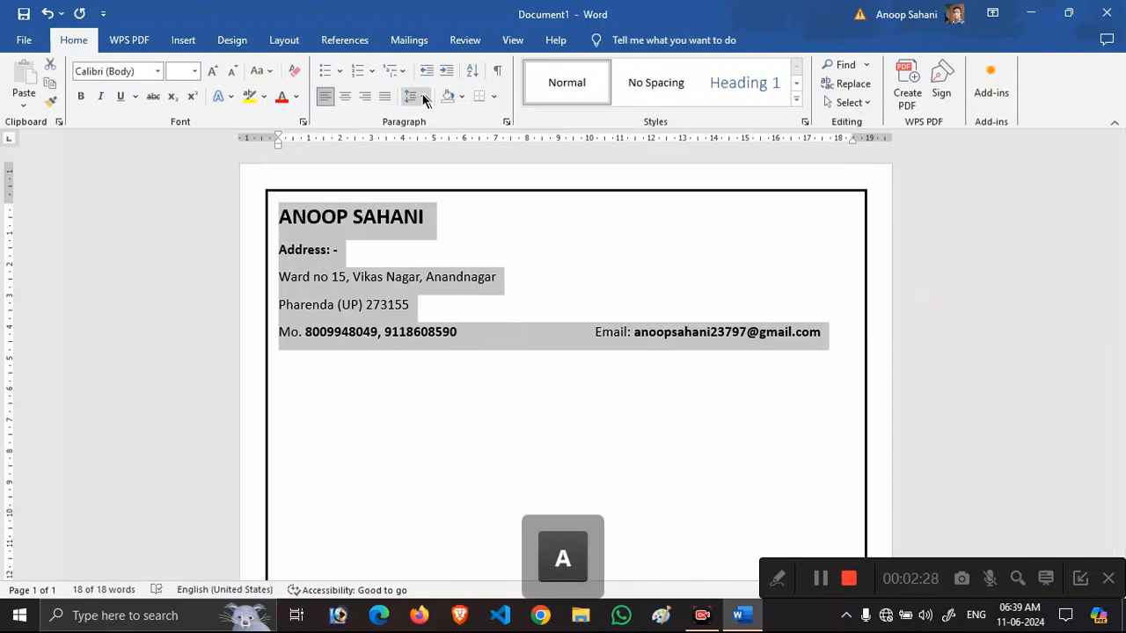
{"action": "left_click", "coordinate": [422, 96]}
{"action": "left_click", "coordinate": [439, 117]}
{"action": "left_click", "coordinate": [422, 96]}
{"action": "left_click", "coordinate": [460, 274]}
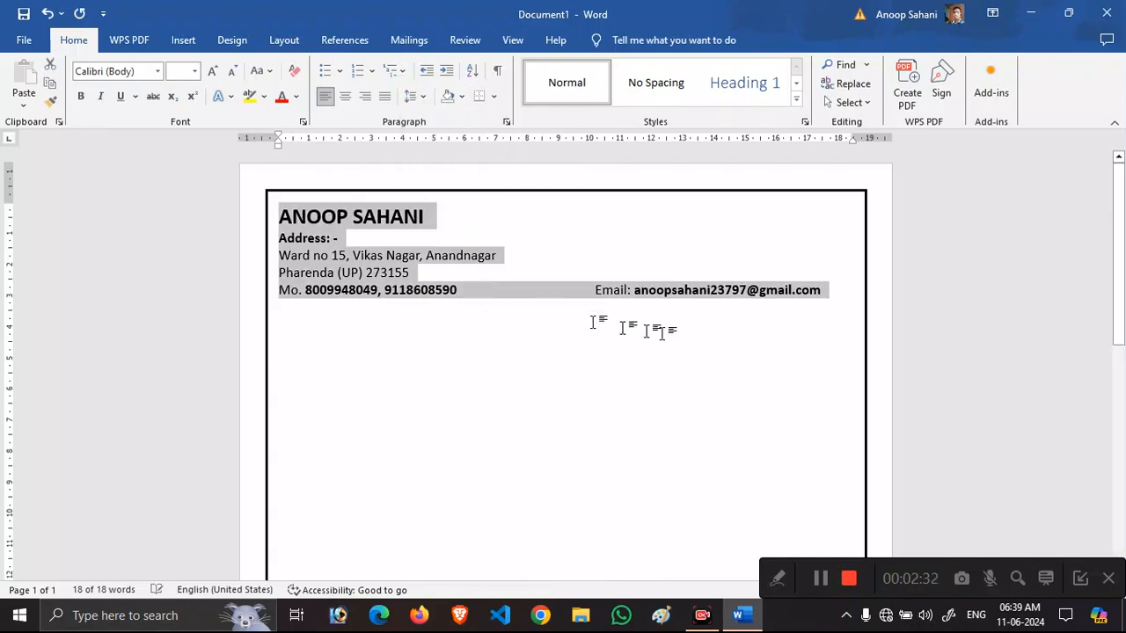
{"action": "left_click", "coordinate": [731, 304]}
{"action": "key", "text": "Return"}
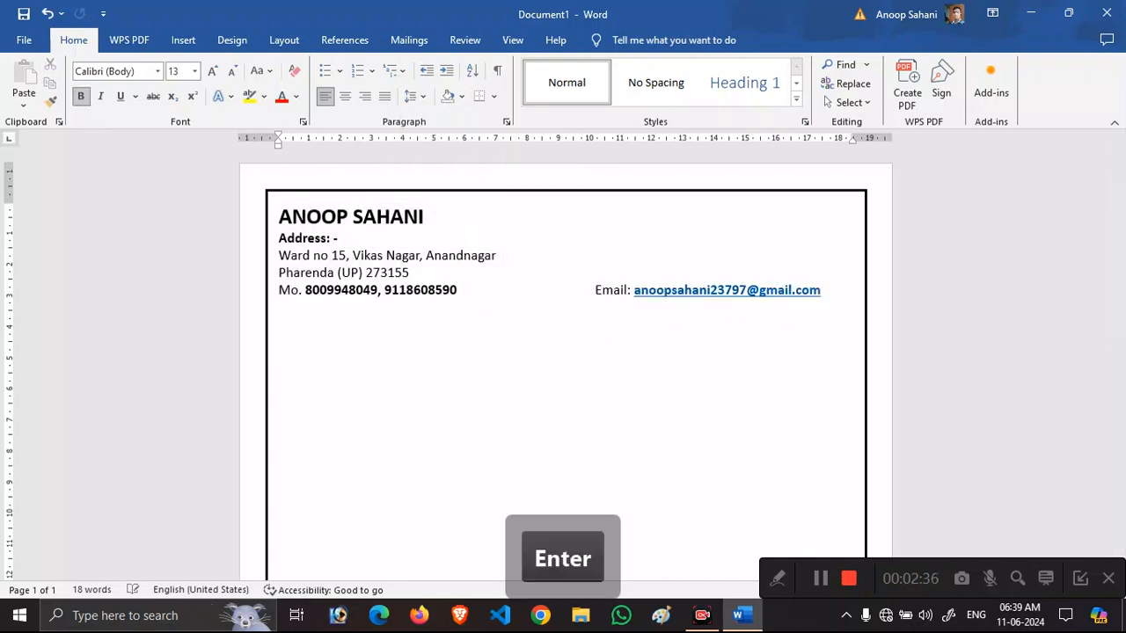
{"action": "left_click", "coordinate": [197, 43]}
{"action": "left_click", "coordinate": [224, 79]}
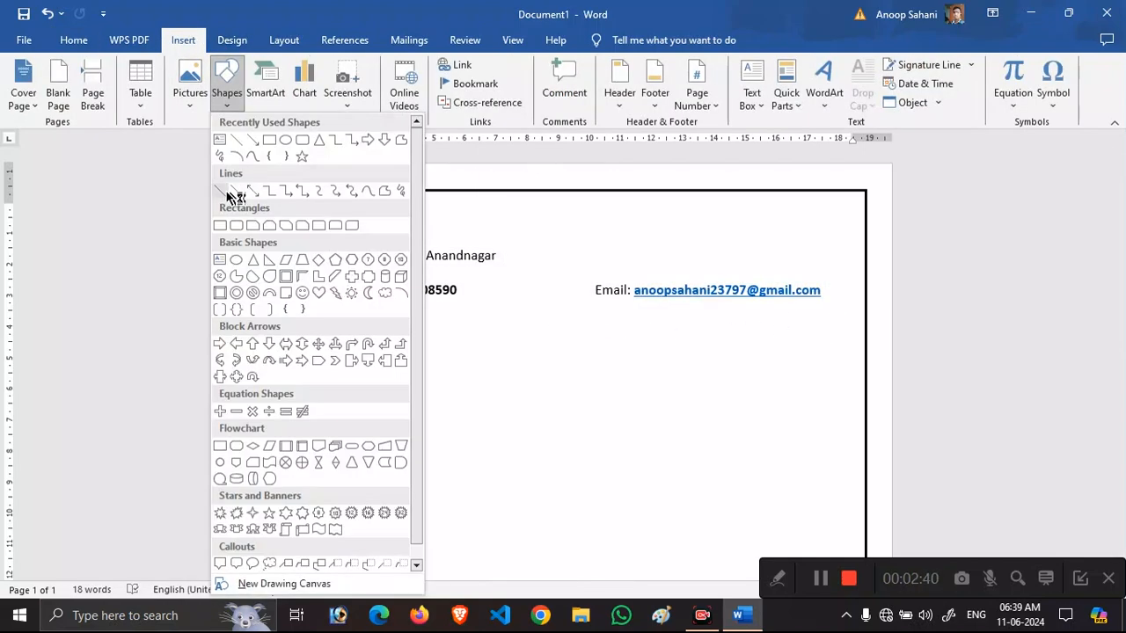
Draw a straight line below the contact details and give it a dark solid style.
{"action": "left_click", "coordinate": [230, 195]}
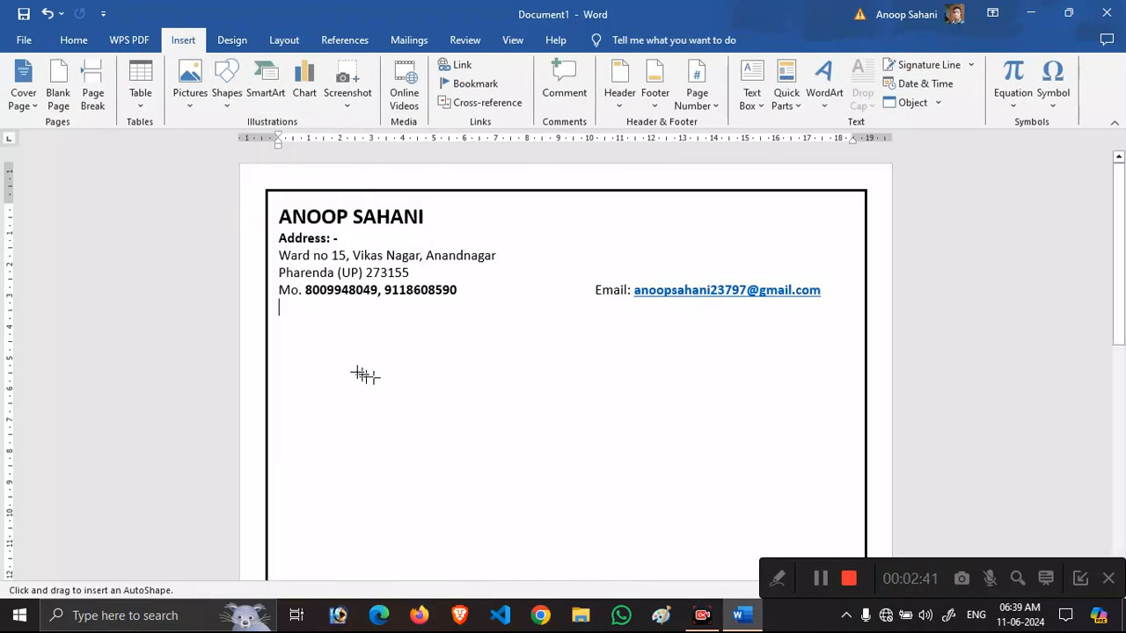
{"action": "left_click", "coordinate": [304, 306]}
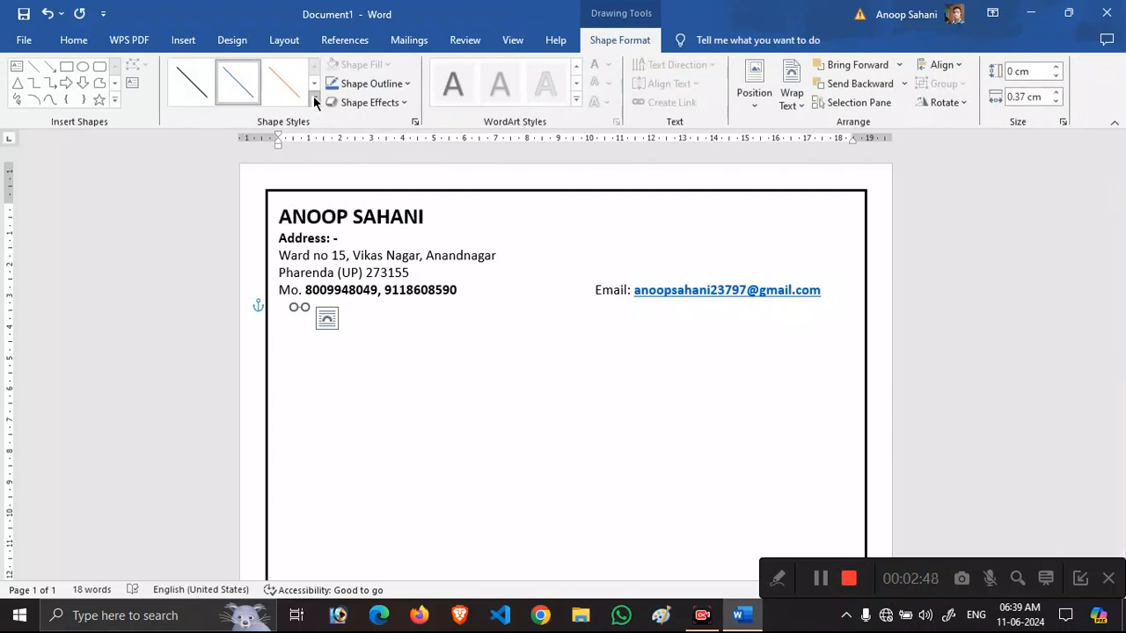
{"action": "left_click", "coordinate": [314, 100]}
{"action": "left_click", "coordinate": [203, 213]}
Lengthen and position the line to span just inside the page border beneath the contacts.
{"action": "key", "text": "shift+Right"}
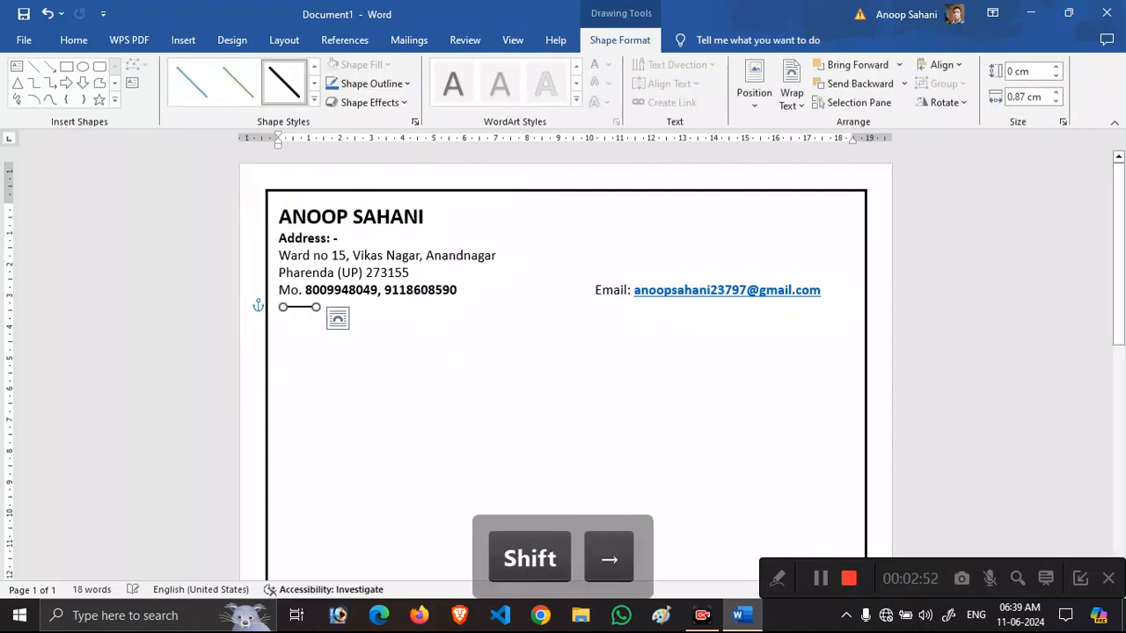
{"action": "key", "text": "Right"}
{"action": "key", "text": "Right"}
{"action": "key", "text": "Right"}
{"action": "key", "text": "Right"}
{"action": "key", "text": "Right"}
{"action": "key", "text": "Right"}
{"action": "key", "text": "Right"}
{"action": "key", "text": "Right"}
{"action": "key", "text": "Right"}
{"action": "key", "text": "Right"}
{"action": "key", "text": "Right"}
{"action": "key", "text": "Right"}
{"action": "key", "text": "Right"}
{"action": "key", "text": "Right"}
{"action": "key", "text": "Right"}
{"action": "key", "text": "Right"}
{"action": "key", "text": "Right"}
{"action": "key", "text": "Right"}
{"action": "key", "text": "Right"}
{"action": "key", "text": "Right"}
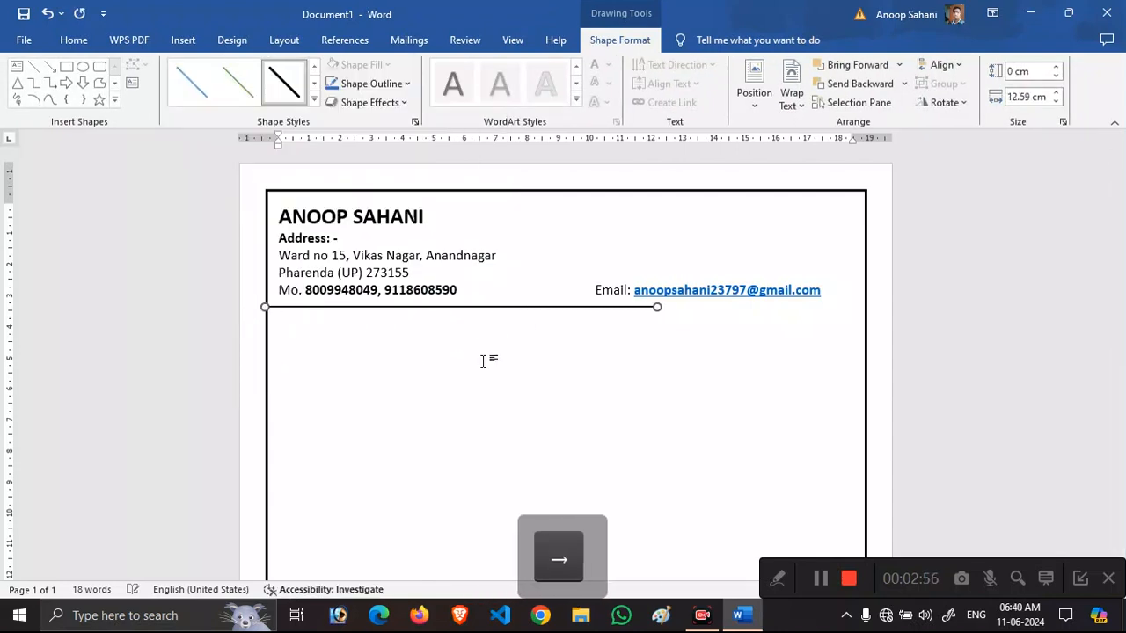
{"action": "key", "text": "shift+Right"}
{"action": "key", "text": "shift+Right"}
{"action": "key", "text": "shift+Right"}
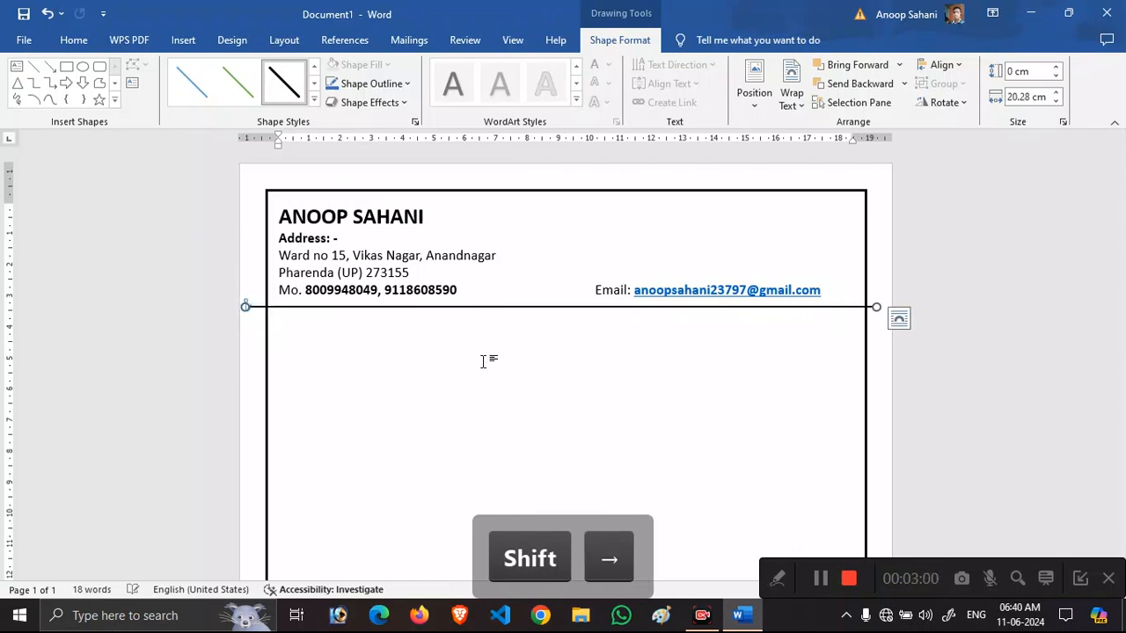
{"action": "key", "text": "shift+Left"}
{"action": "key", "text": "shift+Left"}
{"action": "key", "text": "shift+Left"}
{"action": "key", "text": "shift+Left"}
{"action": "key", "text": "Right"}
{"action": "key", "text": "Right"}
{"action": "key", "text": "Right"}
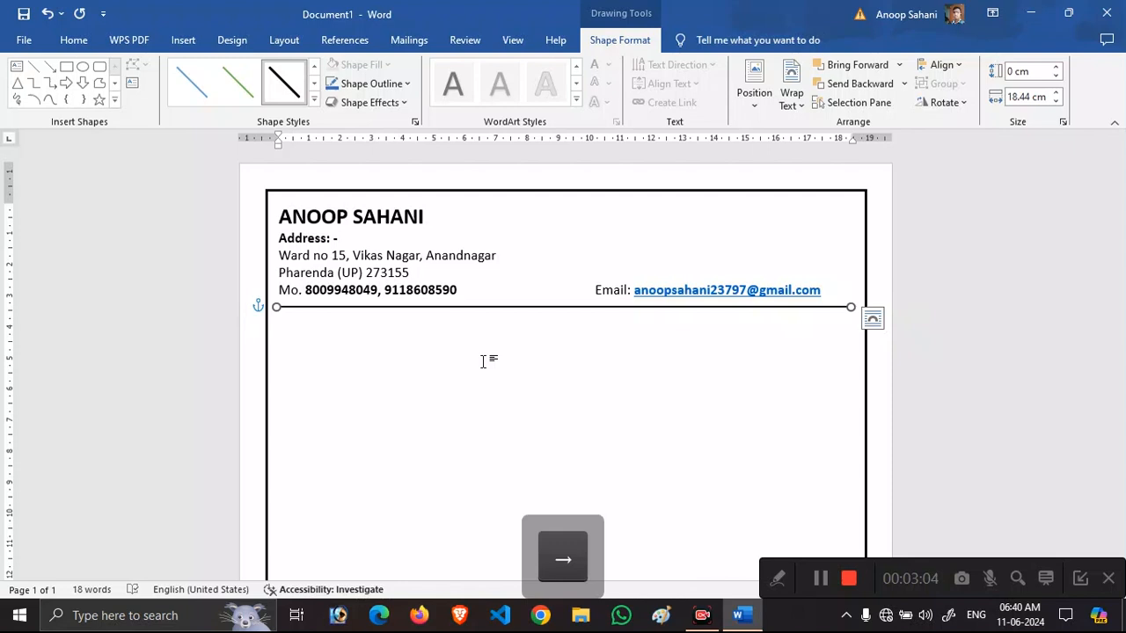
{"action": "key", "text": "Up"}
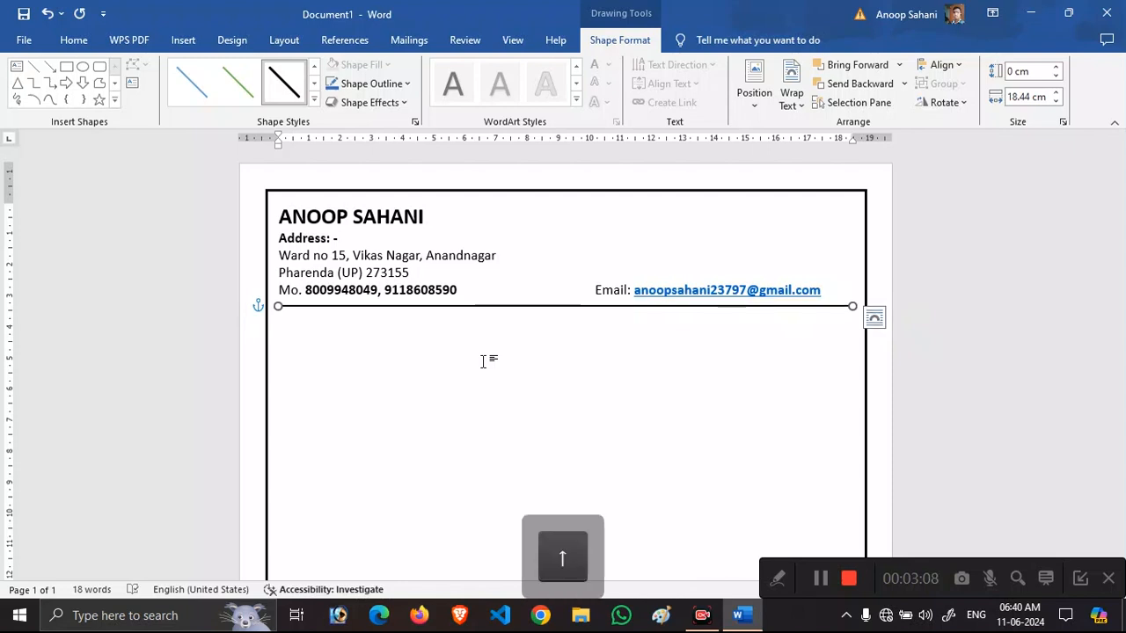
{"action": "left_click", "coordinate": [431, 355]}
{"action": "key", "text": "Return"}
{"action": "key", "text": "BackSpace"}
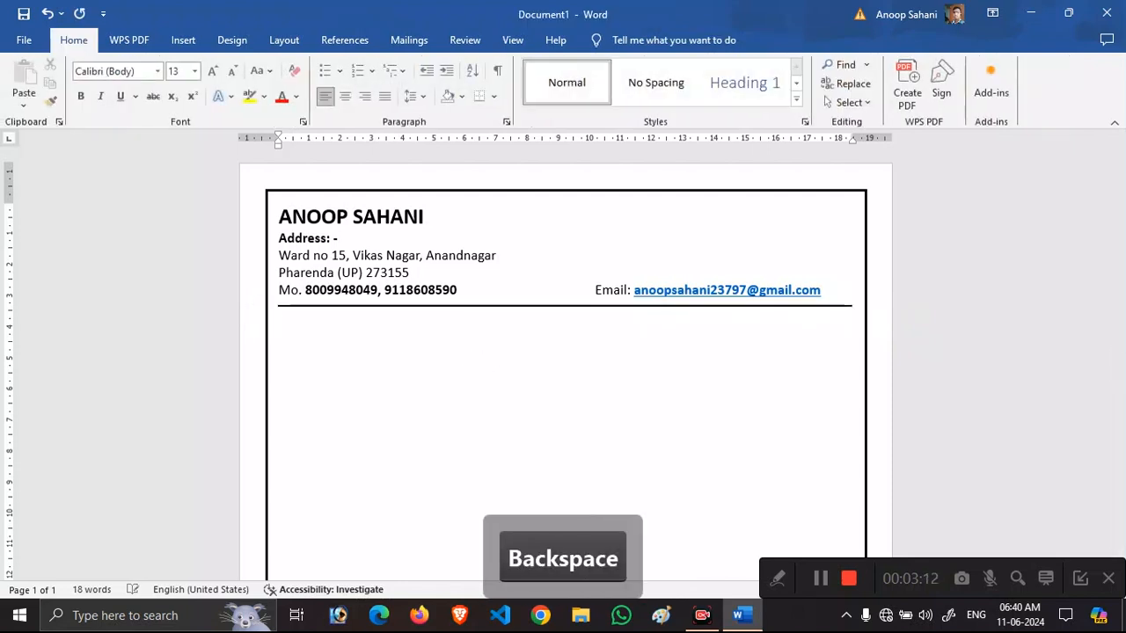
Below the divider, type a bold 16 pt CAREER OBJECTIVE heading.
{"action": "double_click", "coordinate": [305, 324]}
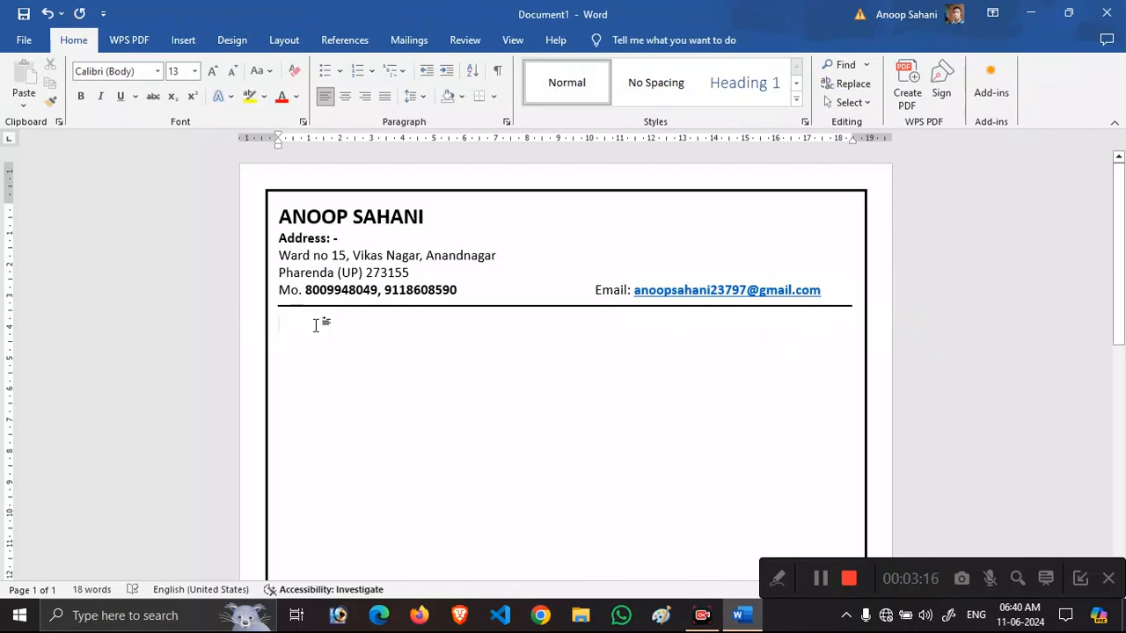
{"action": "key", "text": "ctrl+shift+period"}
{"action": "key", "text": "ctrl+shift+comma"}
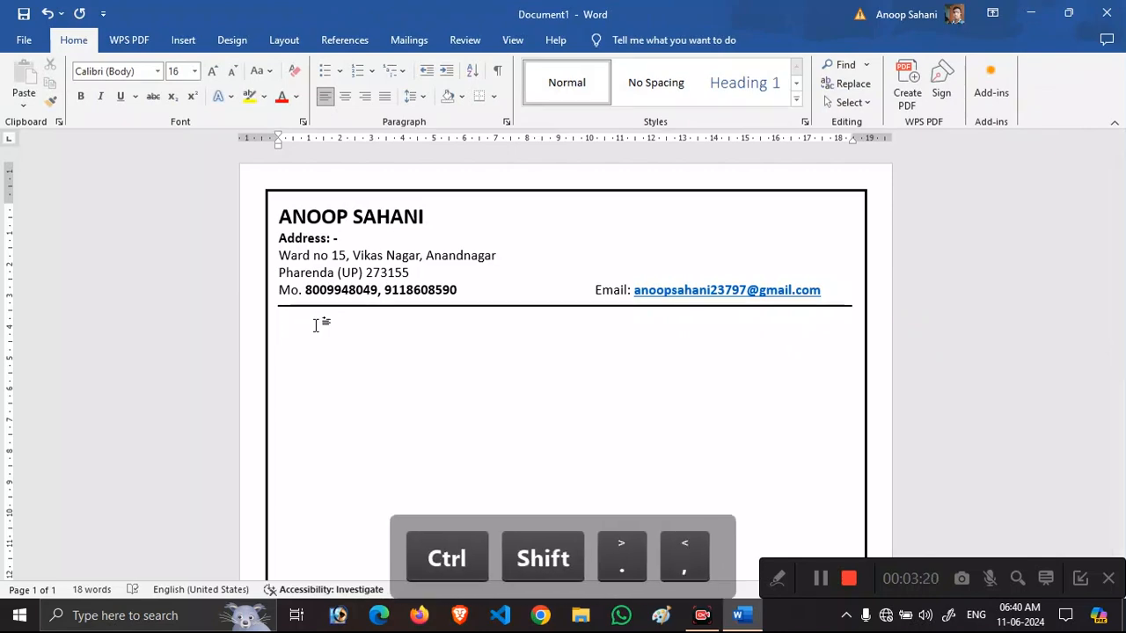
{"action": "key", "text": "ctrl+b"}
{"action": "type", "text": "Ca"}
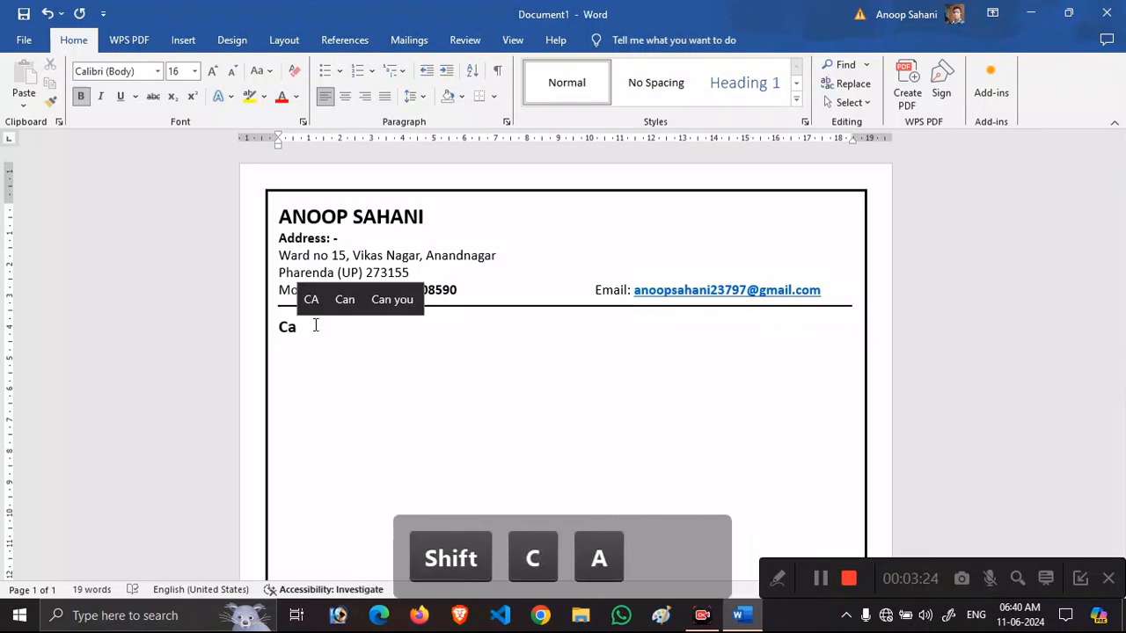
{"action": "key", "text": "Caps_Lock"}
{"action": "key", "text": "BackSpace"}
{"action": "type", "text": "r"}
{"action": "key", "text": "BackSpace"}
{"action": "key", "text": "Caps_Lock"}
{"action": "type", "text": "A"}
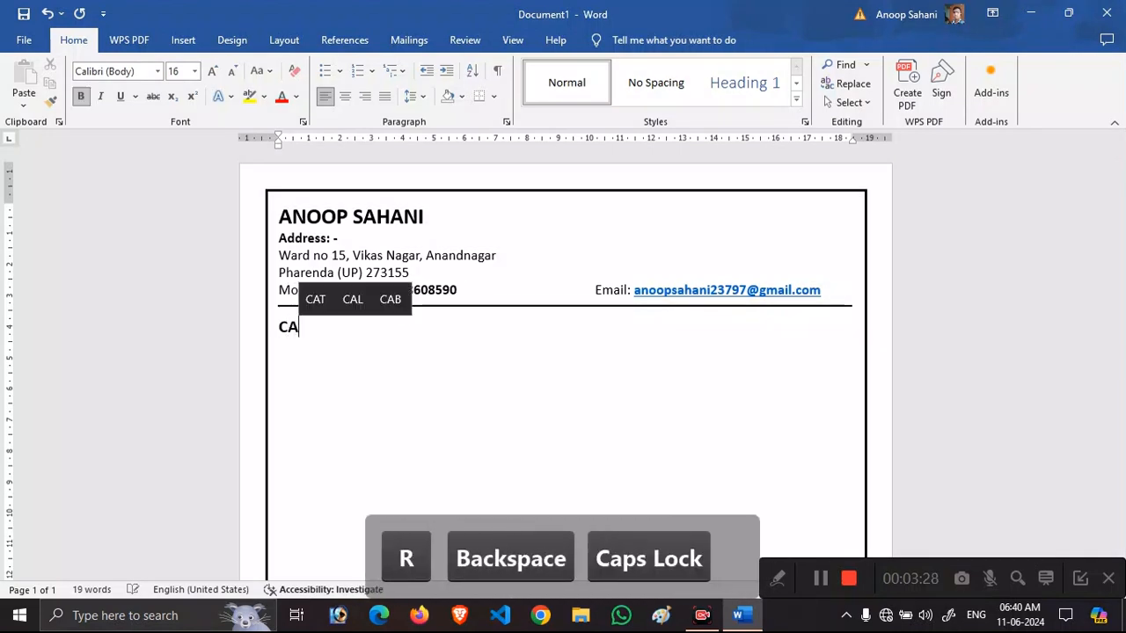
{"action": "type", "text": "REER OBJER"}
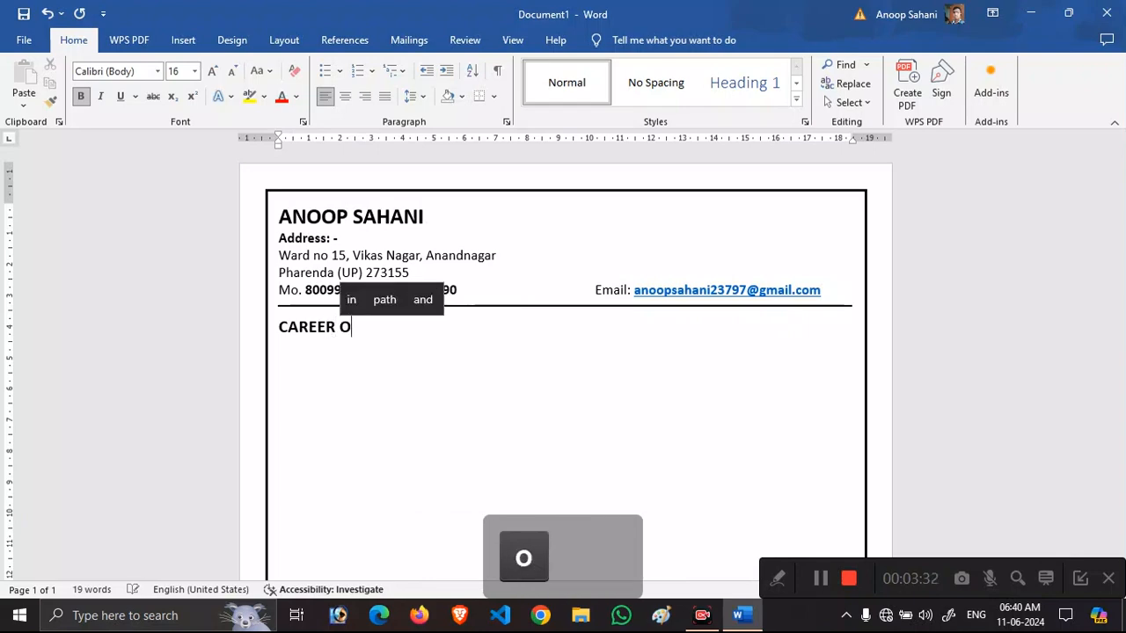
{"action": "key", "text": "BackSpace"}
{"action": "type", "text": "CTIVE"}
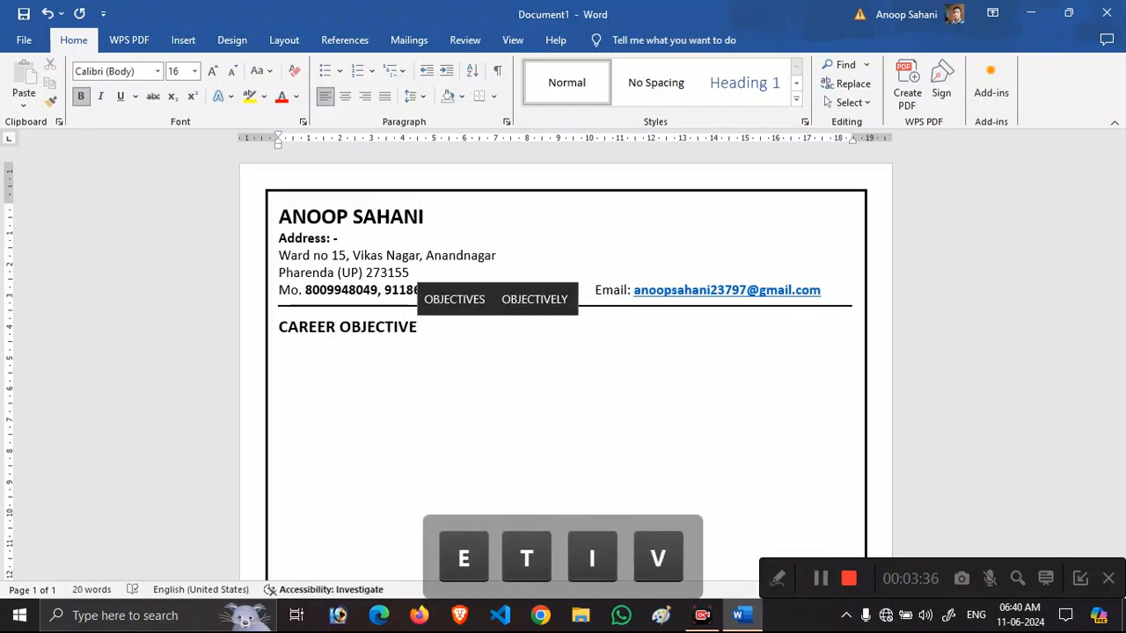
Centre and underline the heading, then start a left-aligned 12 pt line beneath it.
{"action": "key", "text": "shift+Left"}
{"action": "key", "text": "shift+Left"}
{"action": "key", "text": "shift+Left"}
{"action": "key", "text": "shift+Left"}
{"action": "key", "text": "shift+Left"}
{"action": "key", "text": "shift+Left"}
{"action": "key", "text": "shift+Left"}
{"action": "key", "text": "shift+Left"}
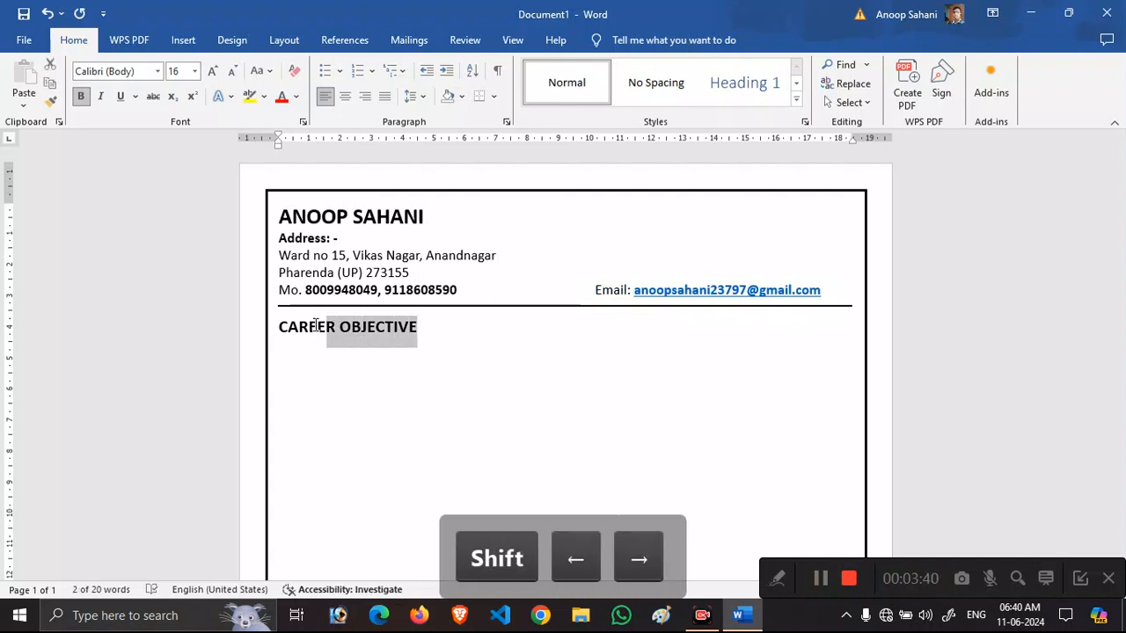
{"action": "key", "text": "ctrl+e"}
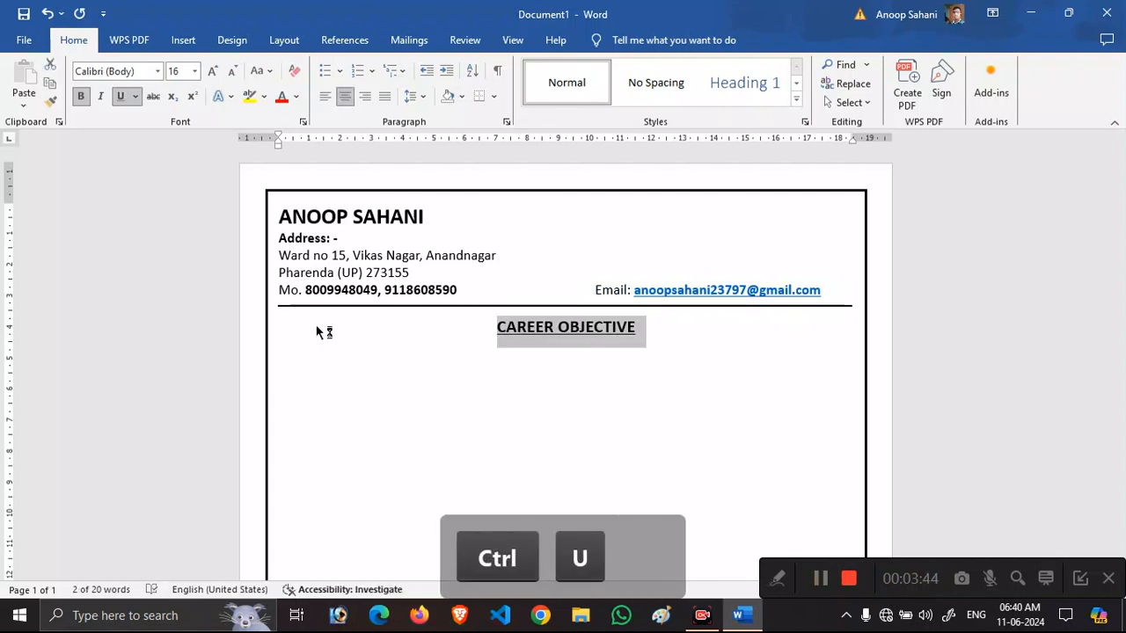
{"action": "key", "text": "Right"}
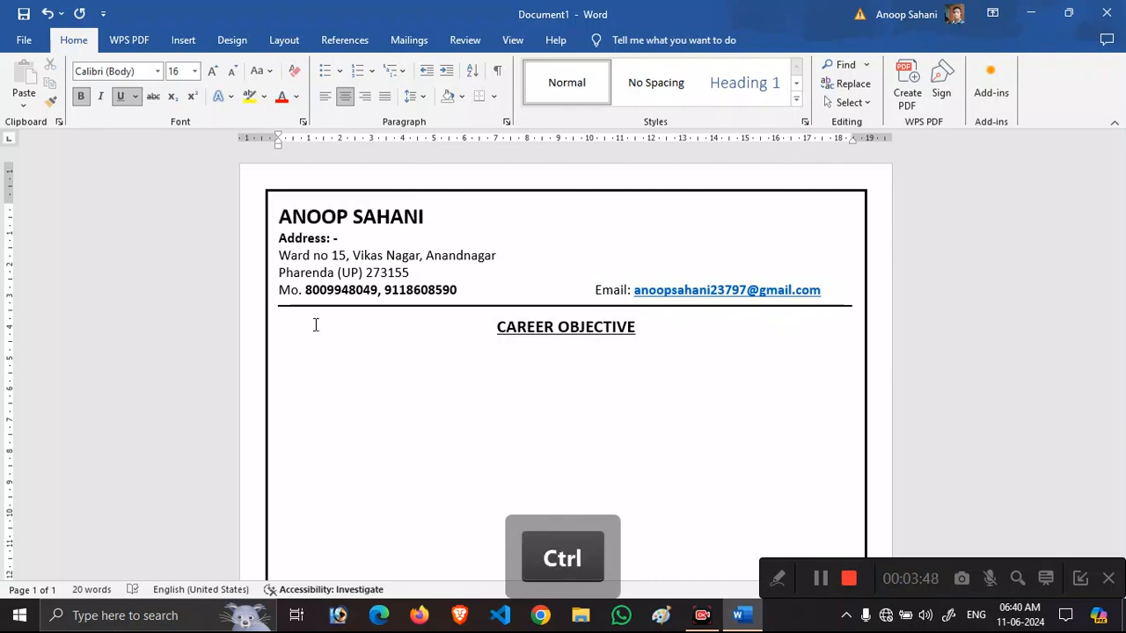
{"action": "key", "text": "ctrl+e"}
{"action": "key", "text": "ctrl+shift+comma"}
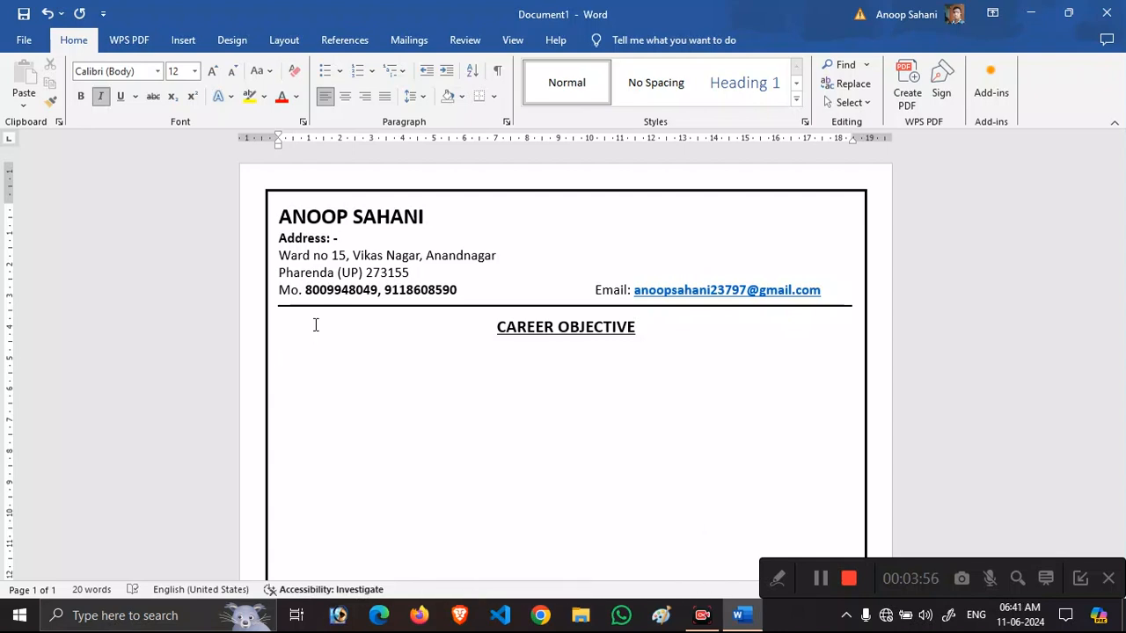
Type the objective 'To work for a Professional Organization … career within the organization.'.
{"action": "type", "text": "To "}
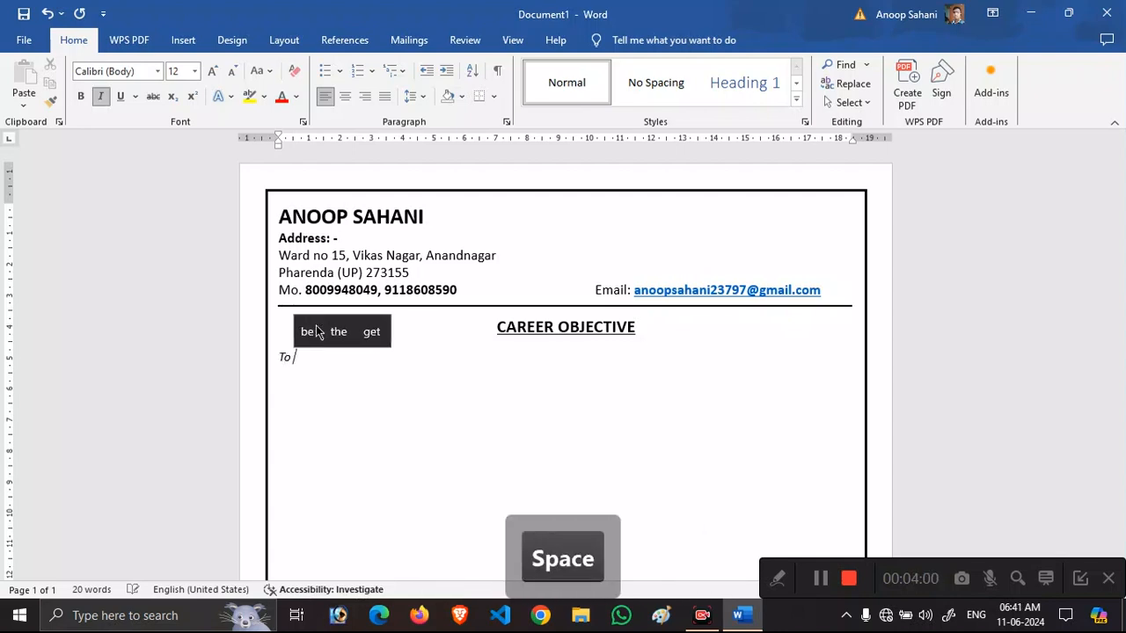
{"action": "type", "text": "work for"}
{"action": "key", "text": "BackSpace"}
{"action": "type", "text": "r "}
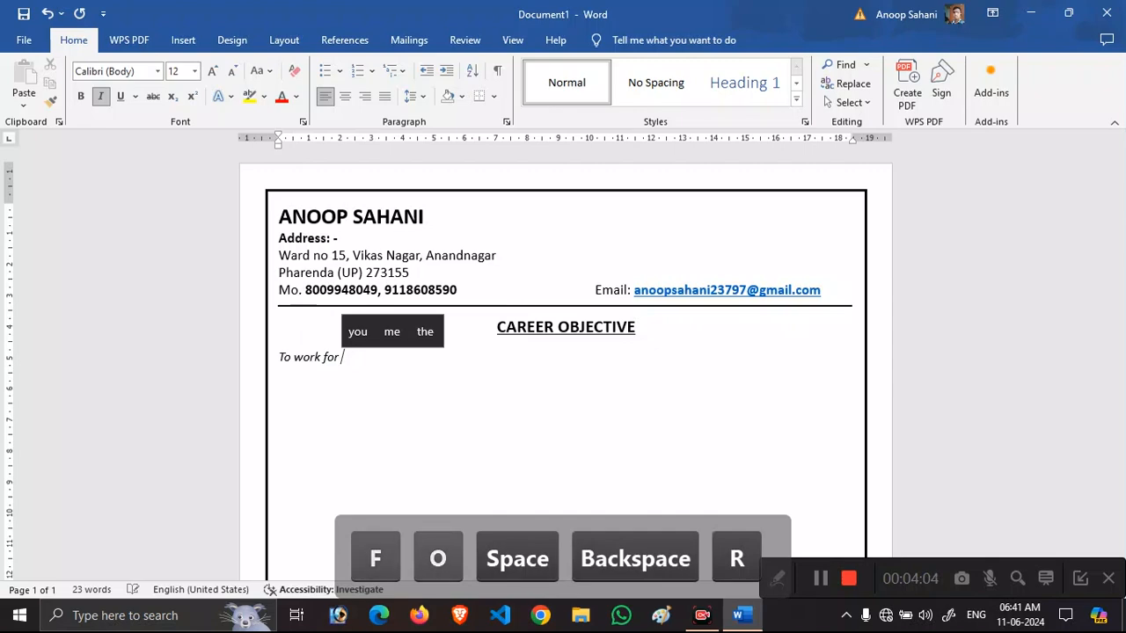
{"action": "type", "text": "a pro"}
{"action": "key", "text": "BackSpace"}
{"action": "key", "text": "BackSpace"}
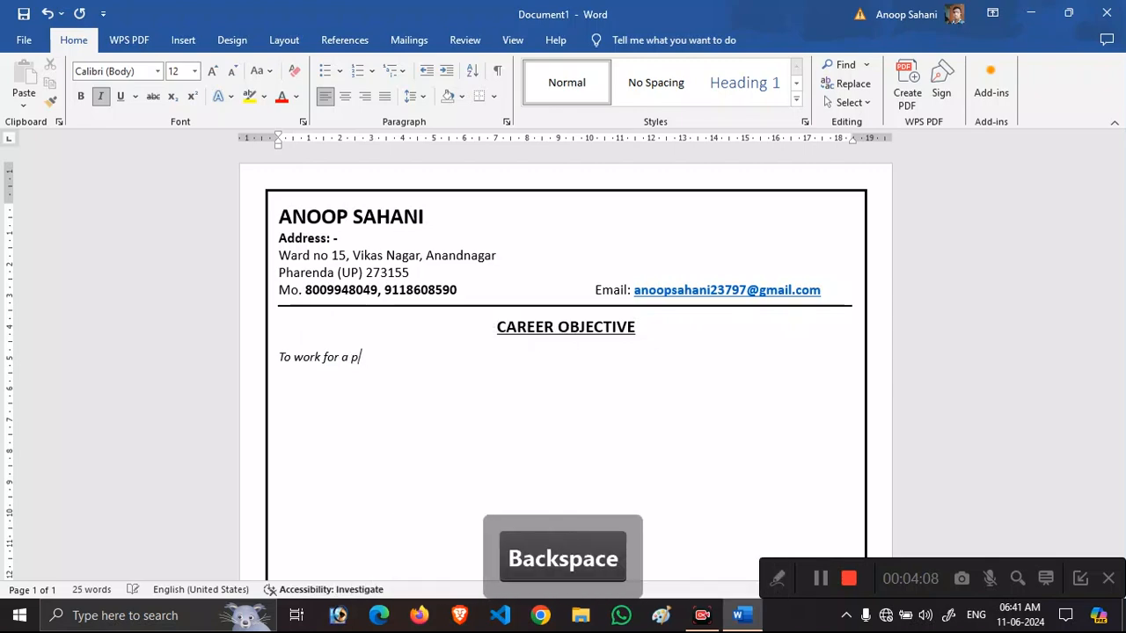
{"action": "type", "text": "Professional "}
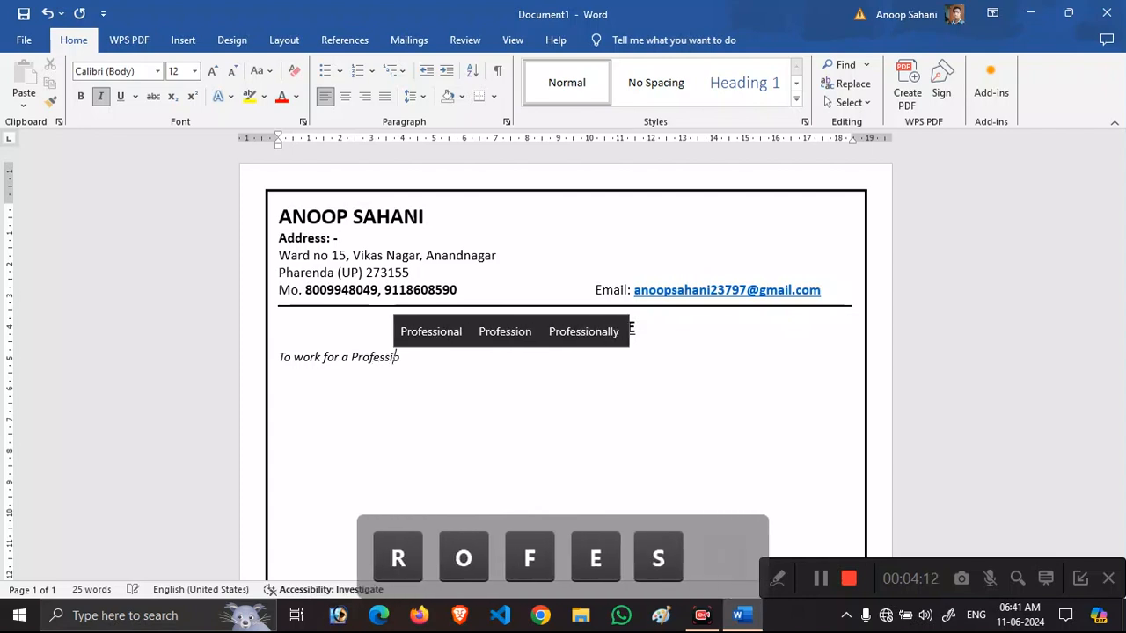
{"action": "type", "text": "Orga"}
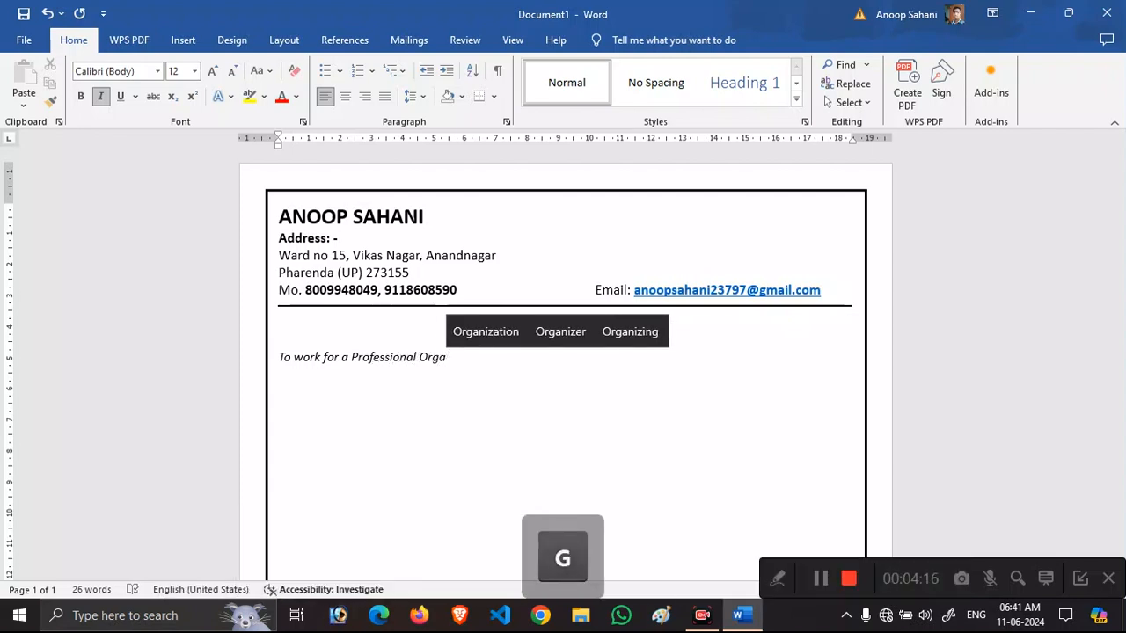
{"action": "type", "text": "nization"}
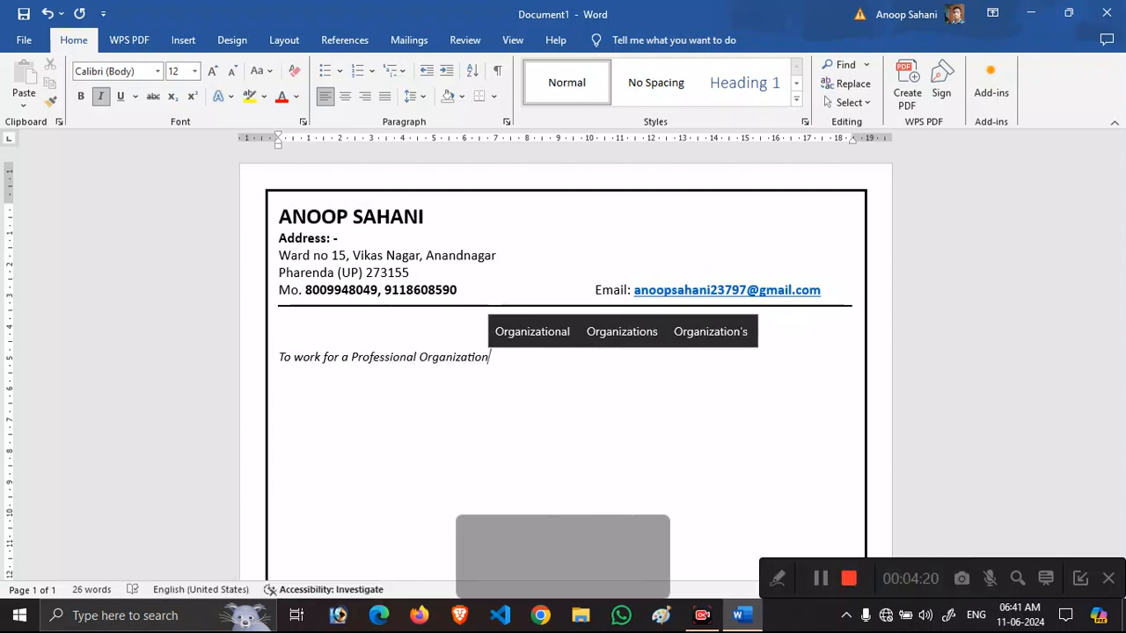
{"action": "type", "text": " where I ca"}
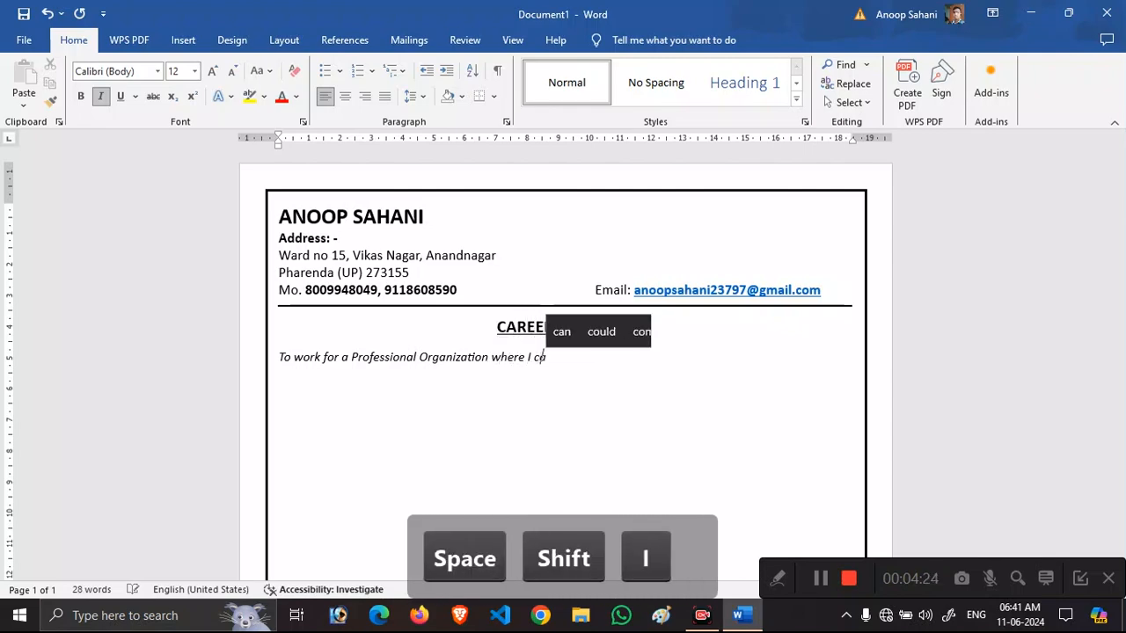
{"action": "type", "text": "n deliver "}
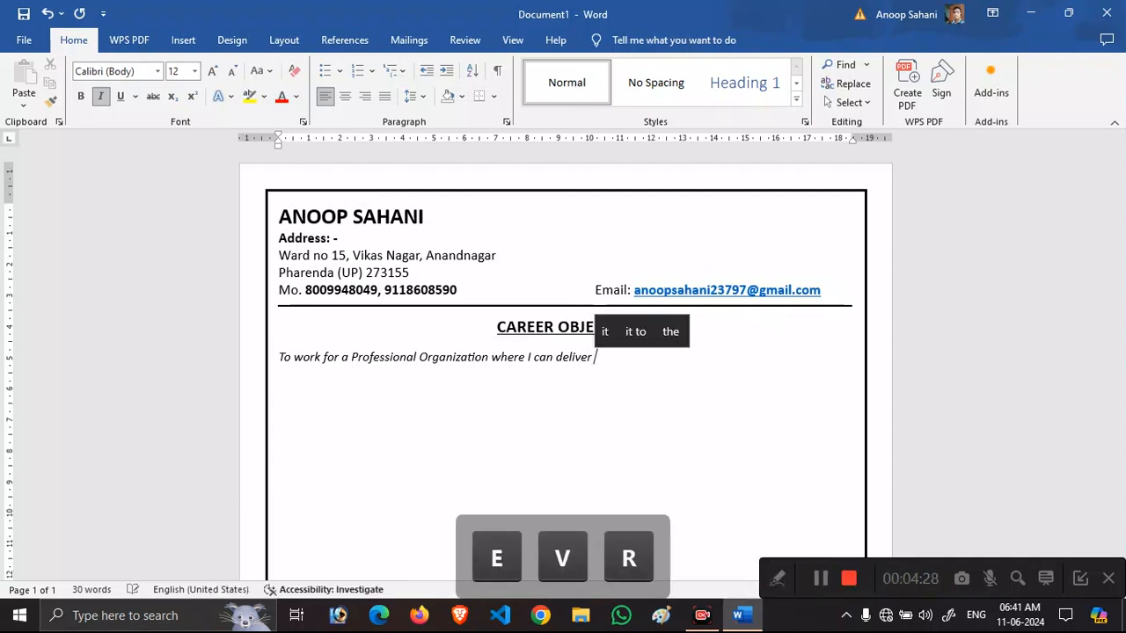
{"action": "type", "text": "maximum value utili"}
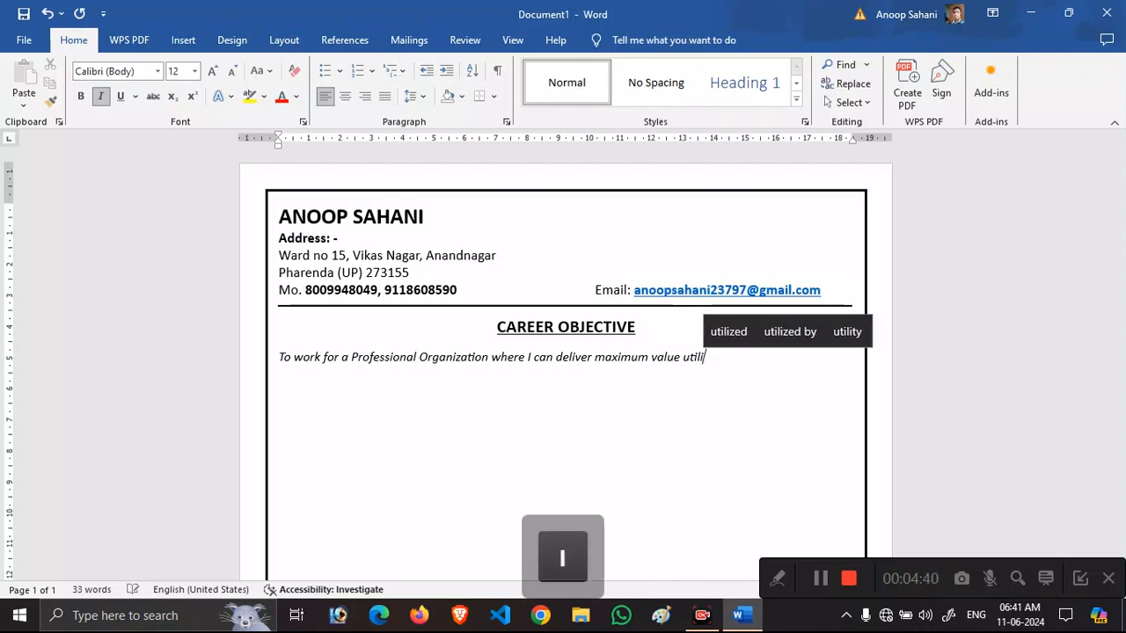
{"action": "type", "text": "zing"}
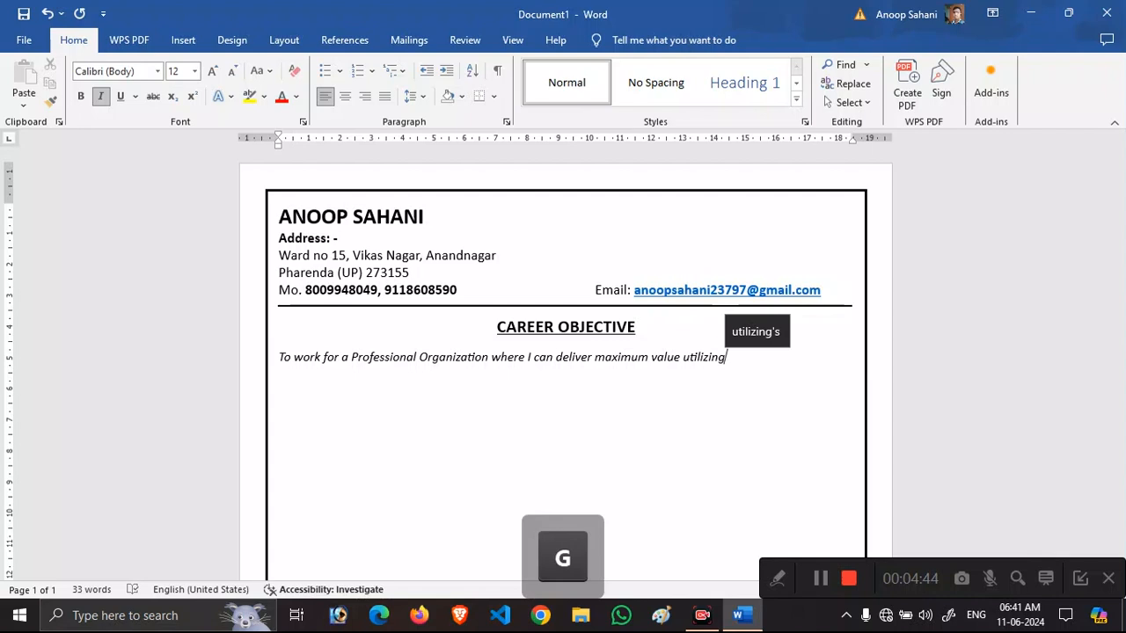
{"action": "type", "text": " my skills"}
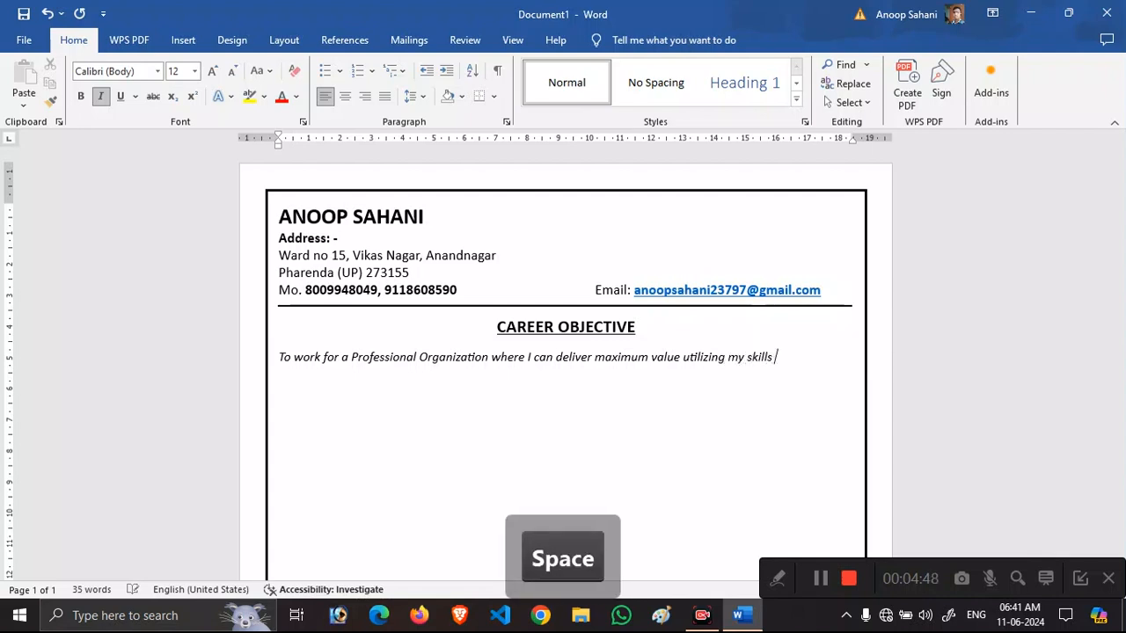
{"action": "type", "text": " & talent and"}
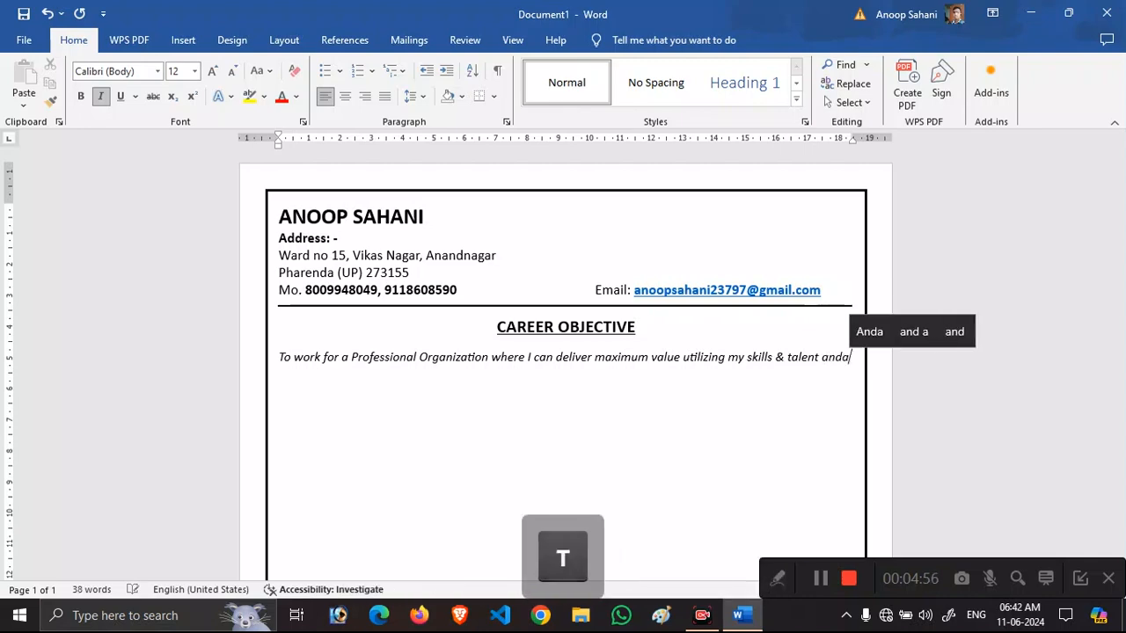
{"action": "type", "text": " at"}
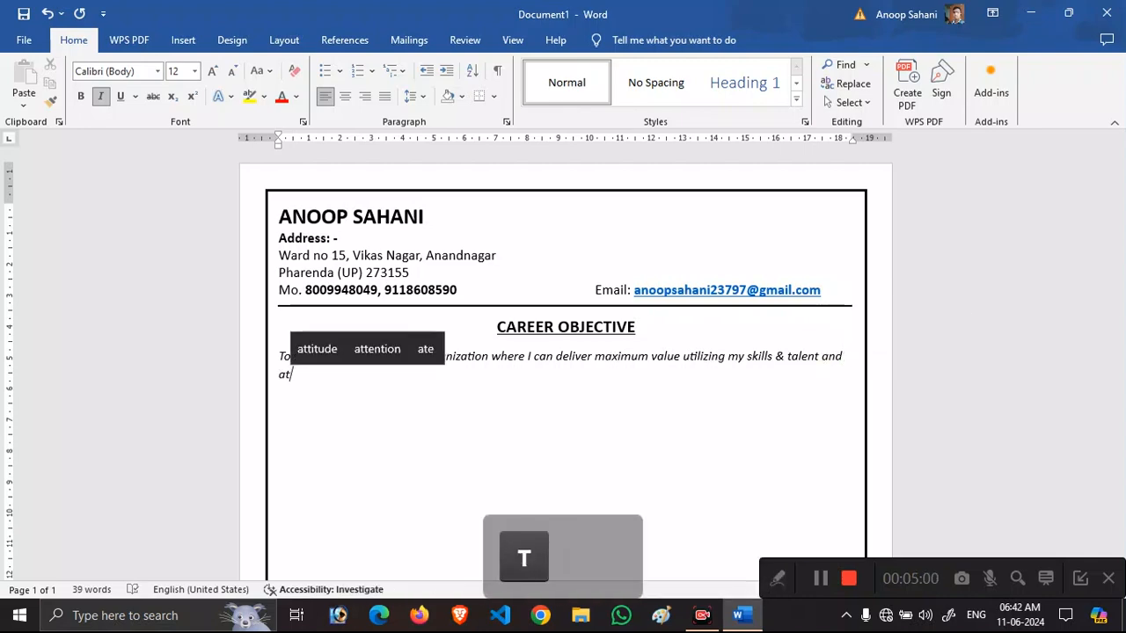
{"action": "type", "text": " the same time "}
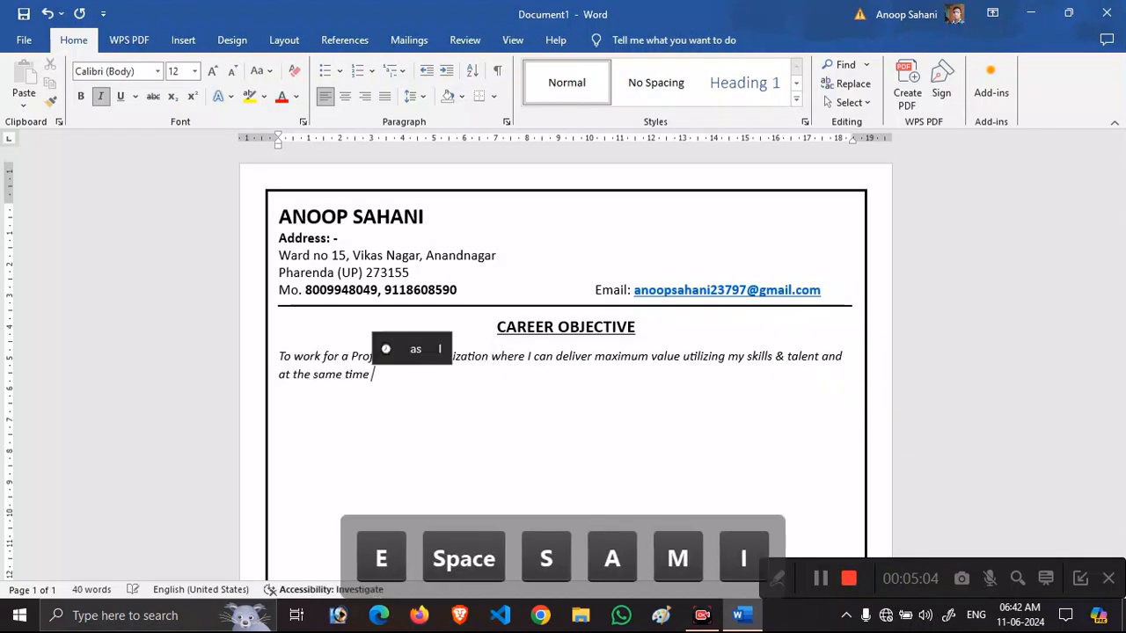
{"action": "type", "text": "able to "}
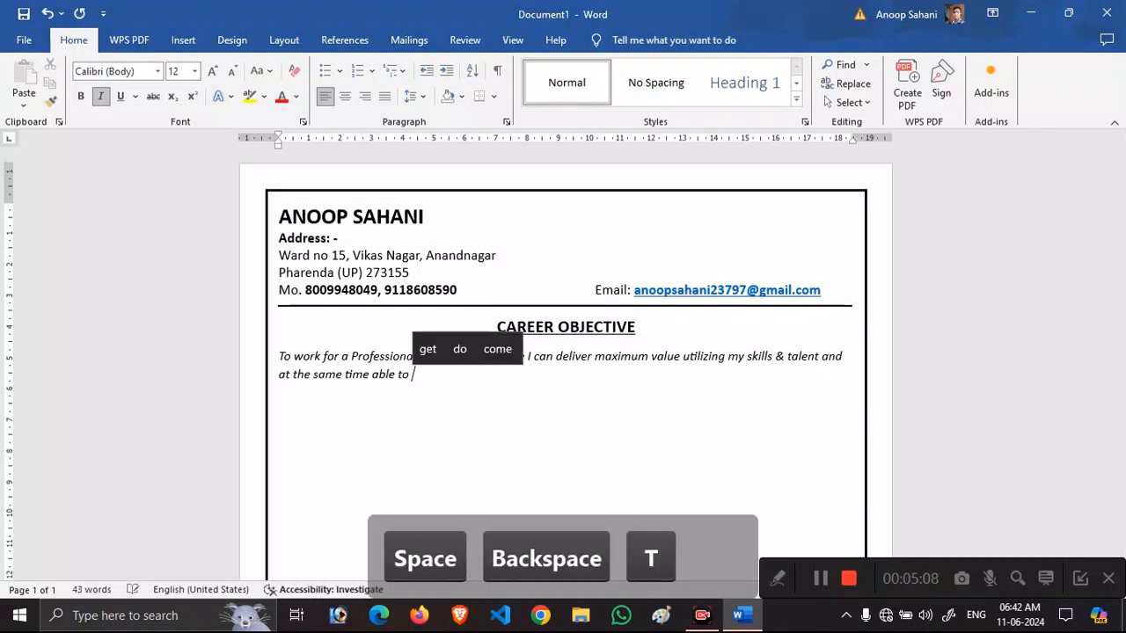
{"action": "type", "text": "continou"}
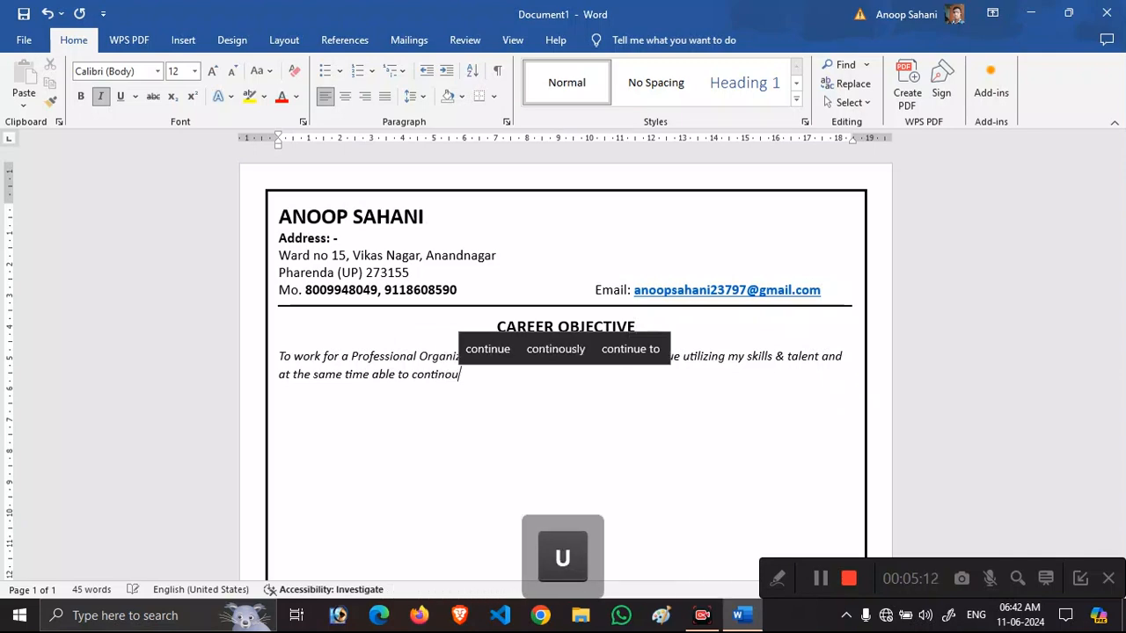
{"action": "key", "text": "BackSpace"}
{"action": "key", "text": "BackSpace"}
{"action": "type", "text": "uously "}
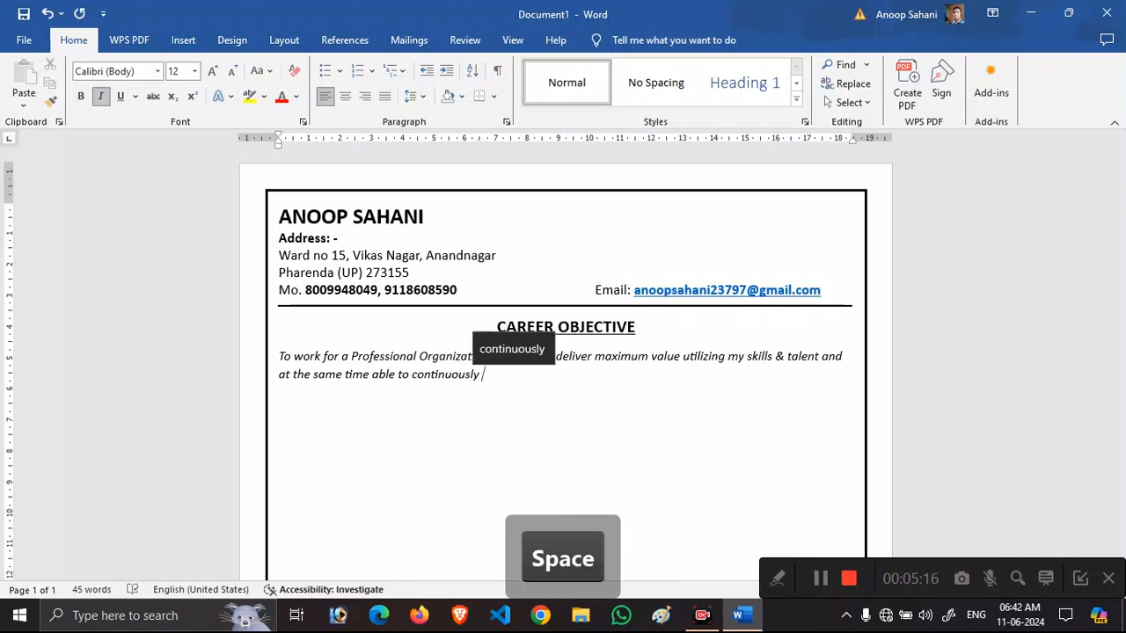
{"action": "type", "text": "learn and gr"}
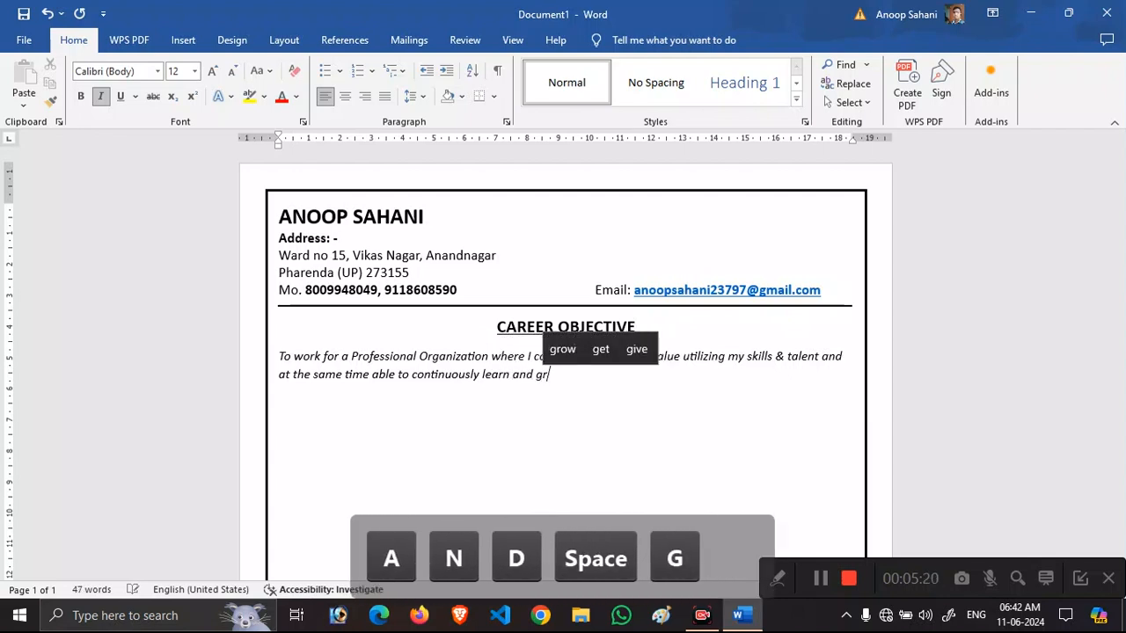
{"action": "type", "text": "ow my pr"}
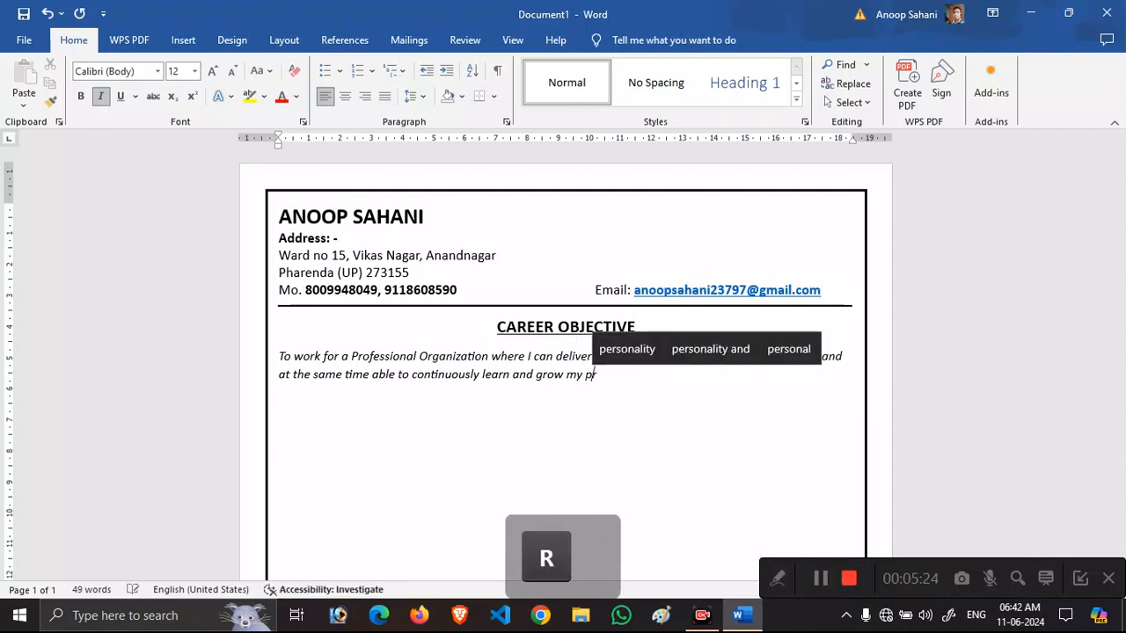
{"action": "type", "text": "ofessional "}
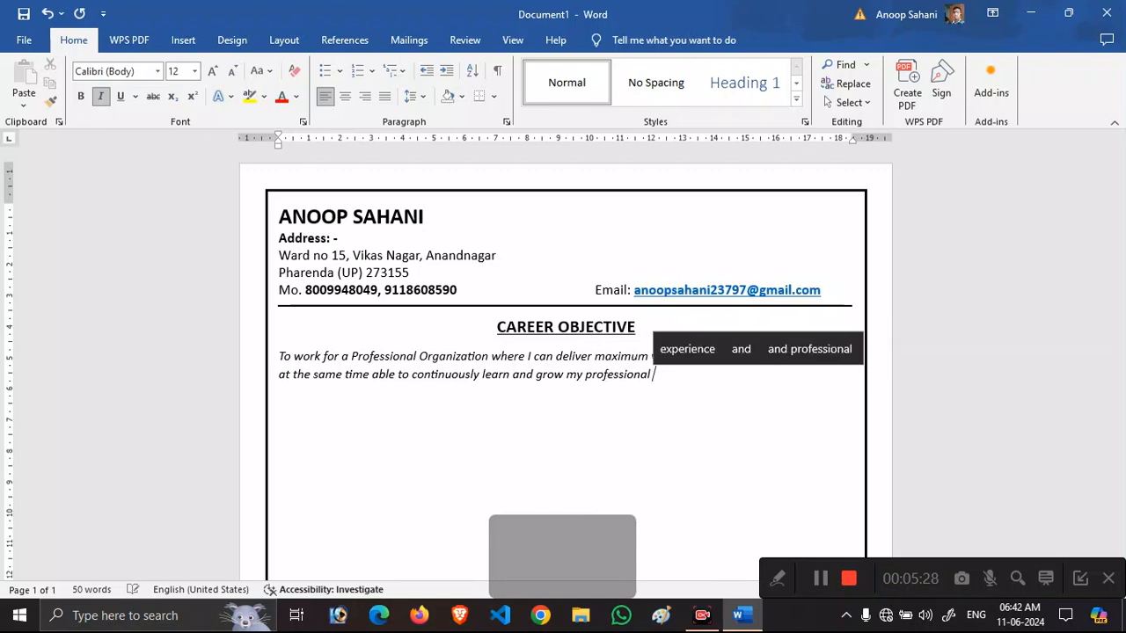
{"action": "type", "text": "careere"}
{"action": "key", "text": "BackSpace"}
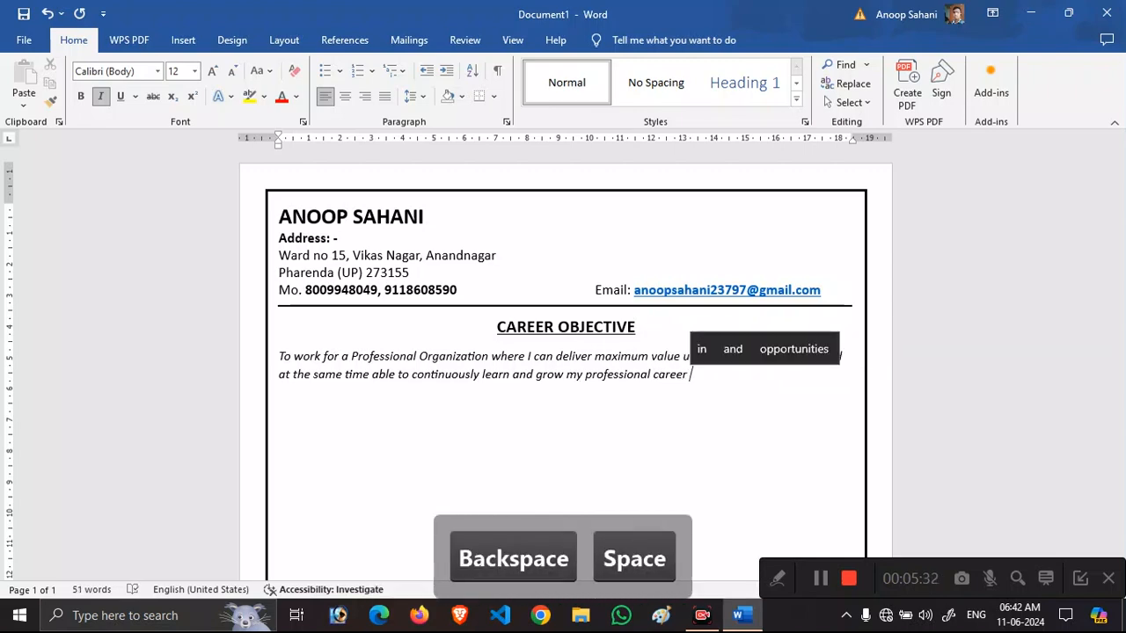
{"action": "type", "text": "within the "}
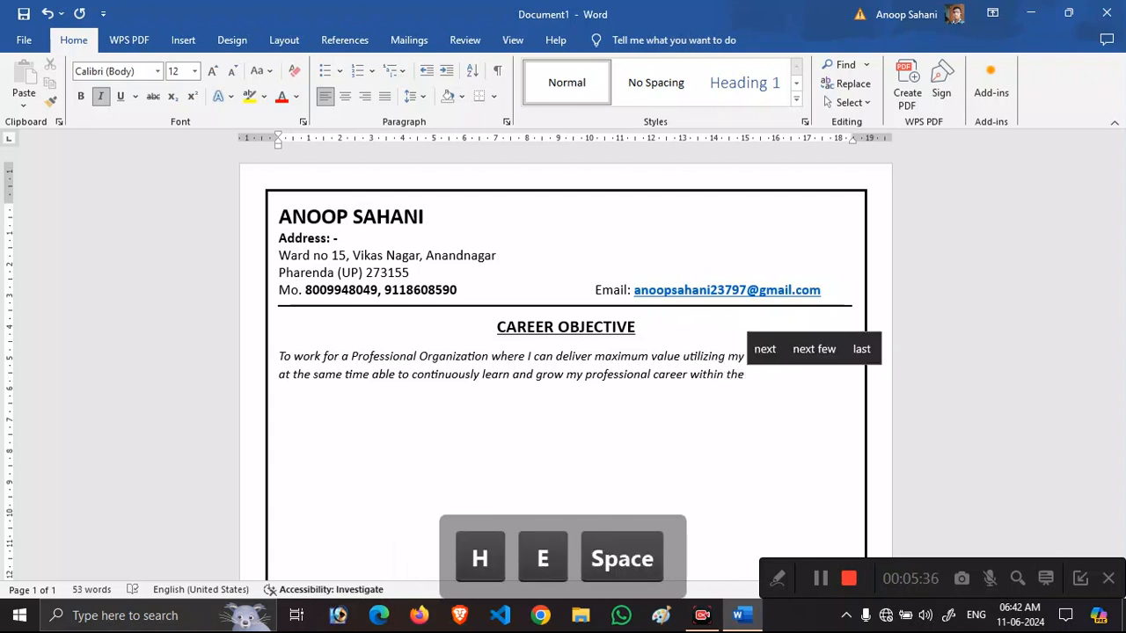
{"action": "type", "text": "organizati"}
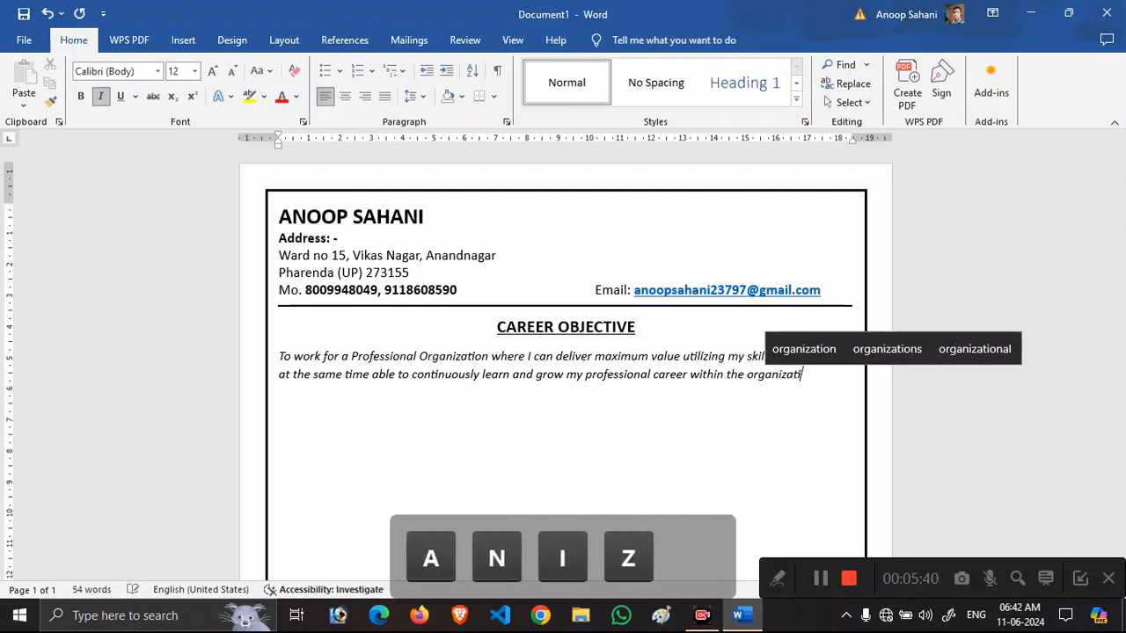
{"action": "type", "text": "on."}
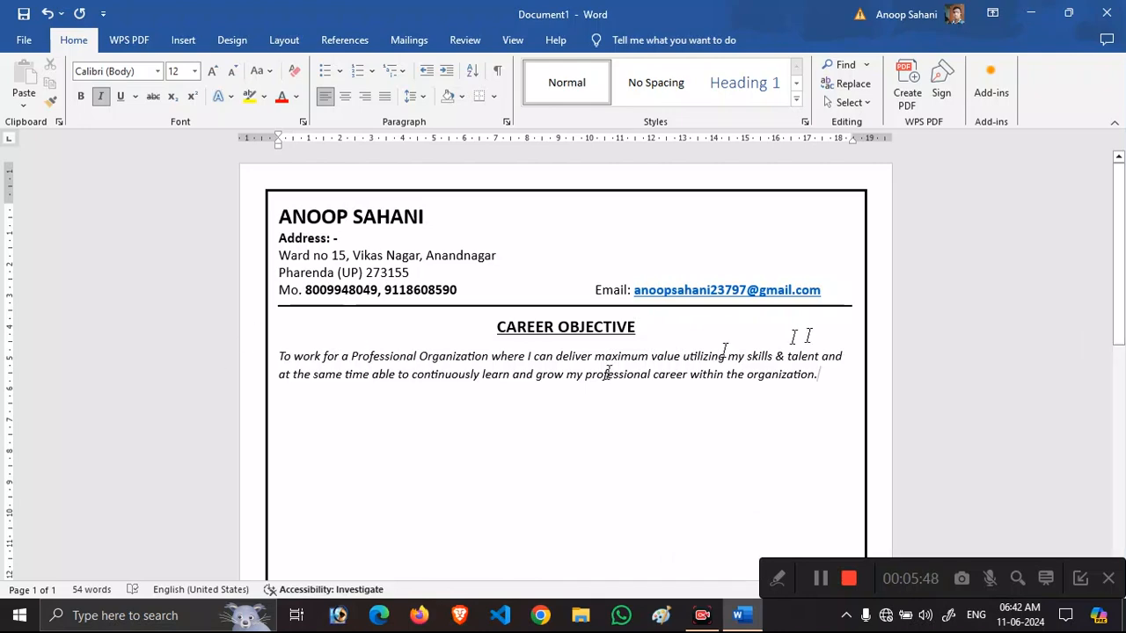
Resize the objective paragraph to 13 pt and begin a new non-italic line after it.
{"action": "left_click_drag", "start_coordinate": [823, 379], "coordinate": [328, 352]}
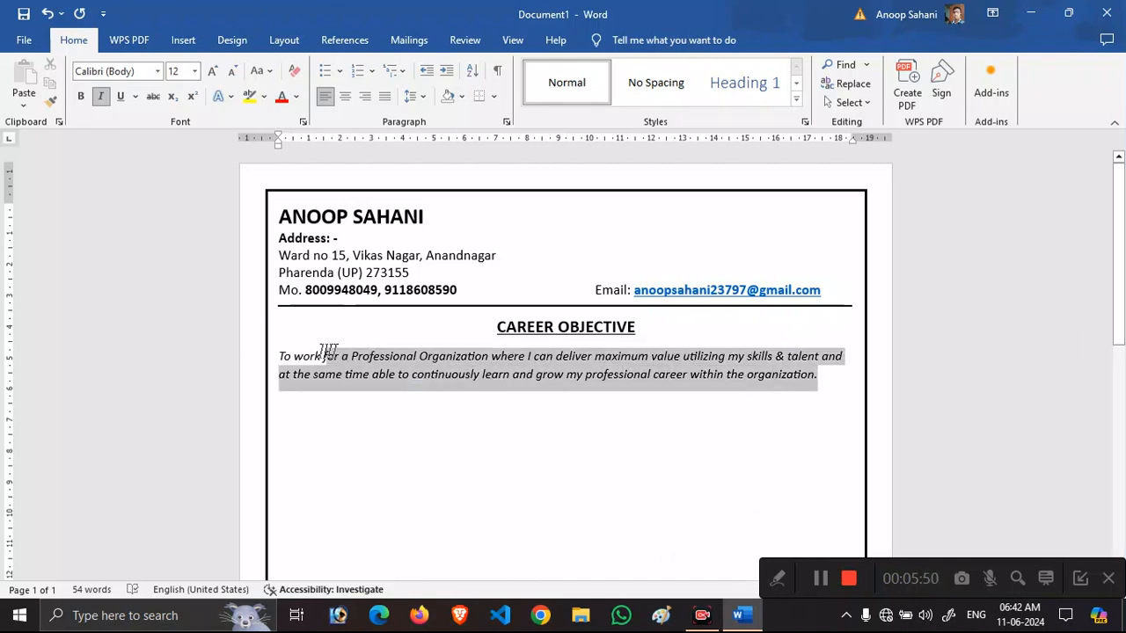
{"action": "left_click", "coordinate": [196, 73]}
{"action": "type", "text": "13"}
{"action": "key", "text": "Return"}
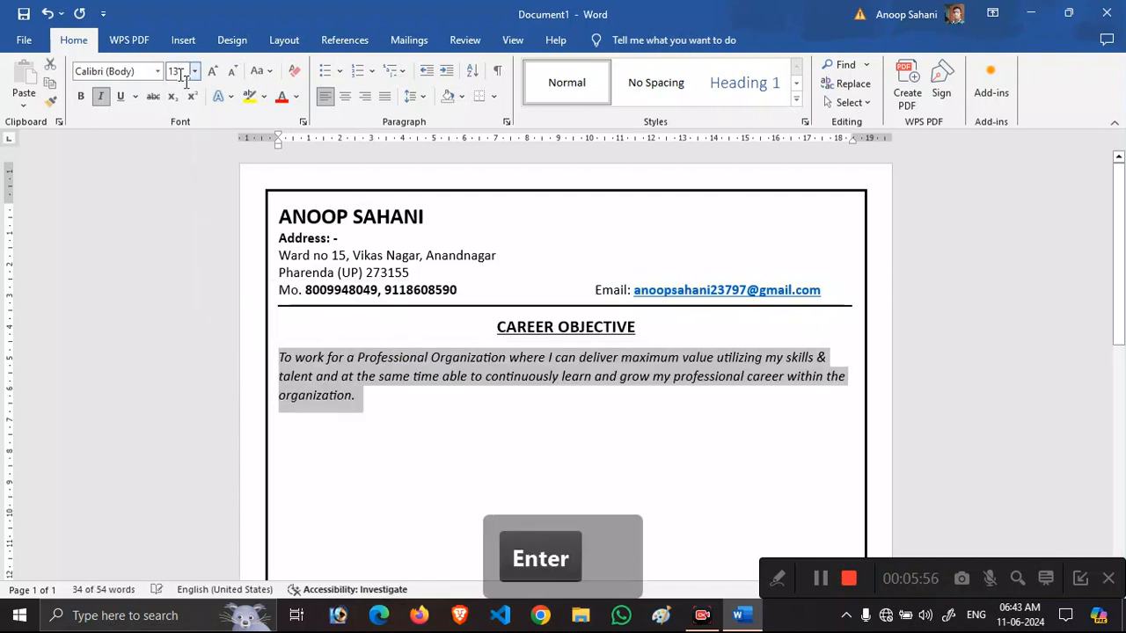
{"action": "left_click", "coordinate": [407, 406]}
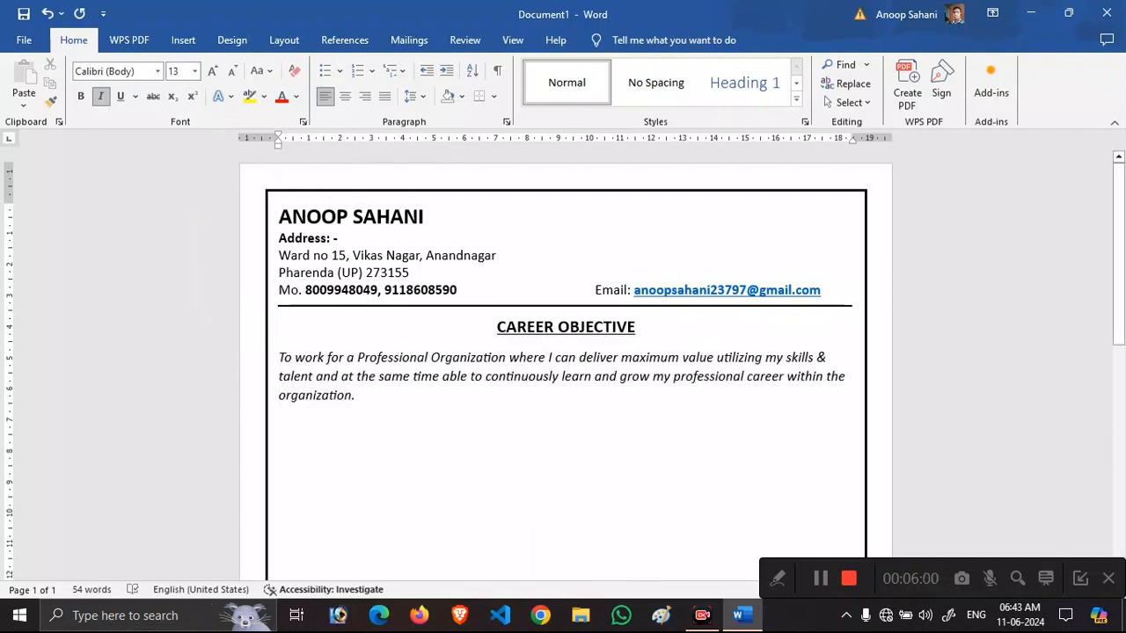
{"action": "key", "text": "Return"}
{"action": "key", "text": "ctrl+i"}
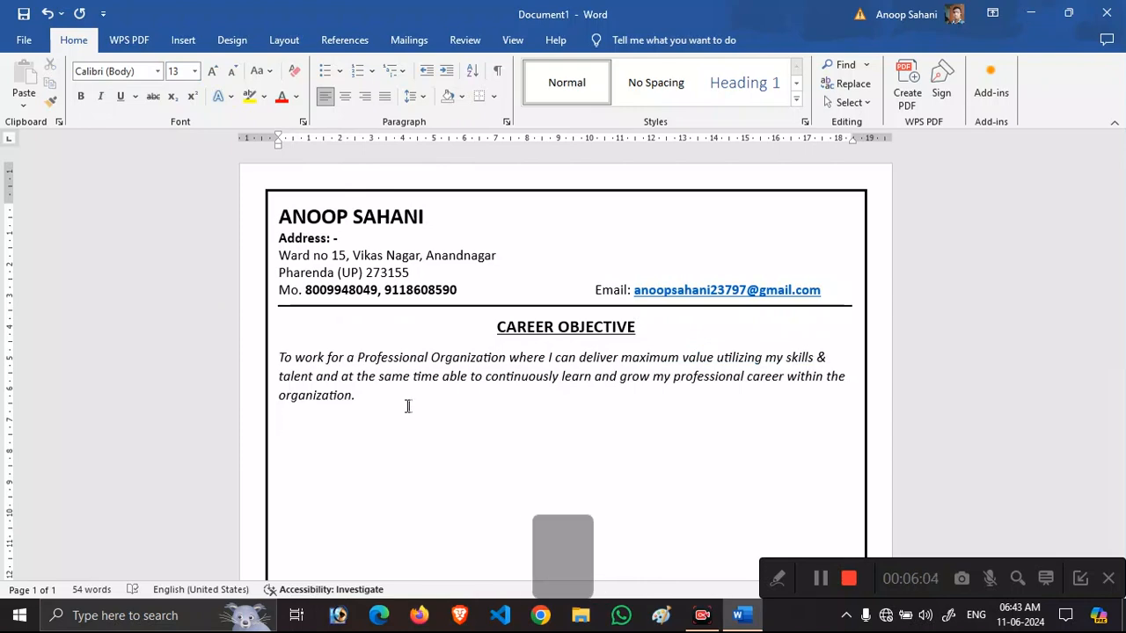
Type an ACADEMIC QUALIFICATION heading, centred, bold, underlined and enlarged to 16 pt.
{"action": "type", "text": "QUALIV"}
{"action": "key", "text": "BackSpace"}
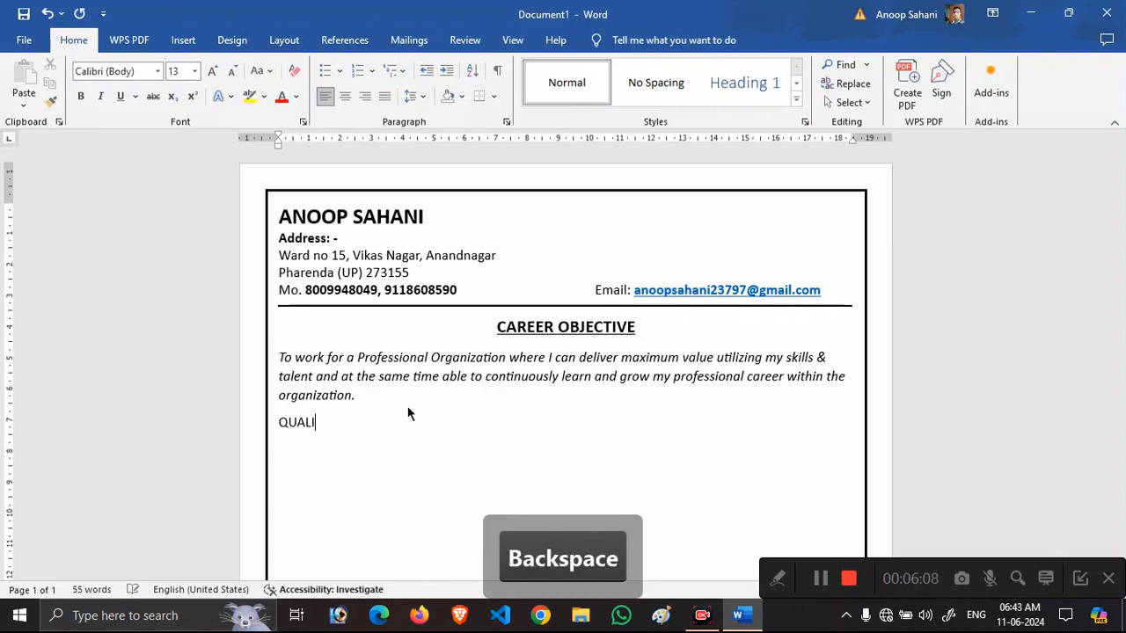
{"action": "type", "text": "G"}
{"action": "key", "text": "BackSpace"}
{"action": "type", "text": "FICATION"}
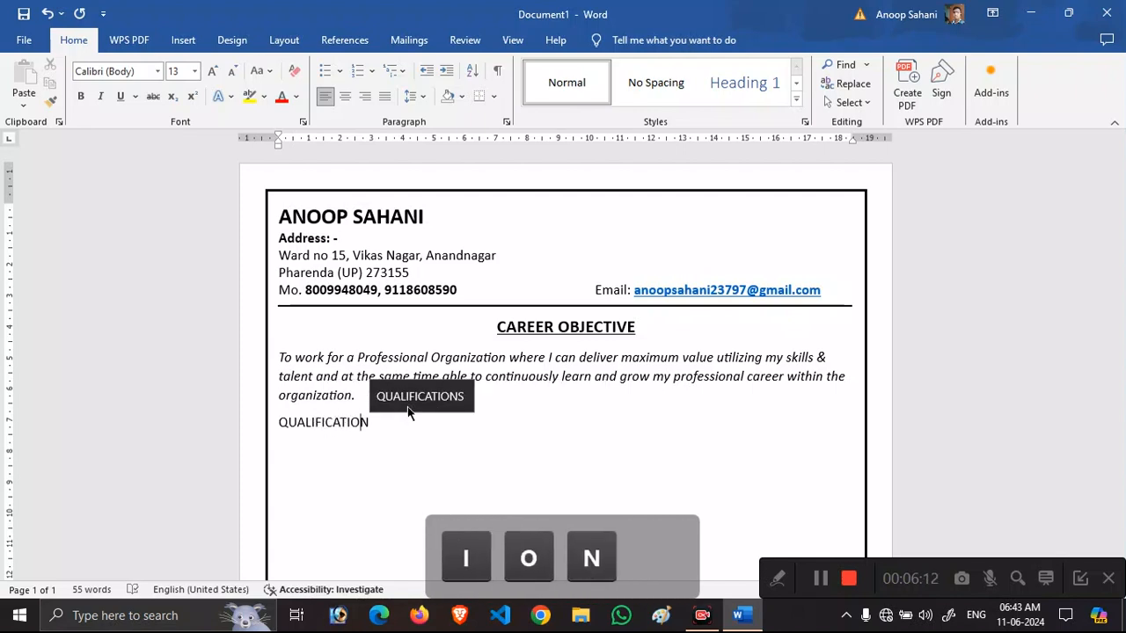
{"action": "key", "text": "Left"}
{"action": "key", "text": "Left"}
{"action": "key", "text": "Left"}
{"action": "key", "text": "Left"}
{"action": "key", "text": "Left"}
{"action": "key", "text": "Left"}
{"action": "key", "text": "Left"}
{"action": "key", "text": "Left"}
{"action": "type", "text": "AC"}
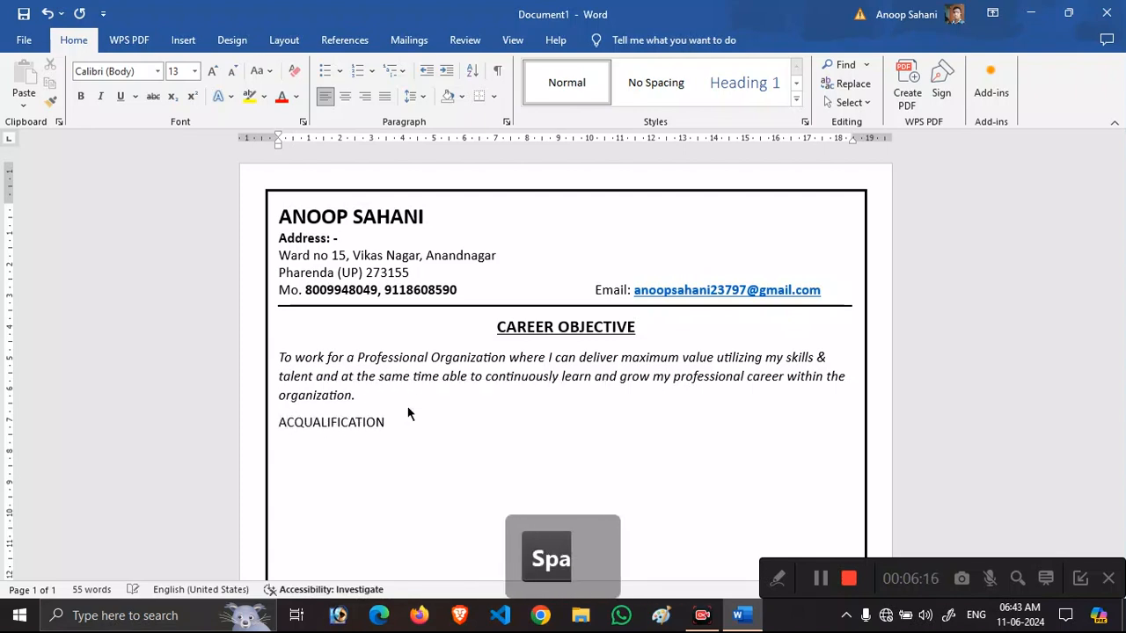
{"action": "type", "text": "ADEMIC"}
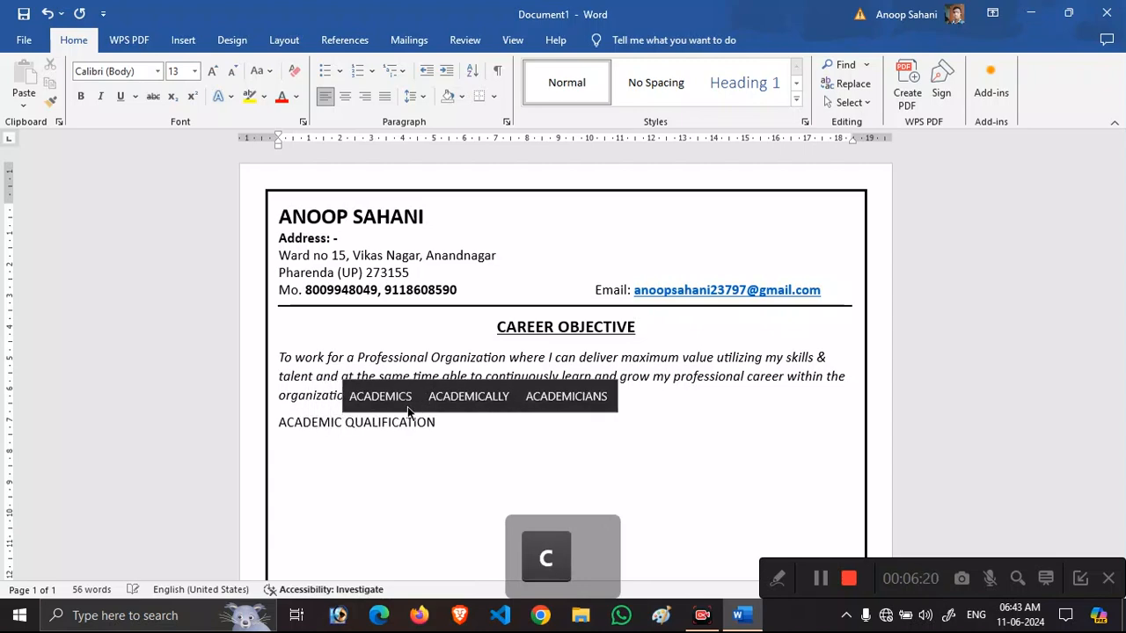
{"action": "key", "text": "Left"}
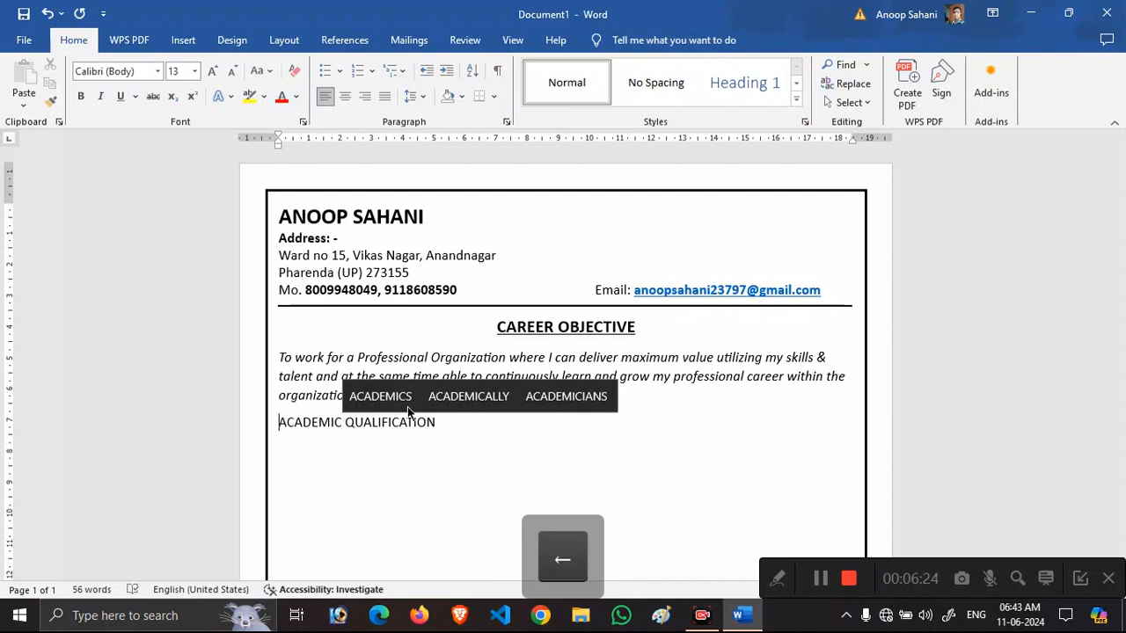
{"action": "key", "text": "ctrl+e"}
{"action": "key", "text": "shift+Right"}
{"action": "key", "text": "shift+Right"}
{"action": "key", "text": "shift+Right"}
{"action": "key", "text": "shift+Right"}
{"action": "key", "text": "shift+Right"}
{"action": "key", "text": "shift+Right"}
{"action": "key", "text": "shift+Right"}
{"action": "key", "text": "shift+Right"}
{"action": "key", "text": "shift+Right"}
{"action": "key", "text": "shift+Right"}
{"action": "key", "text": "shift+Right"}
{"action": "key", "text": "shift+Right"}
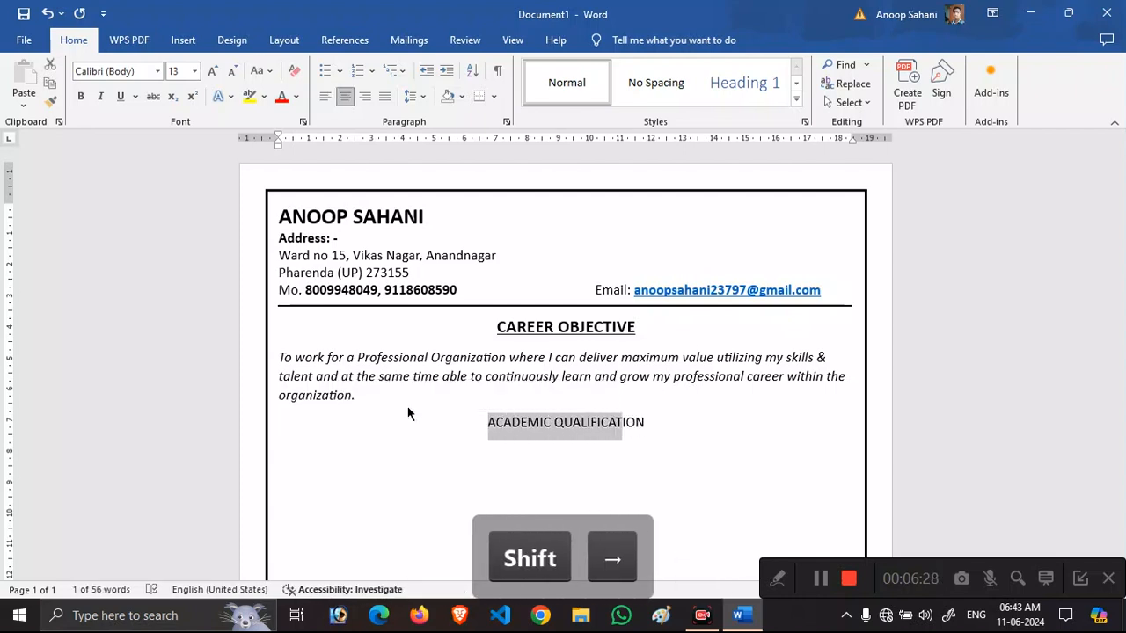
{"action": "key", "text": "shift+Left"}
{"action": "key", "text": "ctrl+b"}
{"action": "key", "text": "ctrl+u"}
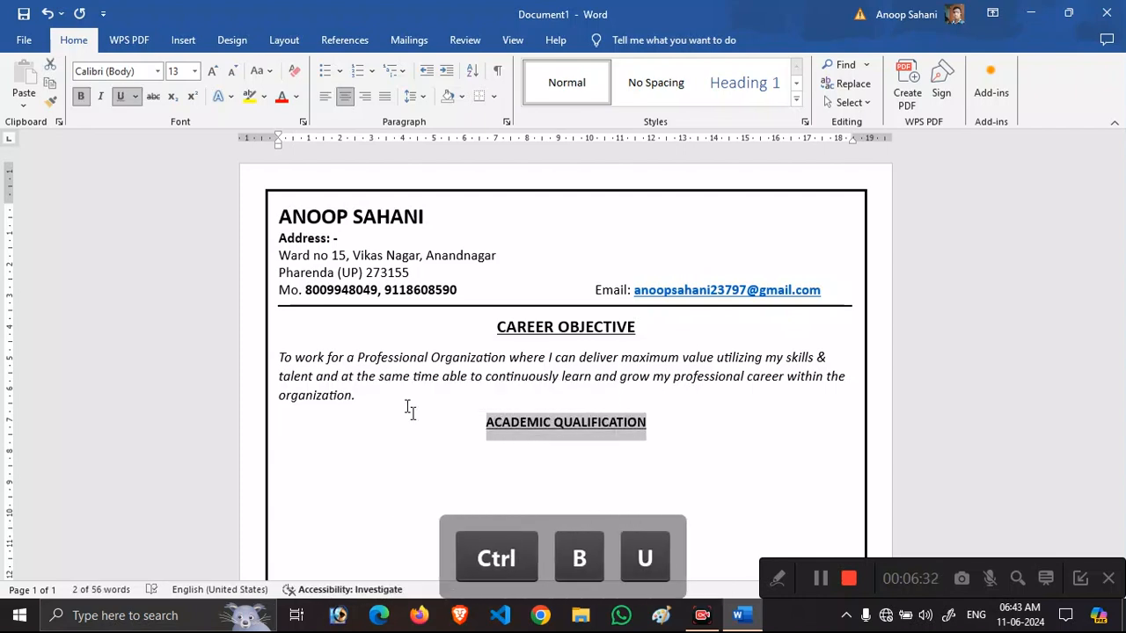
{"action": "key", "text": "ctrl+shift+period"}
{"action": "key", "text": "ctrl+shift+period"}
{"action": "key", "text": "Right"}
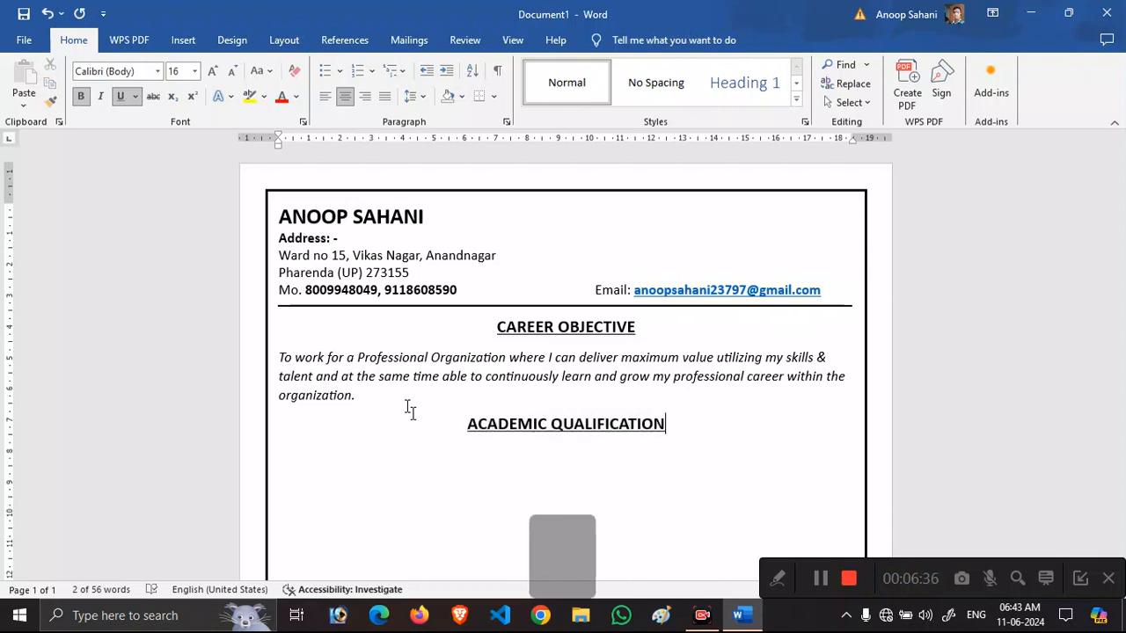
On a new plain left-aligned line below, insert an empty 4×4 table.
{"action": "key", "text": "Return"}
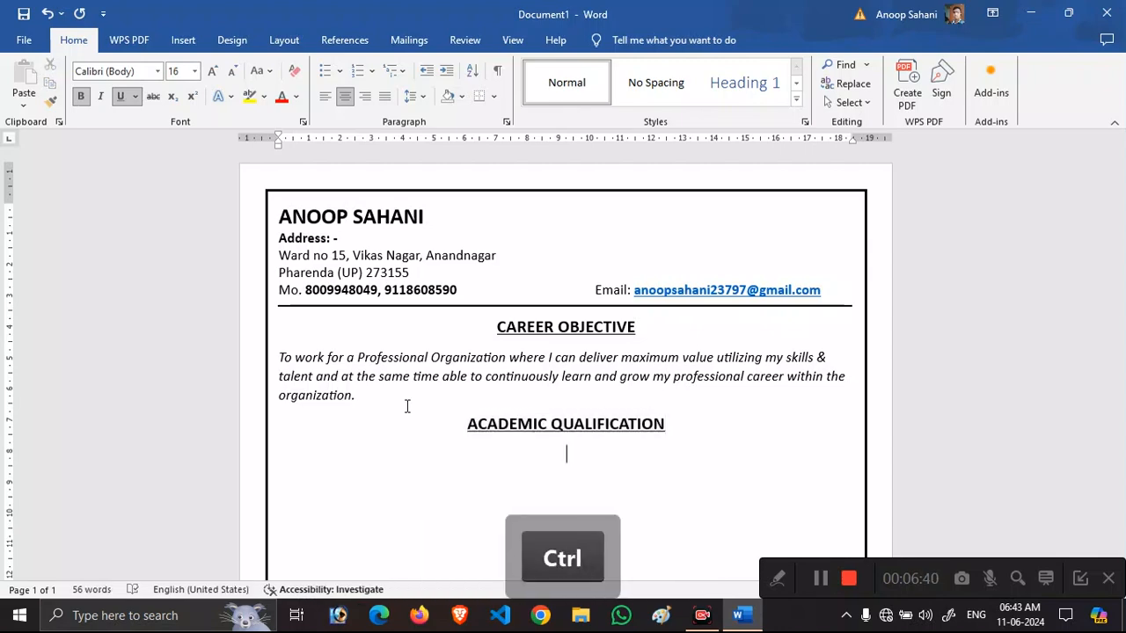
{"action": "key", "text": "ctrl+e"}
{"action": "key", "text": "ctrl+b"}
{"action": "key", "text": "ctrl+u"}
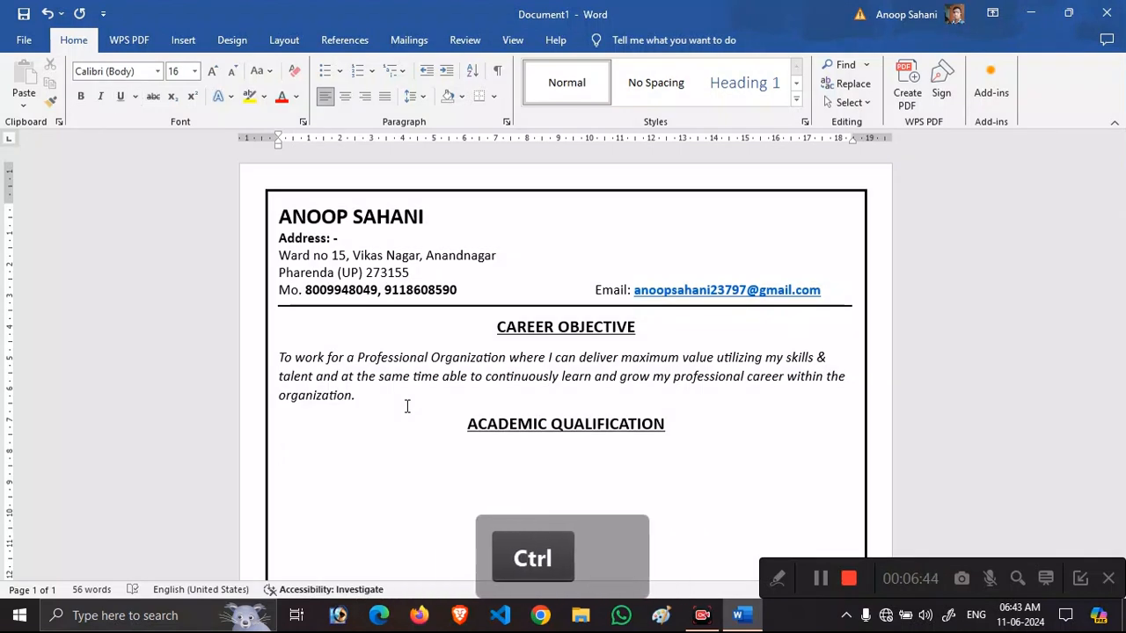
{"action": "left_click", "coordinate": [183, 39]}
{"action": "left_click", "coordinate": [136, 99]}
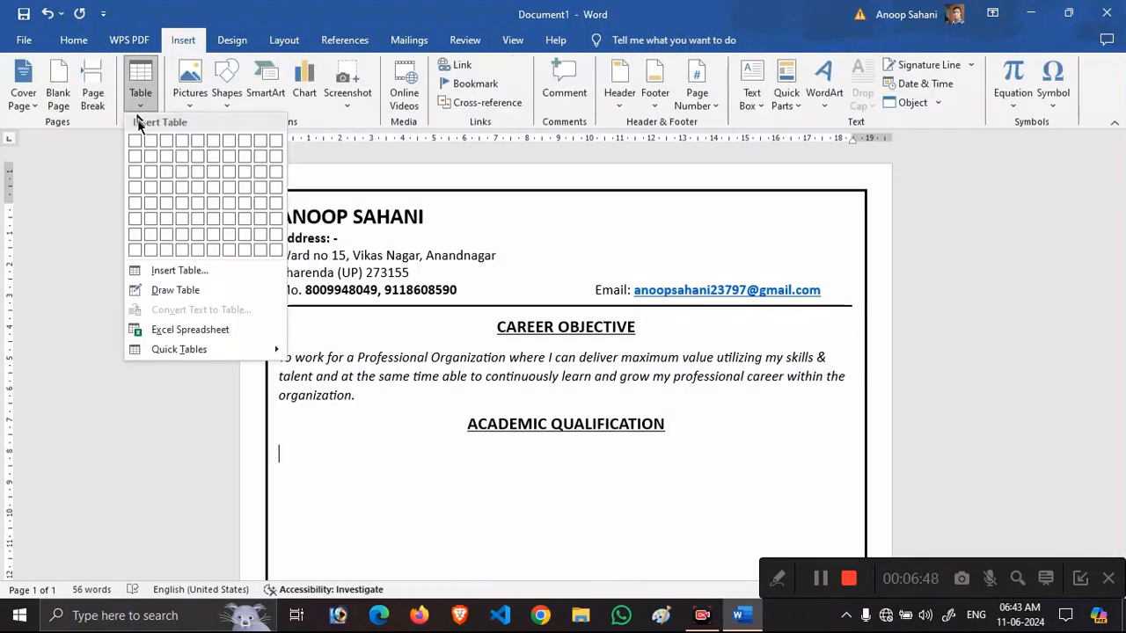
{"action": "left_click", "coordinate": [183, 188]}
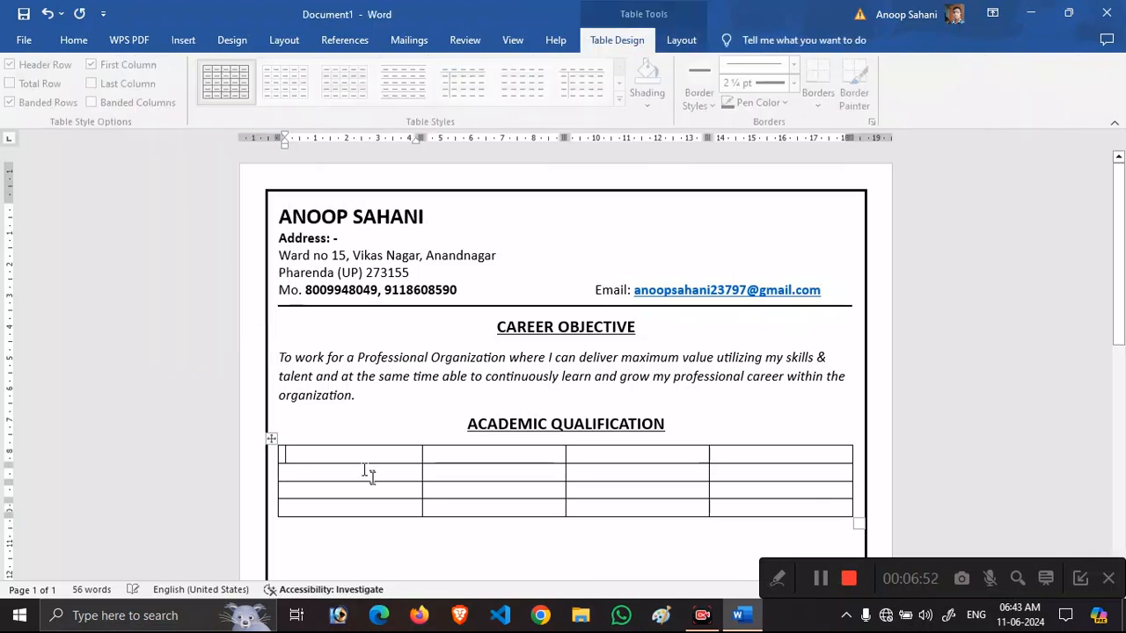
Set the first cell to 15 pt and type headers COURSE, BOARD/UNIVERSITY, YEAR, SUBJECT.
{"action": "key", "text": "ctrl+shift+period"}
{"action": "key", "text": "ctrl+shift+period"}
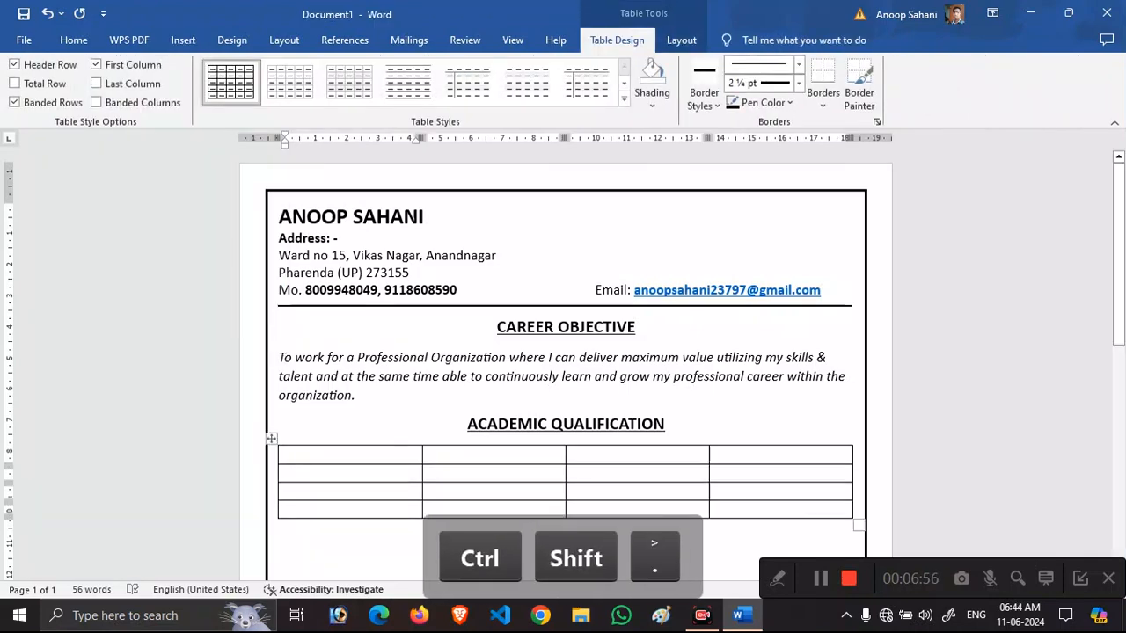
{"action": "left_click", "coordinate": [74, 40]}
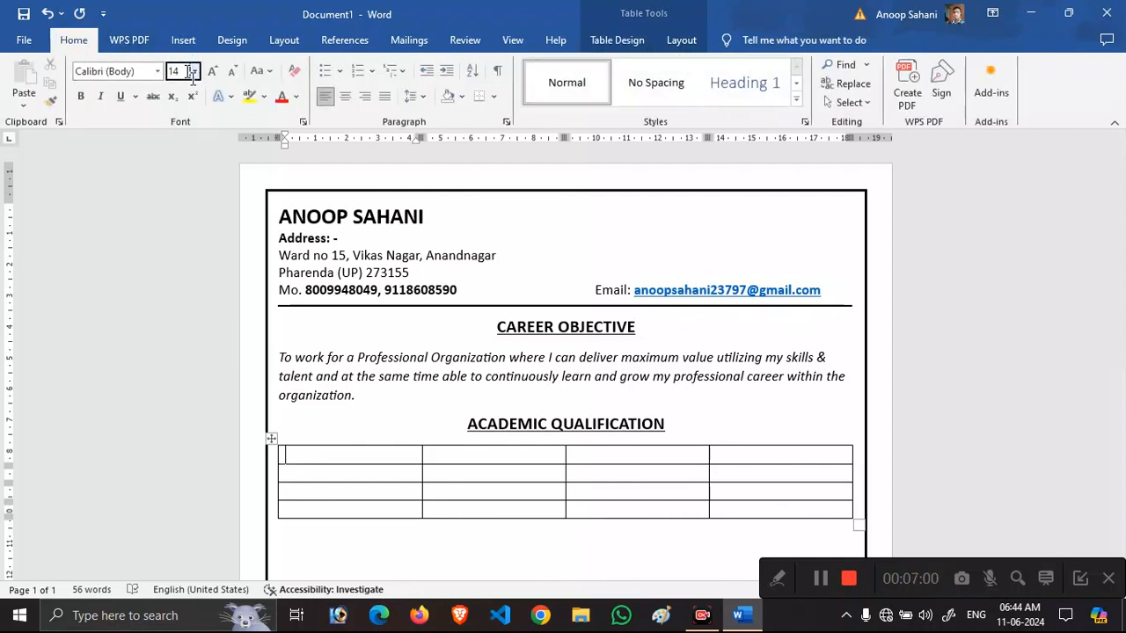
{"action": "type", "text": "15"}
{"action": "key", "text": "Return"}
{"action": "type", "text": "COURSE"}
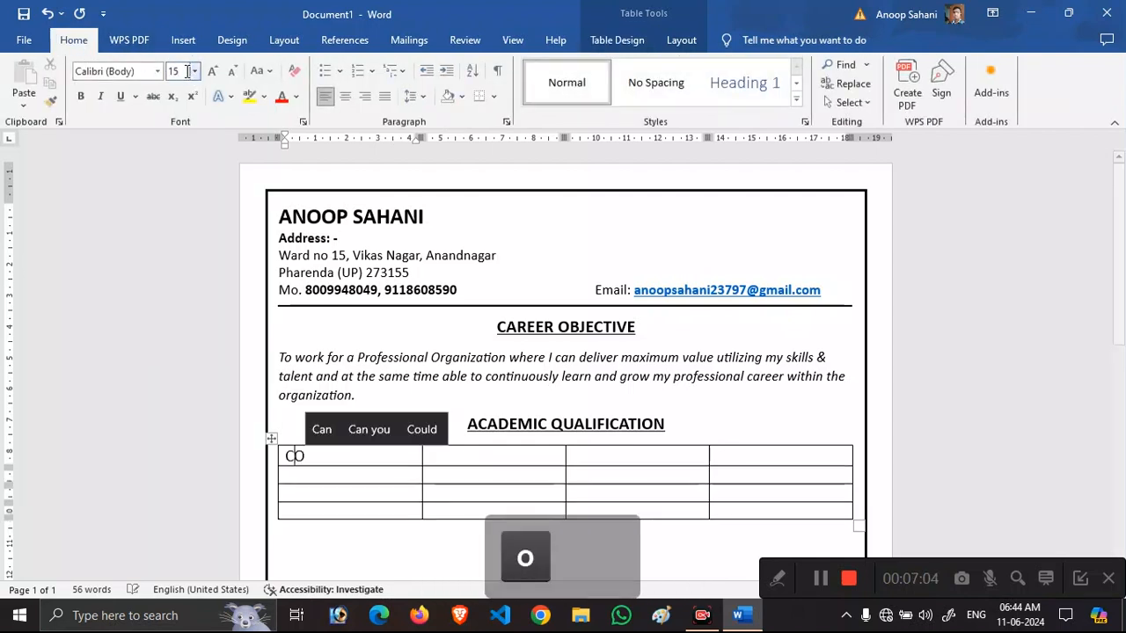
{"action": "key", "text": "Tab"}
{"action": "type", "text": "RD"}
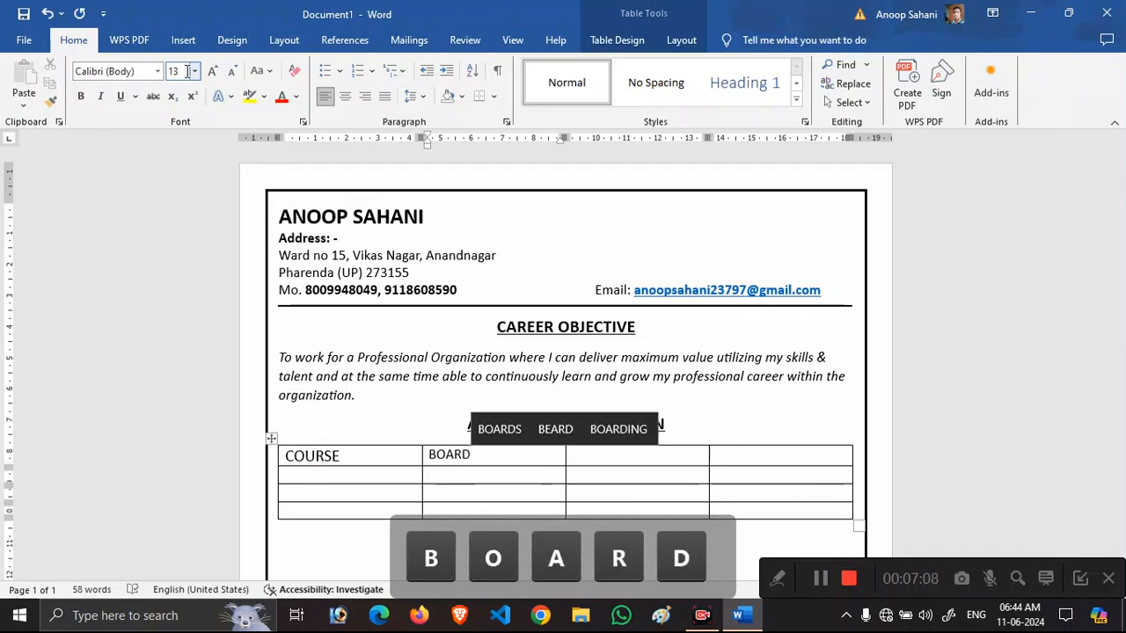
{"action": "type", "text": "/UNIVERSITY"}
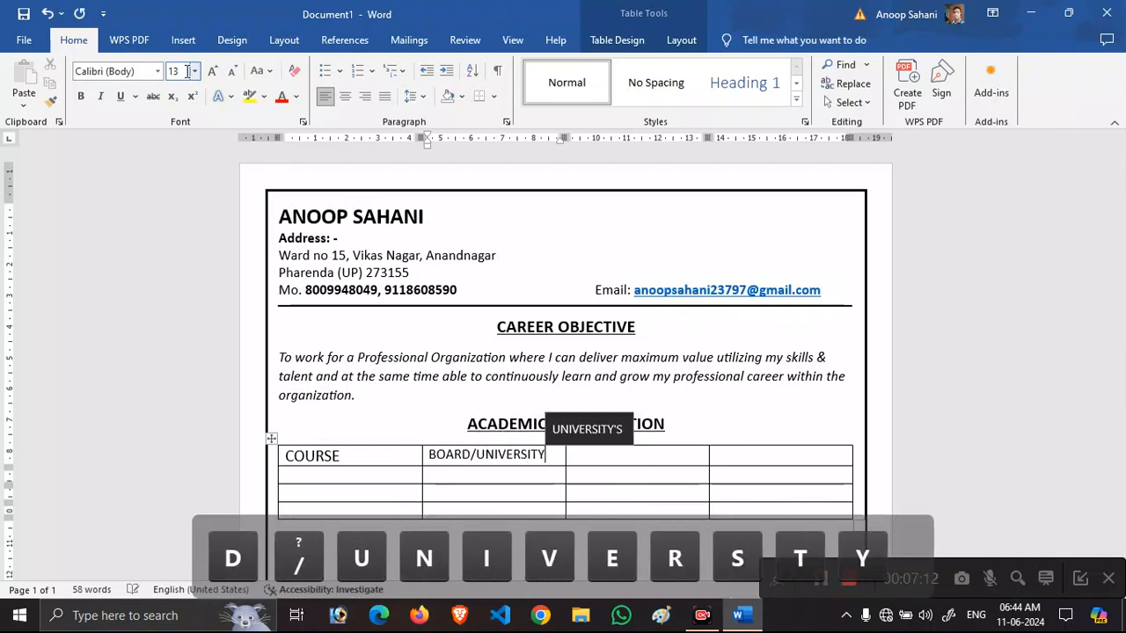
{"action": "key", "text": "Tab"}
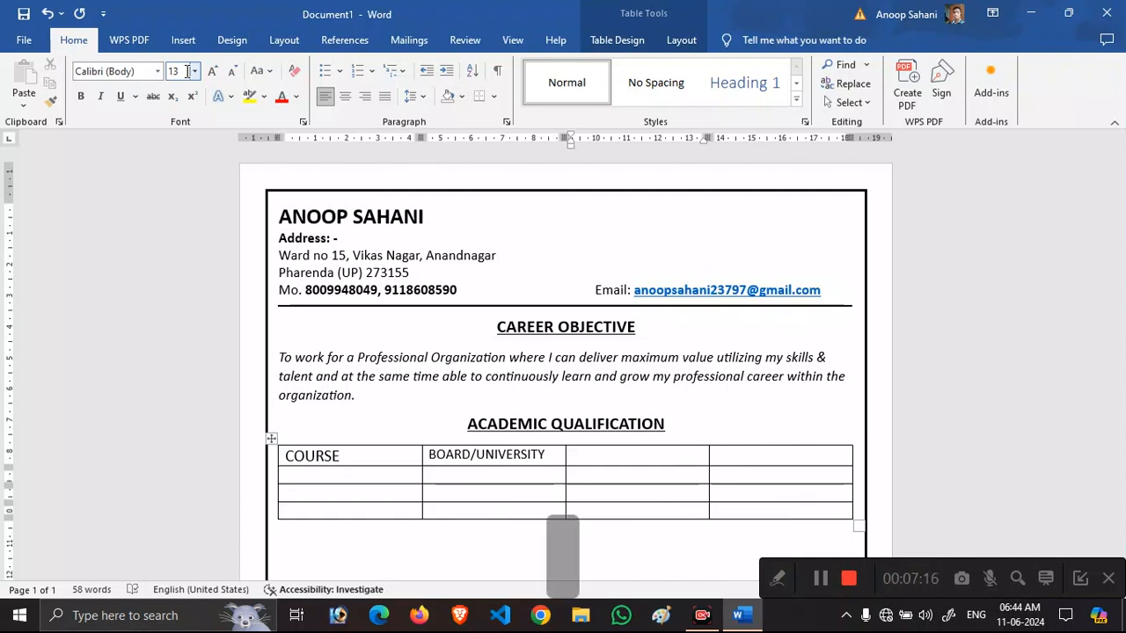
{"action": "type", "text": "YEAR"}
{"action": "key", "text": "Tab"}
{"action": "type", "text": "SUBJEC"}
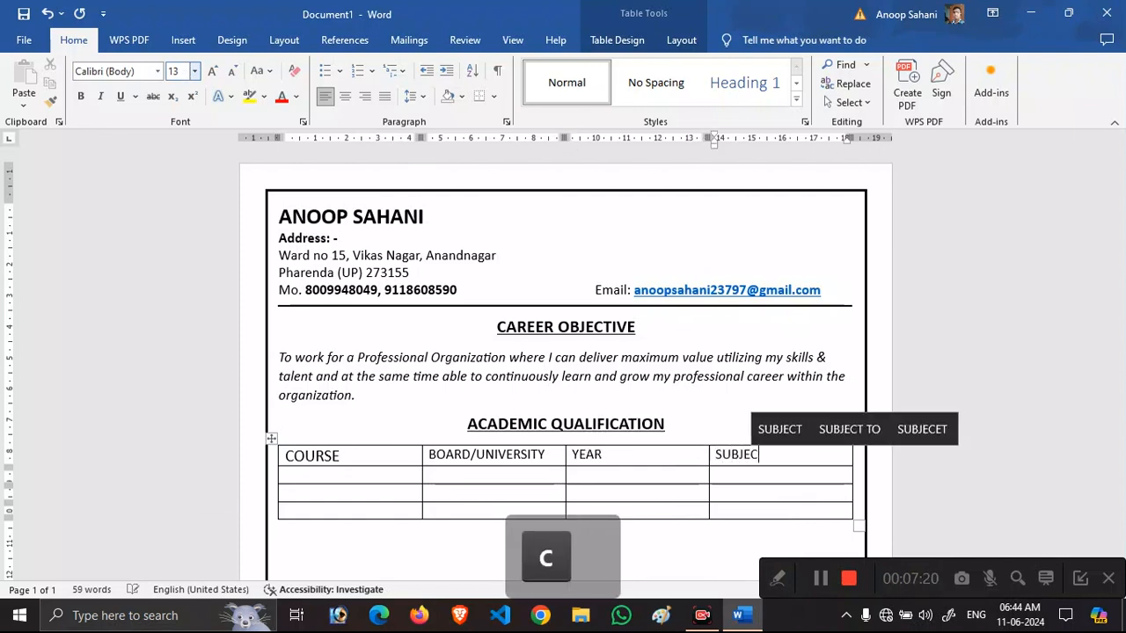
{"action": "type", "text": "T"}
{"action": "key", "text": "Tab"}
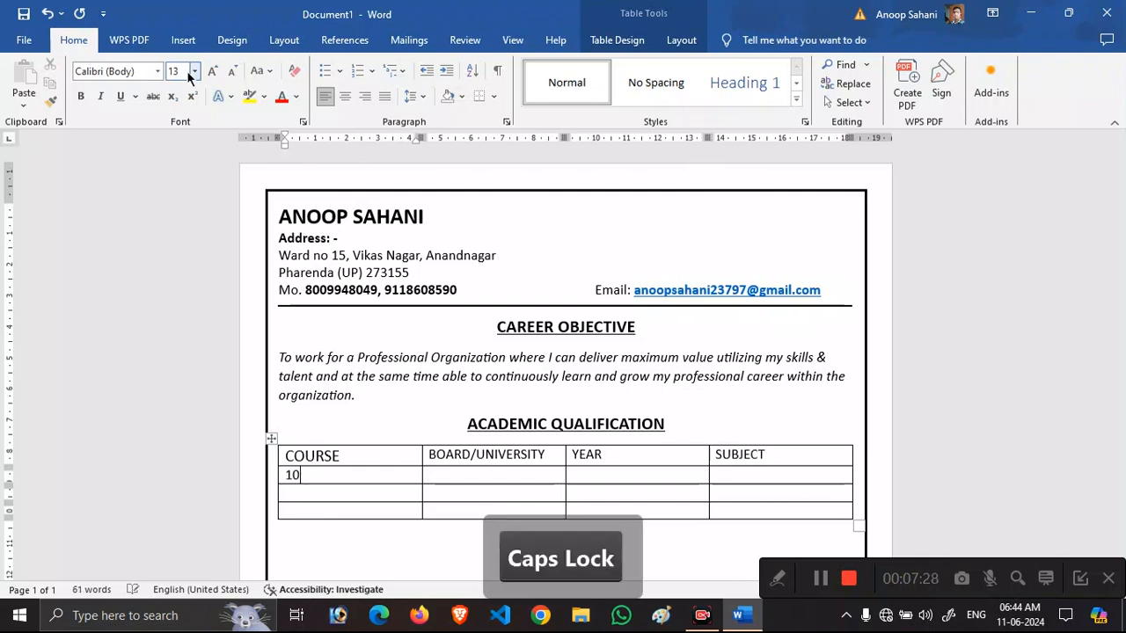
Fill the 10th row (UP Board, 2012, Science) and 12th row (UP Board, 2014, PCM).
{"action": "type", "text": "UP Board"}
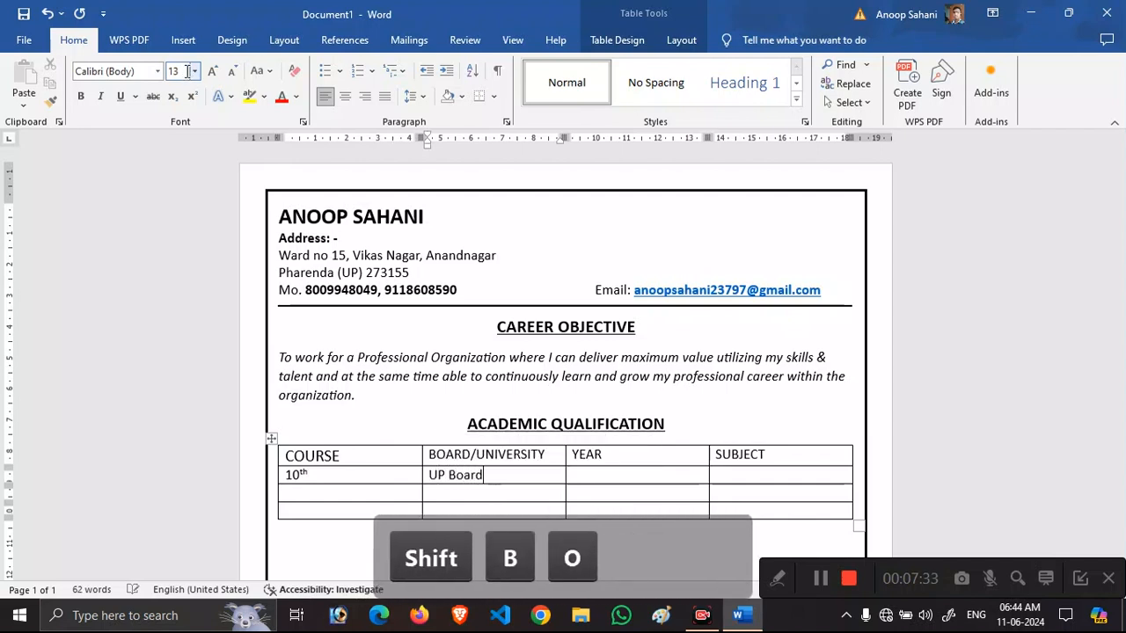
{"action": "key", "text": "Tab"}
{"action": "type", "text": "2012"}
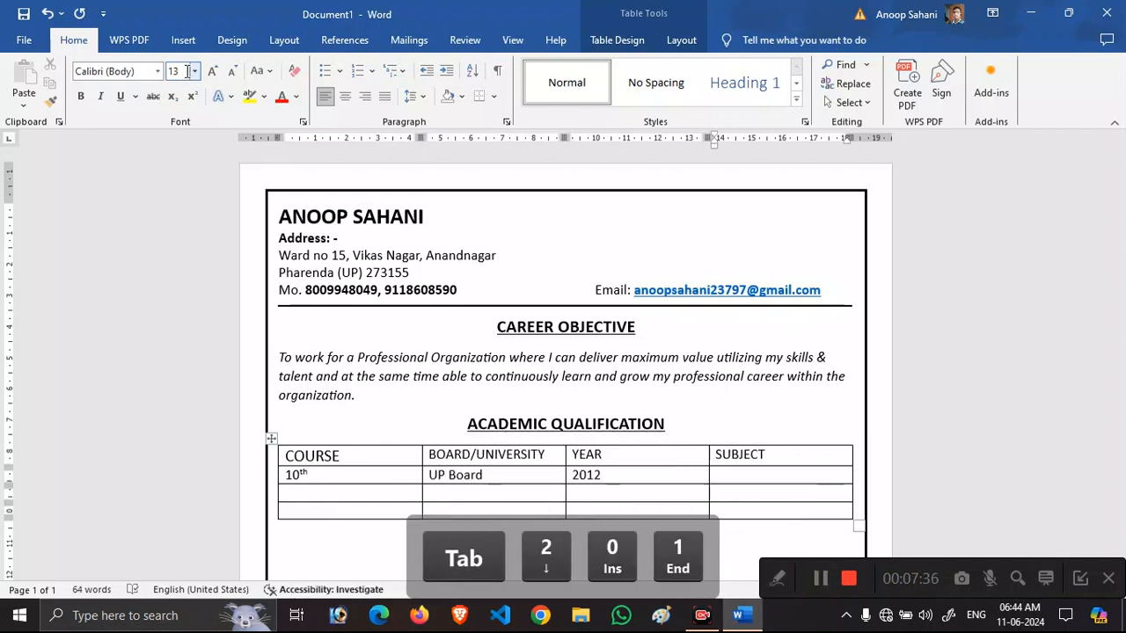
{"action": "key", "text": "Tab"}
{"action": "type", "text": "Science"}
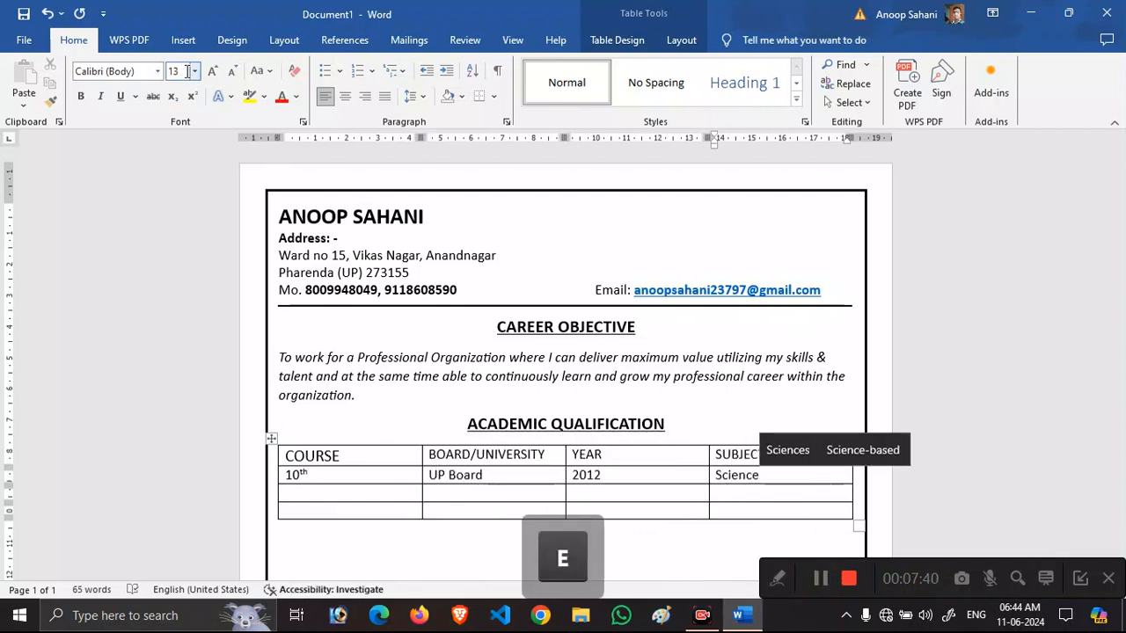
{"action": "key", "text": "Tab"}
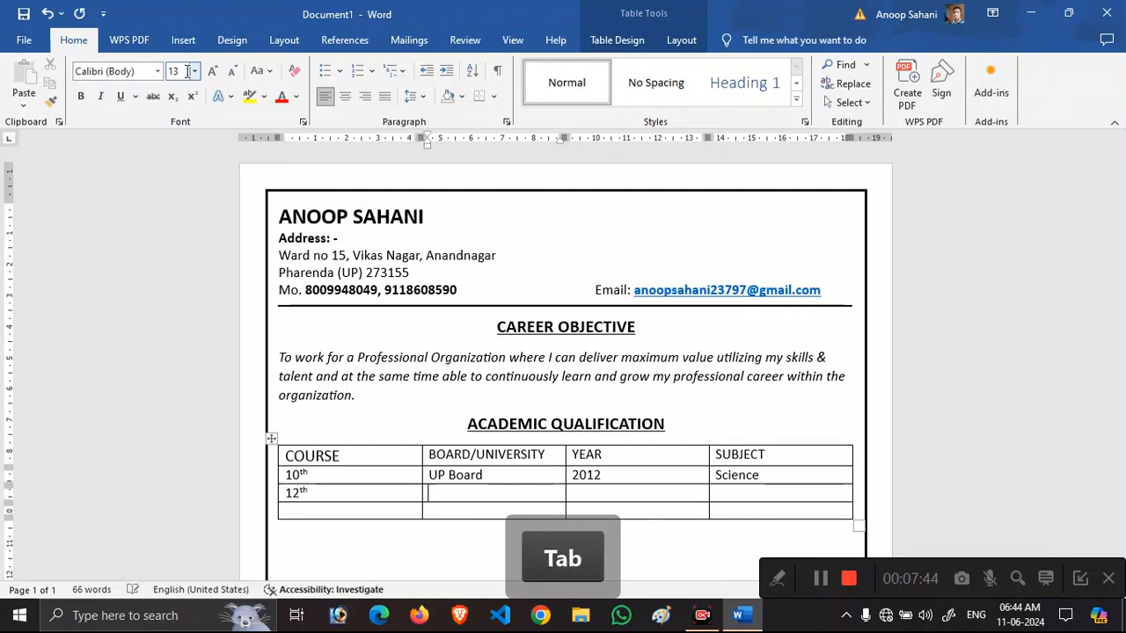
{"action": "type", "text": "UP Board"}
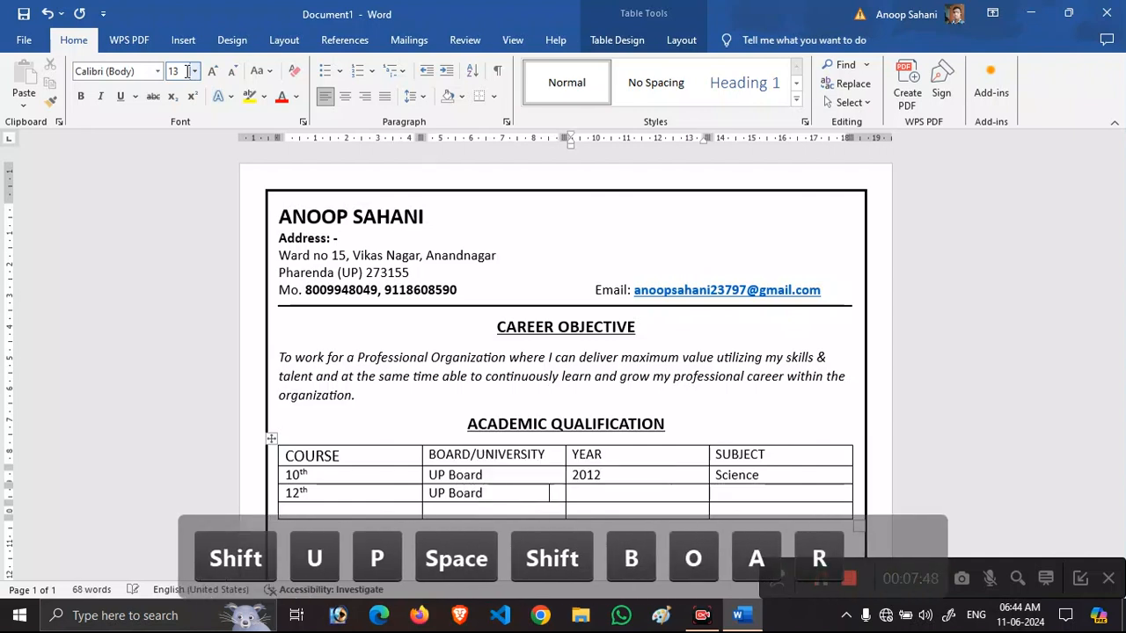
{"action": "key", "text": "Tab"}
{"action": "type", "text": "2014"}
{"action": "key", "text": "Tab"}
{"action": "type", "text": "PCM"}
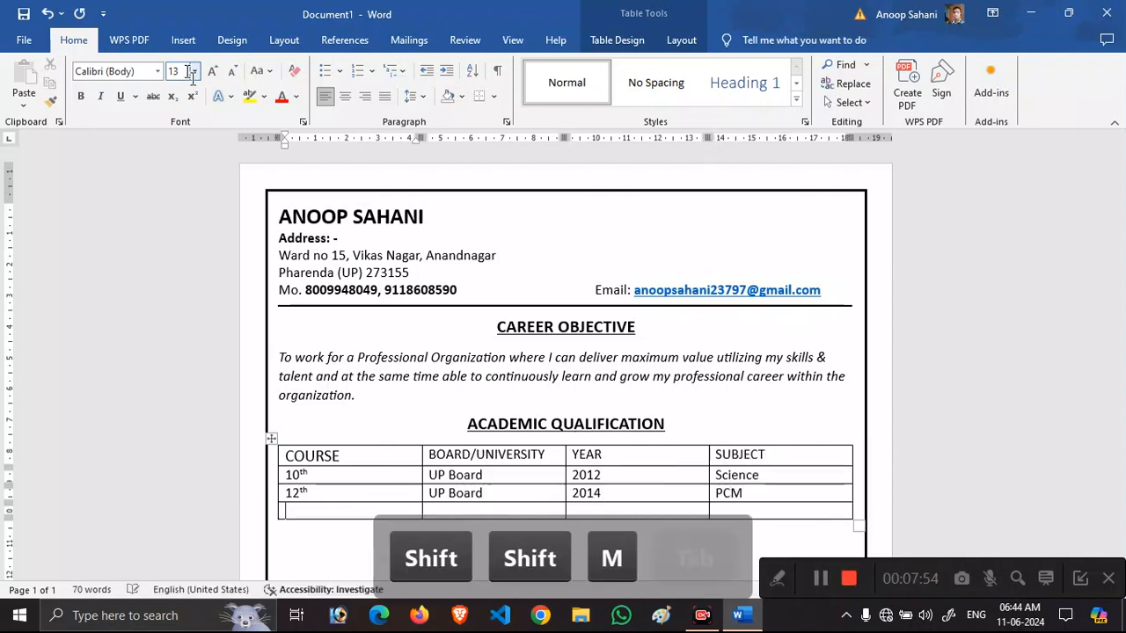
{"action": "key", "text": "Tab"}
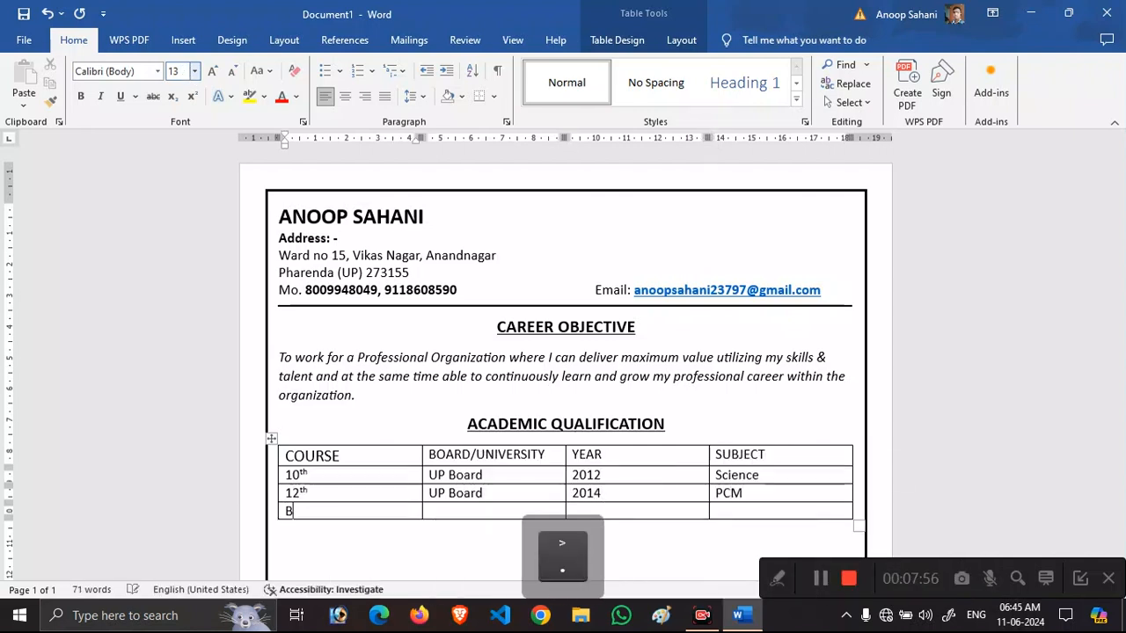
Enter the B.Sc. (Mathematics) row: Kanpur University, 2017, Mathematics.
{"action": "type", "text": "B.Sc. ( Ma"}
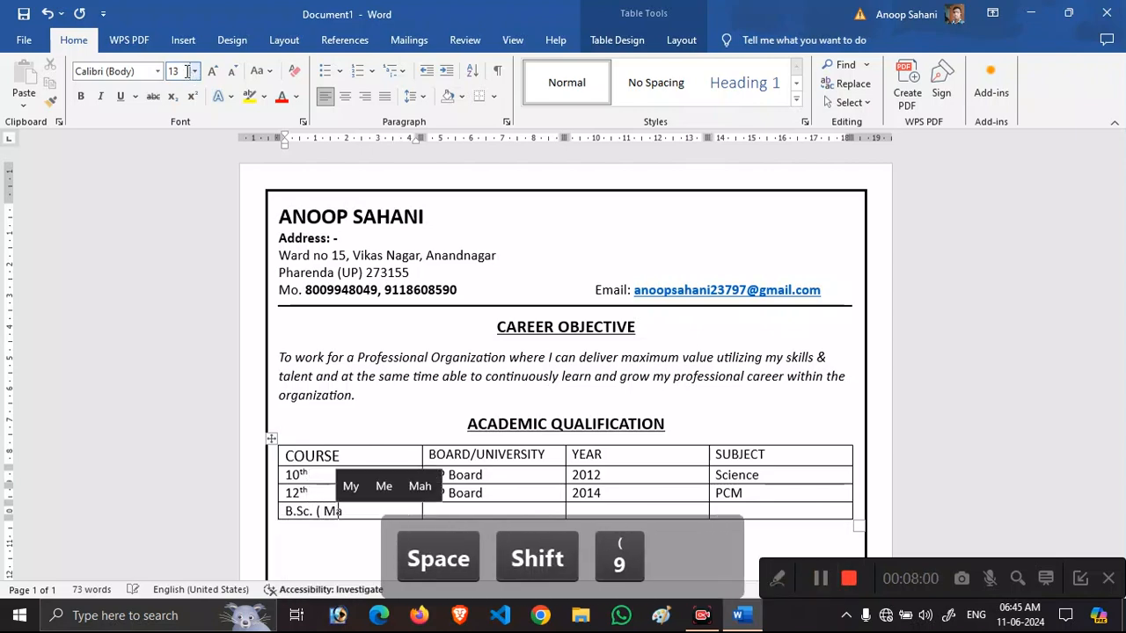
{"action": "key", "text": "BackSpace"}
{"action": "key", "text": "BackSpace"}
{"action": "type", "text": "(Mathemat"}
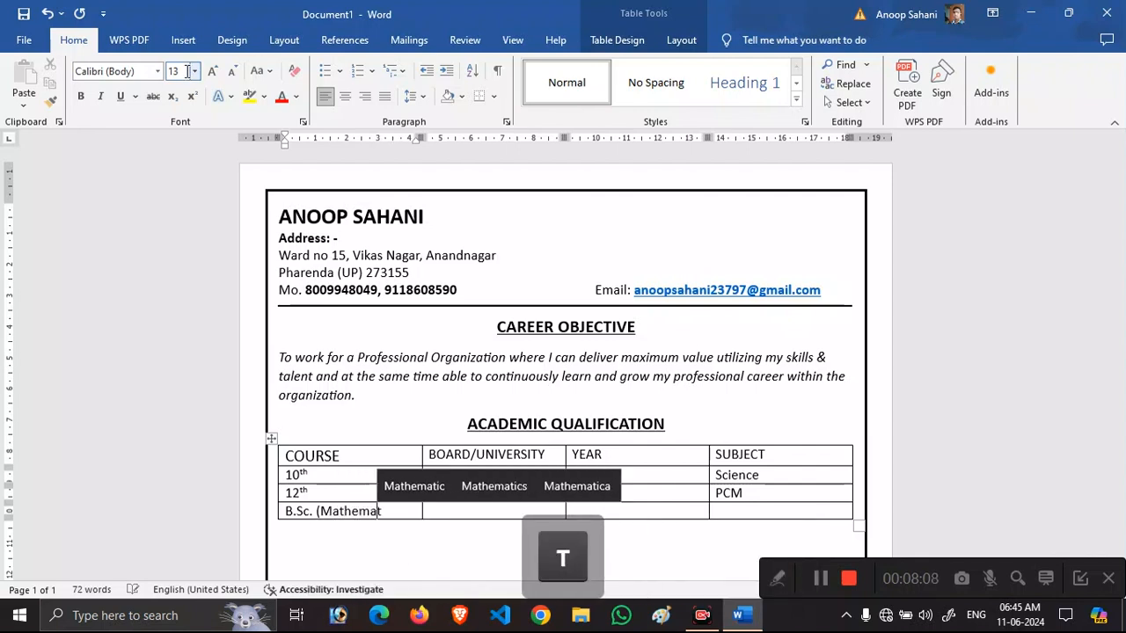
{"action": "type", "text": "ics)"}
{"action": "key", "text": "Tab"}
{"action": "type", "text": "K"}
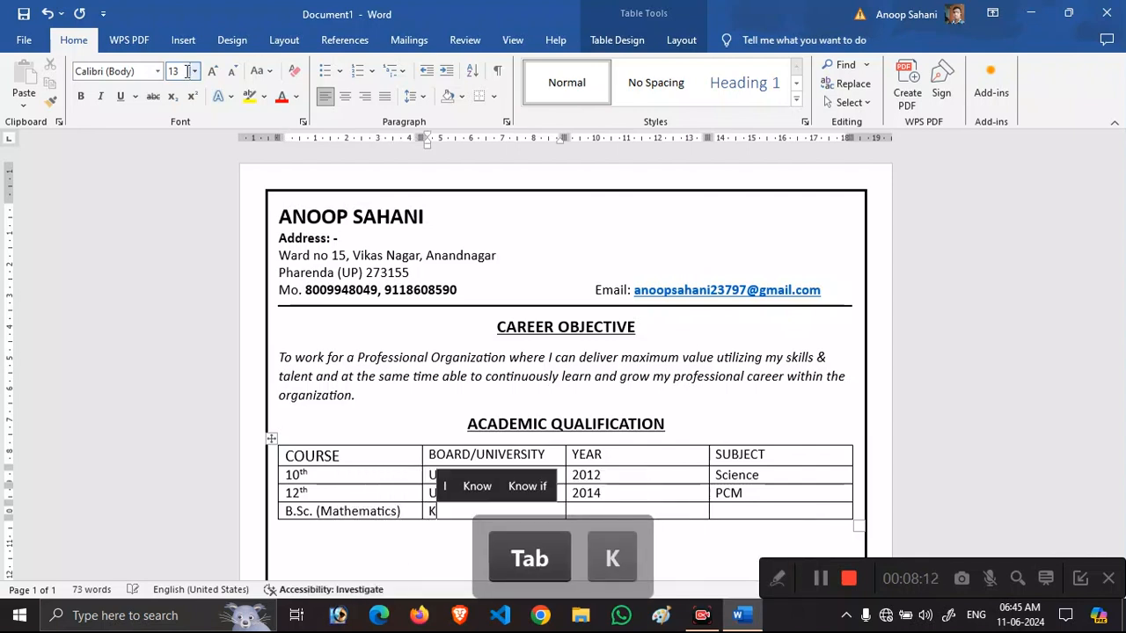
{"action": "type", "text": "anpur University"}
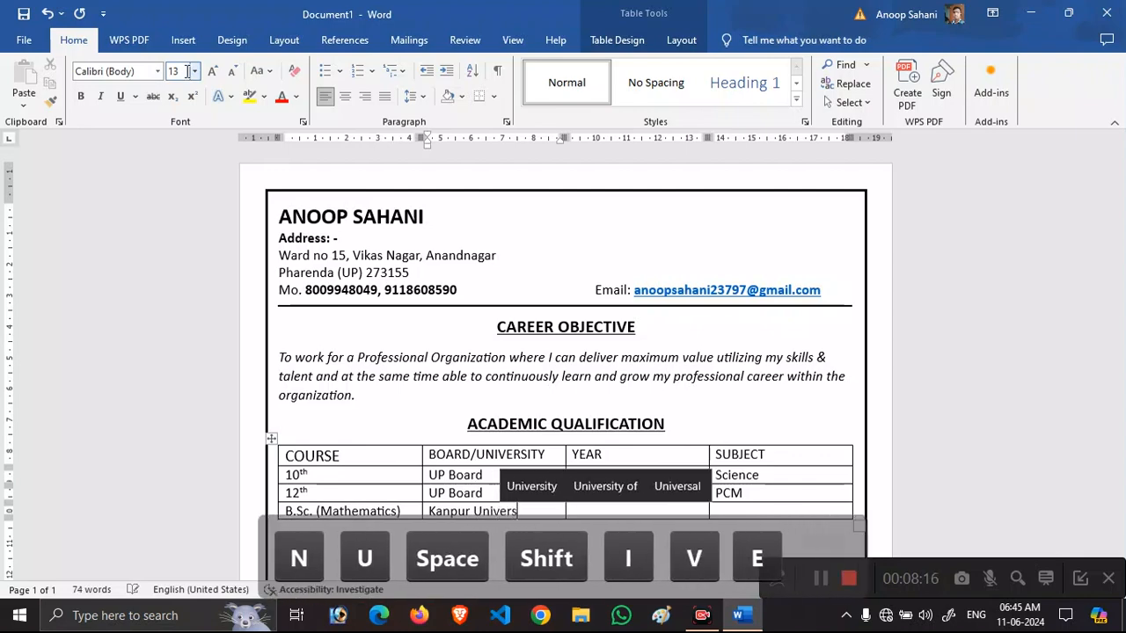
{"action": "key", "text": "Tab"}
{"action": "type", "text": "2014"}
{"action": "key", "text": "BackSpace"}
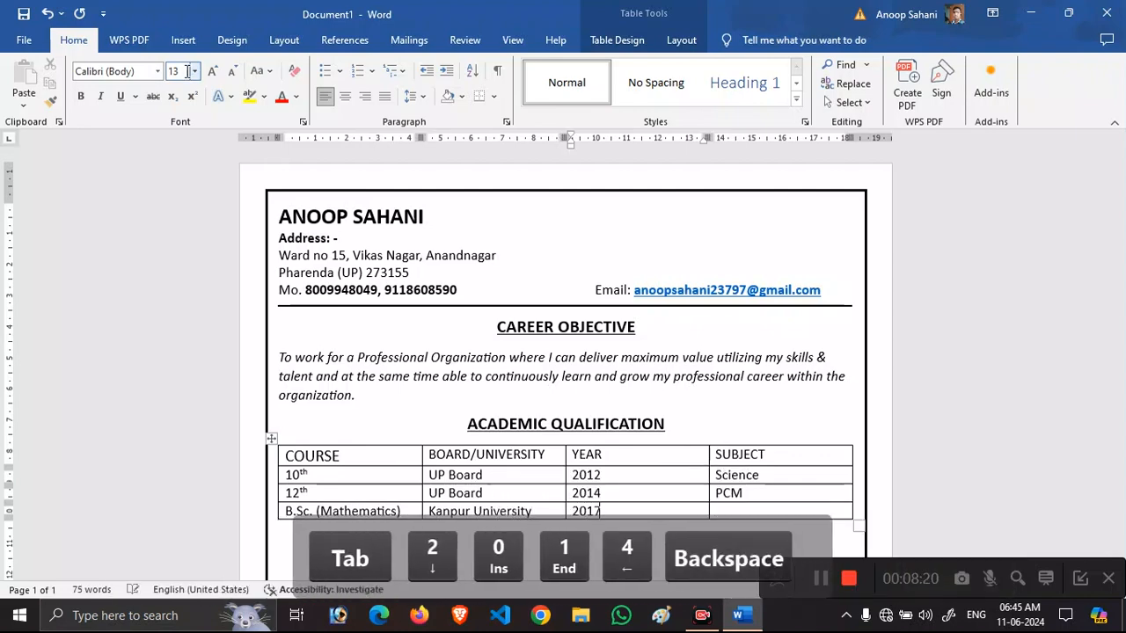
{"action": "type", "text": "7"}
{"action": "key", "text": "Tab"}
{"action": "type", "text": "Mathem"}
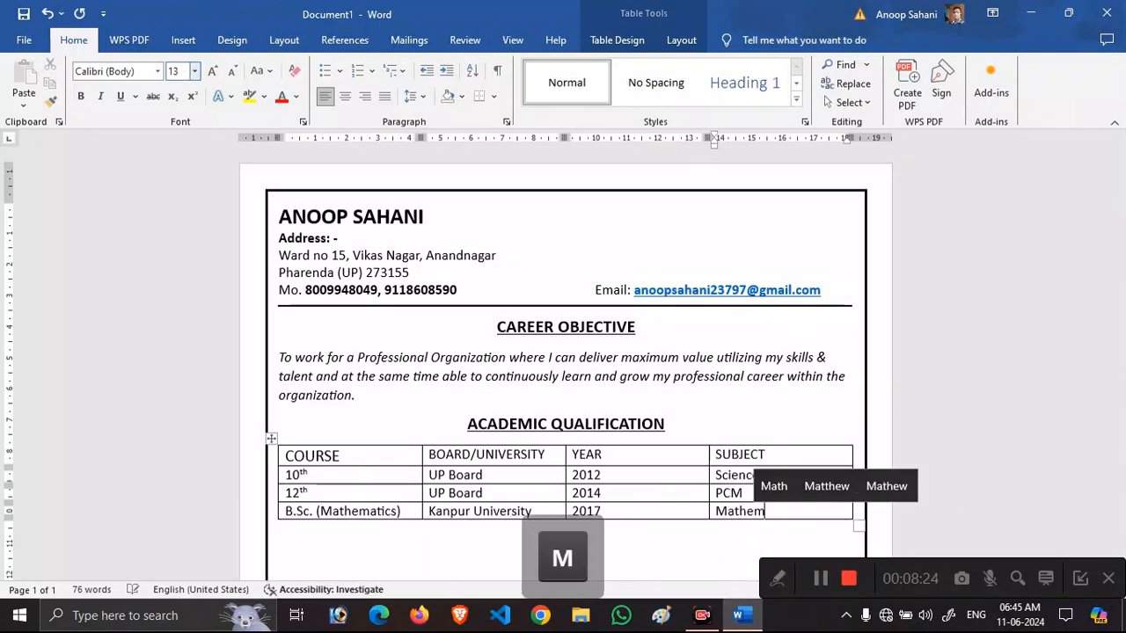
{"action": "type", "text": "atics"}
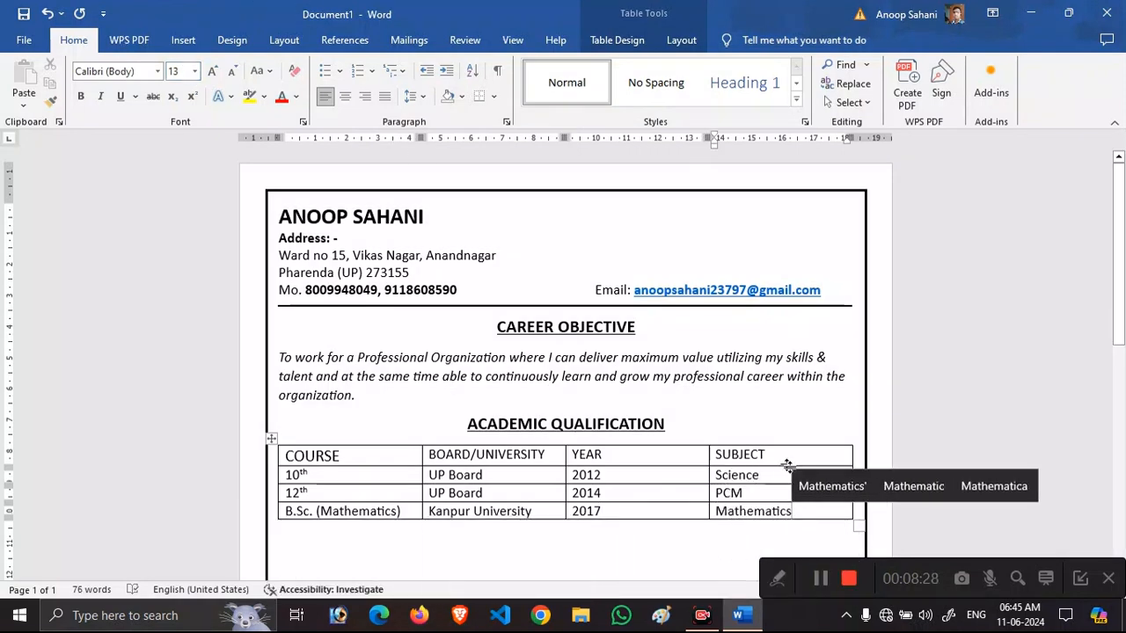
Make the table's header row bold at 15 pt.
{"action": "left_click_drag", "start_coordinate": [781, 454], "coordinate": [361, 457]}
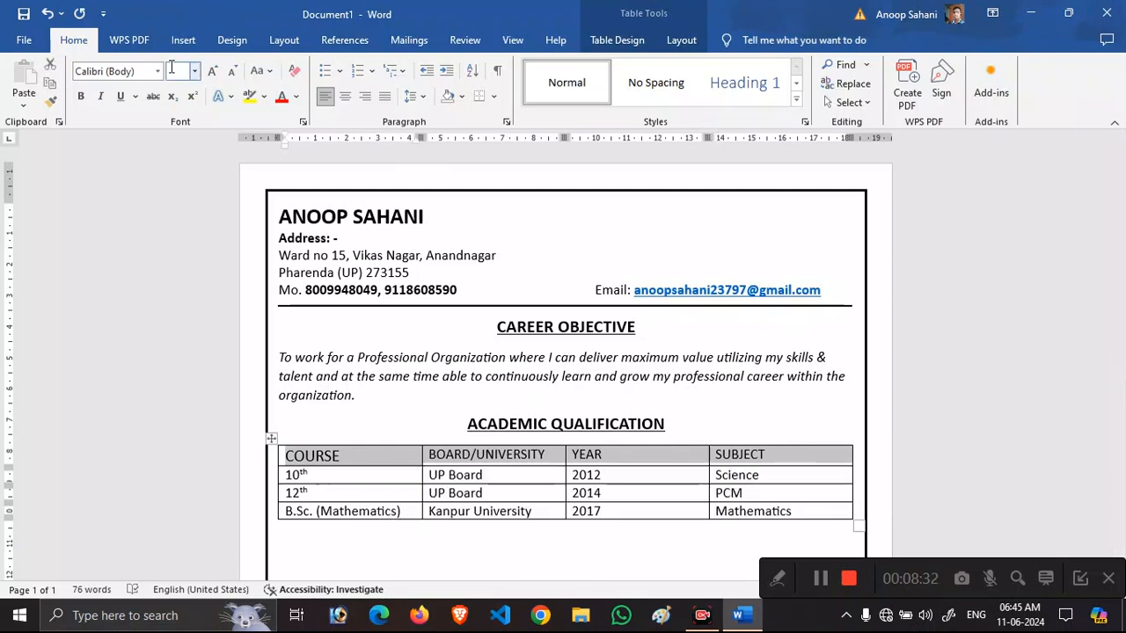
{"action": "type", "text": "15"}
{"action": "key", "text": "Return"}
{"action": "key", "text": "ctrl+b"}
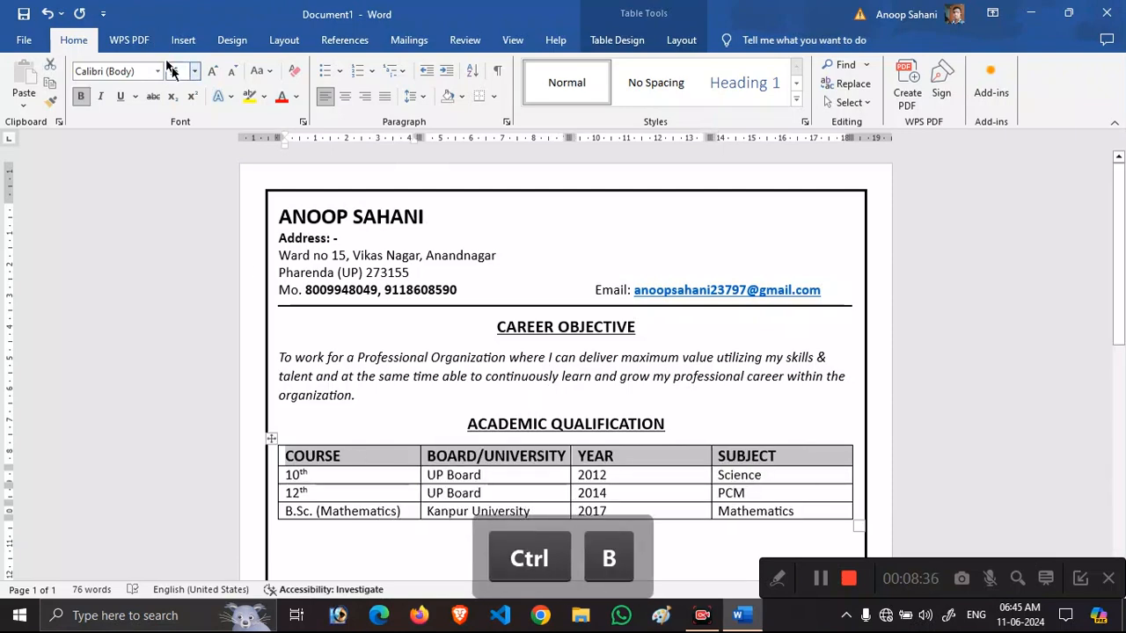
Shade the header row light grey via Table Design Shading.
{"action": "left_click", "coordinate": [681, 40]}
{"action": "left_click", "coordinate": [641, 39]}
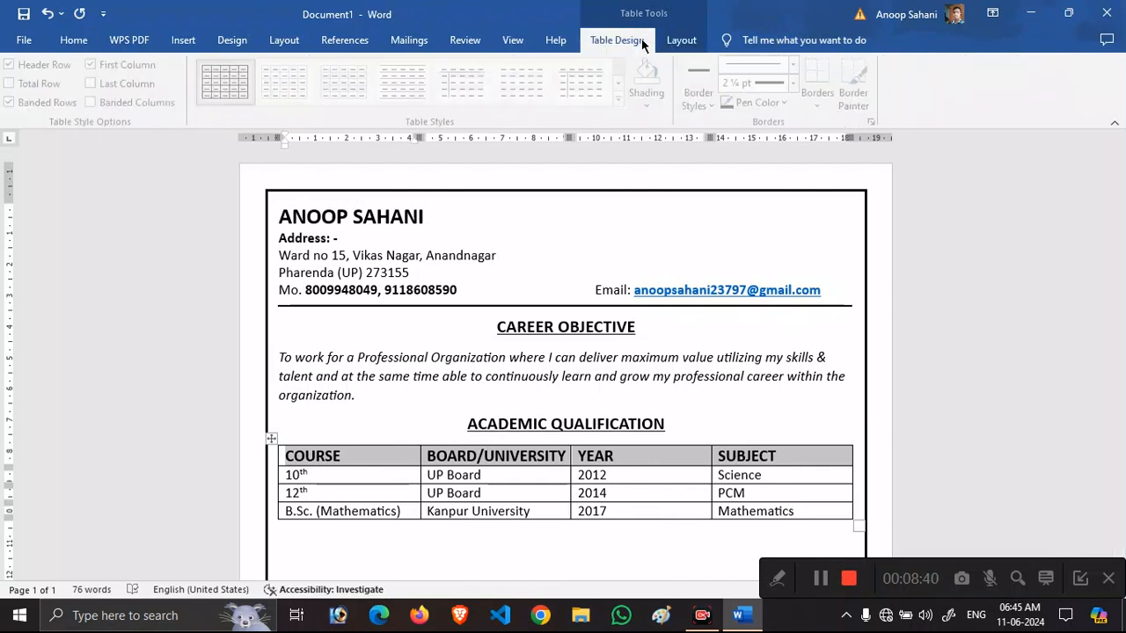
{"action": "left_click", "coordinate": [663, 105]}
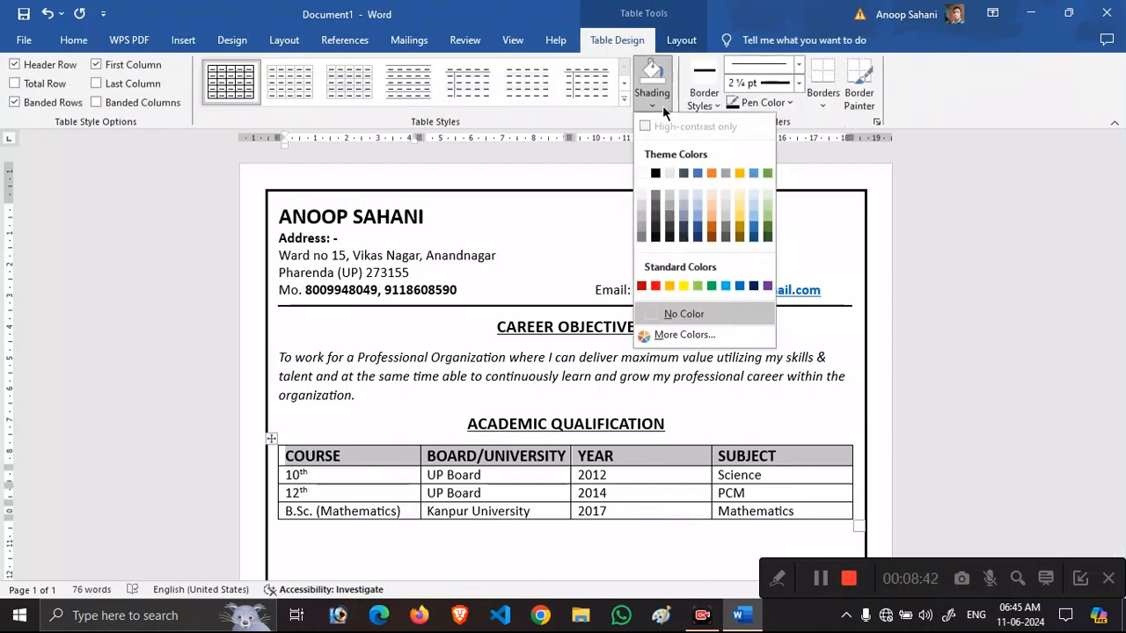
{"action": "left_click", "coordinate": [640, 205]}
{"action": "left_click", "coordinate": [621, 511]}
{"action": "left_click", "coordinate": [601, 543]}
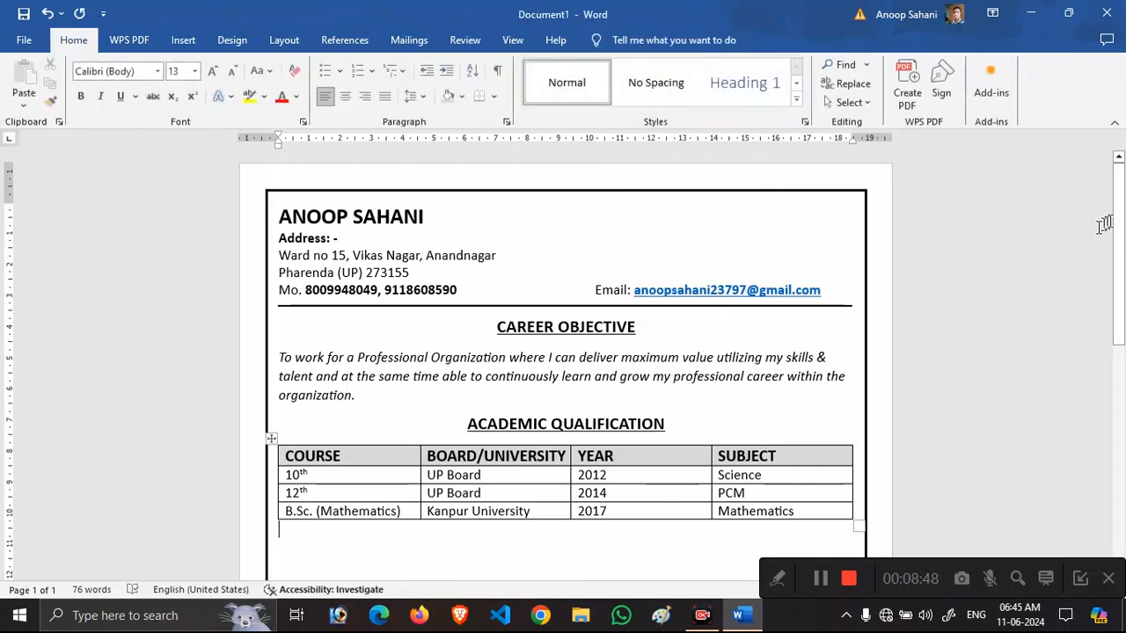
{"action": "scroll", "coordinate": [427, 388], "scroll_direction": "down", "scroll_amount": 3}
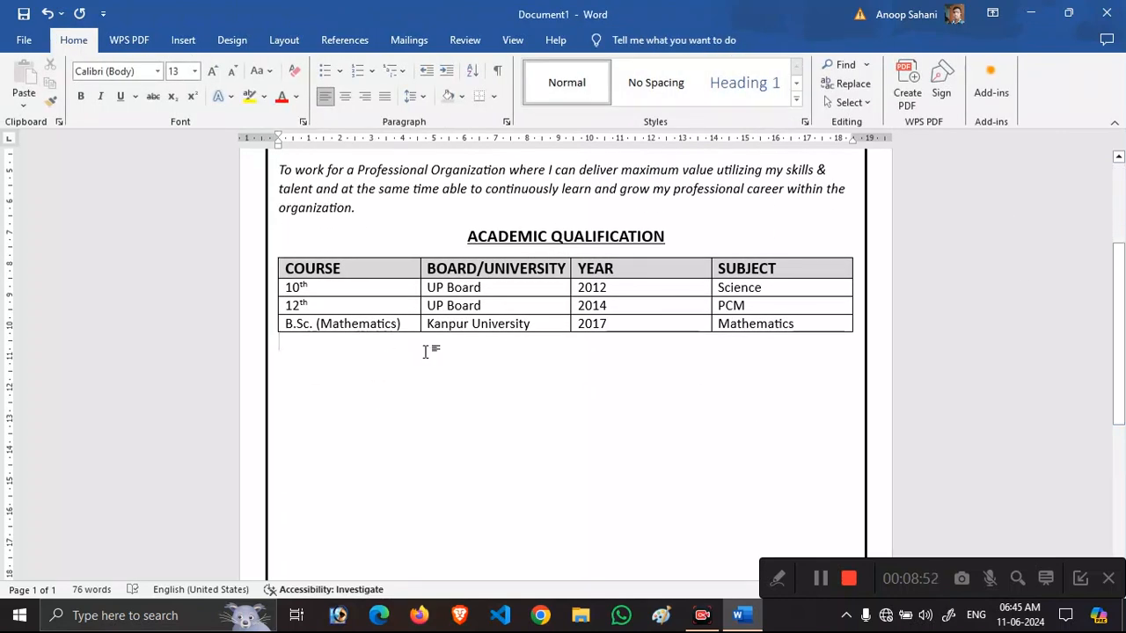
Type the heading TECHNICAL QUALIFICATION below the table, centred, bold and enlarged to 16 pt.
{"action": "key", "text": "Return"}
{"action": "key", "text": "Caps_Lock"}
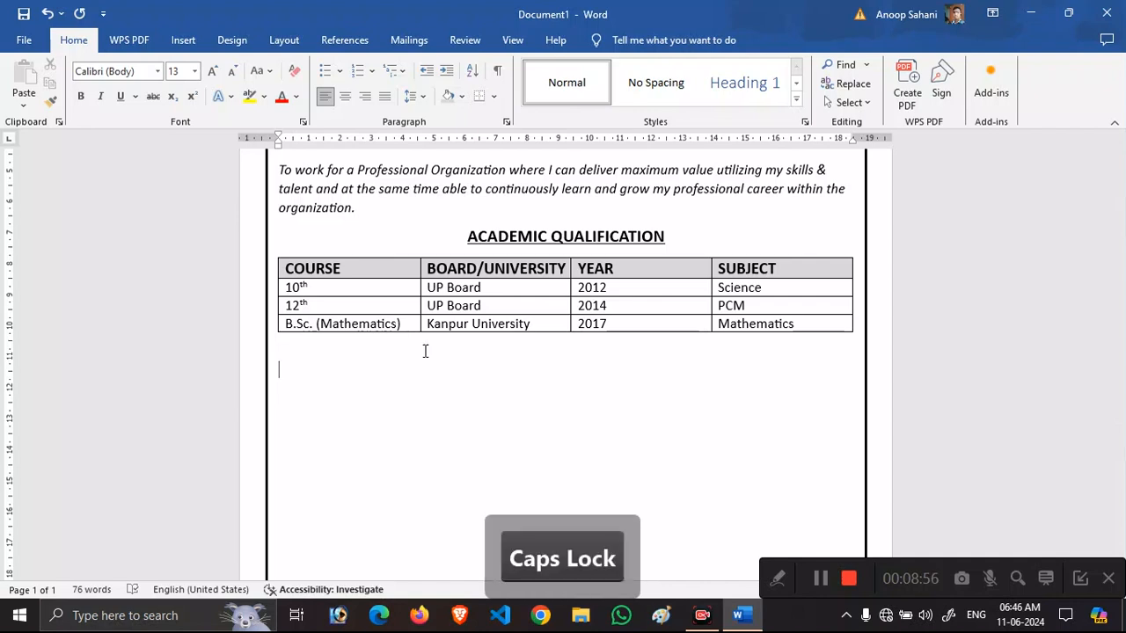
{"action": "type", "text": "TECHNICAL QUALIFICATION"}
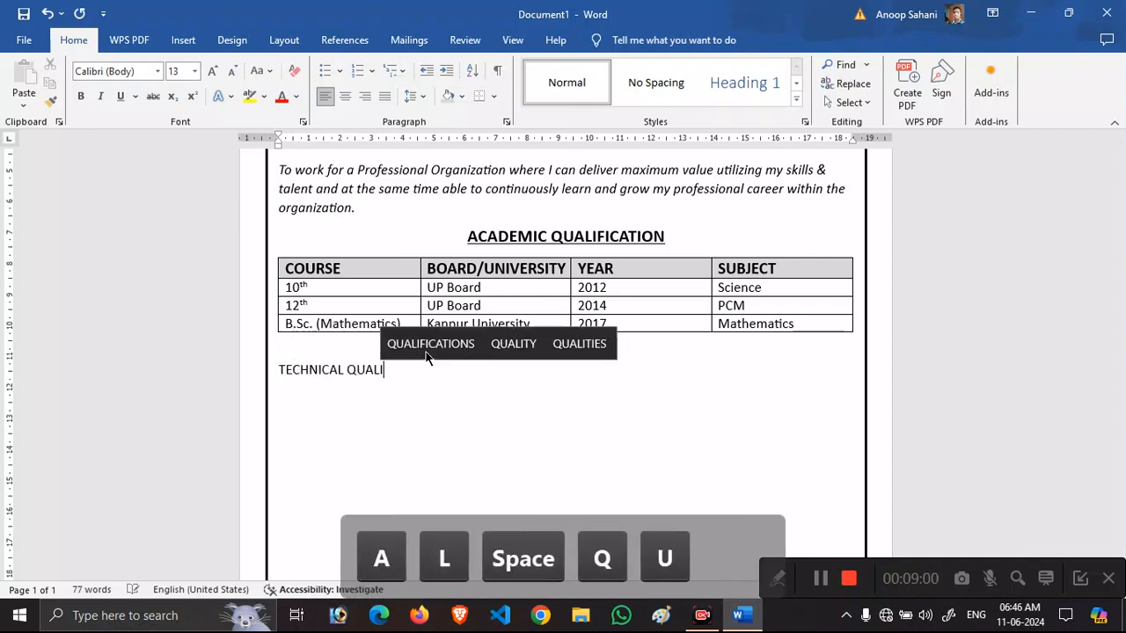
{"action": "key", "text": "shift+Left"}
{"action": "key", "text": "shift+Left"}
{"action": "key", "text": "shift+Left"}
{"action": "key", "text": "shift+Left"}
{"action": "key", "text": "shift+Left"}
{"action": "key", "text": "shift+Left"}
{"action": "key", "text": "shift+Left"}
{"action": "key", "text": "shift+Left"}
{"action": "key", "text": "shift+Left"}
{"action": "key", "text": "shift+Left"}
{"action": "key", "text": "shift+Left"}
{"action": "key", "text": "shift+Left"}
{"action": "key", "text": "shift+Left"}
{"action": "key", "text": "shift+Left"}
{"action": "key", "text": "shift+Left"}
{"action": "key", "text": "shift+Left"}
{"action": "key", "text": "shift+Left"}
{"action": "key", "text": "shift+Left"}
{"action": "key", "text": "shift+Left"}
{"action": "key", "text": "shift+Left"}
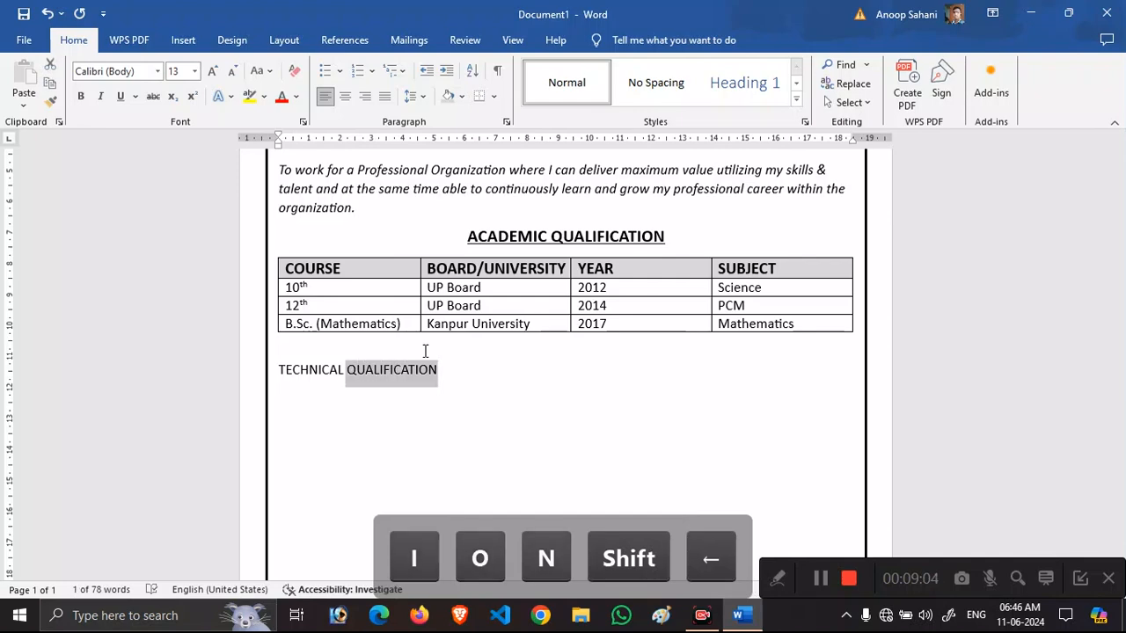
{"action": "key", "text": "ctrl+e"}
{"action": "key", "text": "ctrl+b"}
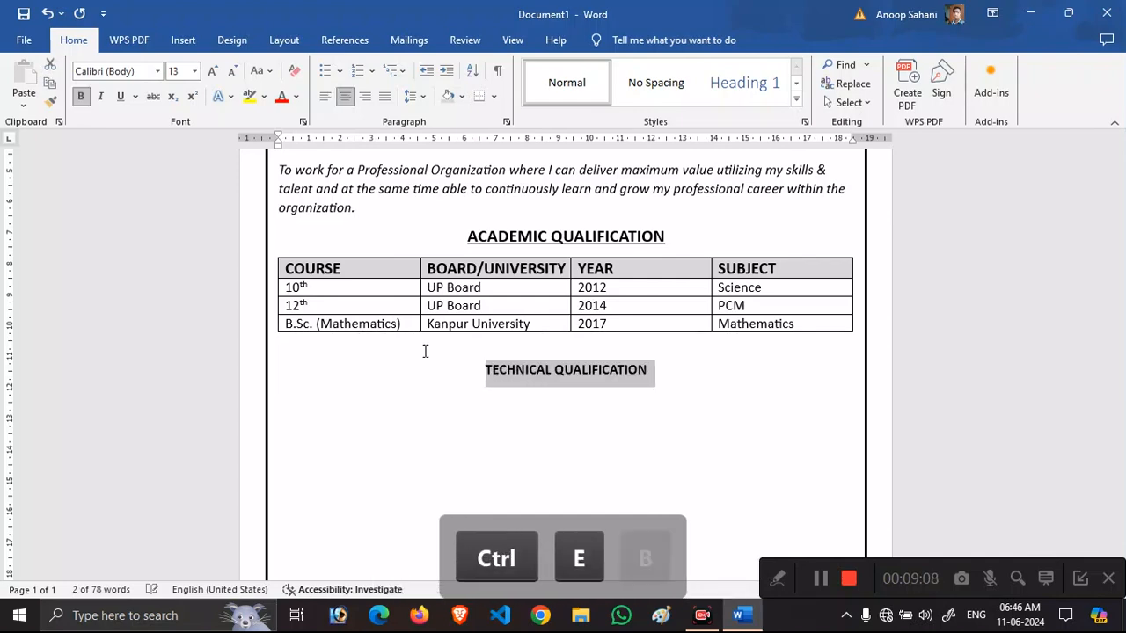
{"action": "key", "text": "ctrl+shift+period"}
{"action": "key", "text": "ctrl+shift+period"}
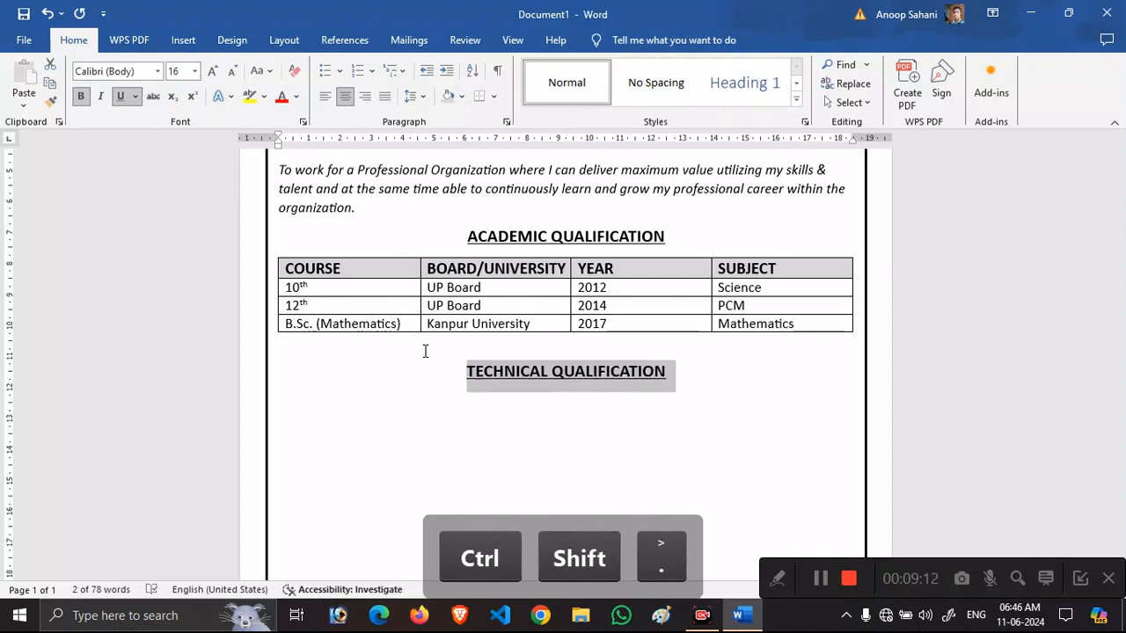
{"action": "key", "text": "Right"}
Start a new line beneath it, left-aligned, without bold or underline, at 14 pt.
{"action": "key", "text": "Return"}
{"action": "key", "text": "ctrl+e"}
{"action": "key", "text": "ctrl+b"}
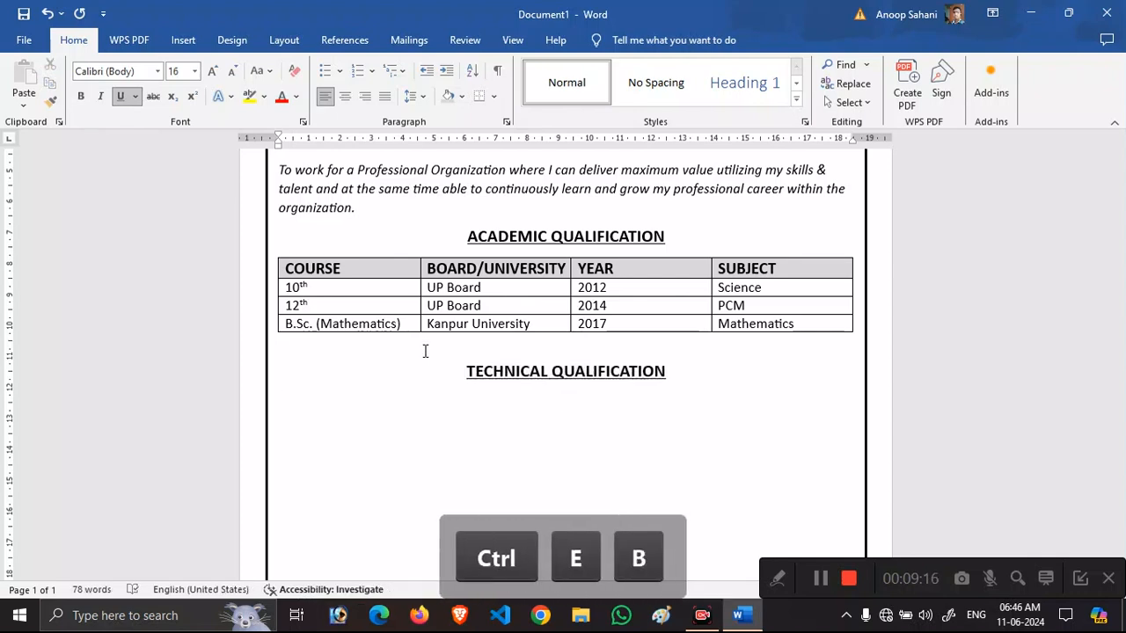
{"action": "key", "text": "ctrl+u"}
{"action": "key", "text": "ctrl+shift+comma"}
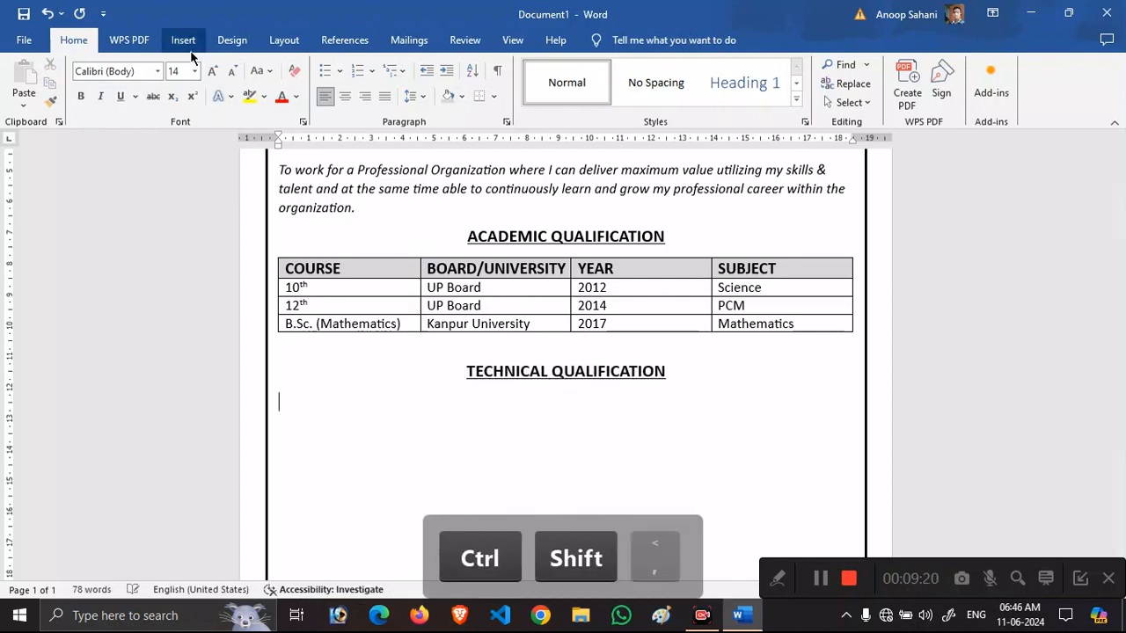
Insert a 4-column, 3-row table with headers COURSE, BOARD/UNIVERSITY, YEAR, %/GRADE.
{"action": "left_click", "coordinate": [184, 43]}
{"action": "left_click", "coordinate": [139, 97]}
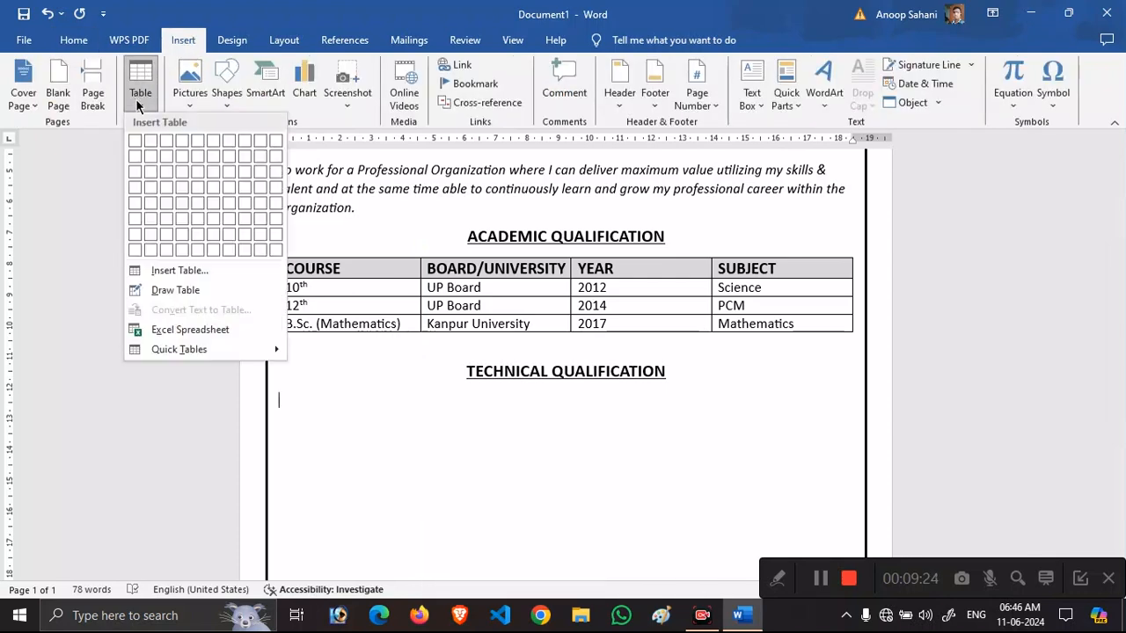
{"action": "left_click", "coordinate": [182, 172]}
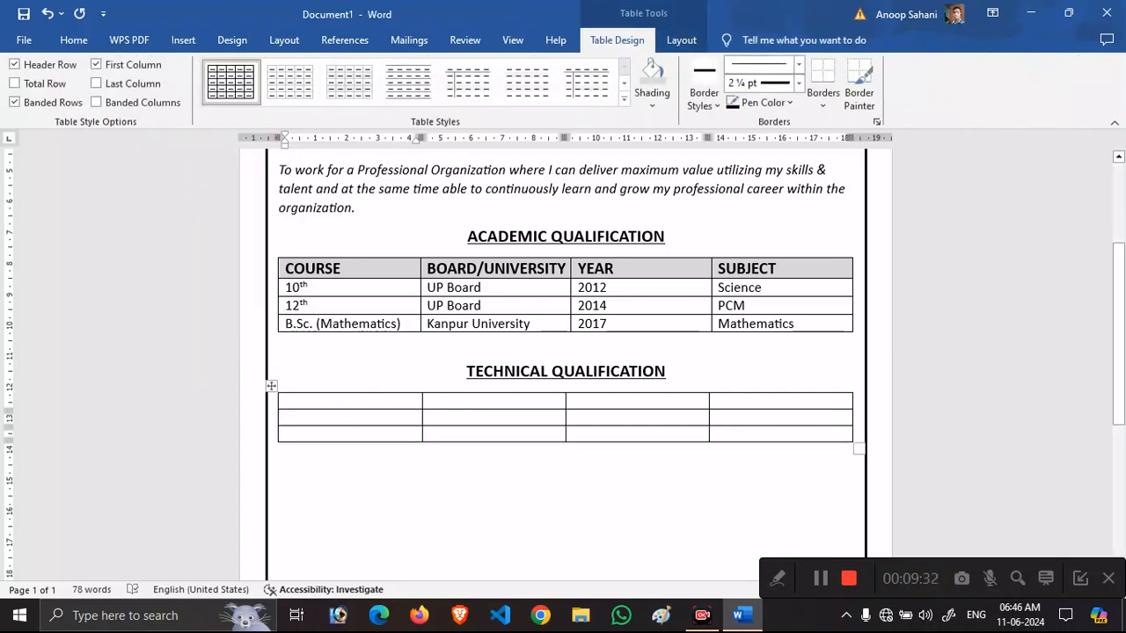
{"action": "type", "text": "C"}
{"action": "key", "text": "Caps_Lock"}
{"action": "key", "text": "BackSpace"}
{"action": "type", "text": "COU"}
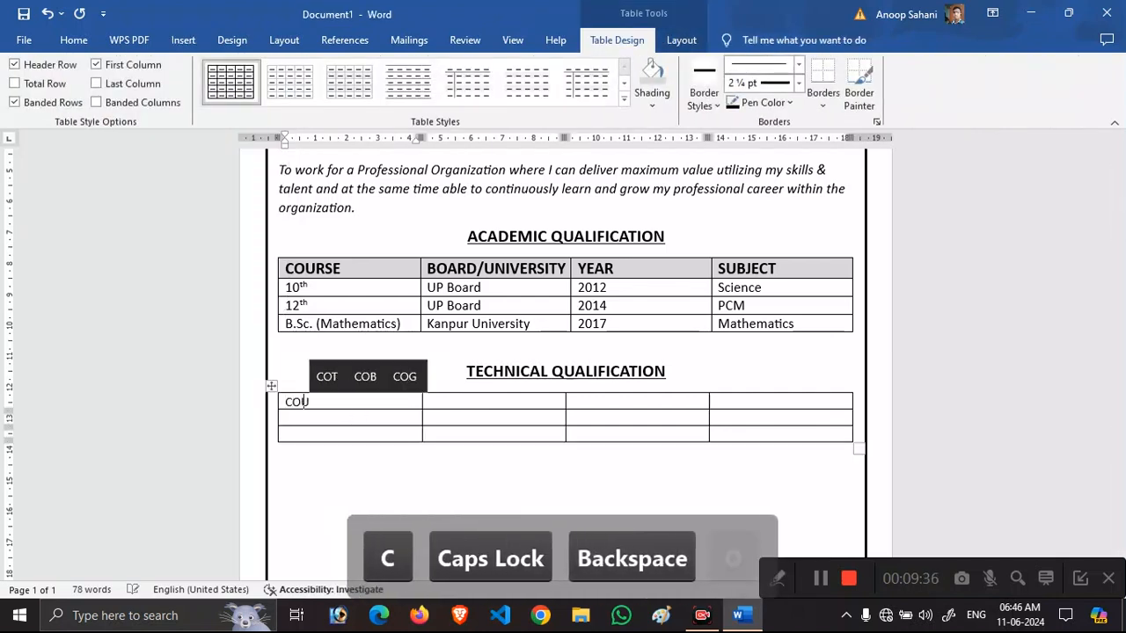
{"action": "type", "text": "RSE"}
{"action": "key", "text": "Tab"}
{"action": "type", "text": "BOARD"}
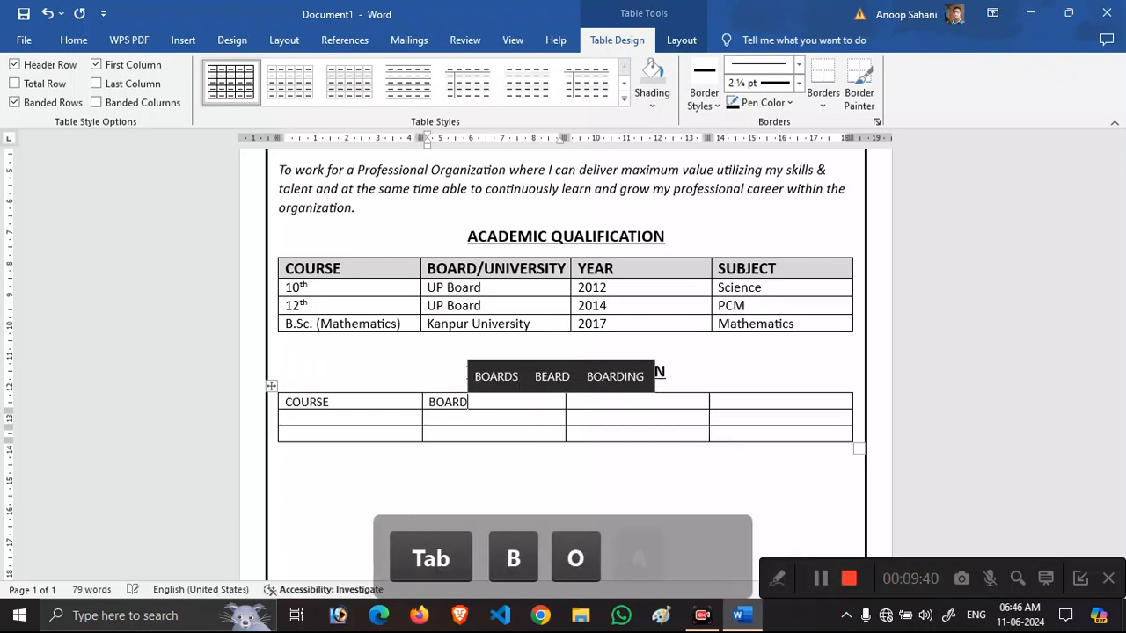
{"action": "type", "text": "?"}
{"action": "key", "text": "BackSpace"}
{"action": "type", "text": "/"}
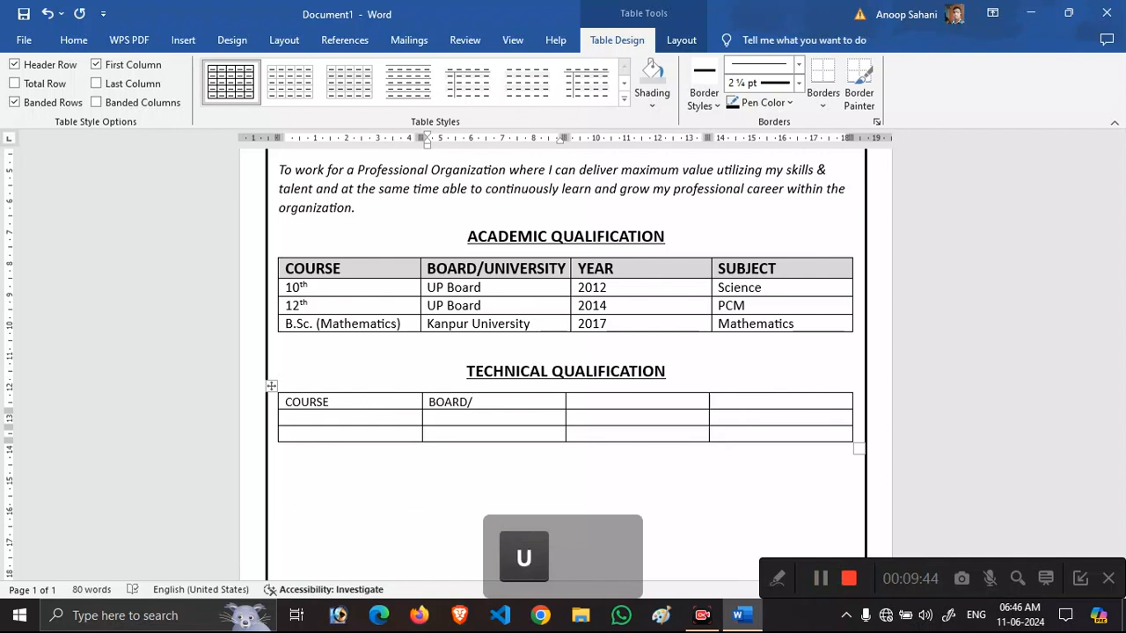
{"action": "type", "text": "UNIVERSITY"}
{"action": "key", "text": "Tab"}
{"action": "type", "text": "Y"}
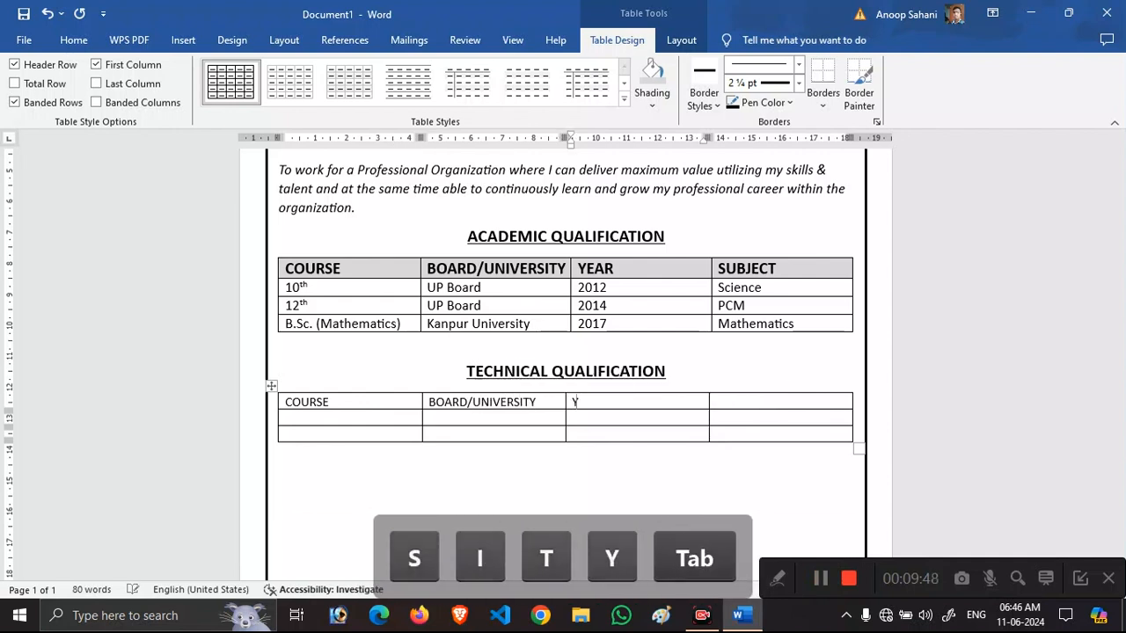
{"action": "type", "text": "EAR"}
{"action": "key", "text": "Tab"}
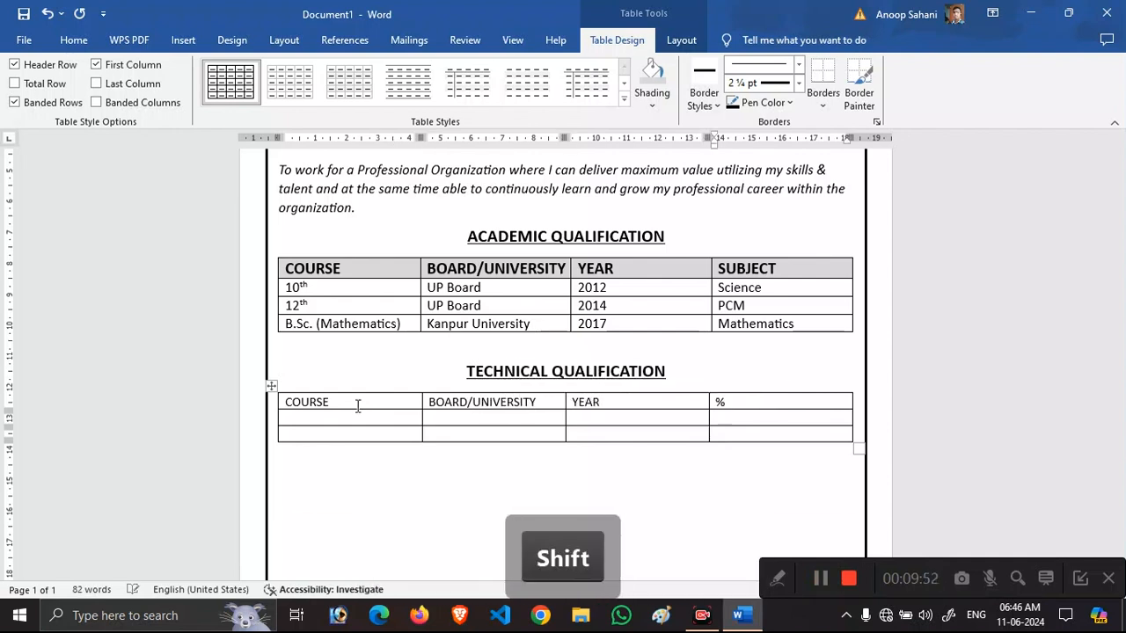
{"action": "type", "text": "%/GRADE"}
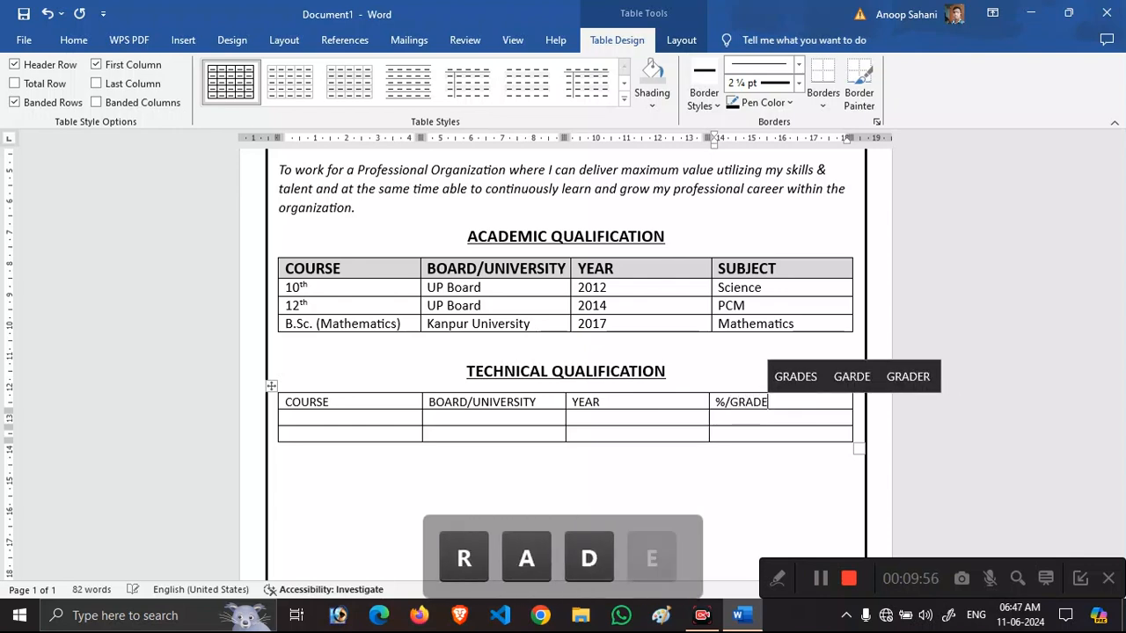
{"action": "key", "text": "Tab"}
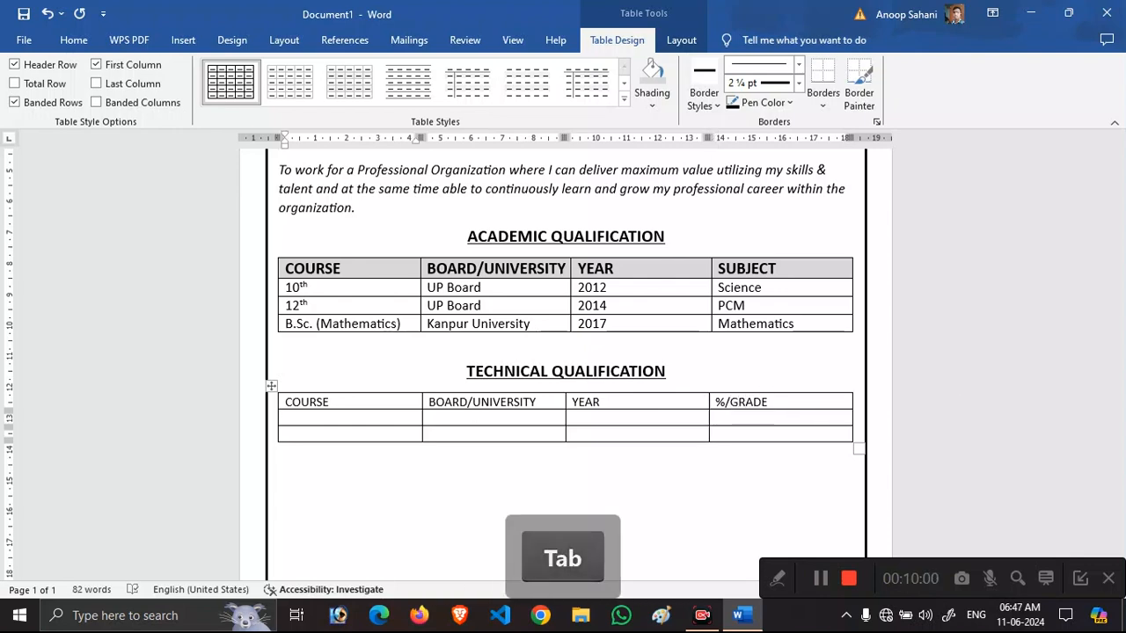
Fill the CCC (Course on Computer Concept) row with board NIELIT and grade C.
{"action": "type", "text": "CCC ("}
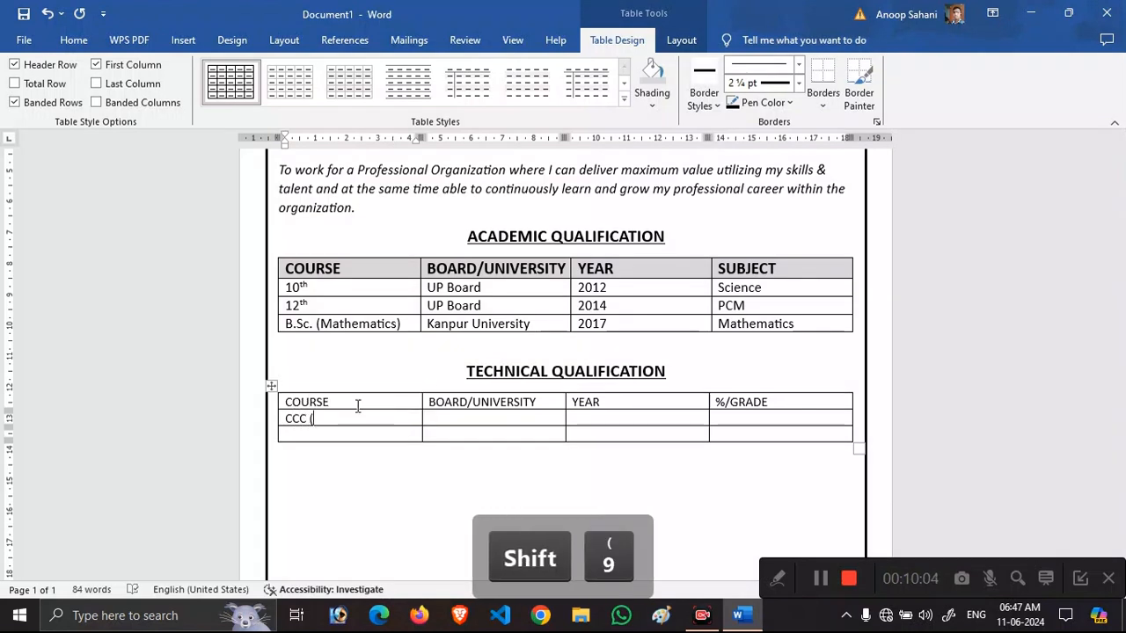
{"action": "type", "text": "Course on"}
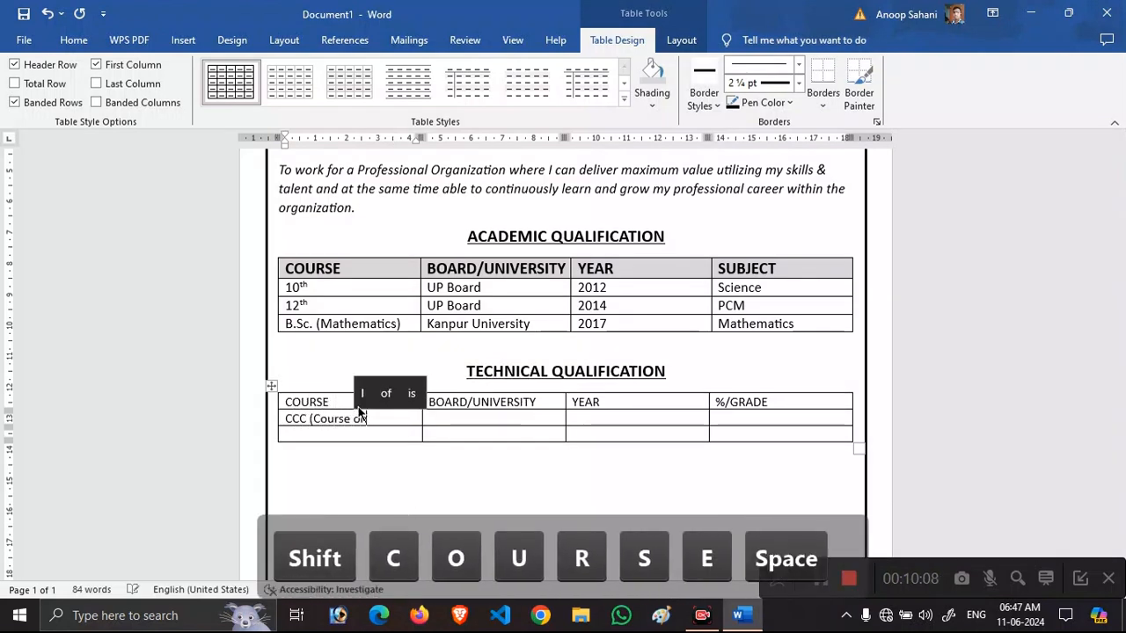
{"action": "type", "text": " Computer"}
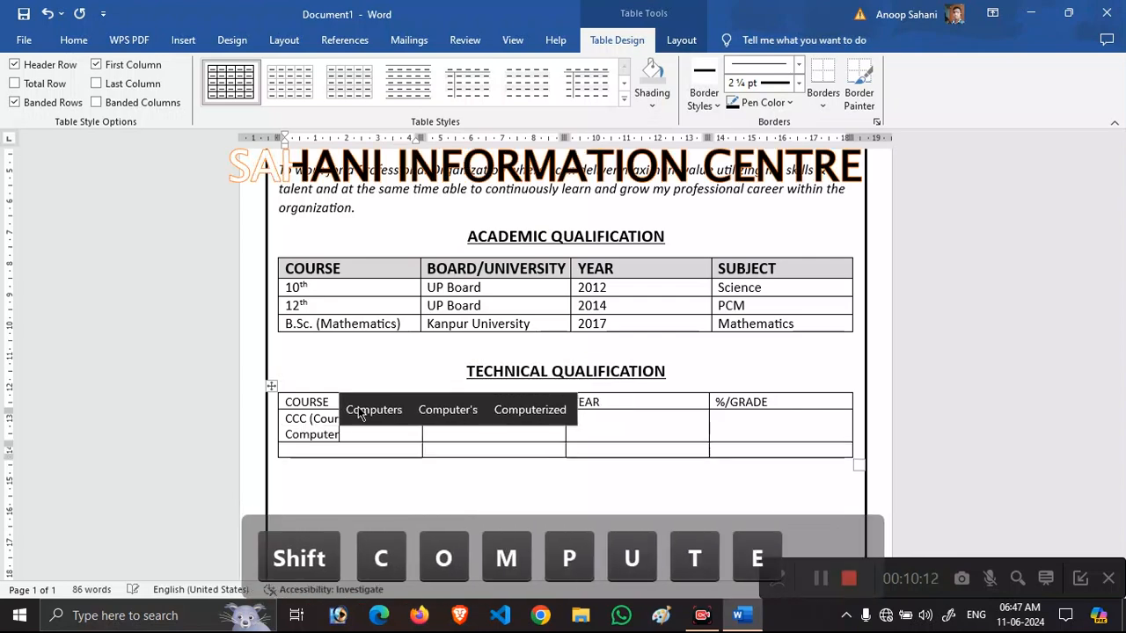
{"action": "type", "text": " Concept)"}
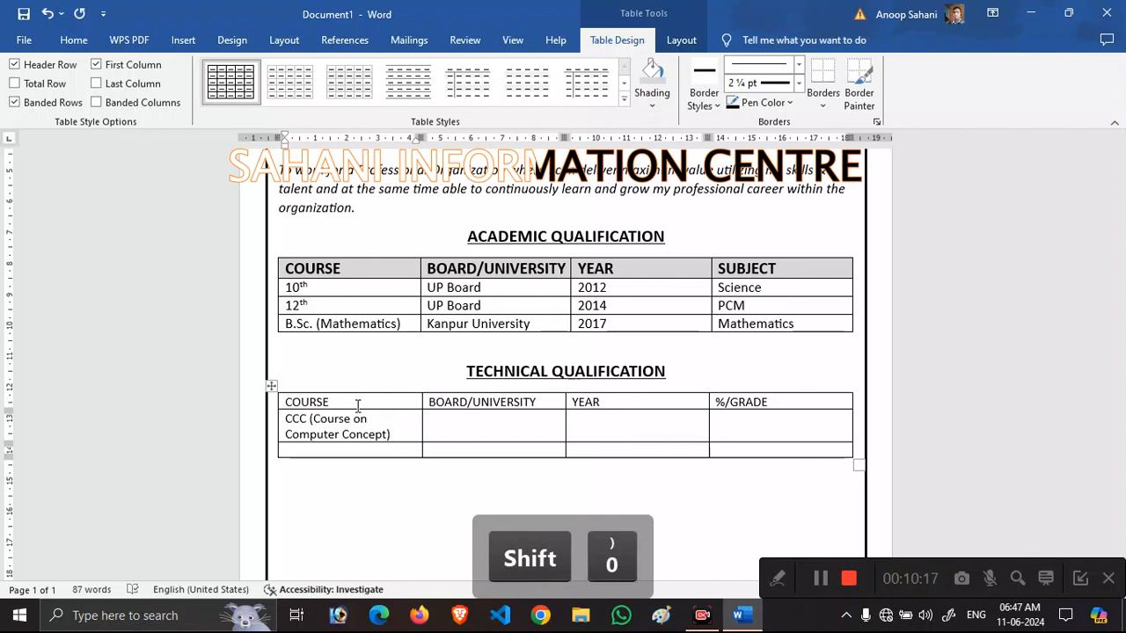
{"action": "key", "text": "Tab"}
{"action": "key", "text": "Caps_Lock"}
{"action": "type", "text": "NIEL"}
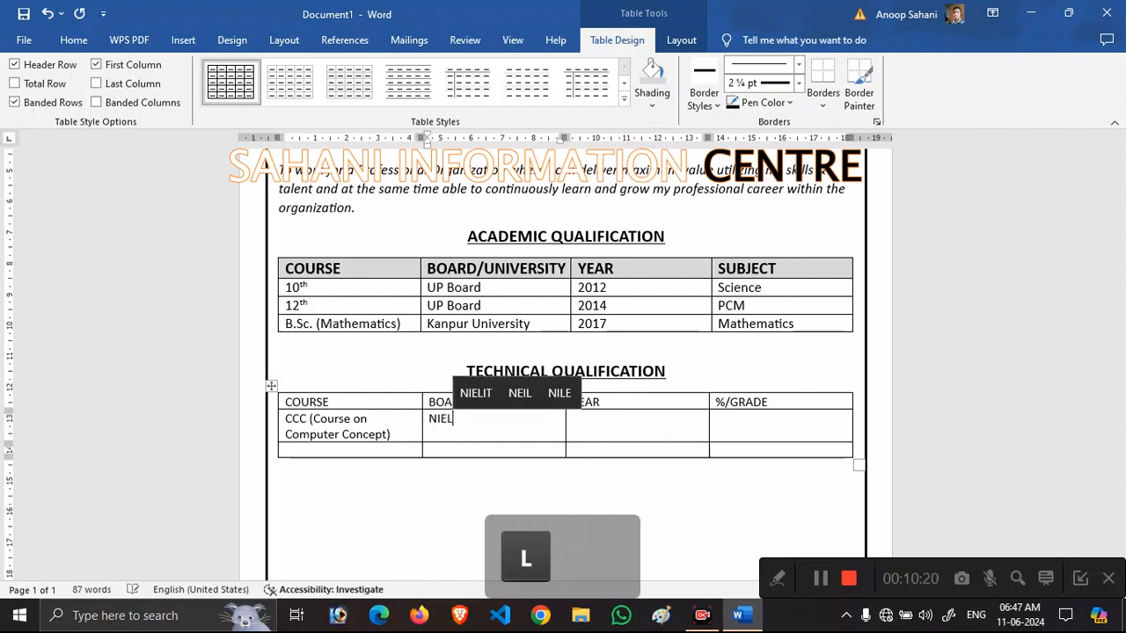
{"action": "type", "text": "IT"}
{"action": "key", "text": "Tab"}
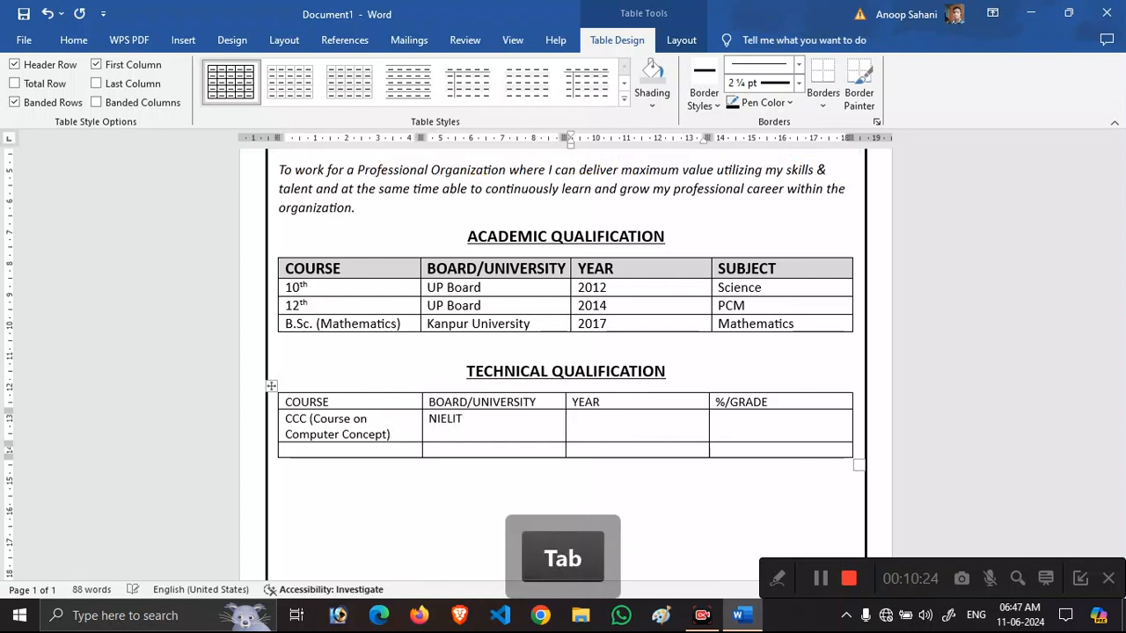
{"action": "type", "text": "C"}
{"action": "key", "text": "Tab"}
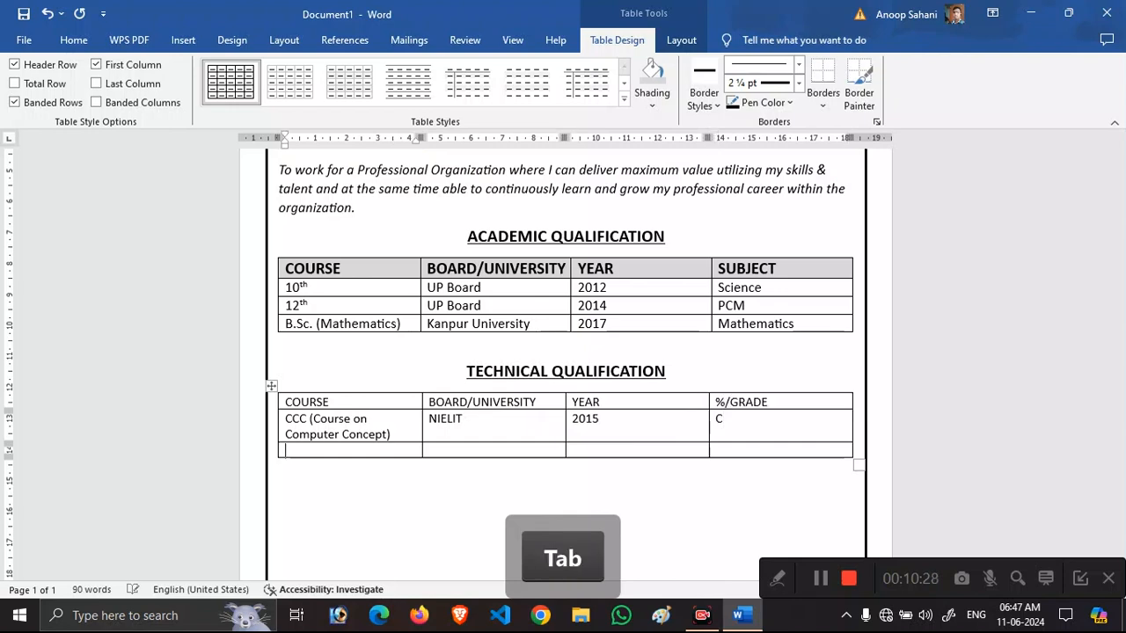
Fill the PGDCHN (Post Graduate Diploma in Computer Hardware & Networking) row: Govt. Polytechnic Kanpur, 2020, 74.74%.
{"action": "type", "text": "PGDCH"}
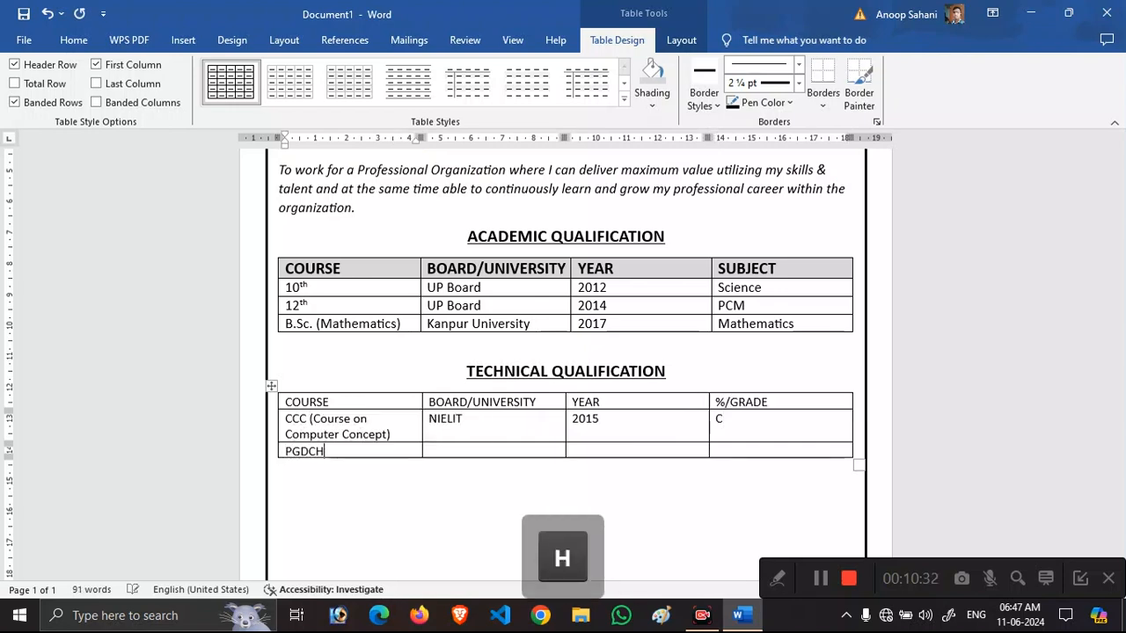
{"action": "type", "text": "N (Post Gradu"}
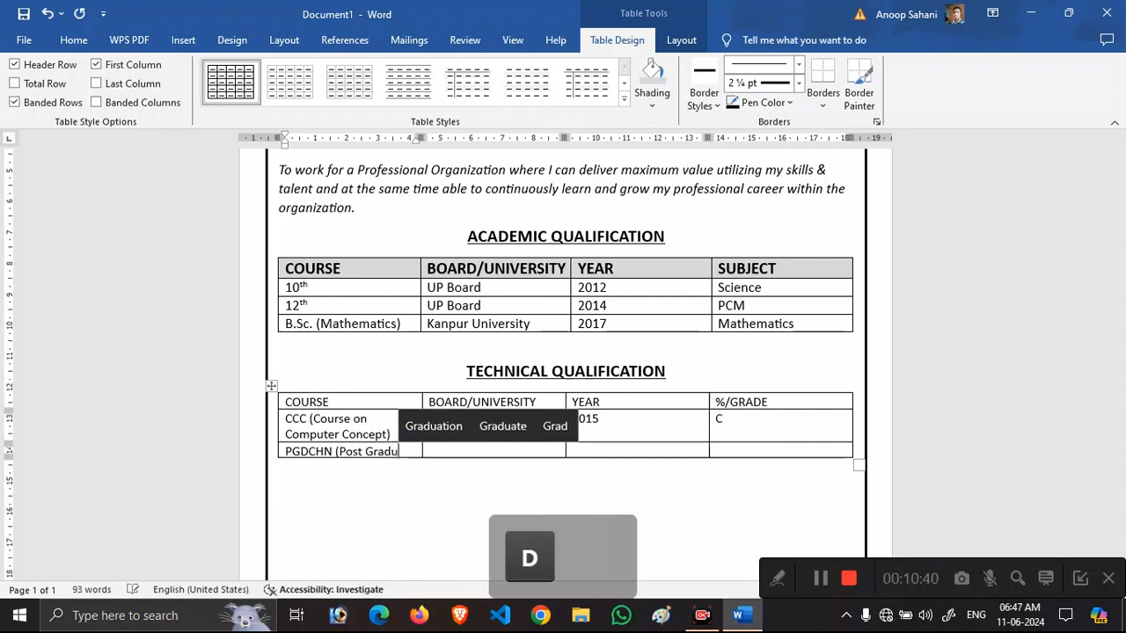
{"action": "type", "text": "ate Diploma in"}
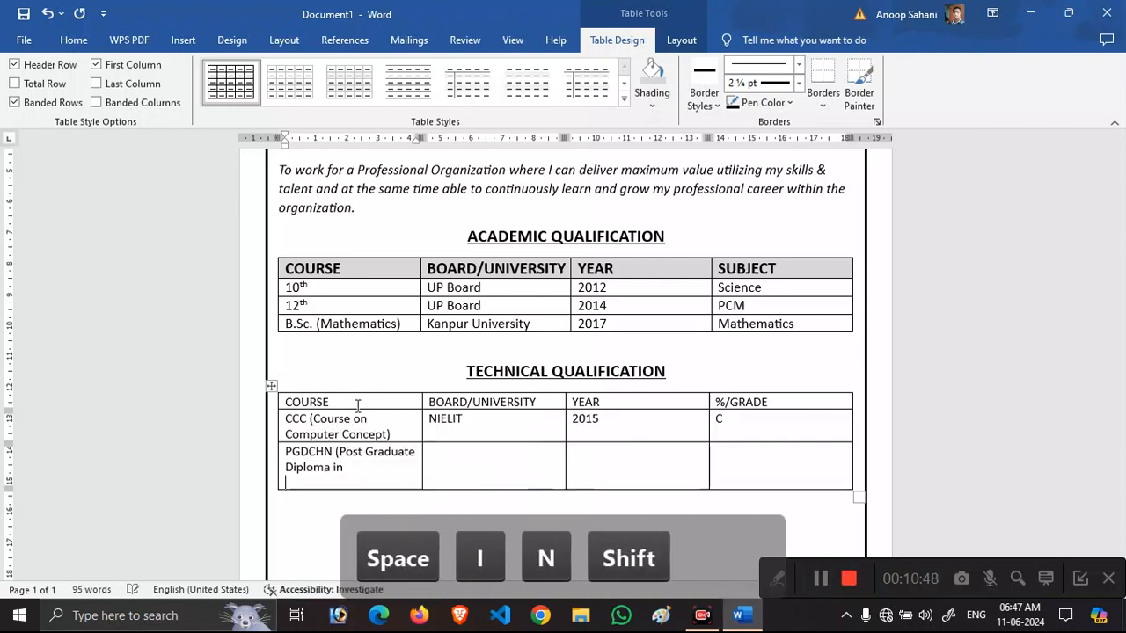
{"action": "key", "text": "shift+Return"}
{"action": "key", "text": "BackSpace"}
{"action": "type", "text": "Computer "}
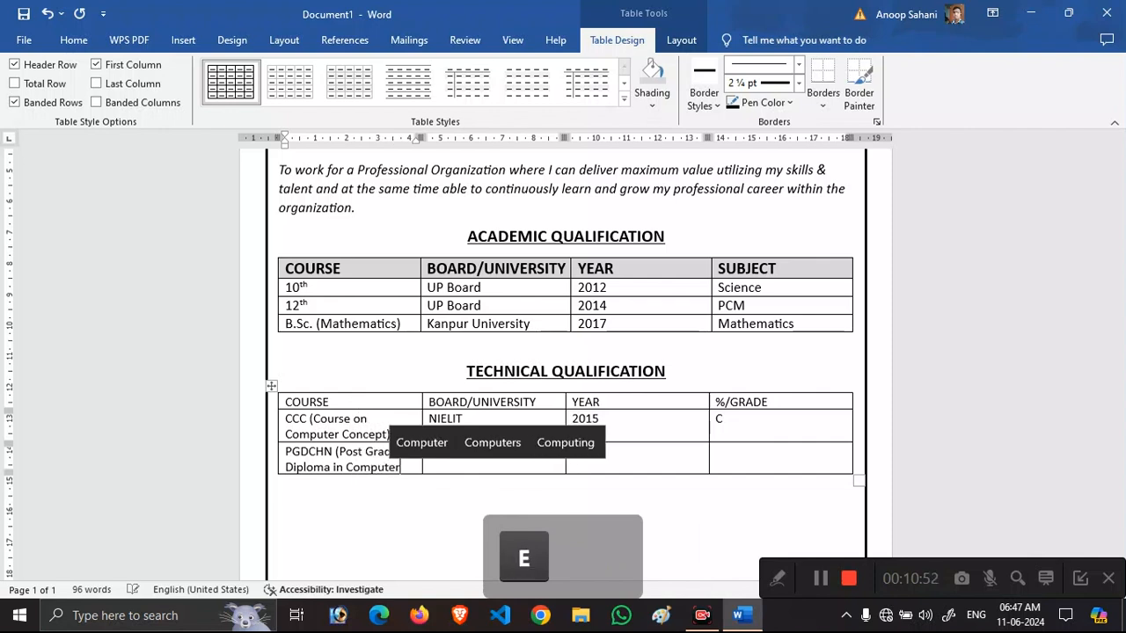
{"action": "type", "text": "Hardware "}
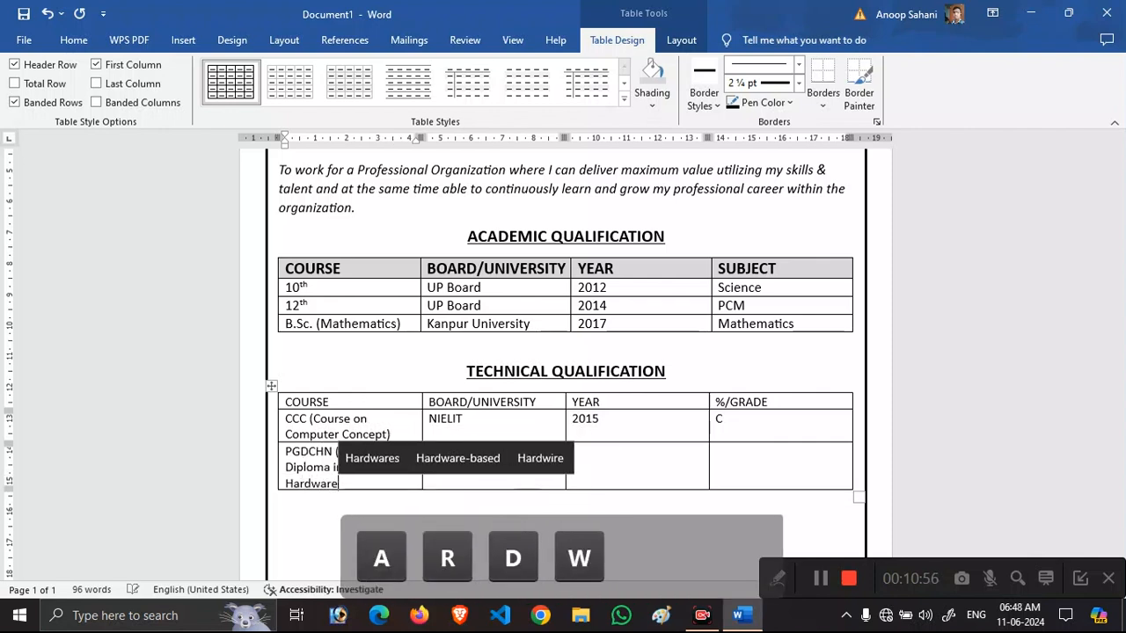
{"action": "type", "text": "& Ne"}
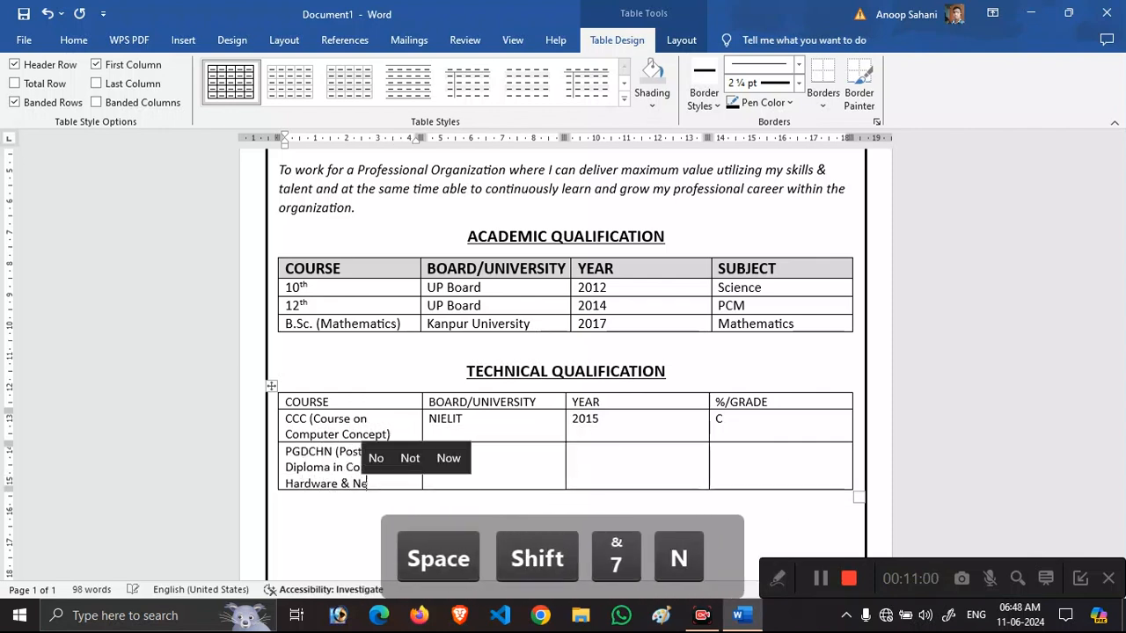
{"action": "type", "text": "tworking"}
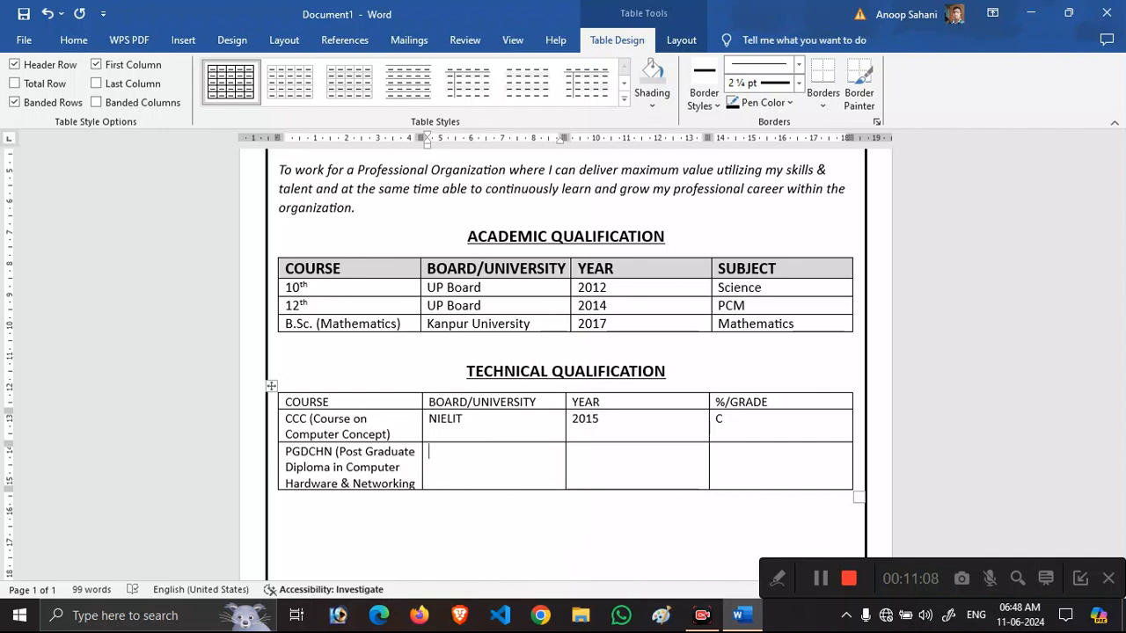
{"action": "type", "text": "Govt. Ply"}
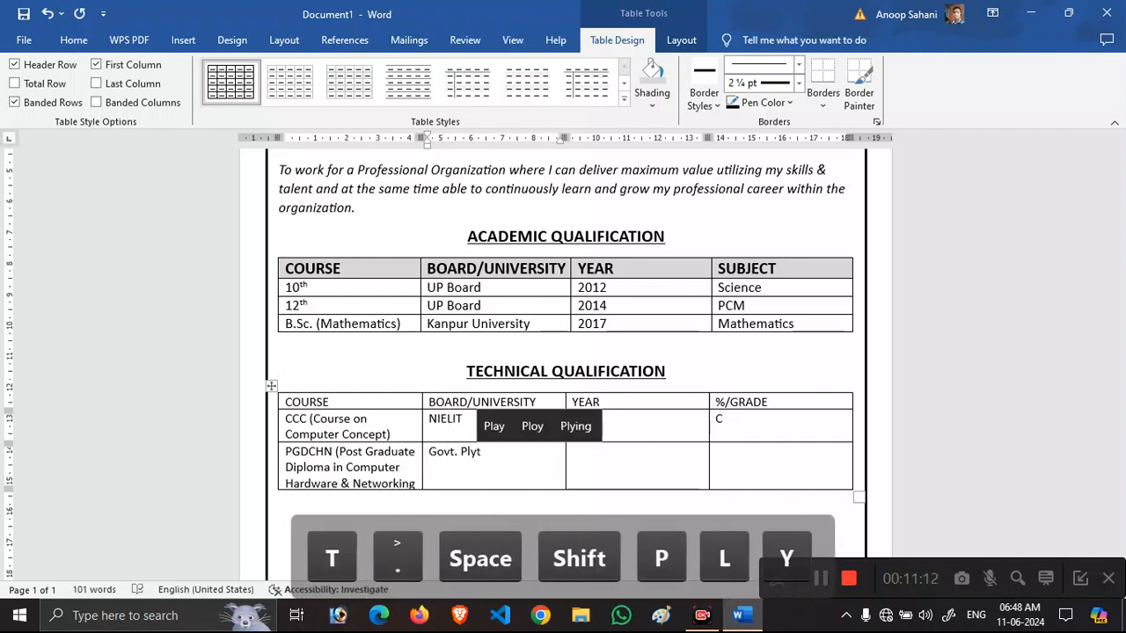
{"action": "key", "text": "BackSpace"}
{"action": "key", "text": "BackSpace"}
{"action": "type", "text": "olytech"}
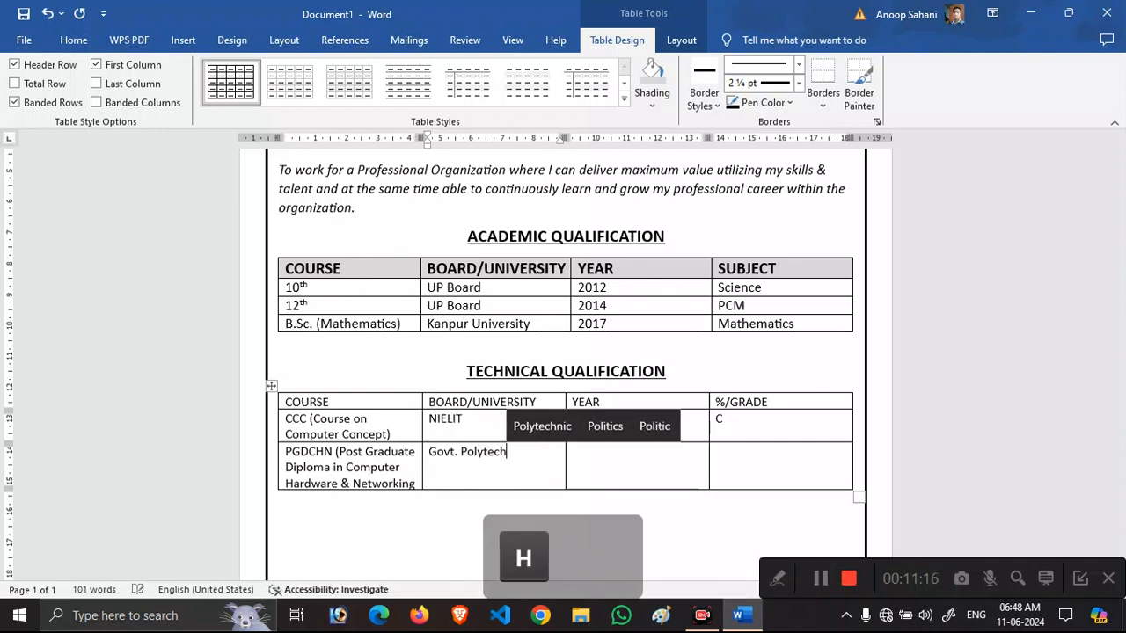
{"action": "type", "text": "nic Kanpur"}
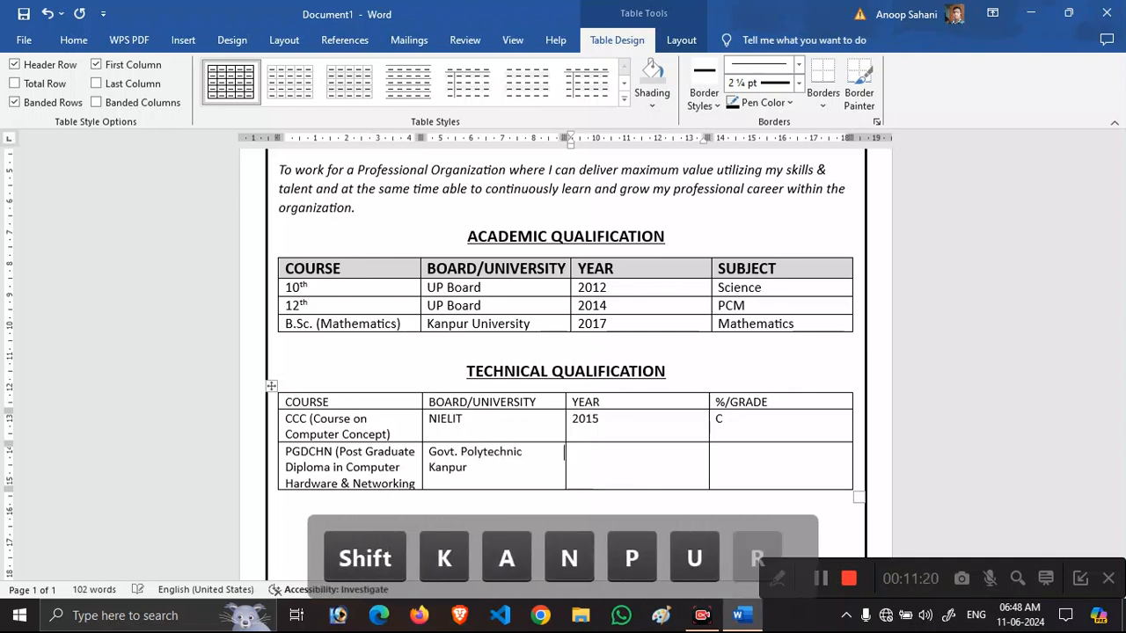
{"action": "key", "text": "Tab"}
{"action": "type", "text": "2020"}
{"action": "key", "text": "Tab"}
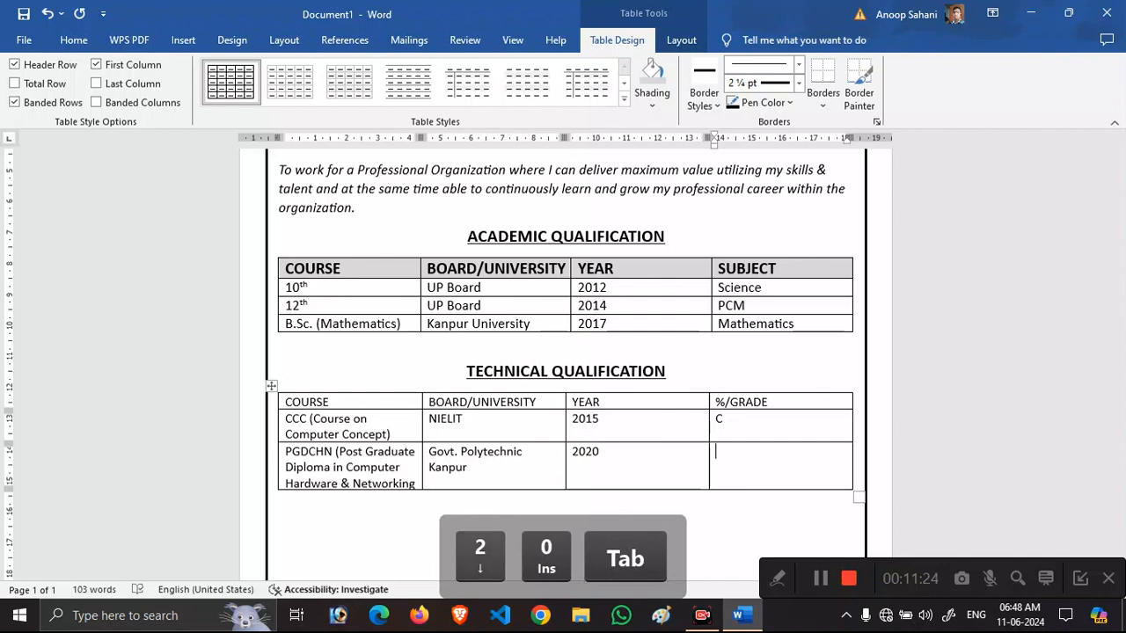
{"action": "type", "text": "74.74"}
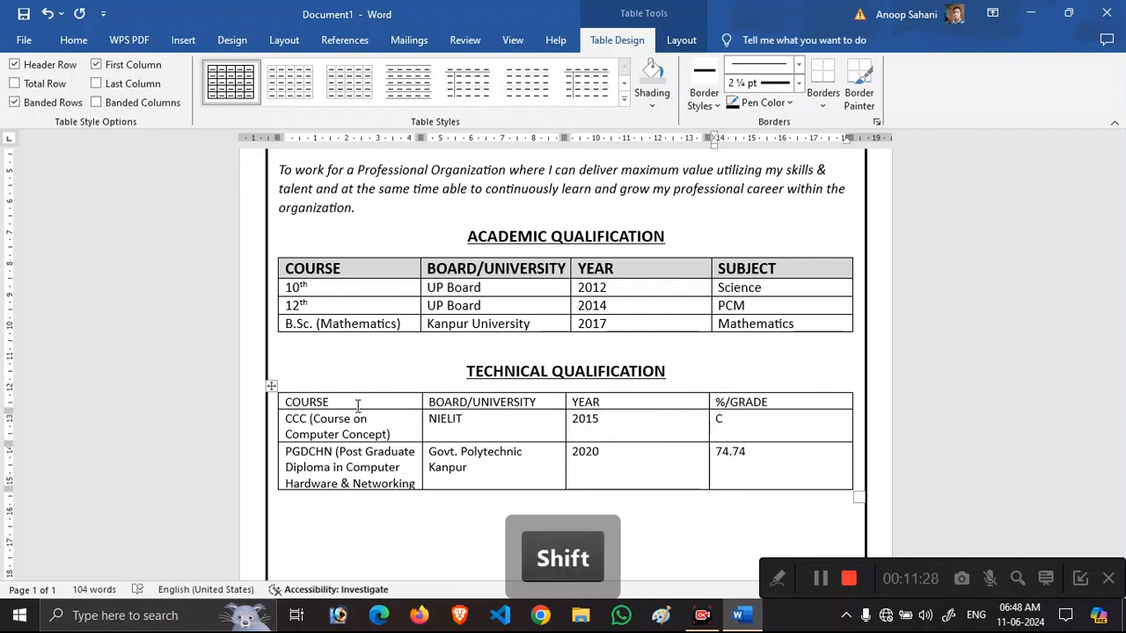
{"action": "type", "text": "%"}
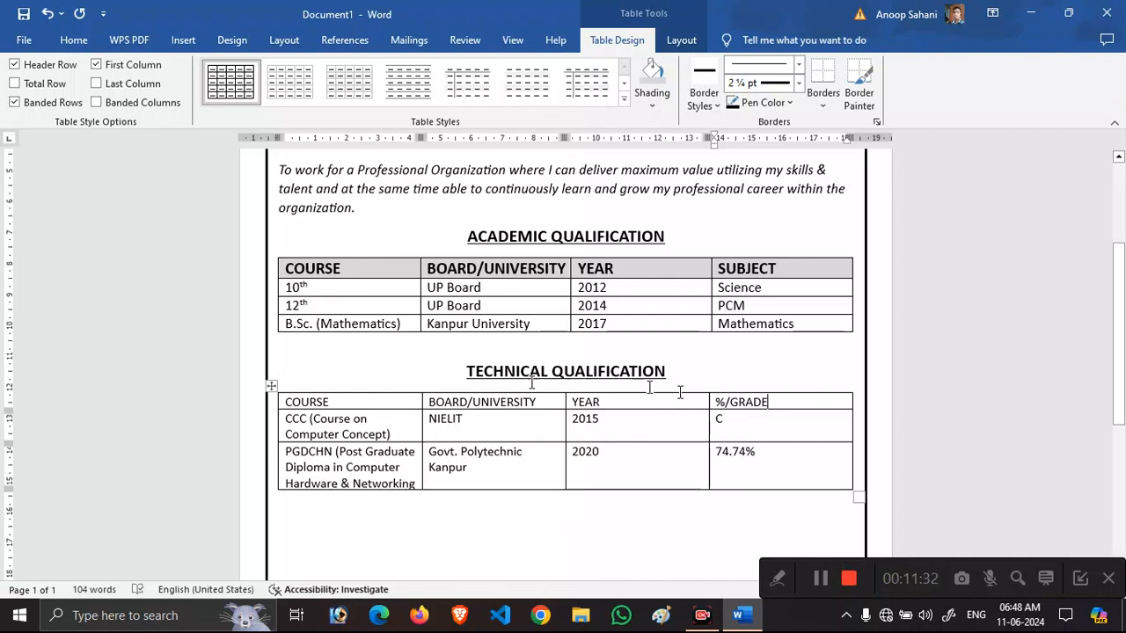
Make the technical header row bold, 15 pt and centred, and centre the academic header row.
{"action": "left_click", "coordinate": [274, 402]}
{"action": "key", "text": "ctrl+b"}
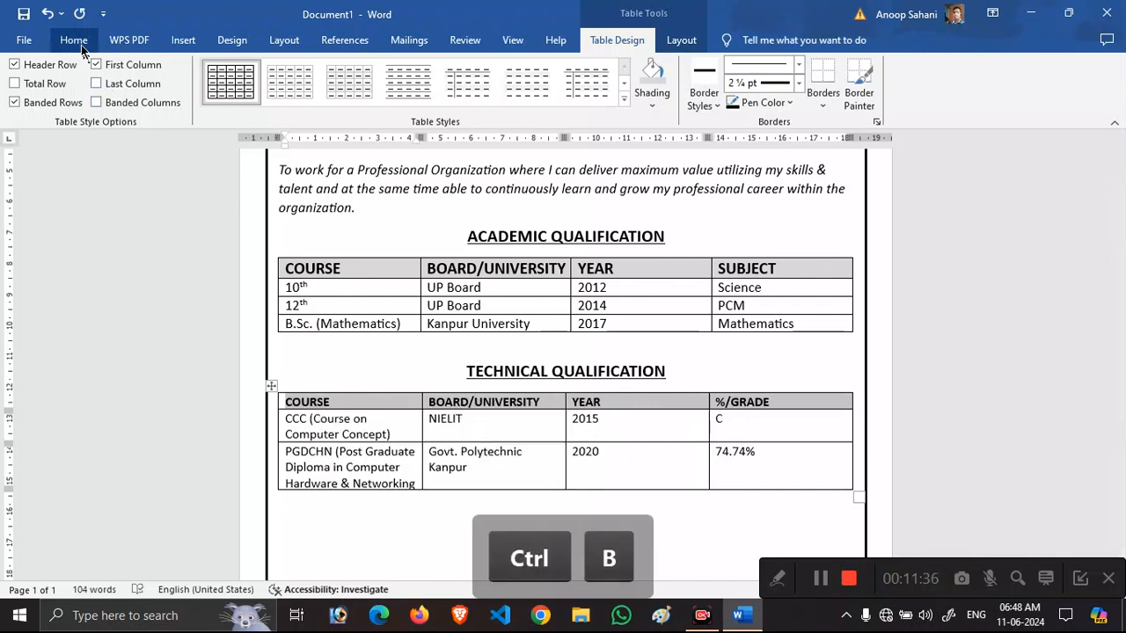
{"action": "left_click", "coordinate": [74, 41]}
{"action": "type", "text": "15"}
{"action": "key", "text": "Return"}
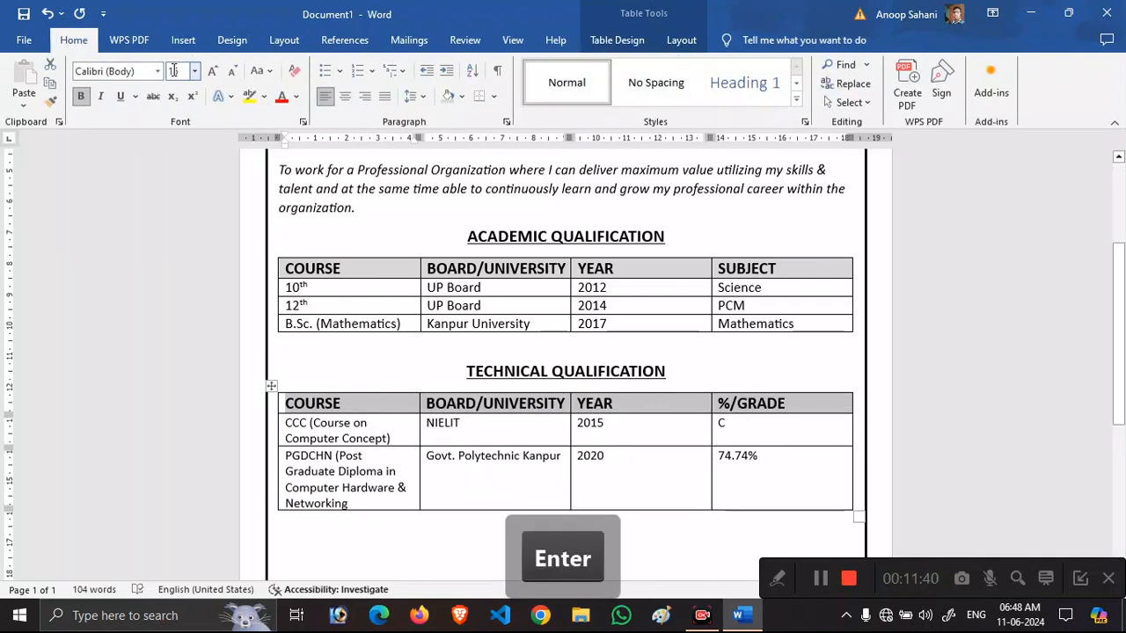
{"action": "key", "text": "ctrl+e"}
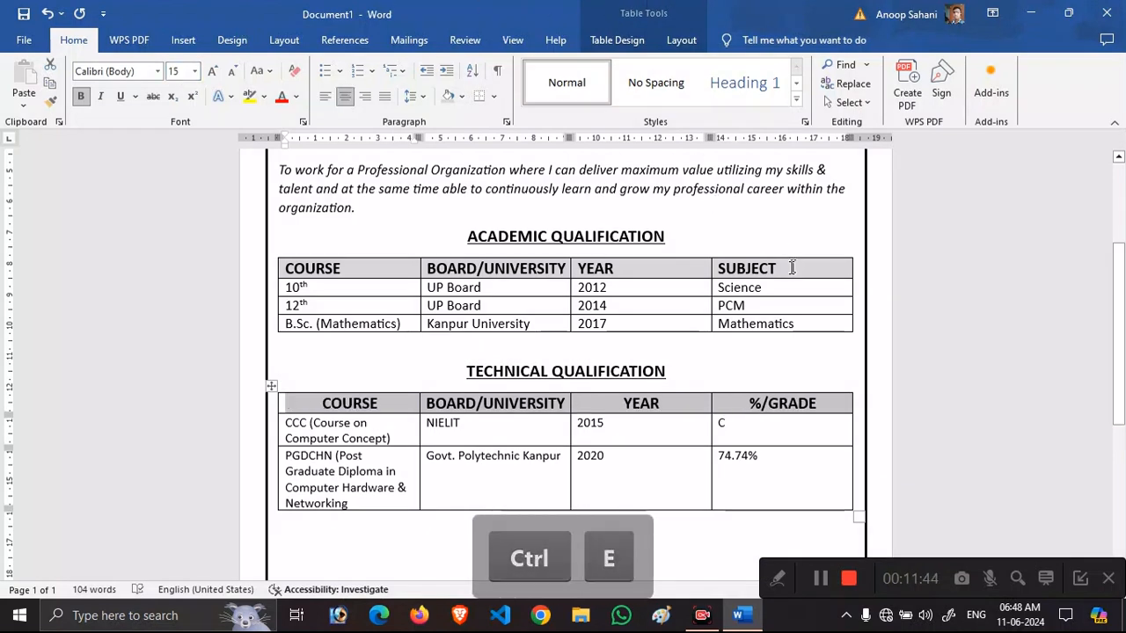
{"action": "left_click_drag", "start_coordinate": [791, 266], "coordinate": [320, 274]}
{"action": "key", "text": "ctrl+e"}
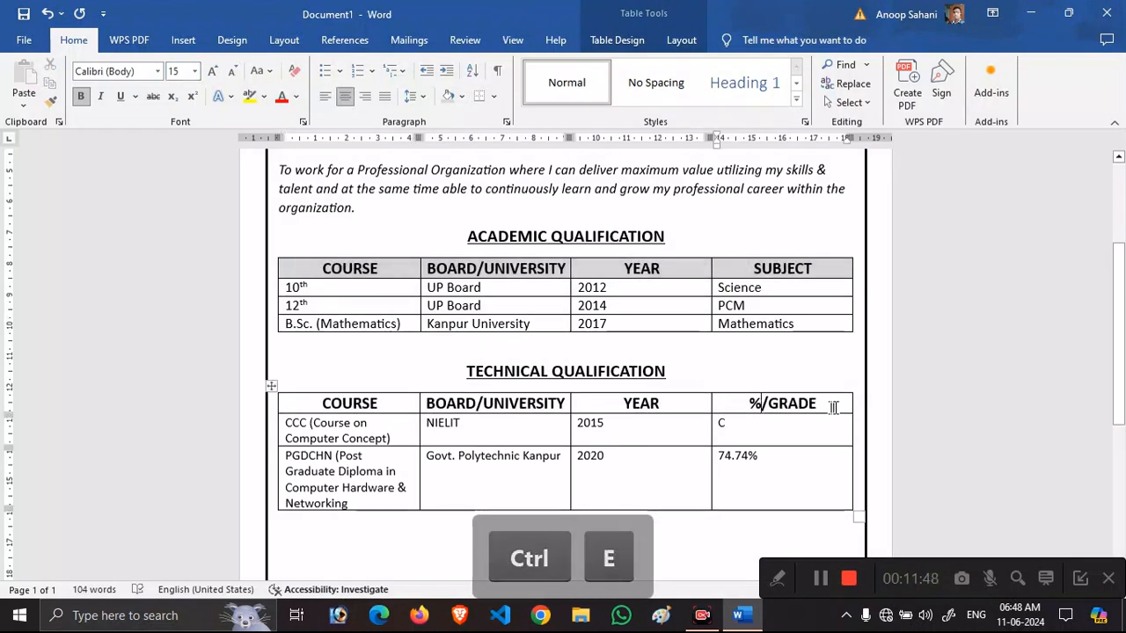
Shade the technical table's header row grey to match the academic table.
{"action": "left_click_drag", "start_coordinate": [272, 393], "coordinate": [324, 407]}
{"action": "left_click", "coordinate": [681, 40]}
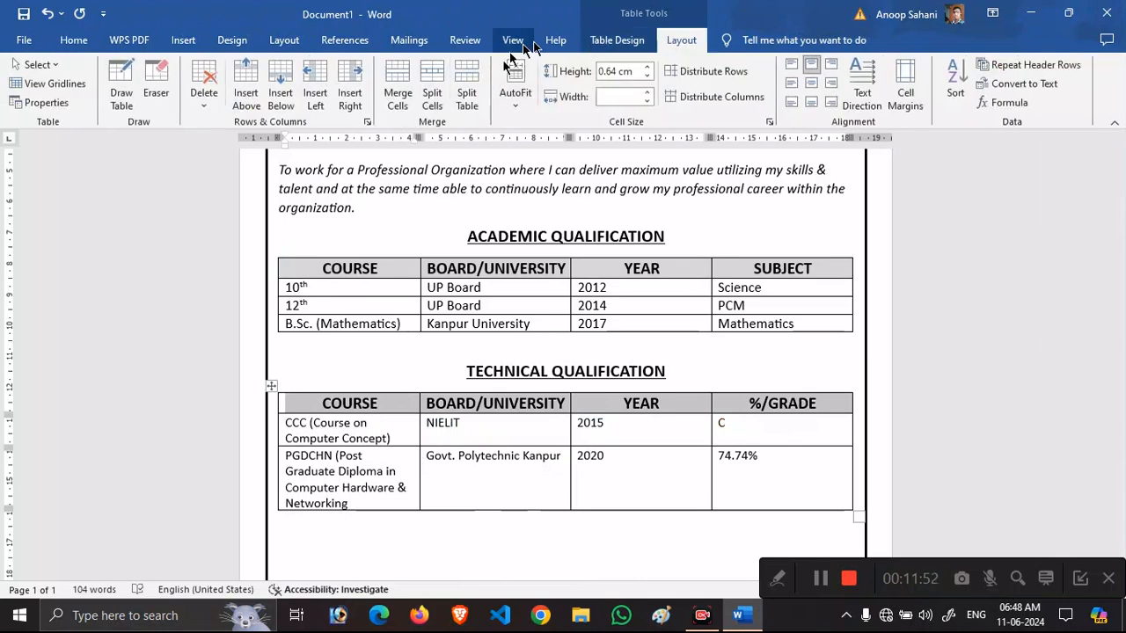
{"action": "left_click", "coordinate": [616, 40]}
{"action": "left_click", "coordinate": [672, 85]}
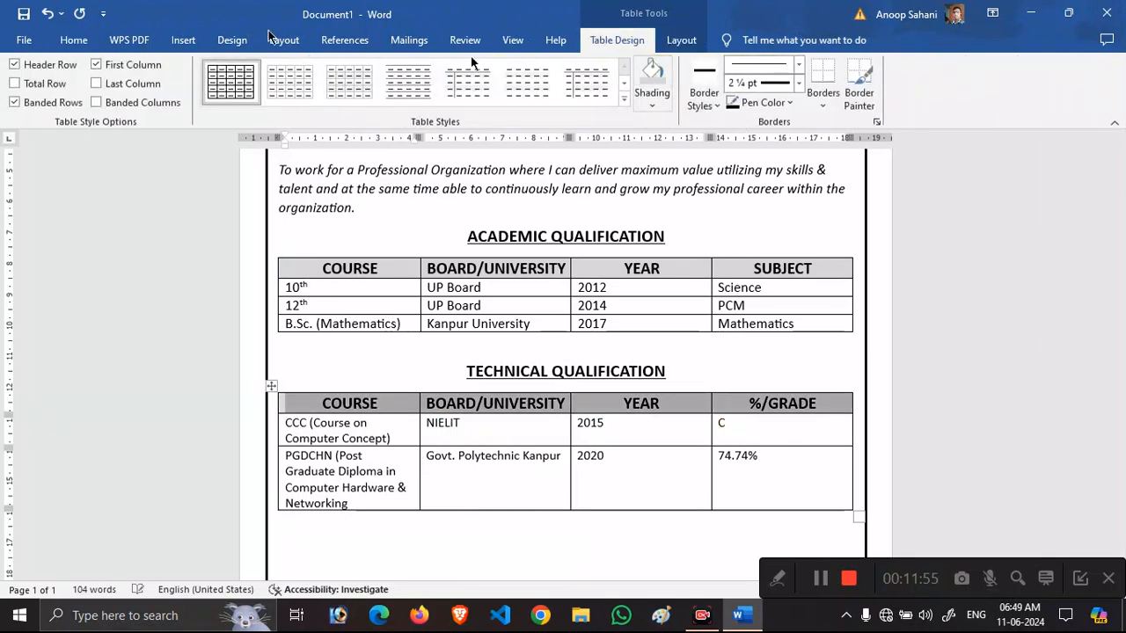
{"action": "left_click", "coordinate": [74, 39]}
{"action": "left_click", "coordinate": [674, 432]}
Resize the %/GRADE, YEAR, BOARD/UNIVERSITY and COURSE columns, centring the grade and year entries.
{"action": "left_click_drag", "start_coordinate": [714, 432], "coordinate": [792, 459]}
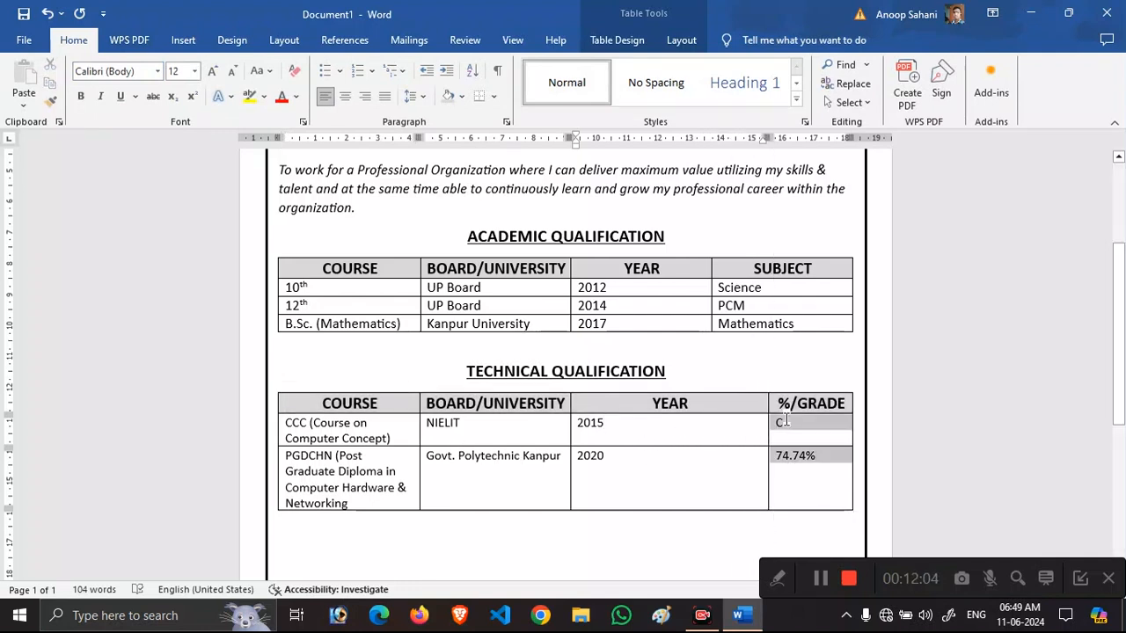
{"action": "key", "text": "ctrl+e"}
{"action": "left_click", "coordinate": [684, 432]}
{"action": "left_click_drag", "start_coordinate": [569, 436], "coordinate": [708, 429]}
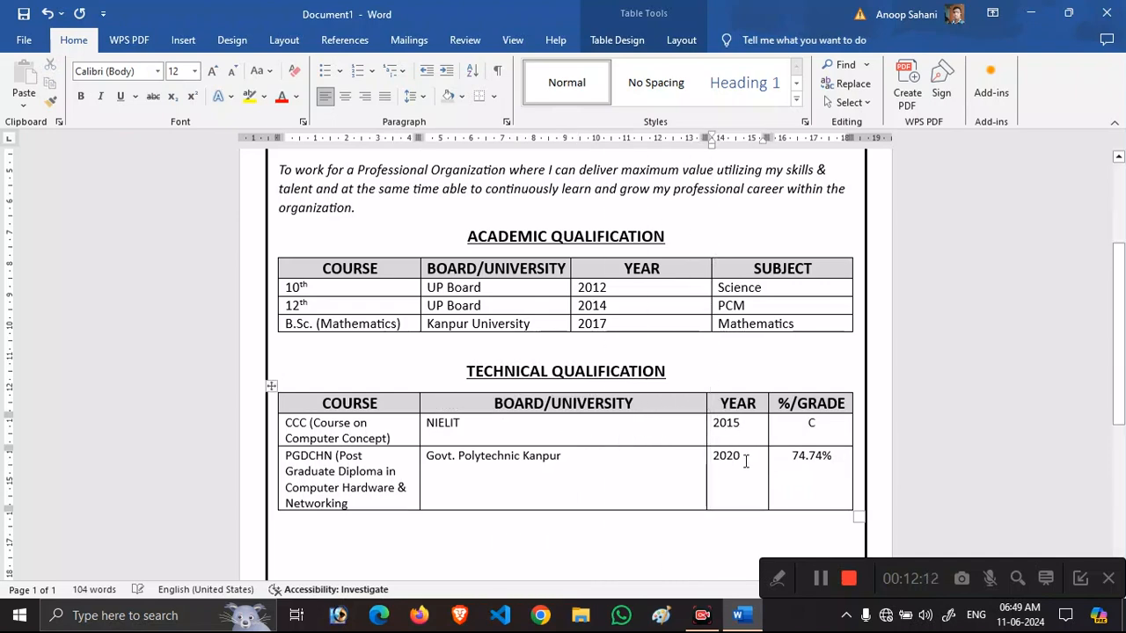
{"action": "key", "text": "ctrl+e"}
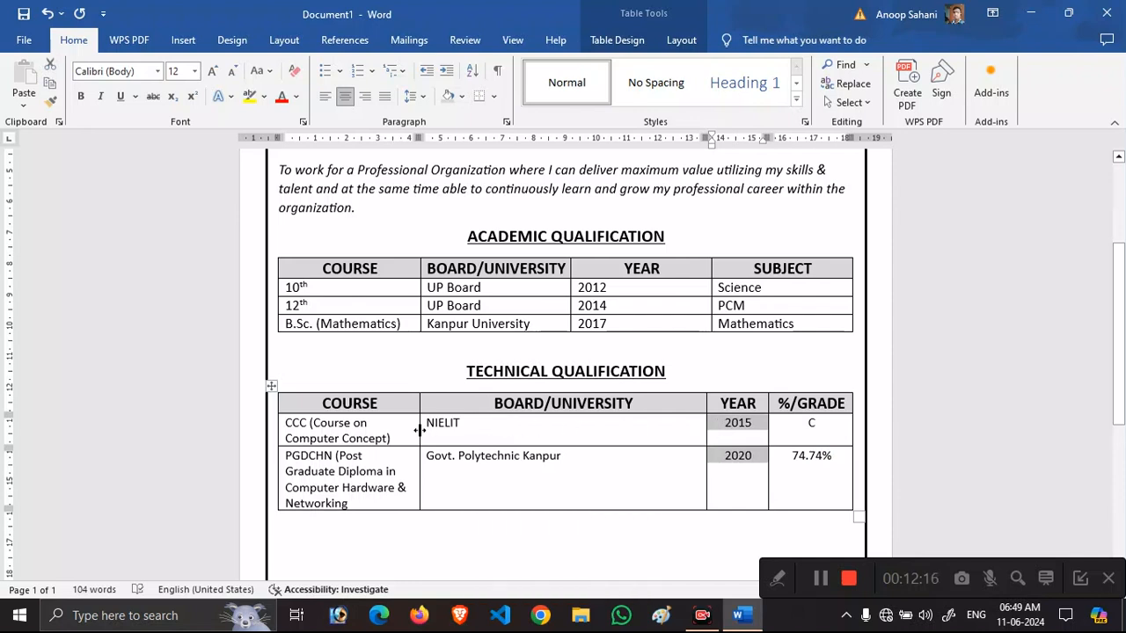
{"action": "left_click_drag", "start_coordinate": [420, 431], "coordinate": [529, 426]}
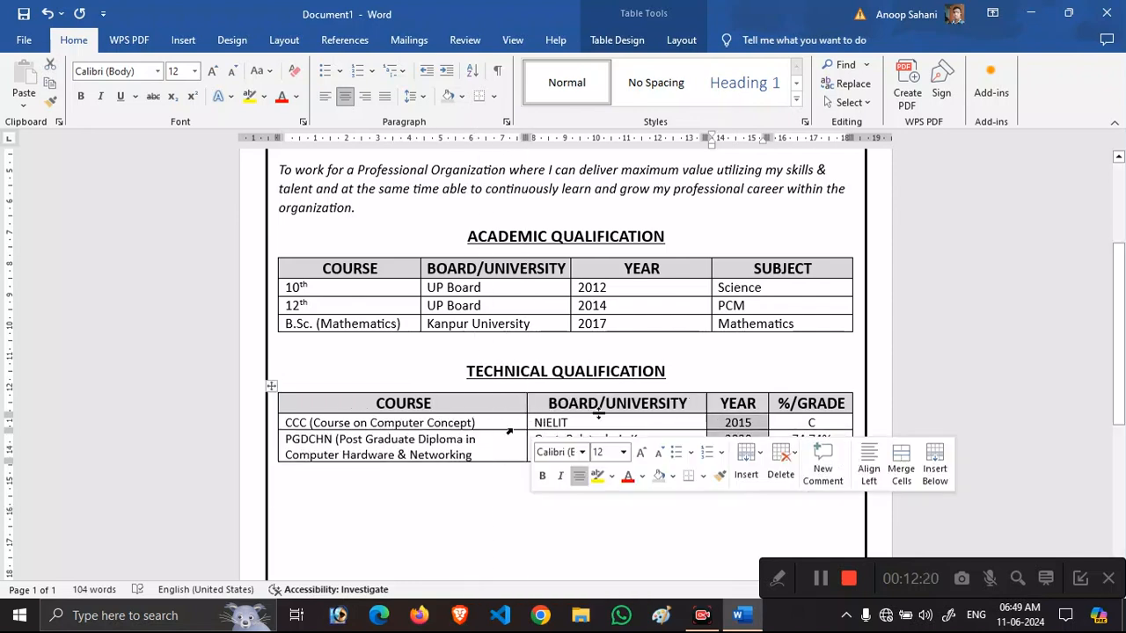
{"action": "left_click", "coordinate": [684, 454]}
Set the data rows to 13 pt, add the closing ')' after Networking, and centre the board entries.
{"action": "left_click_drag", "start_coordinate": [791, 453], "coordinate": [300, 424]}
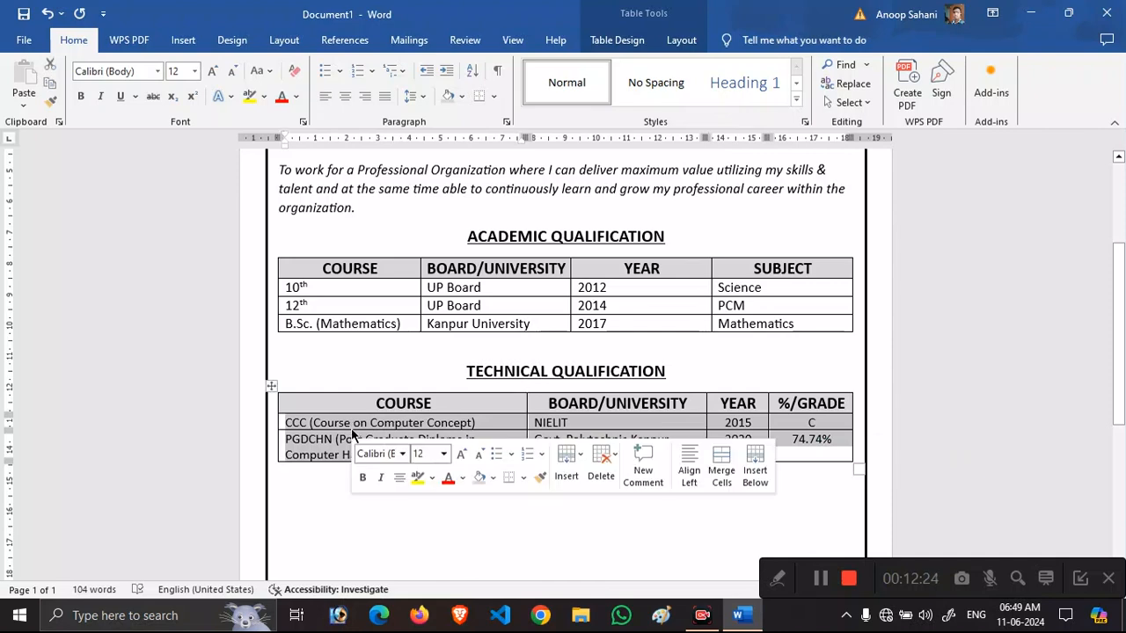
{"action": "key", "text": "BackSpace"}
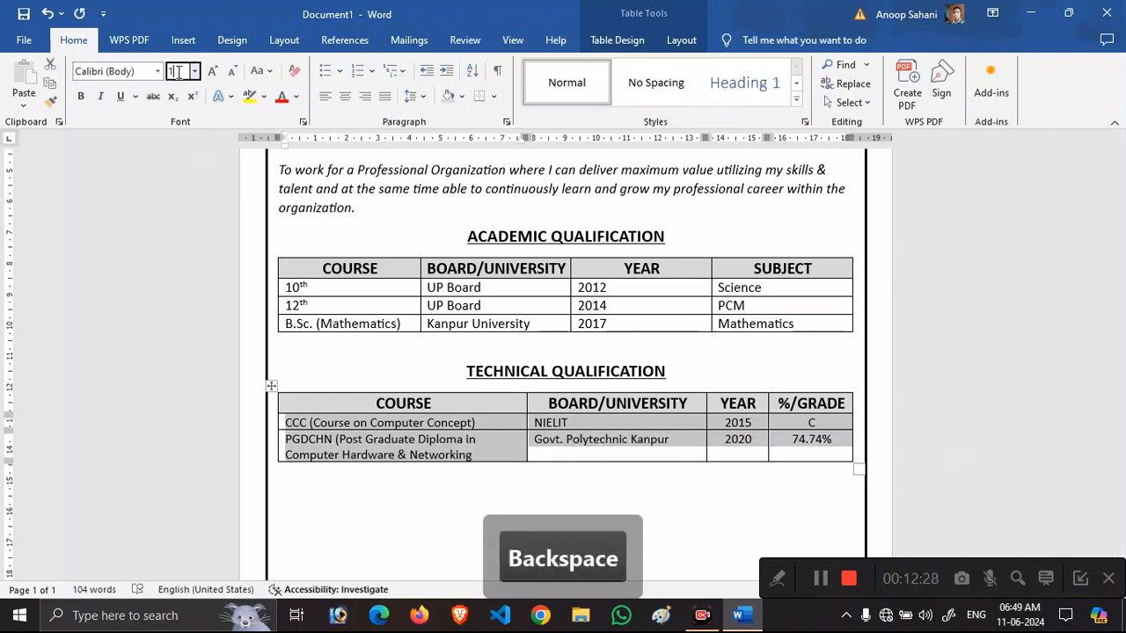
{"action": "type", "text": "3"}
{"action": "key", "text": "Return"}
{"action": "left_click", "coordinate": [490, 458]}
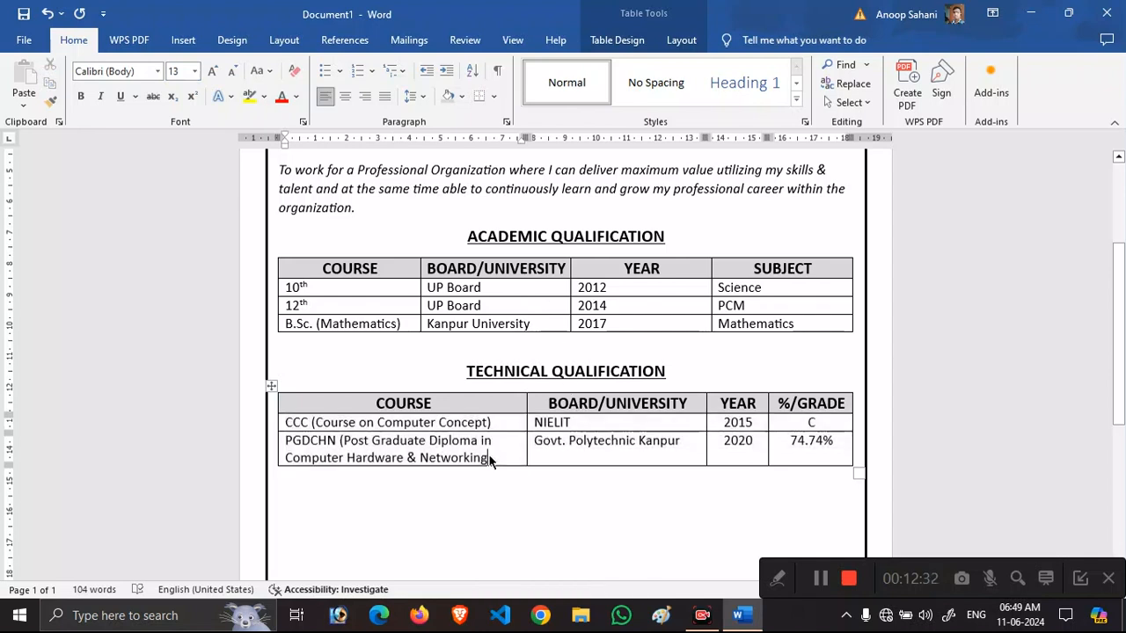
{"action": "type", "text": ")"}
{"action": "left_click_drag", "start_coordinate": [684, 452], "coordinate": [536, 423]}
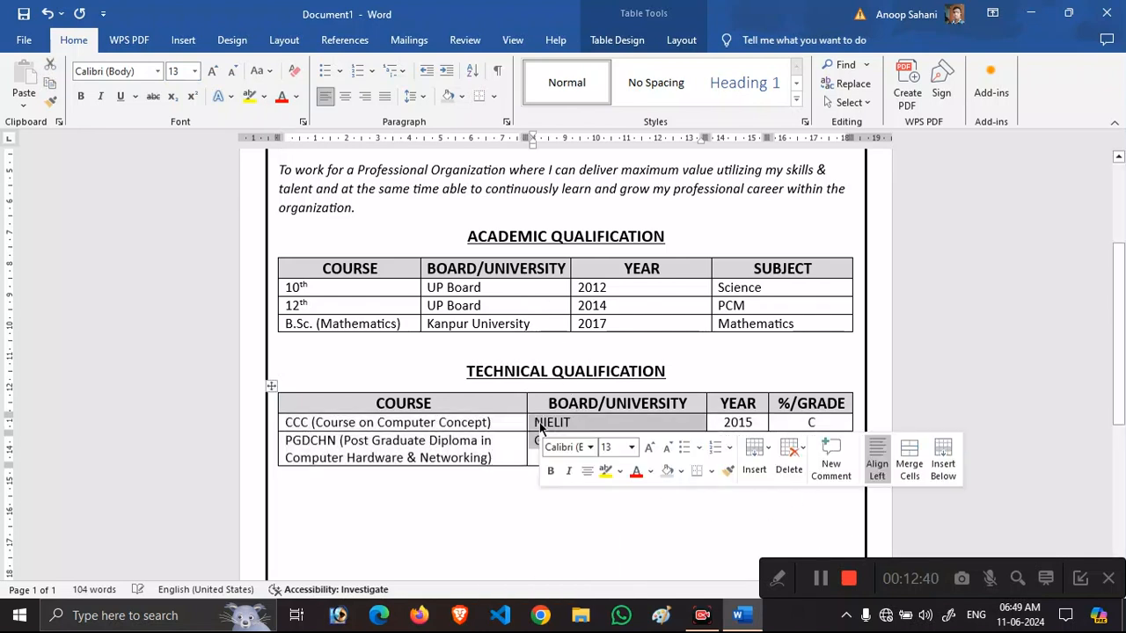
{"action": "key", "text": "ctrl+e"}
{"action": "left_click", "coordinate": [697, 511]}
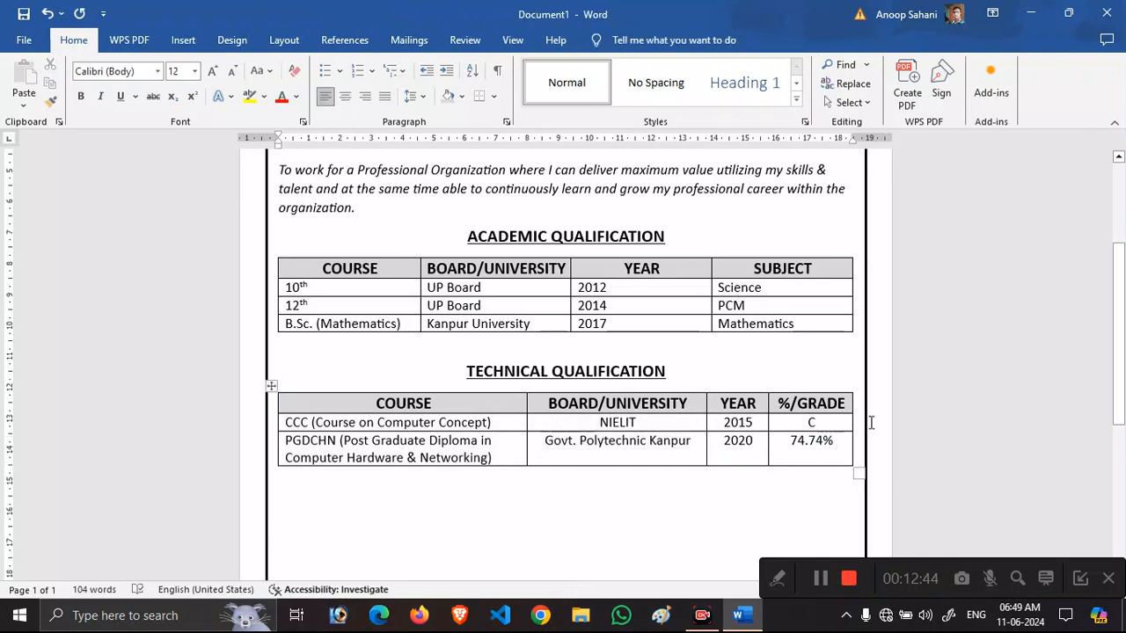
Type 'EXPERIENCE:' in capitals below the technical table and enlarge it to 16 pt.
{"action": "scroll", "coordinate": [565, 361], "scroll_direction": "down", "scroll_amount": 5}
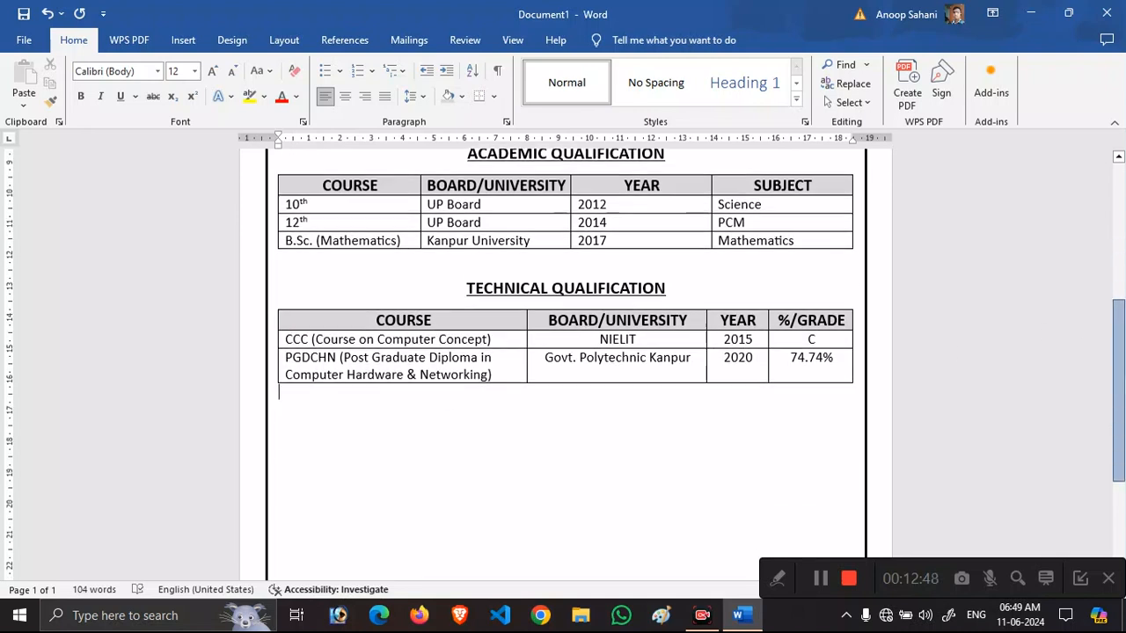
{"action": "key", "text": "Return"}
{"action": "key", "text": "BackSpace"}
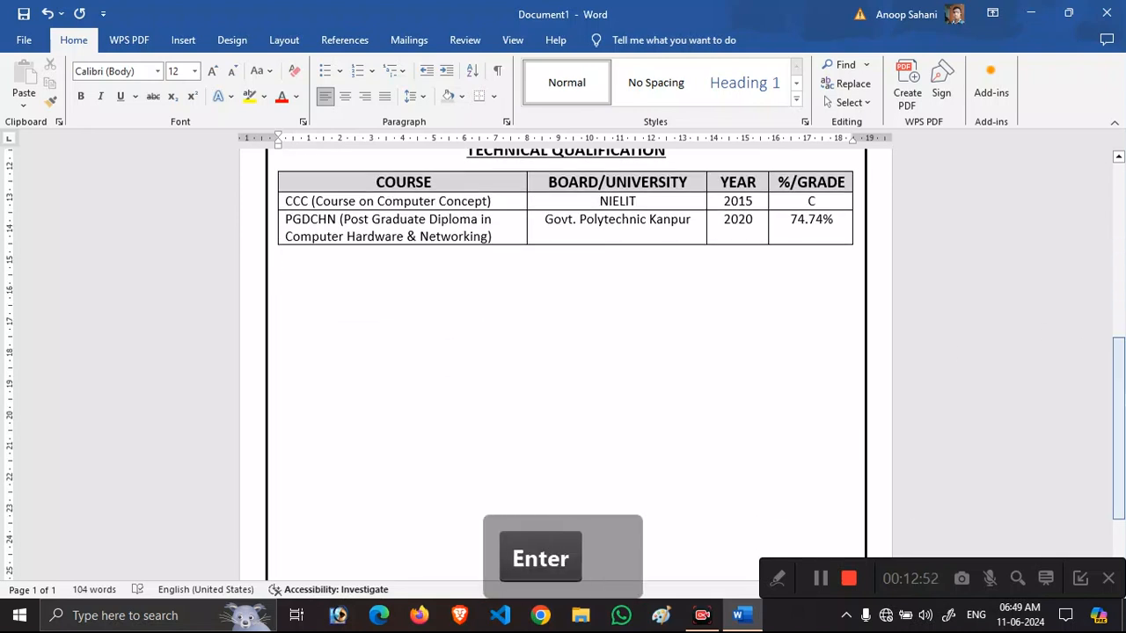
{"action": "key", "text": "Caps_Lock"}
{"action": "type", "text": "EXPER"}
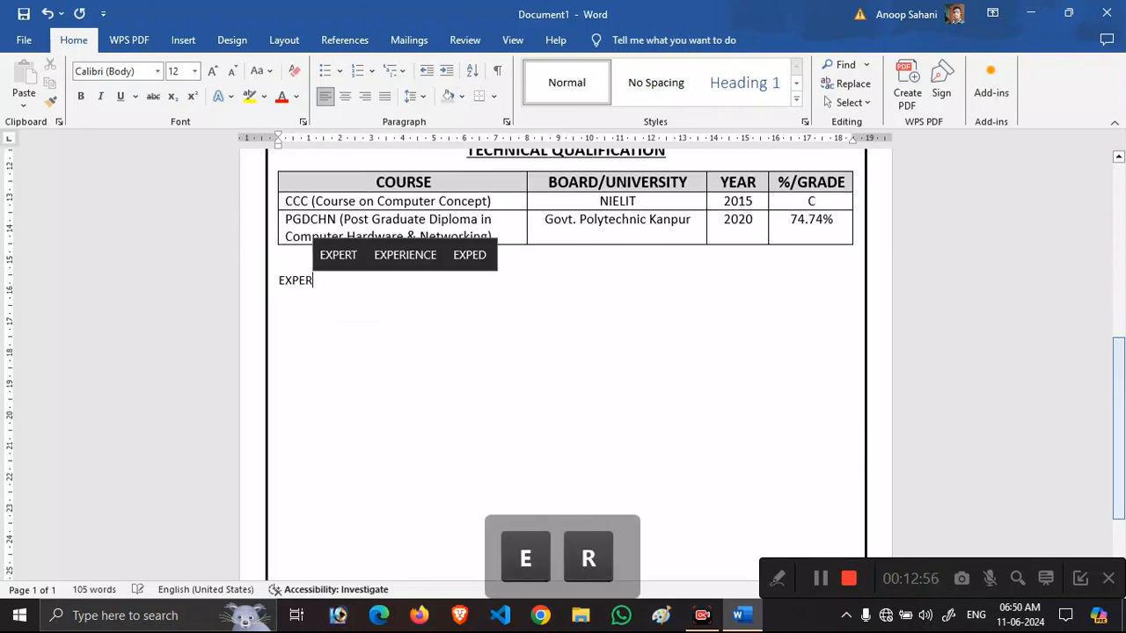
{"action": "type", "text": "IENCE:"}
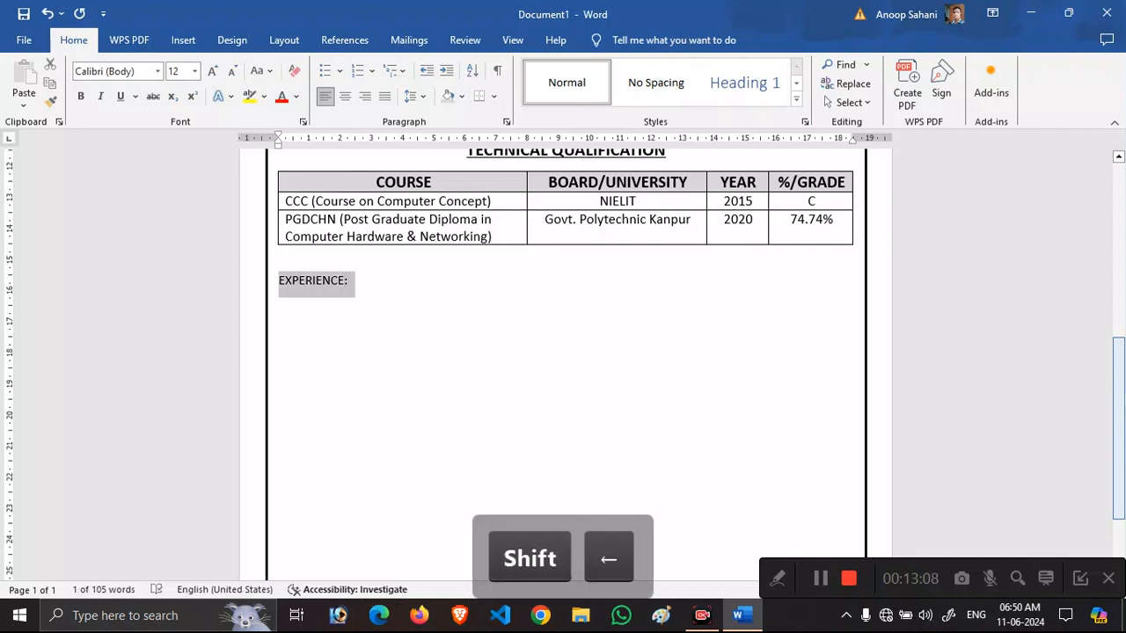
{"action": "key", "text": "ctrl+shift+period"}
{"action": "key", "text": "ctrl+shift+period"}
Bold and underline the EXPERIENCE: heading, then turn both off for the following text.
{"action": "key", "text": "ctrl+u"}
{"action": "key", "text": "ctrl+b"}
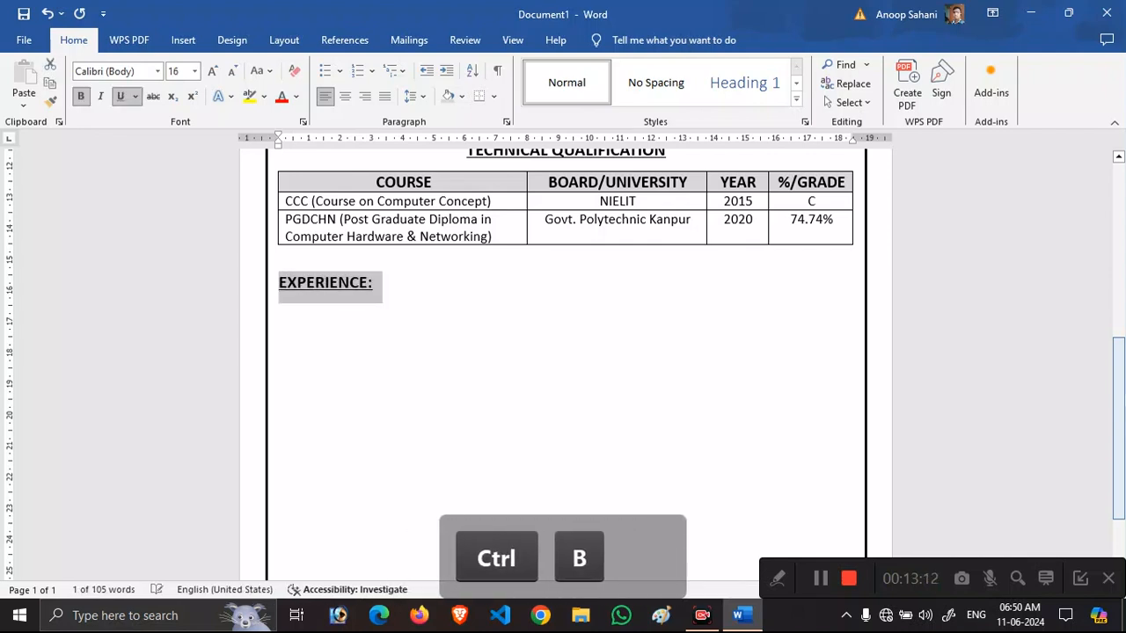
{"action": "key", "text": "Right"}
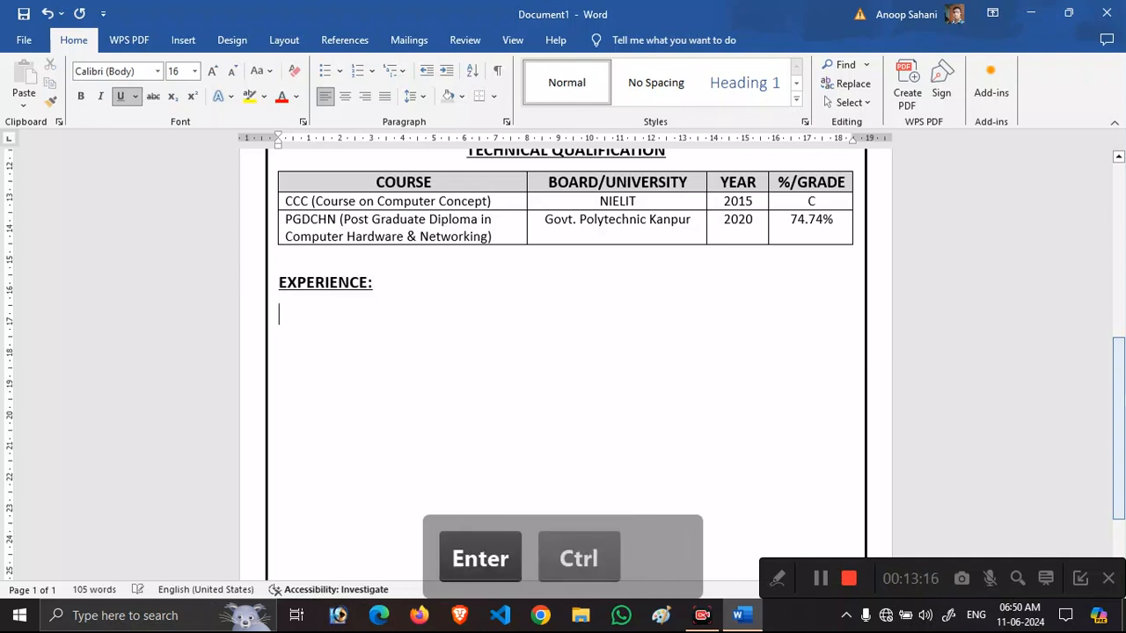
{"action": "key", "text": "ctrl+b"}
{"action": "key", "text": "ctrl+u"}
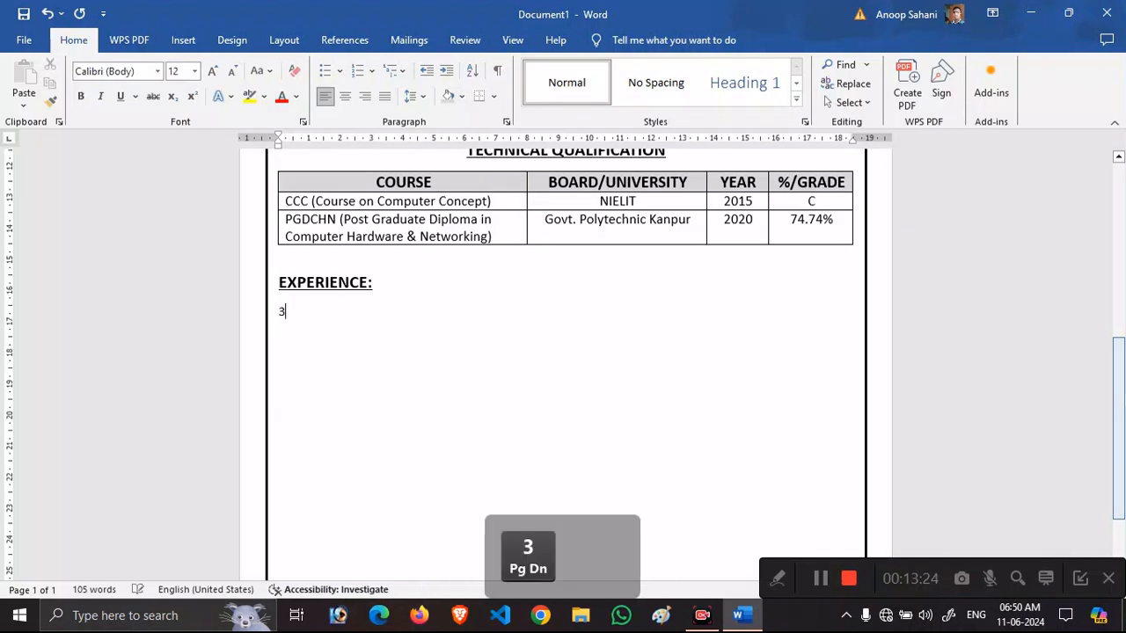
Type the experience line 'Work Experience as a CSC VLE'.
{"action": "type", "text": "Work "}
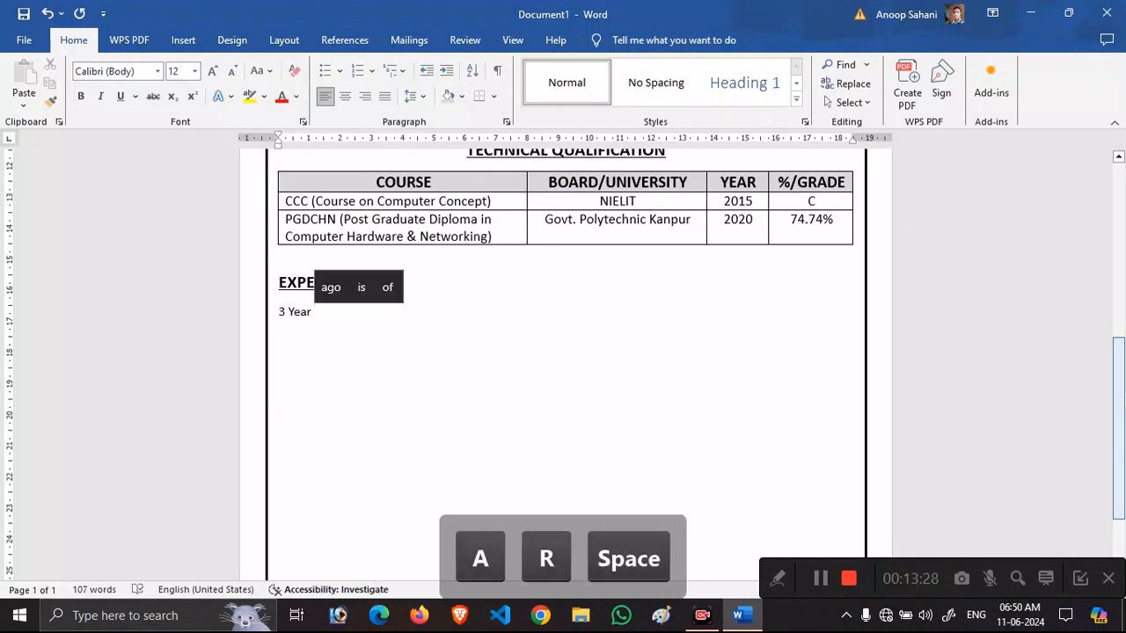
{"action": "type", "text": "Exper"}
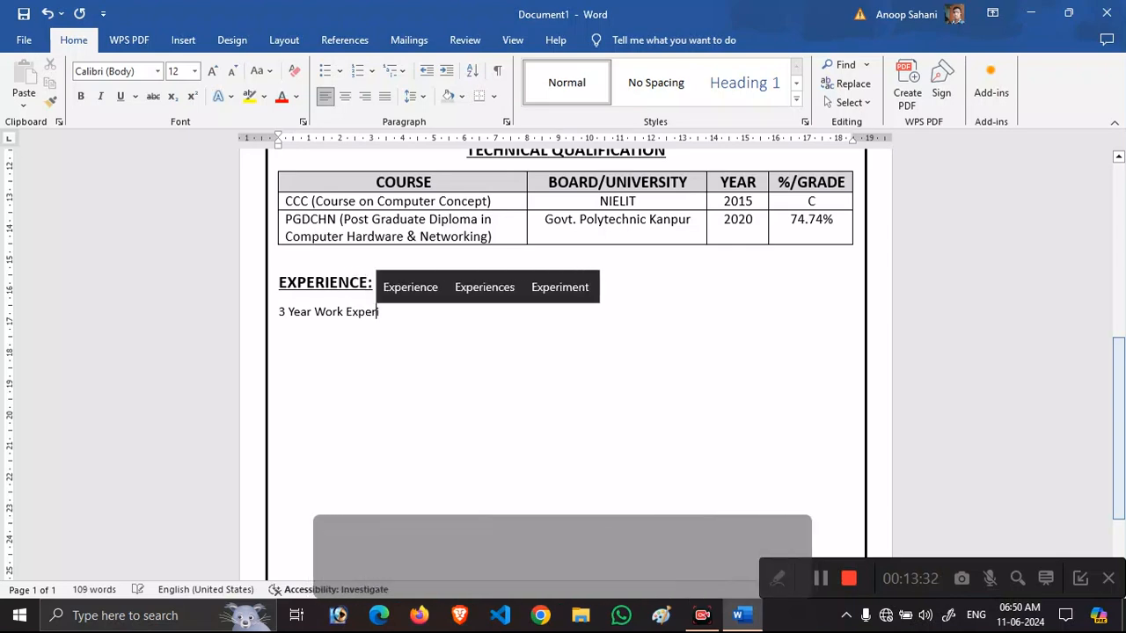
{"action": "type", "text": "ience ads"}
{"action": "key", "text": "BackSpace"}
{"action": "key", "text": "BackSpace"}
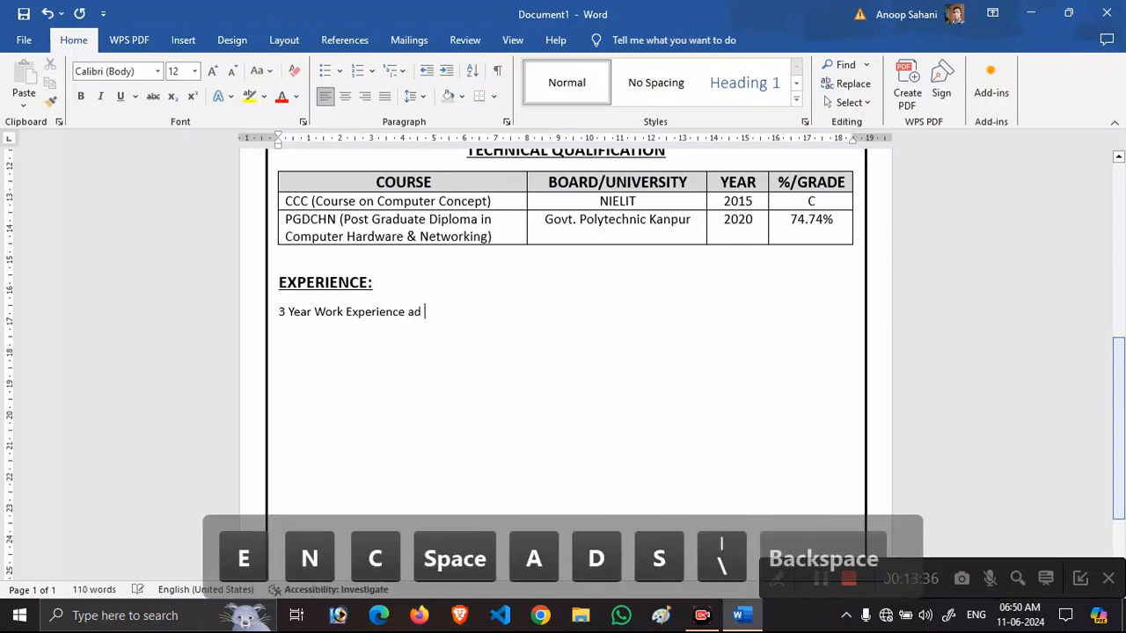
{"action": "type", "text": "s a CSC Bl"}
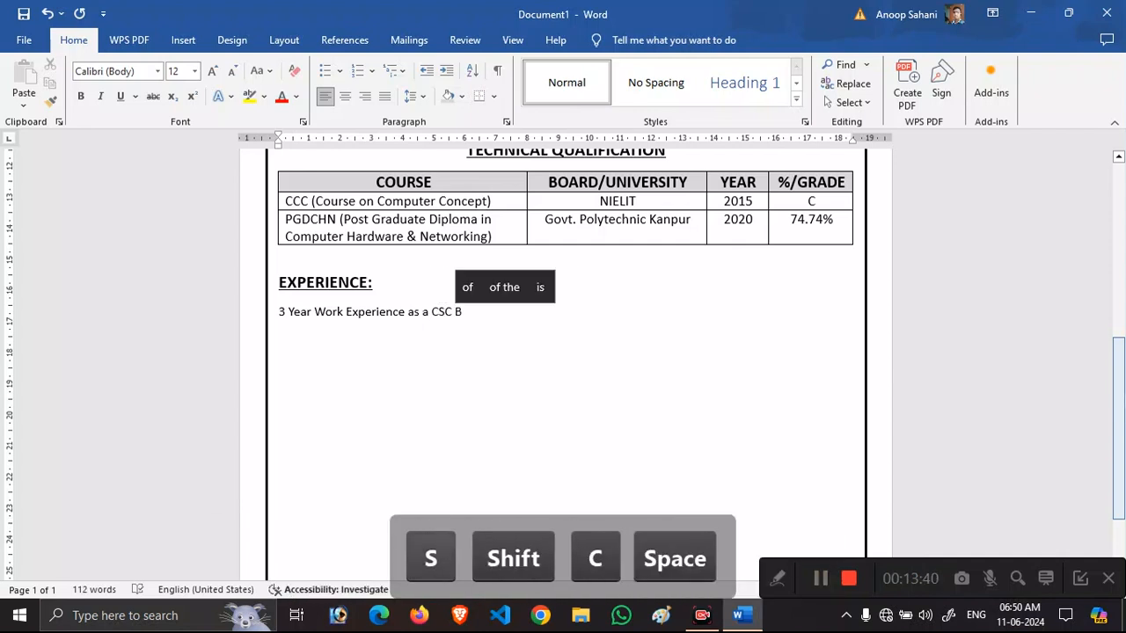
{"action": "key", "text": "BackSpace"}
{"action": "key", "text": "BackSpace"}
{"action": "type", "text": "VLE"}
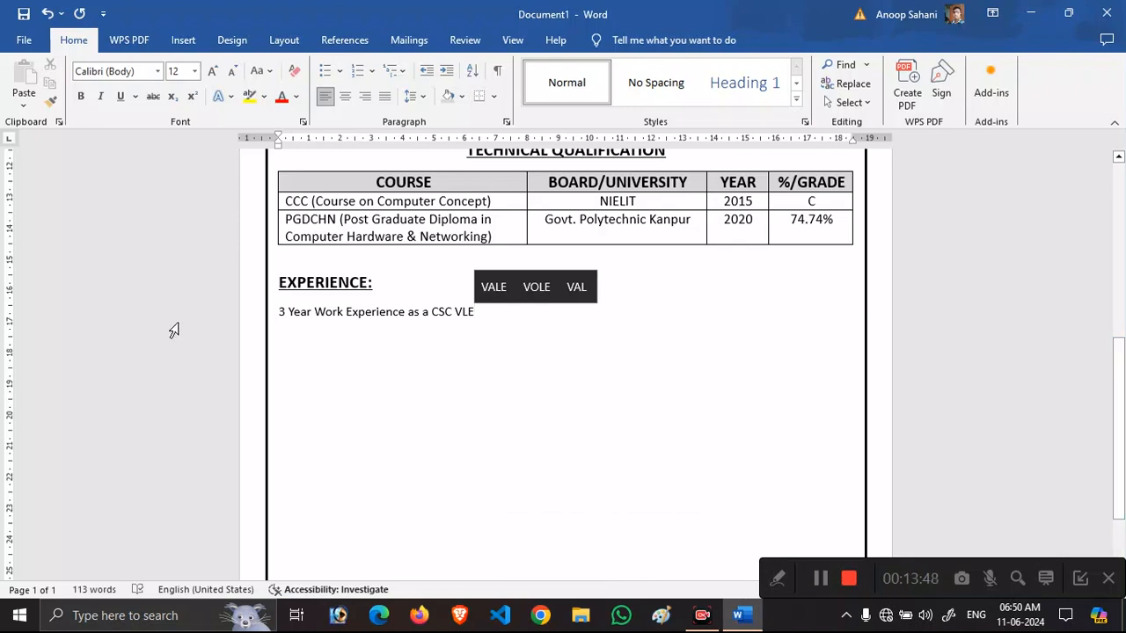
Give the experience line an arrow bullet and set it to 13 pt.
{"action": "left_click", "coordinate": [339, 70]}
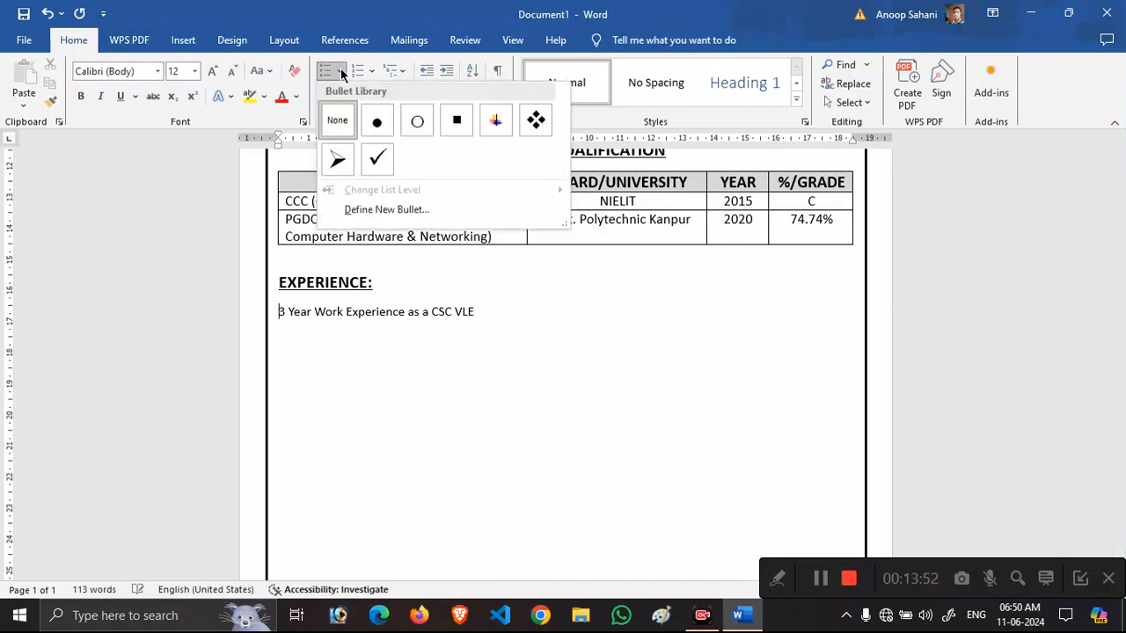
{"action": "left_click", "coordinate": [341, 162]}
{"action": "left_click_drag", "start_coordinate": [523, 314], "coordinate": [339, 308]}
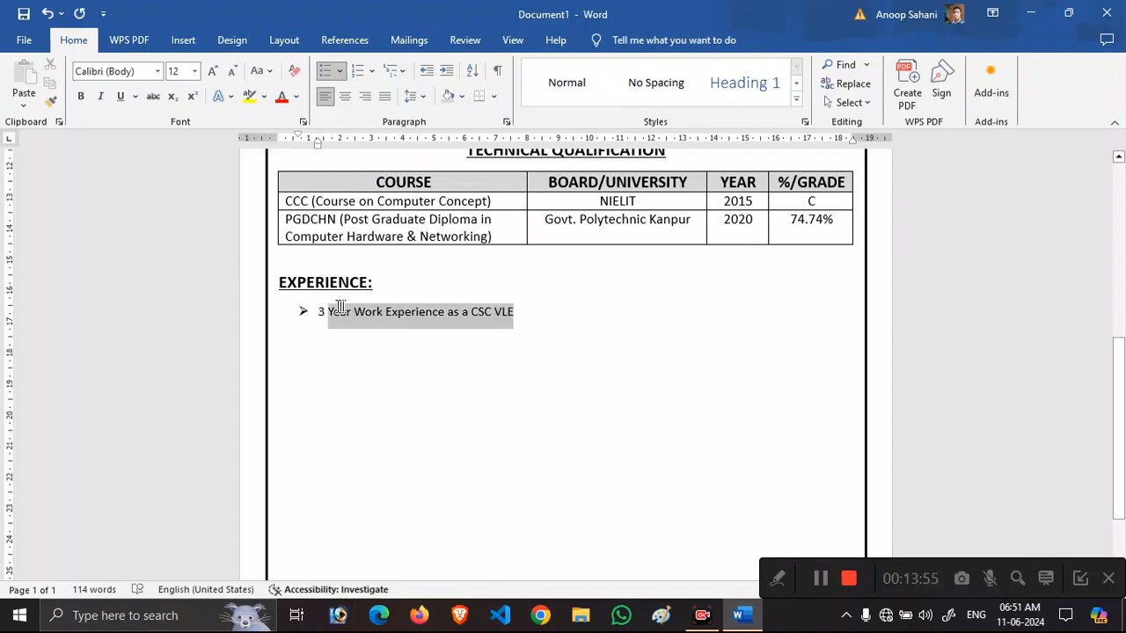
{"action": "left_click", "coordinate": [181, 70]}
{"action": "type", "text": "13"}
{"action": "key", "text": "Return"}
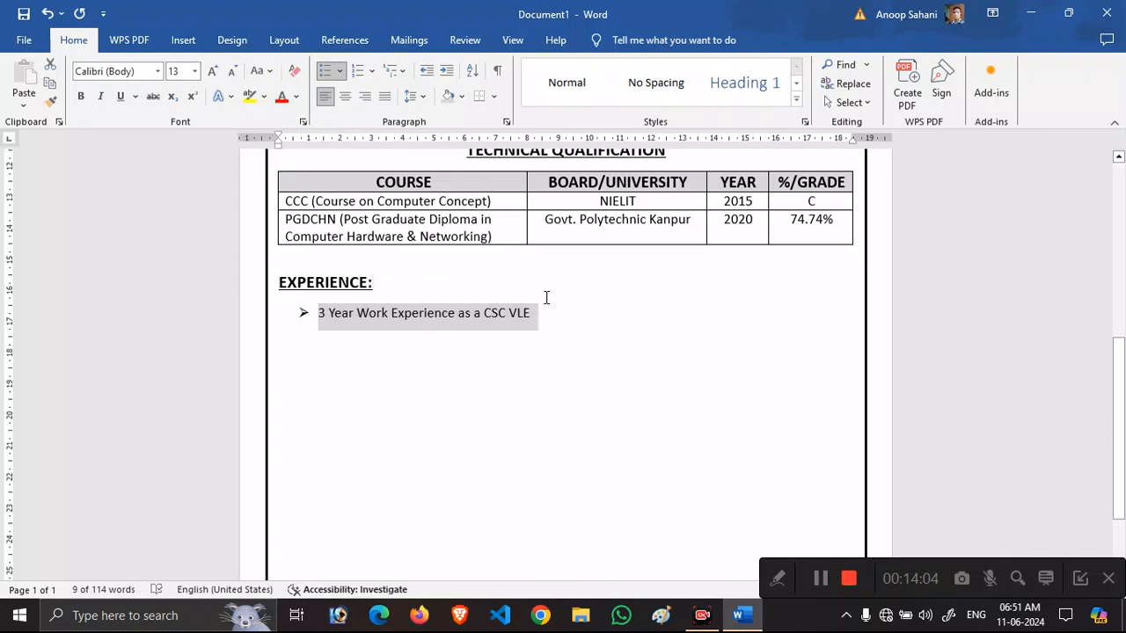
Make 'CSC VLE' bold and start an unbulleted line below.
{"action": "left_click_drag", "start_coordinate": [533, 310], "coordinate": [483, 313]}
{"action": "key", "text": "ctrl+b"}
{"action": "left_click", "coordinate": [551, 327]}
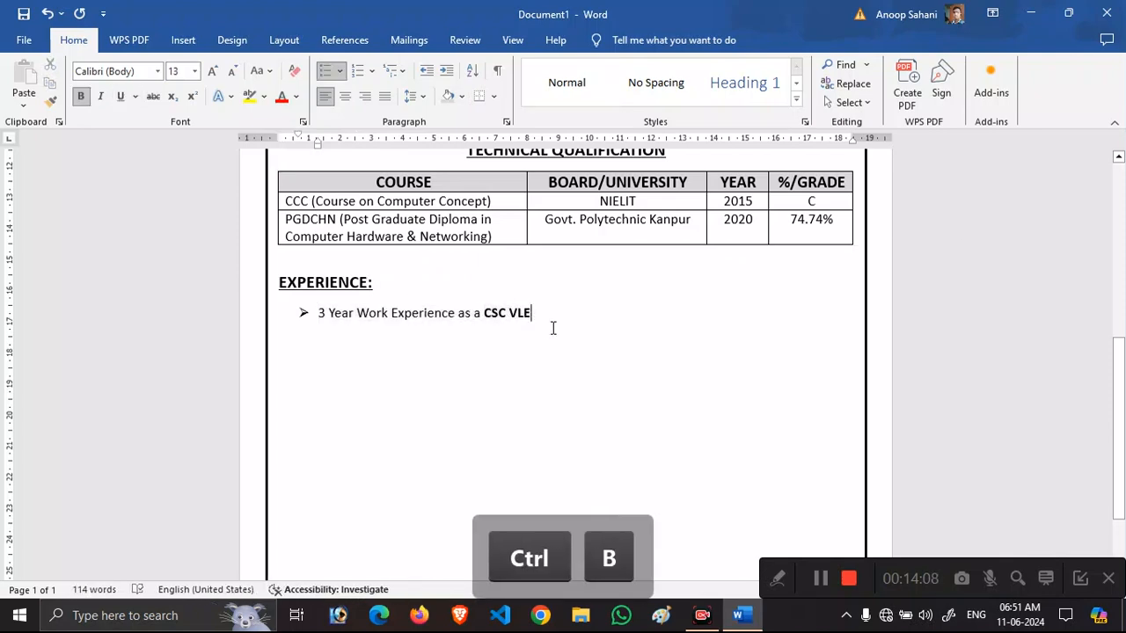
{"action": "key", "text": "Return"}
{"action": "key", "text": "BackSpace"}
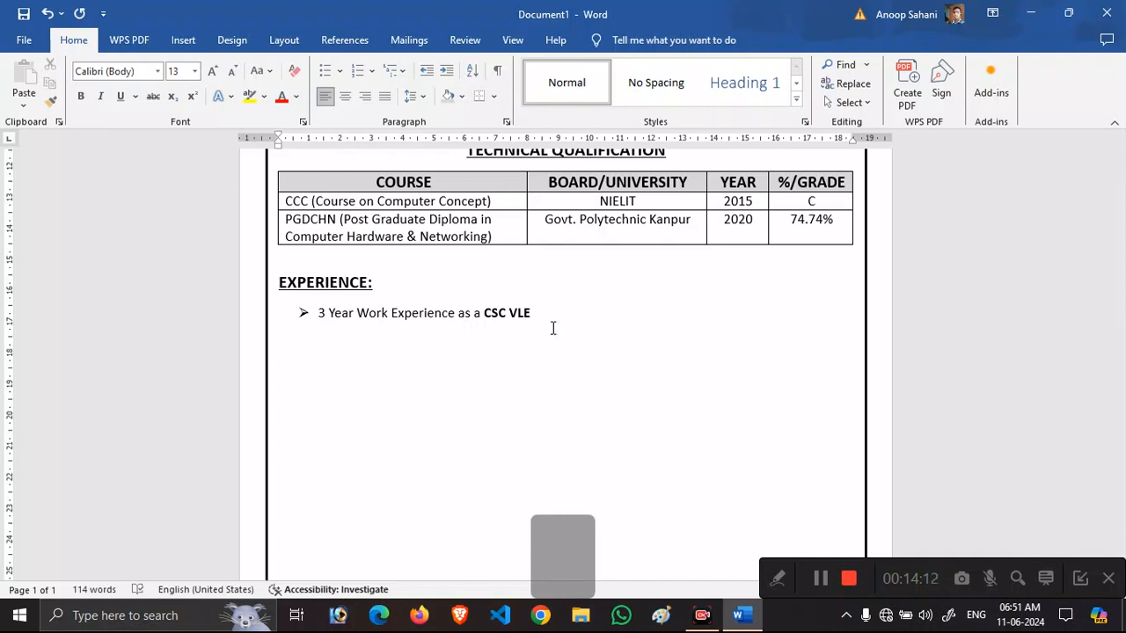
Type 'SKILLS:' and make it bold, underlined and 16 pt.
{"action": "type", "text": "SKILLS:"}
{"action": "key", "text": "shift+Left"}
{"action": "key", "text": "shift+Left"}
{"action": "key", "text": "shift+Left"}
{"action": "key", "text": "shift+Left"}
{"action": "key", "text": "shift+Left"}
{"action": "key", "text": "shift+Left"}
{"action": "key", "text": "shift+Left"}
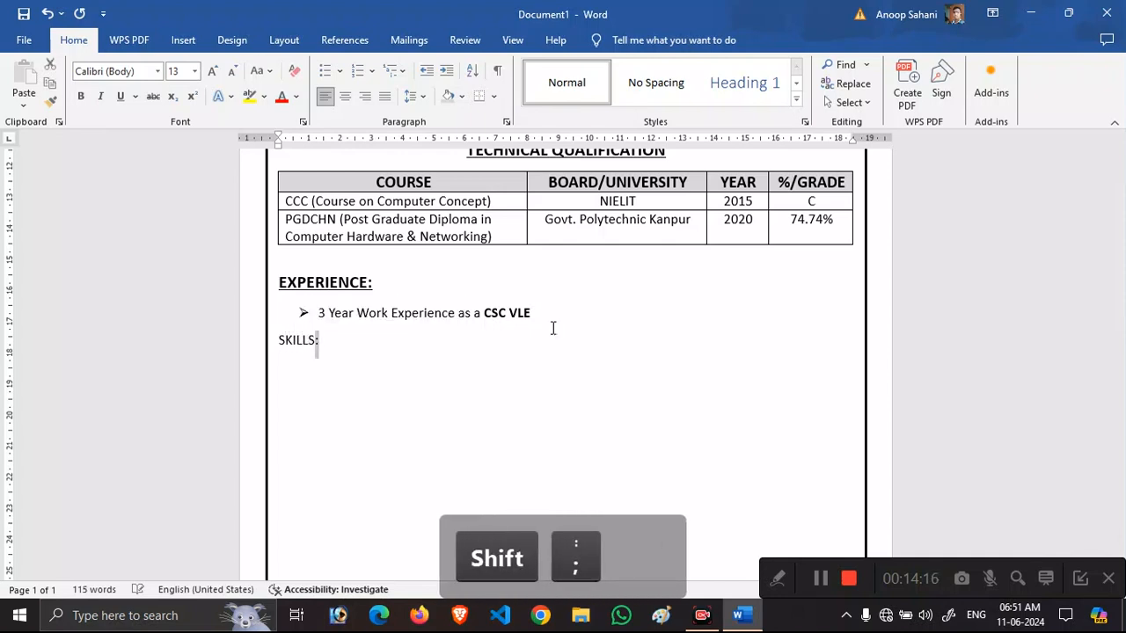
{"action": "key", "text": "ctrl+b"}
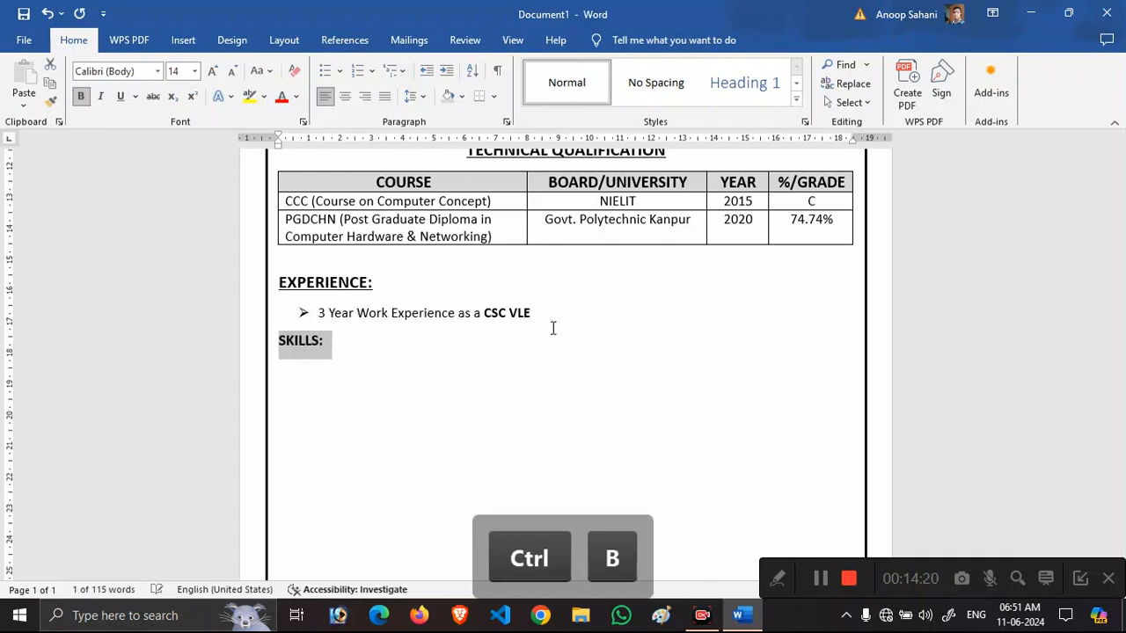
{"action": "key", "text": "ctrl+shift+period"}
{"action": "key", "text": "ctrl+shift+period"}
{"action": "key", "text": "ctrl+u"}
Start a new line below with bold, underline and the larger size turned off.
{"action": "key", "text": "End"}
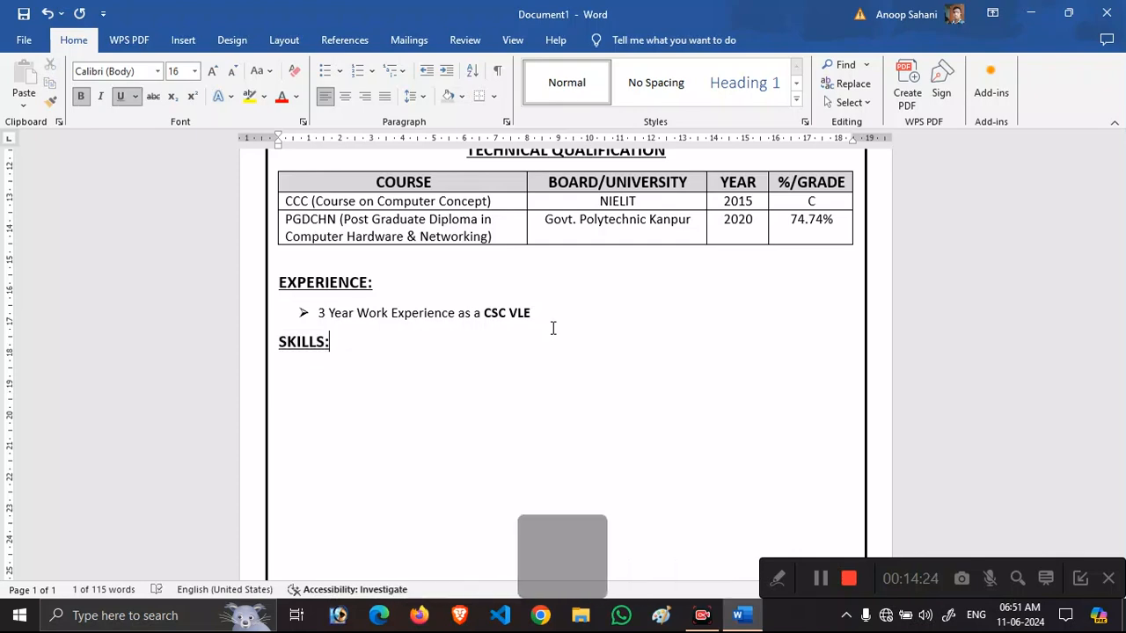
{"action": "key", "text": "Return"}
{"action": "key", "text": "ctrl+b"}
{"action": "key", "text": "ctrl+u"}
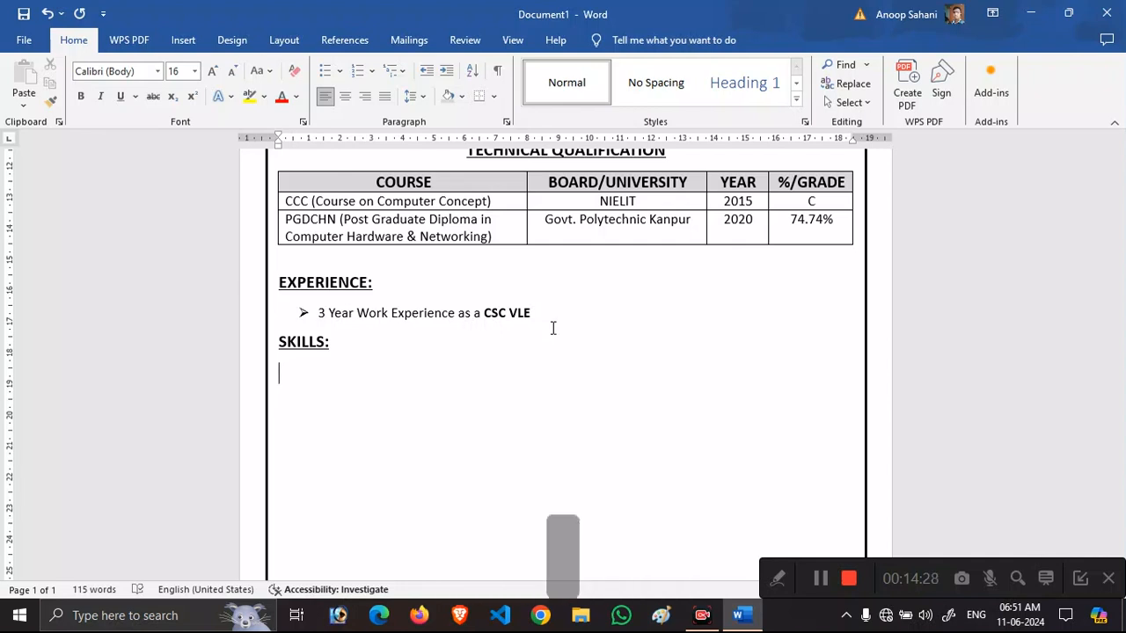
{"action": "key", "text": "ctrl+shift+comma"}
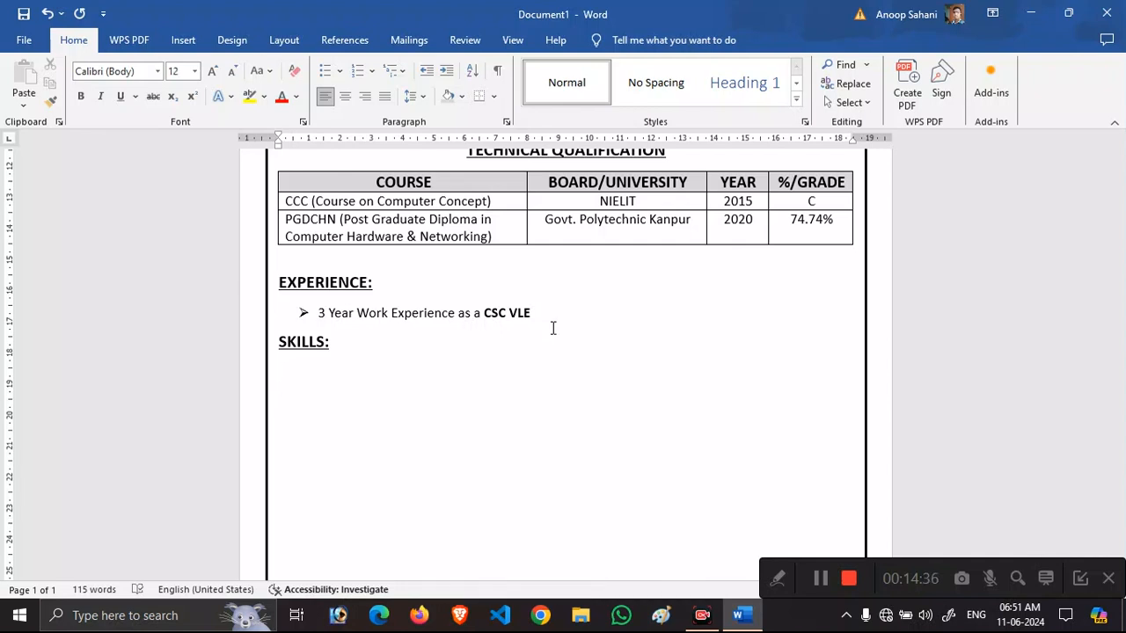
Start a bulleted list with 'Hindi & English Typing MS office (Word, PowerPoint, Excel)'.
{"action": "left_click", "coordinate": [327, 74]}
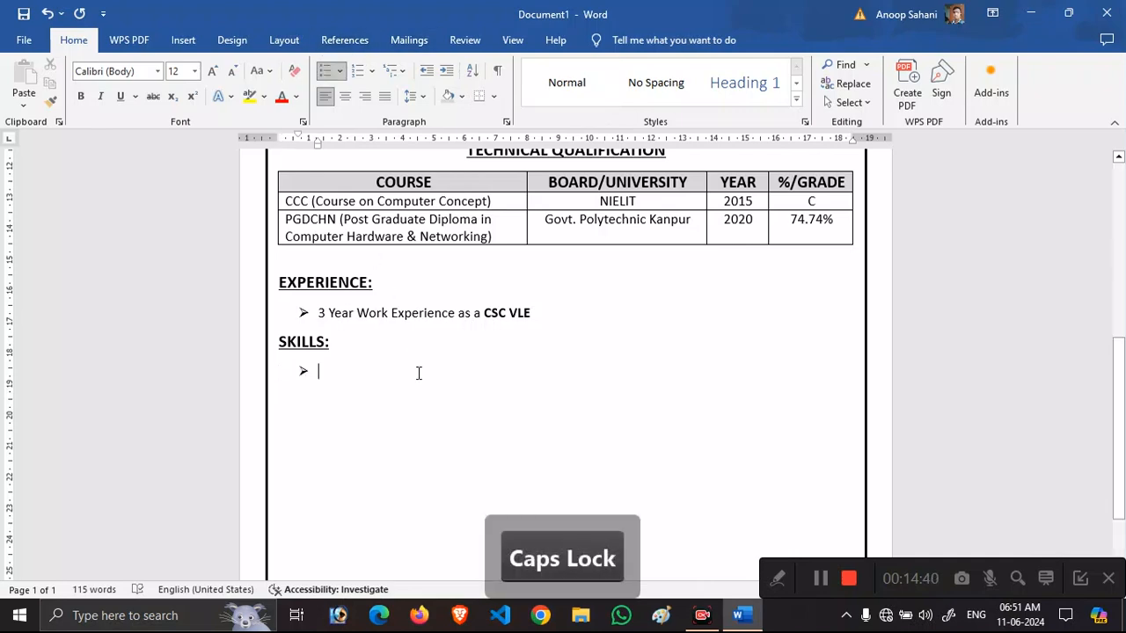
{"action": "type", "text": "Hindi & E"}
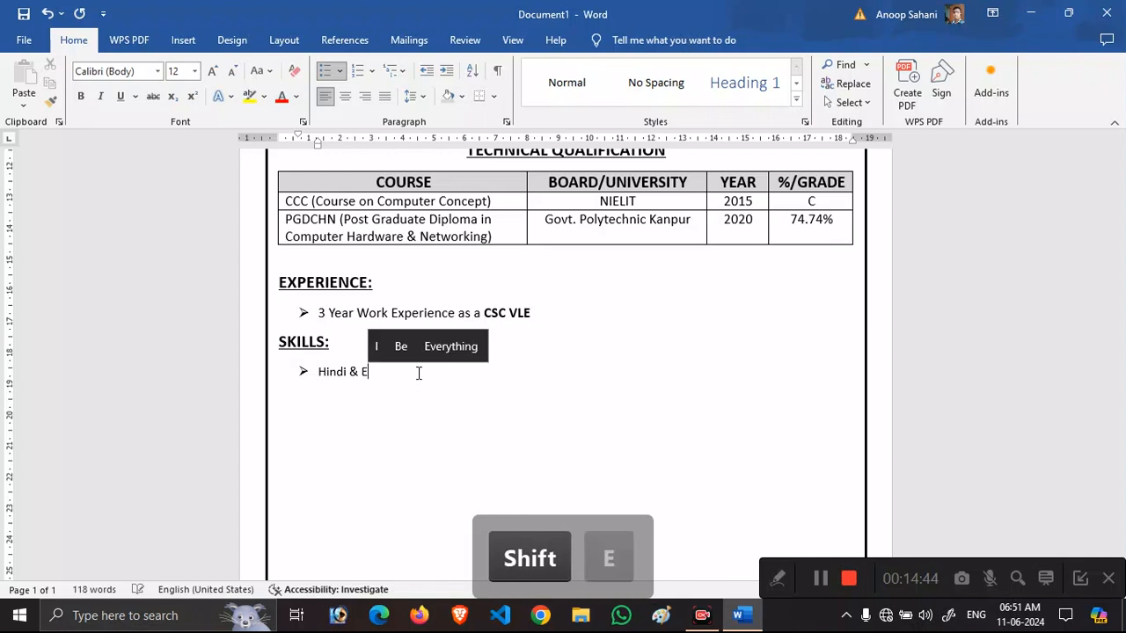
{"action": "type", "text": "nglish"}
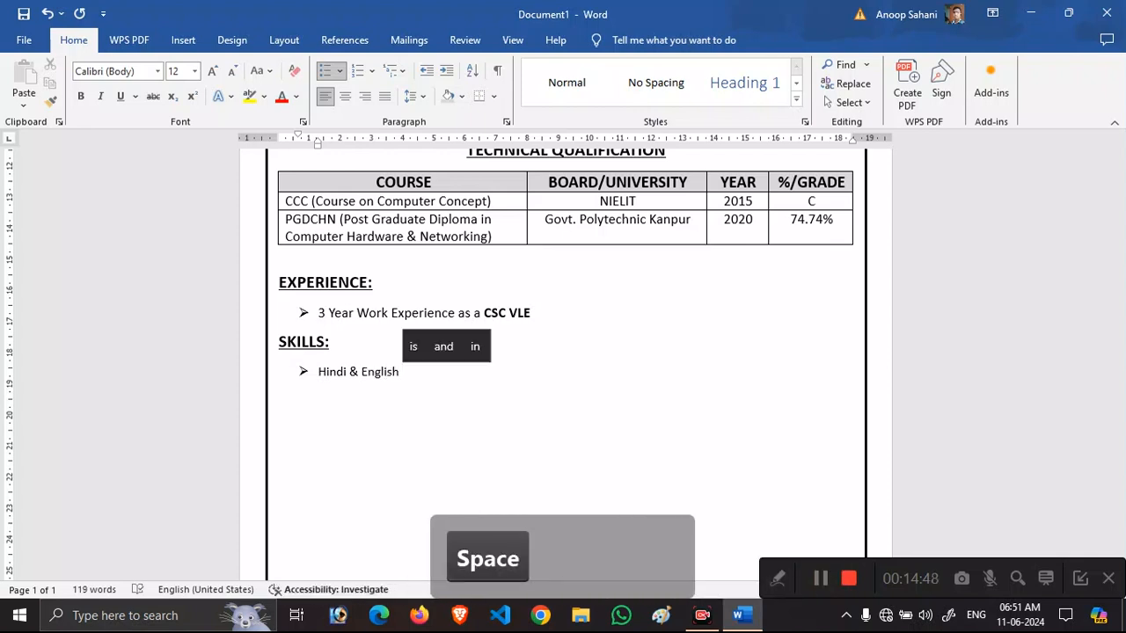
{"action": "type", "text": " Typing M"}
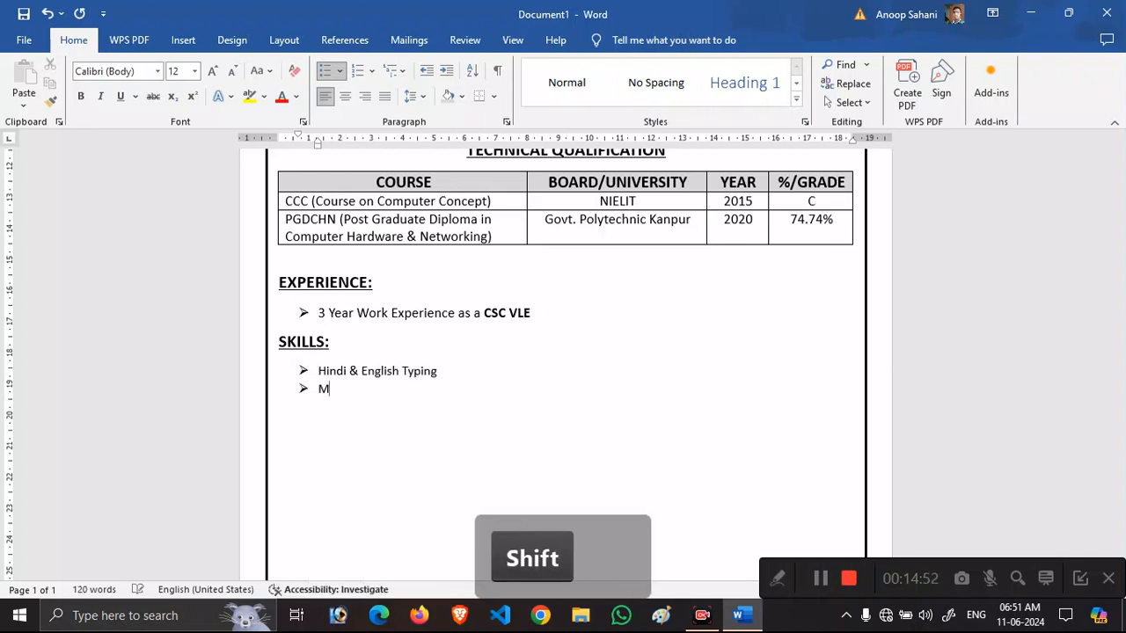
{"action": "type", "text": "S office"}
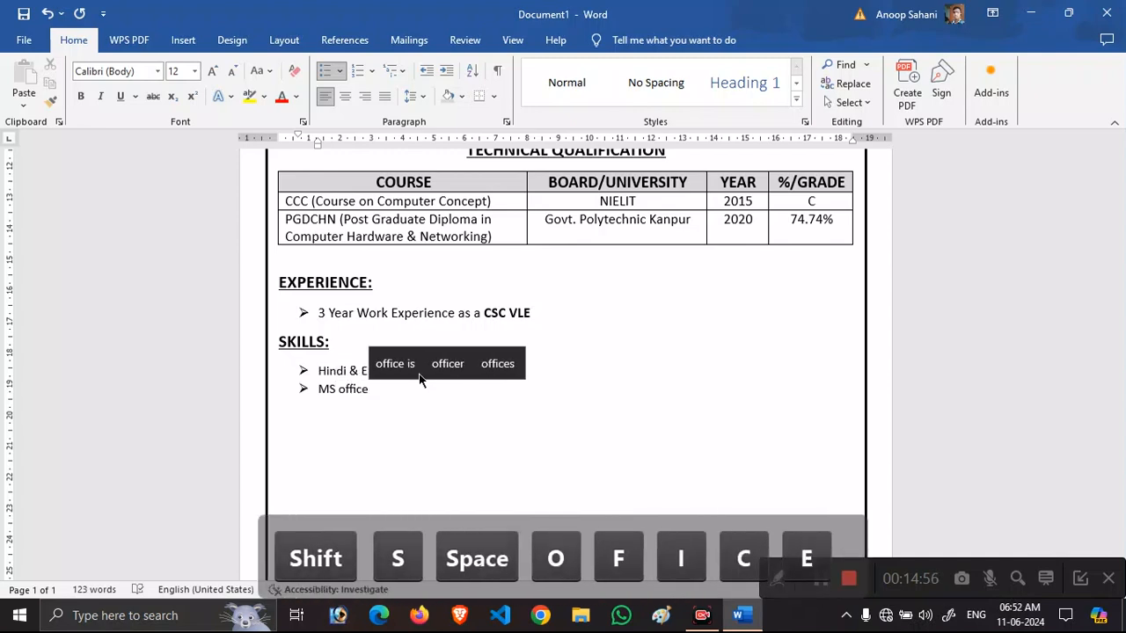
{"action": "type", "text": " (Word, POw"}
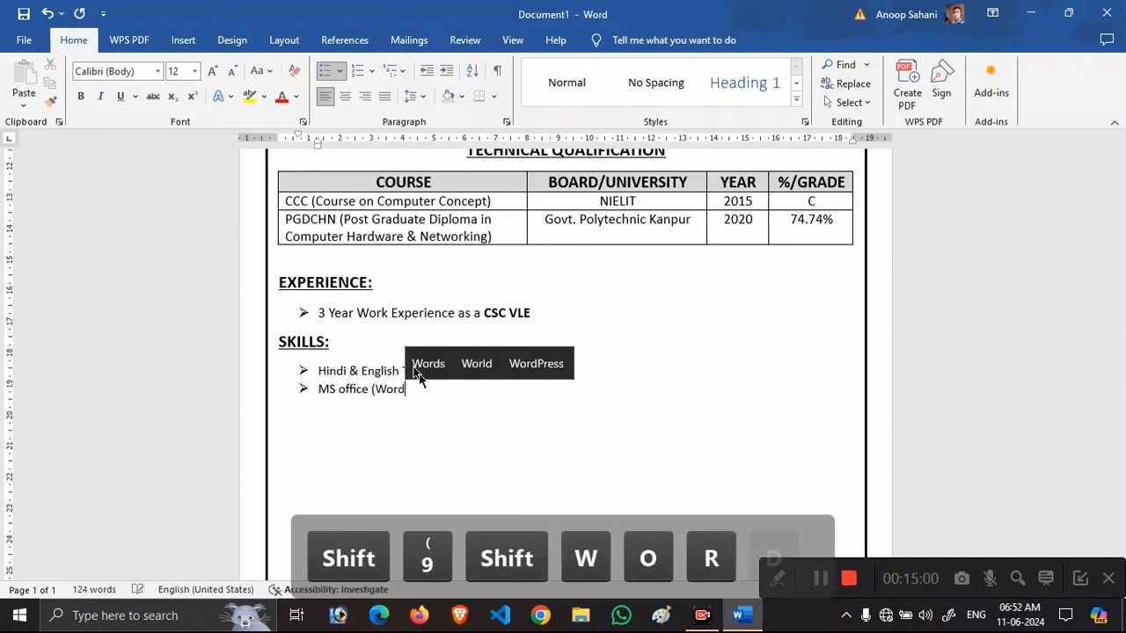
{"action": "key", "text": "BackSpace"}
{"action": "key", "text": "BackSpace"}
{"action": "type", "text": "owerpoint"}
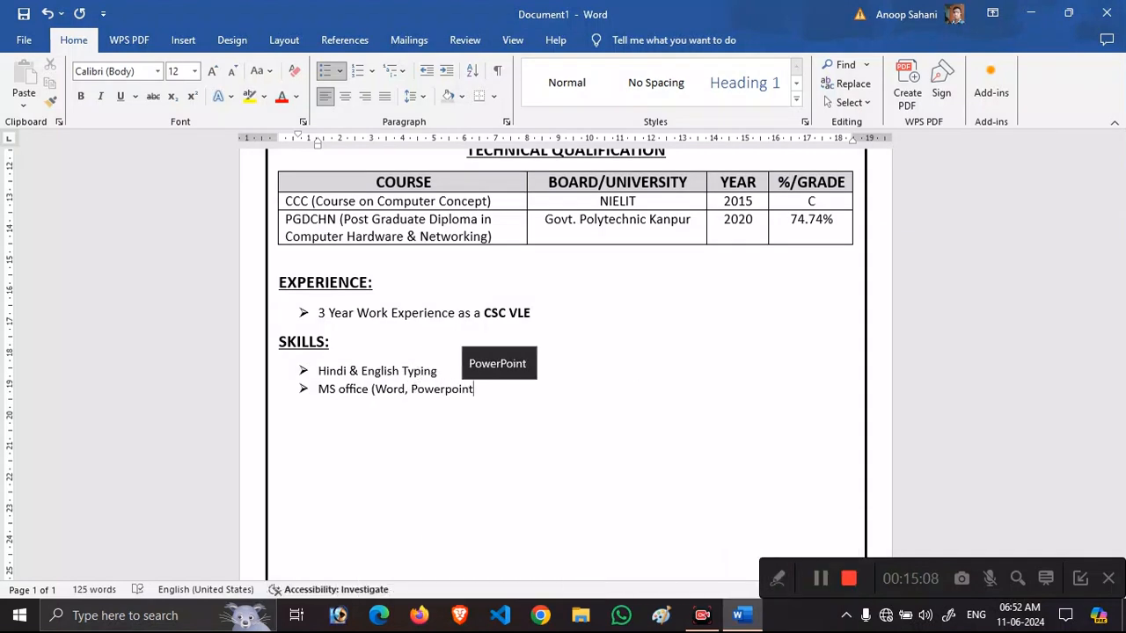
{"action": "type", "text": ", Excel"}
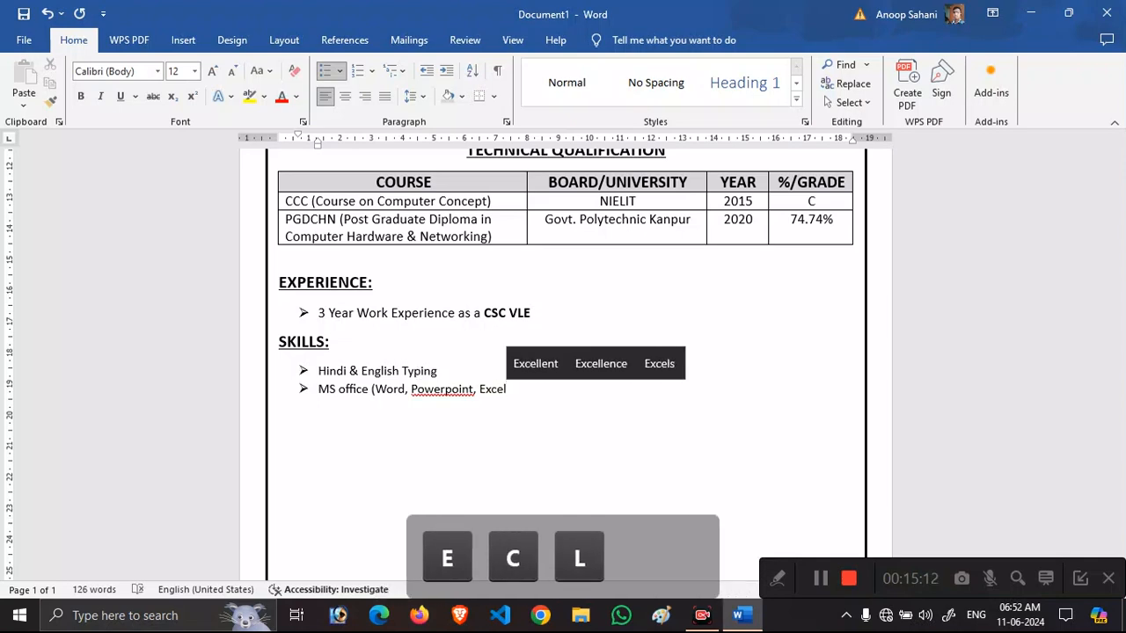
{"action": "type", "text": ")"}
{"action": "right_click", "coordinate": [440, 390]}
{"action": "left_click", "coordinate": [377, 98]}
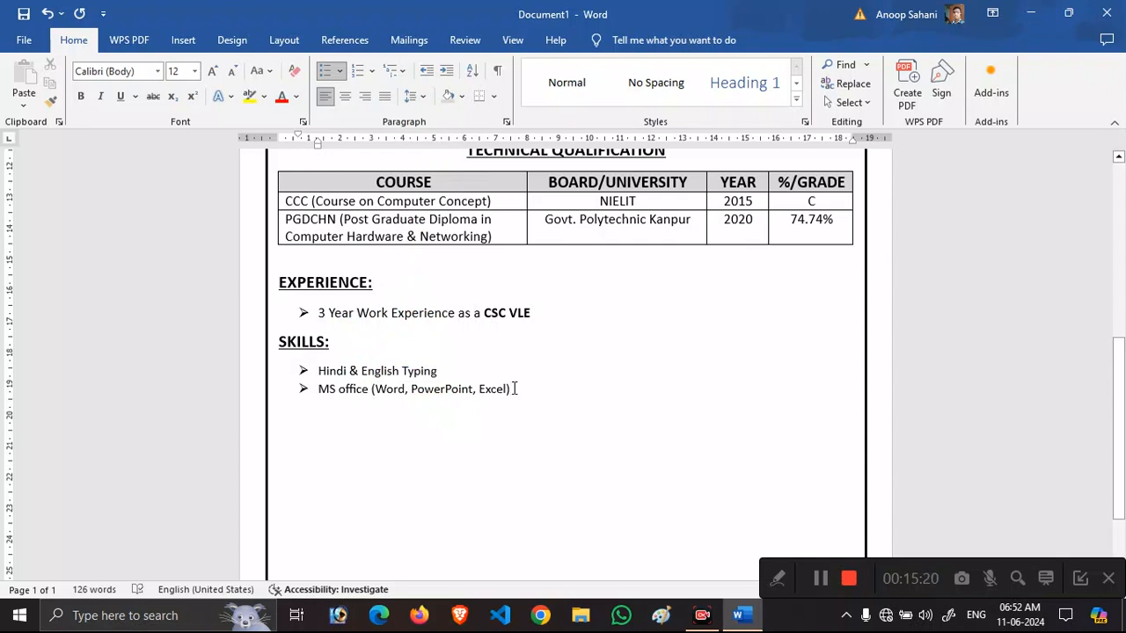
Add skills 'All basic work on Computer', 'Photoshop 7' and the hardware/PC assembly skill, then end the list.
{"action": "key", "text": "Return"}
{"action": "type", "text": "All"}
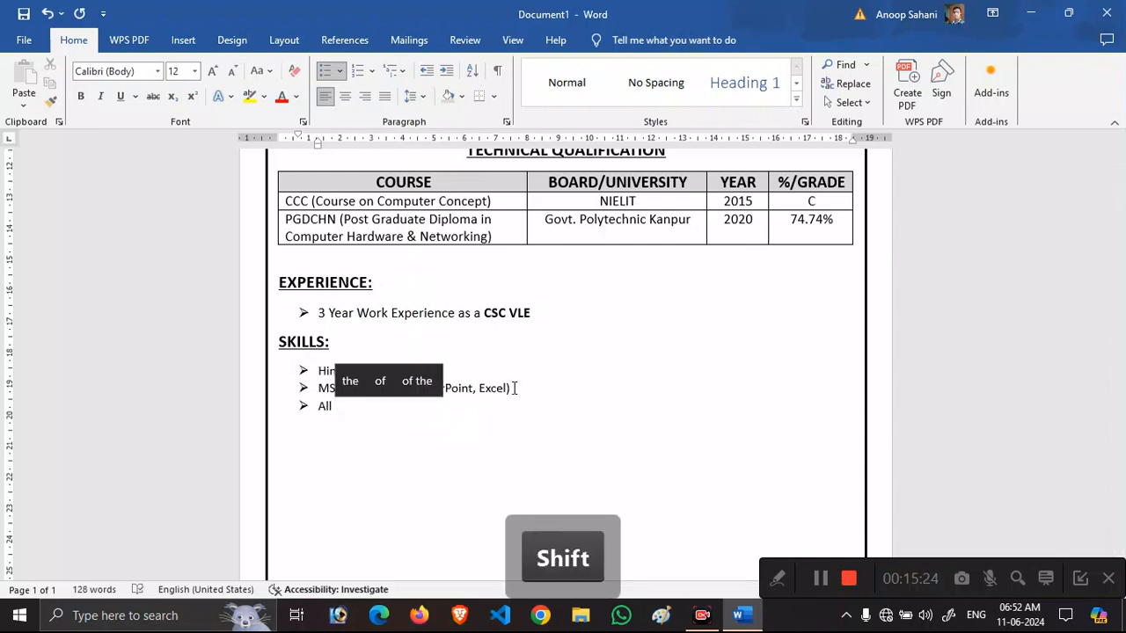
{"action": "type", "text": " B"}
{"action": "key", "text": "BackSpace"}
{"action": "type", "text": "basic"}
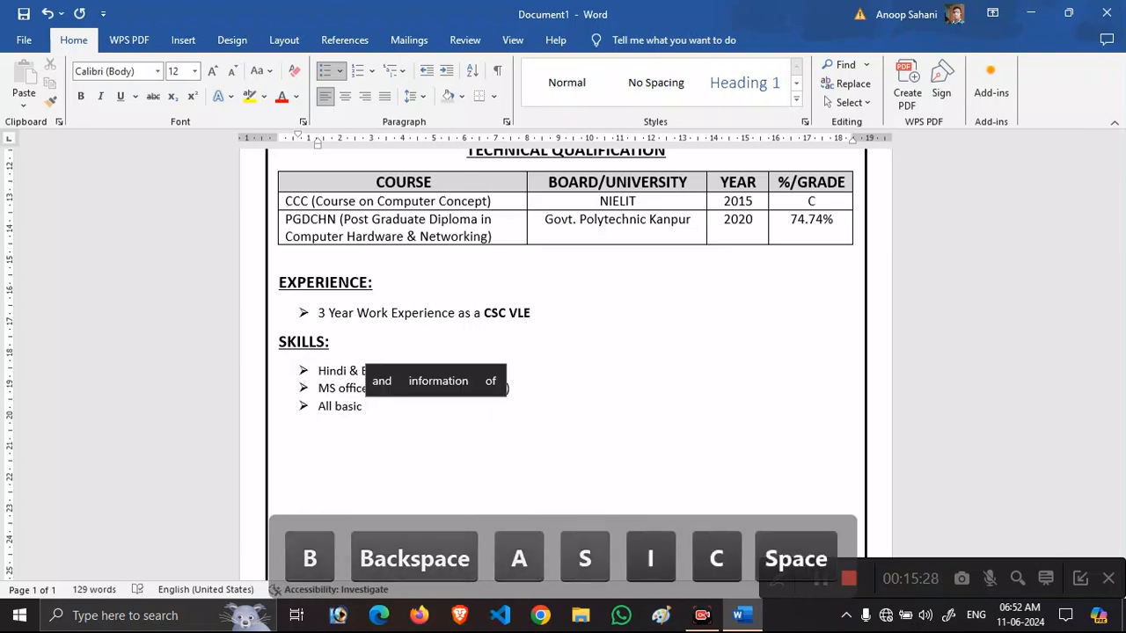
{"action": "type", "text": " work on Computer"}
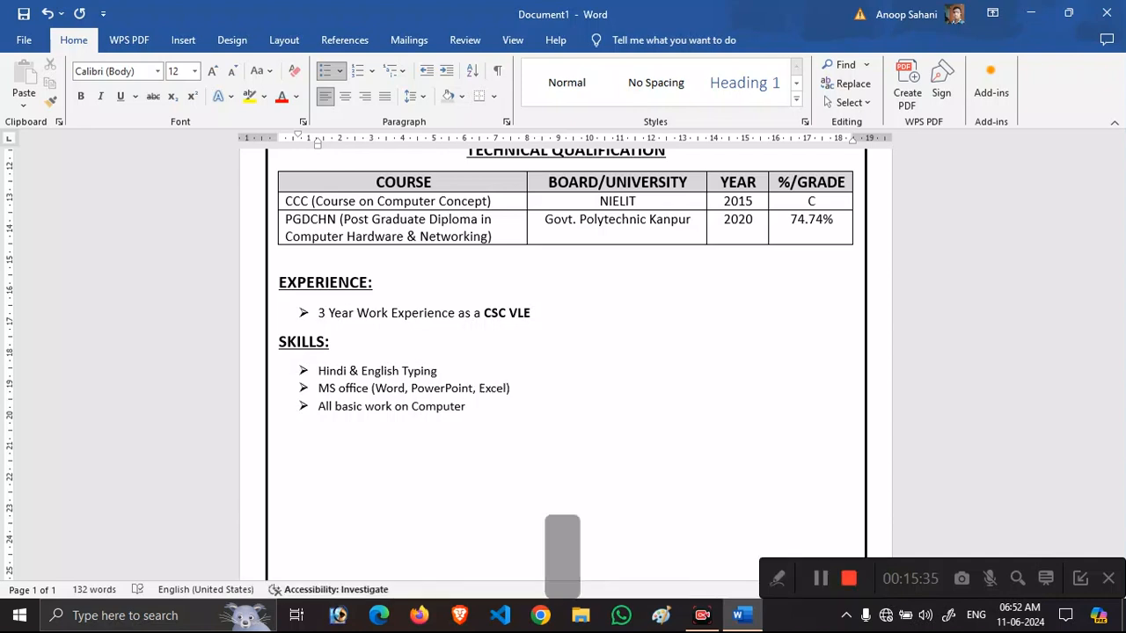
{"action": "key", "text": "Return"}
{"action": "type", "text": "P"}
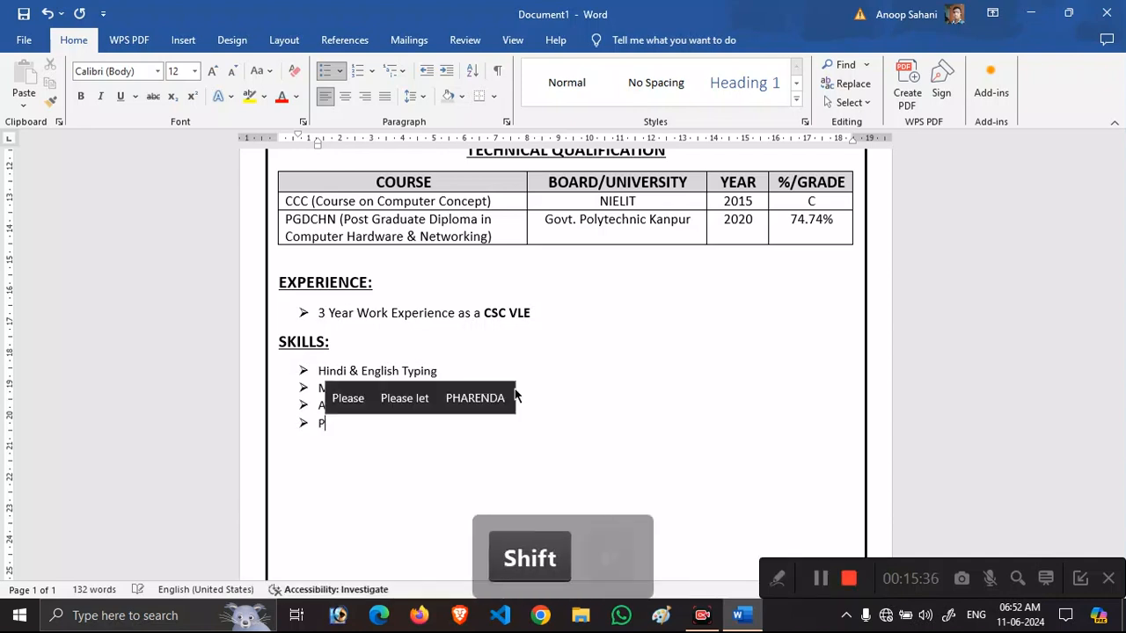
{"action": "type", "text": "hotoshop "}
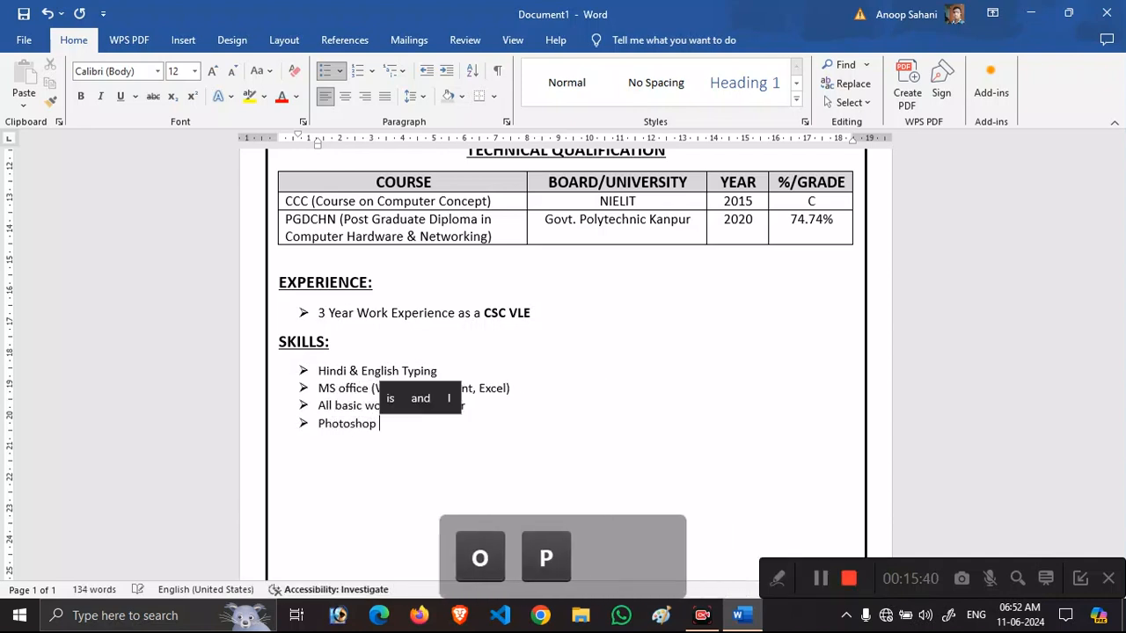
{"action": "type", "text": "7 Knowl"}
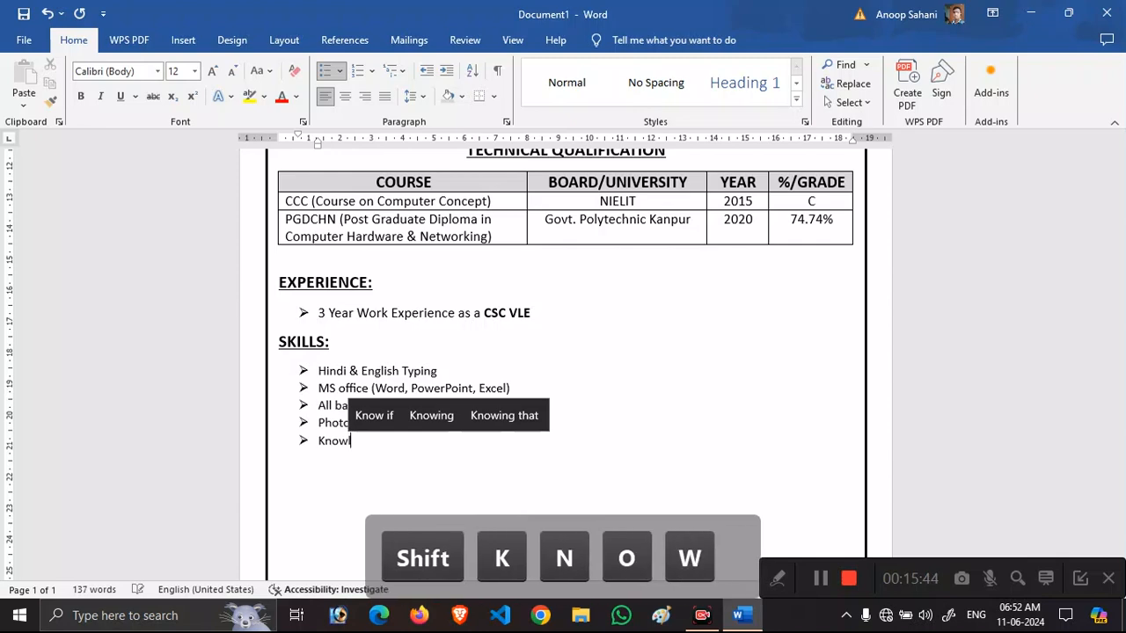
{"action": "type", "text": "edge of Computer"}
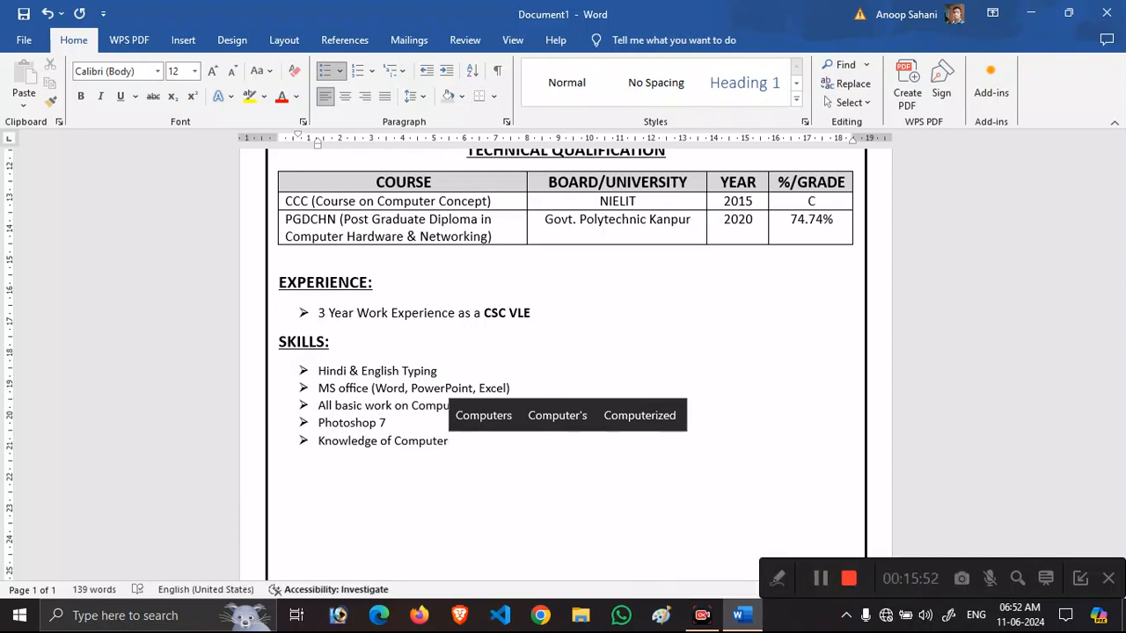
{"action": "type", "text": " Hardware"}
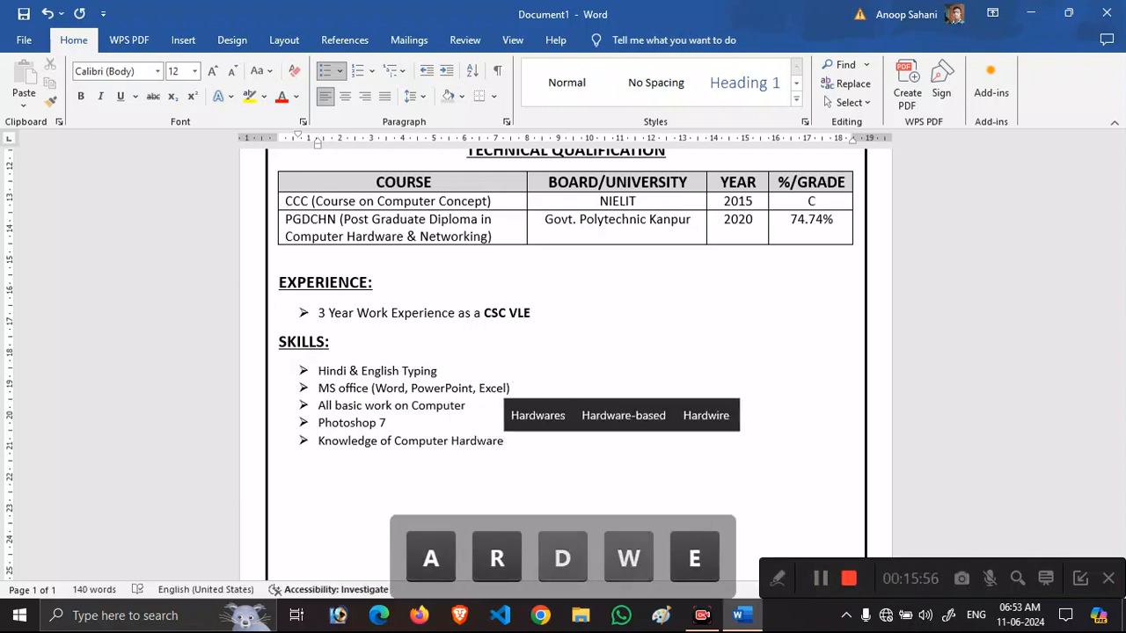
{"action": "type", "text": " & PC"}
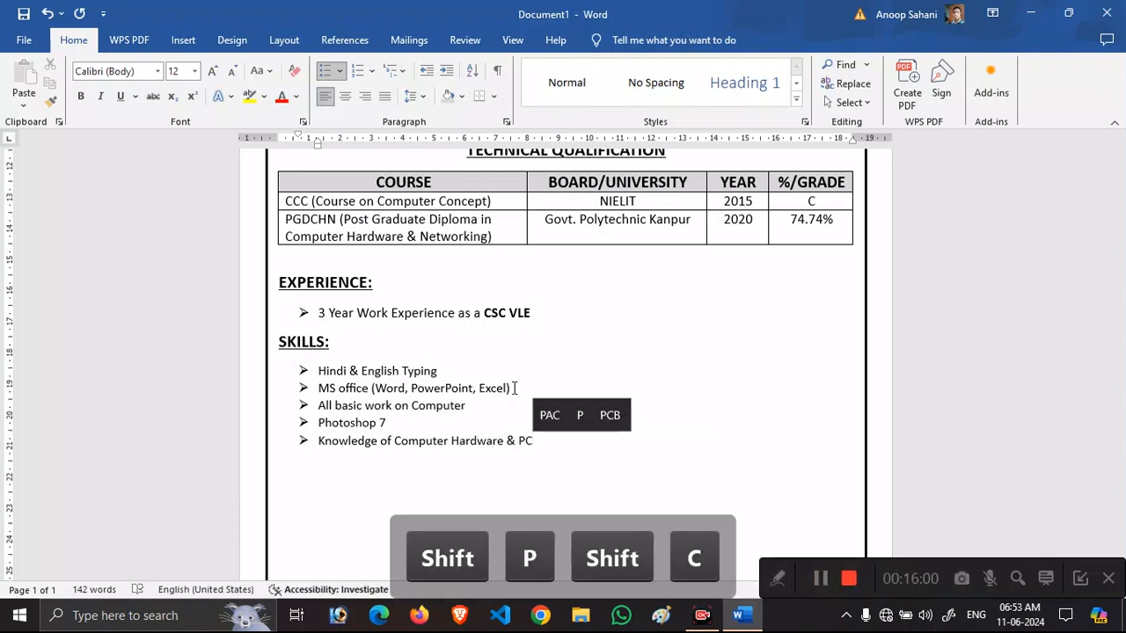
{"action": "type", "text": " assembled"}
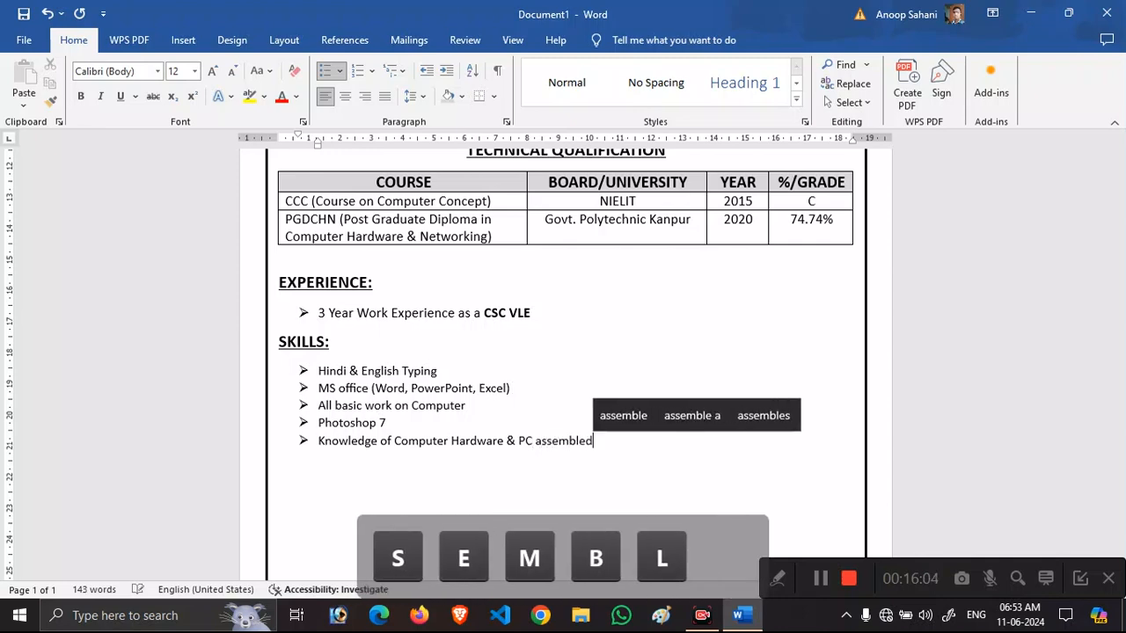
{"action": "type", "text": " according to"}
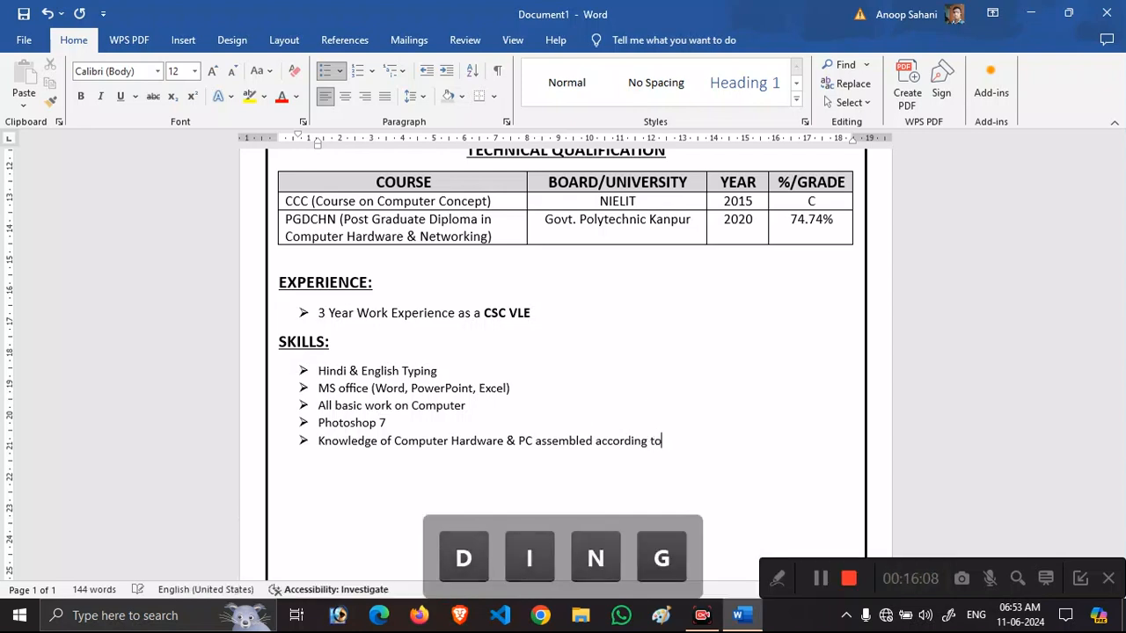
{"action": "type", "text": " requirement"}
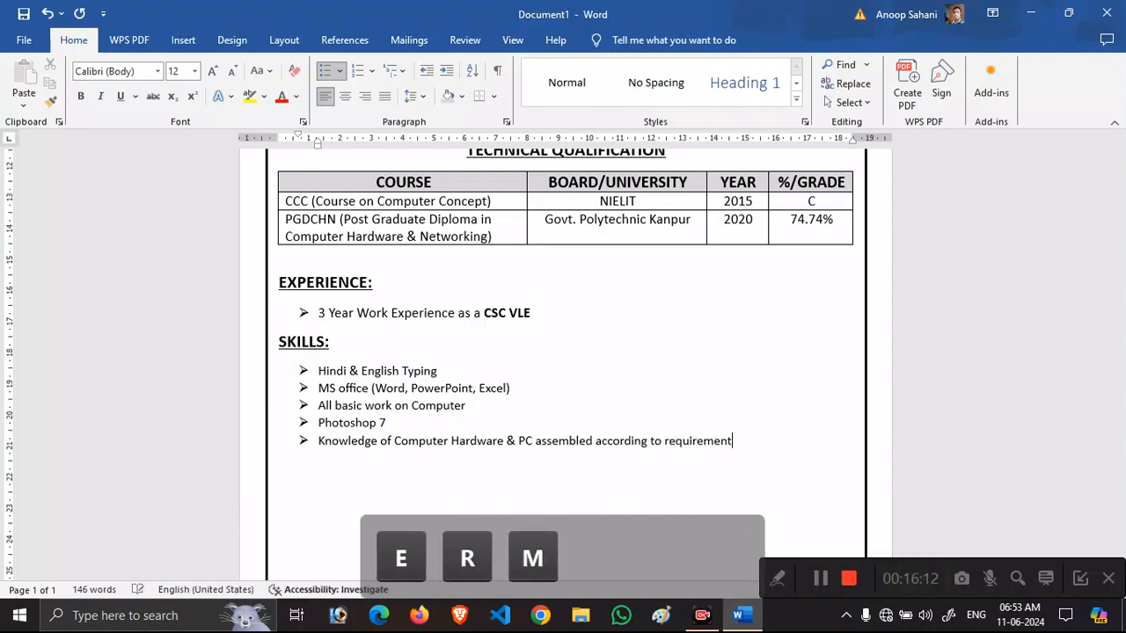
{"action": "type", "text": "s."}
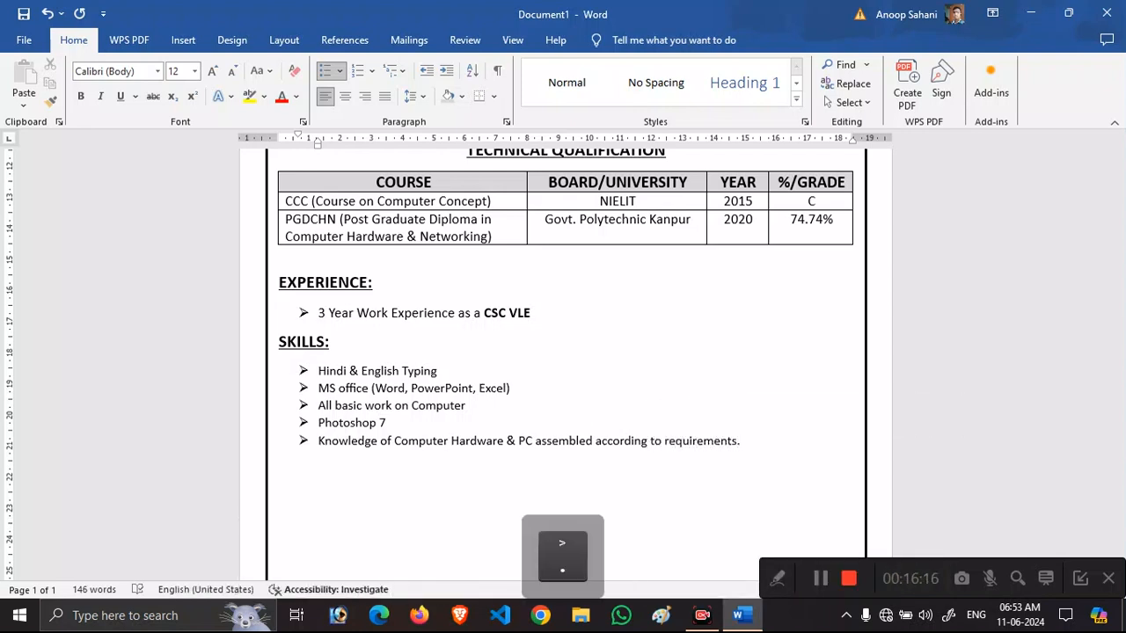
{"action": "key", "text": "Return"}
{"action": "key", "text": "BackSpace"}
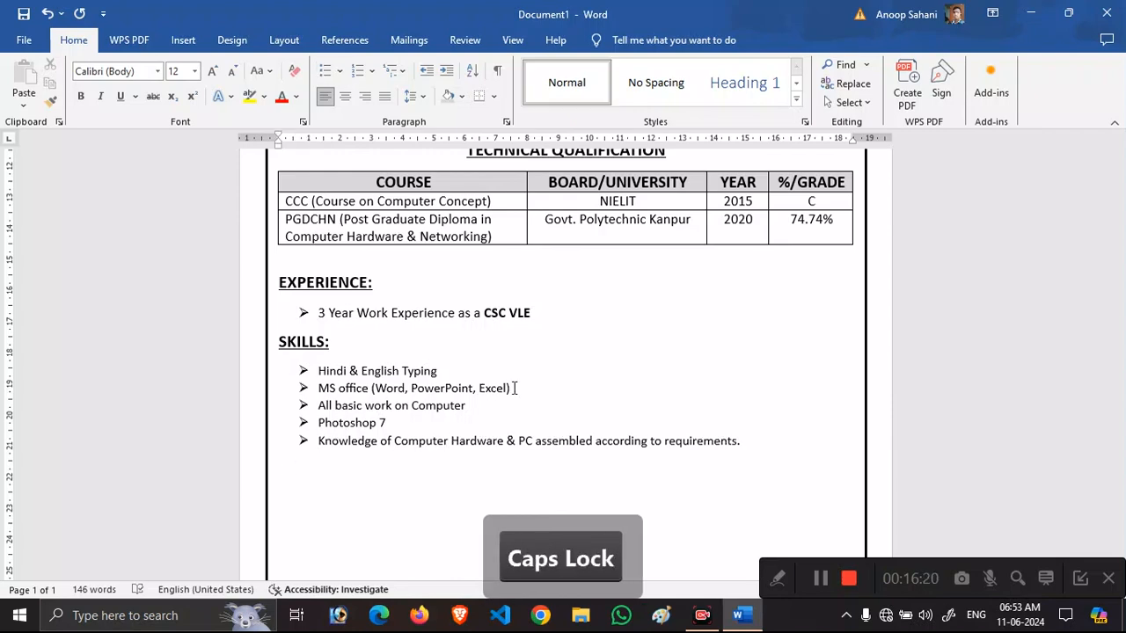
Type 'STRENGTH:' and make it bold, underlined and 16 pt.
{"action": "type", "text": "STRENGTH:"}
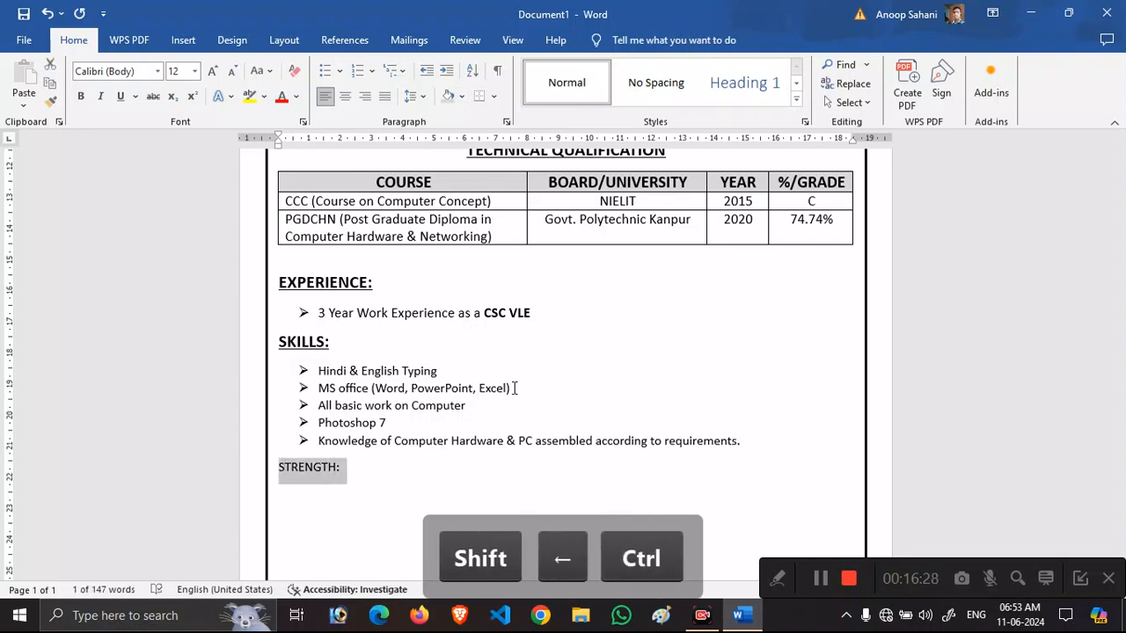
{"action": "key", "text": "ctrl+b"}
{"action": "key", "text": "ctrl+u"}
{"action": "key", "text": "ctrl+shift+period"}
{"action": "key", "text": "ctrl+shift+period"}
{"action": "key", "text": "Right"}
Start a plain 12 pt line below the heading and select the five skill bullets.
{"action": "key", "text": "Return"}
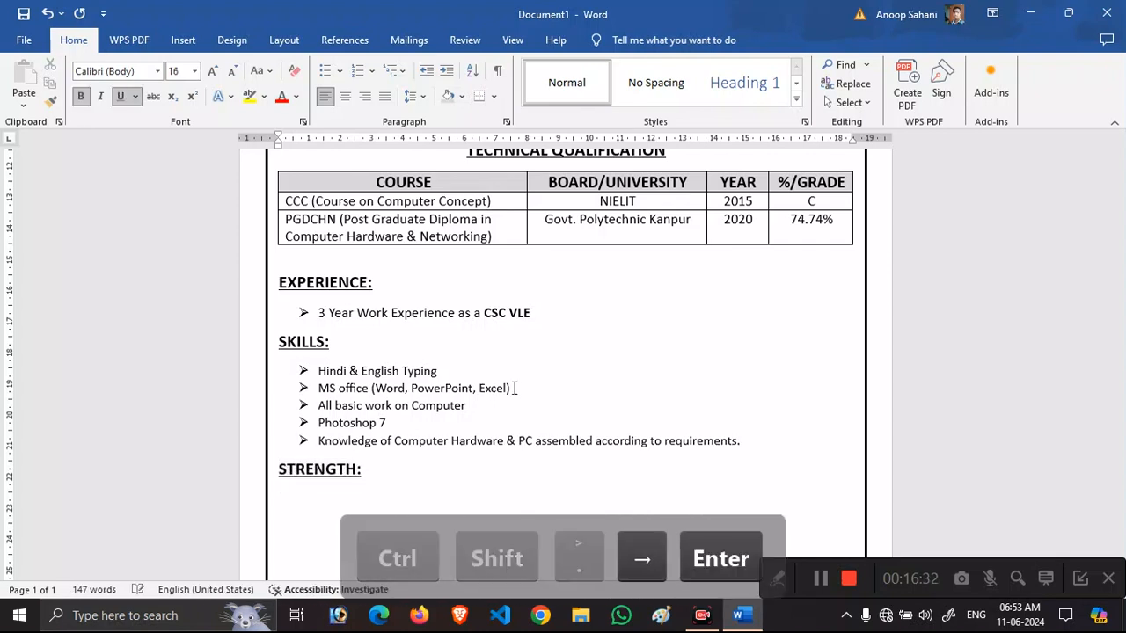
{"action": "key", "text": "ctrl+b"}
{"action": "key", "text": "ctrl+u"}
{"action": "key", "text": "ctrl+shift+comma"}
{"action": "key", "text": "ctrl+shift+comma"}
{"action": "left_click_drag", "start_coordinate": [743, 441], "coordinate": [317, 370]}
Set the selected skills list to 13 pt.
{"action": "left_click", "coordinate": [178, 71]}
{"action": "type", "text": "13"}
{"action": "key", "text": "Return"}
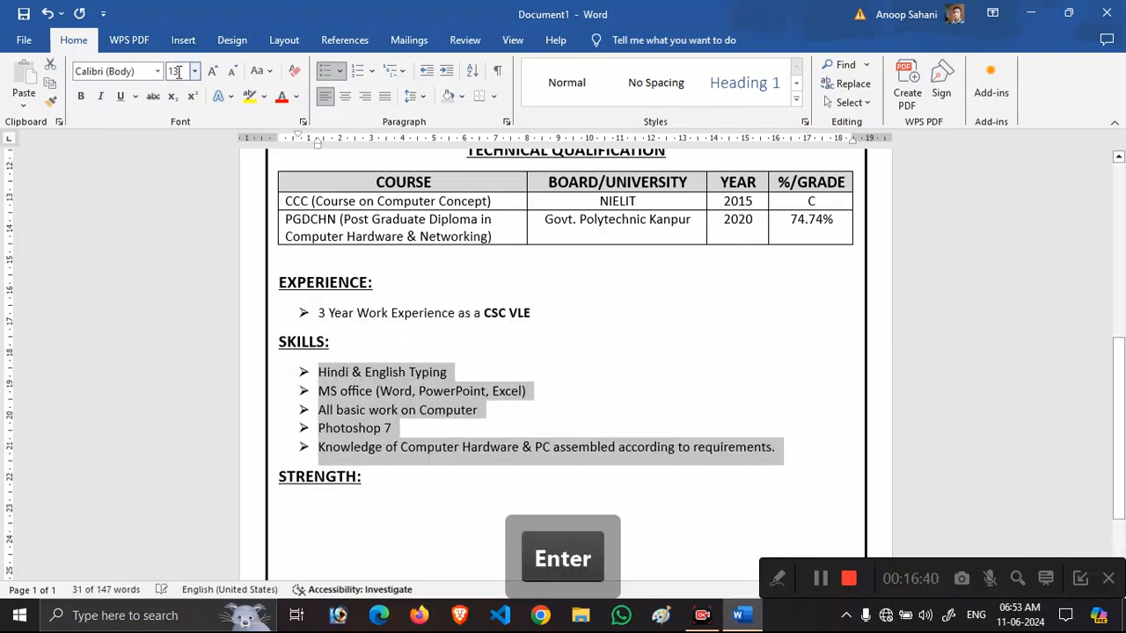
{"action": "left_click", "coordinate": [382, 483]}
{"action": "scroll", "coordinate": [609, 419], "scroll_direction": "down", "scroll_amount": 2}
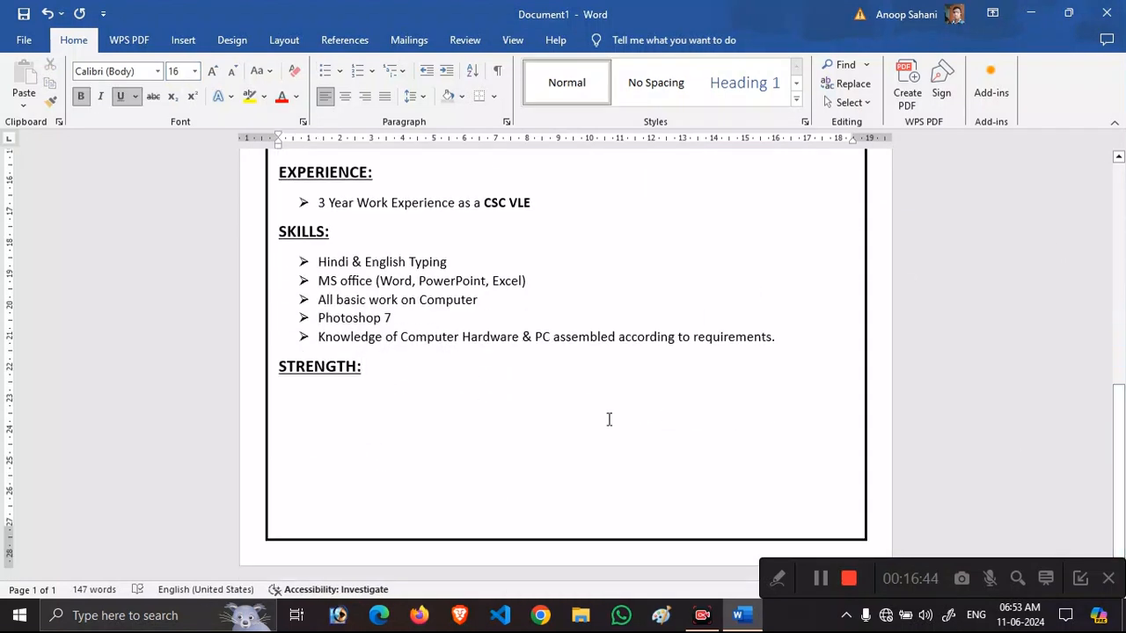
Add bullets 'Hard & Smart Work' and 'Quick Learner' under STRENGTH:.
{"action": "key", "text": "Return"}
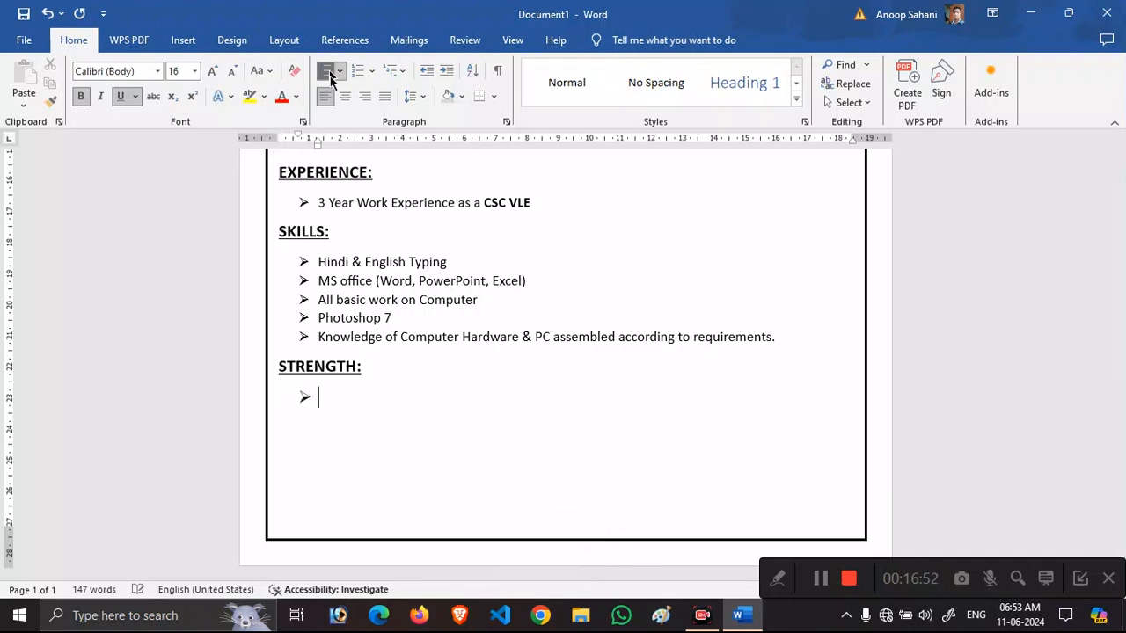
{"action": "type", "text": "Har"}
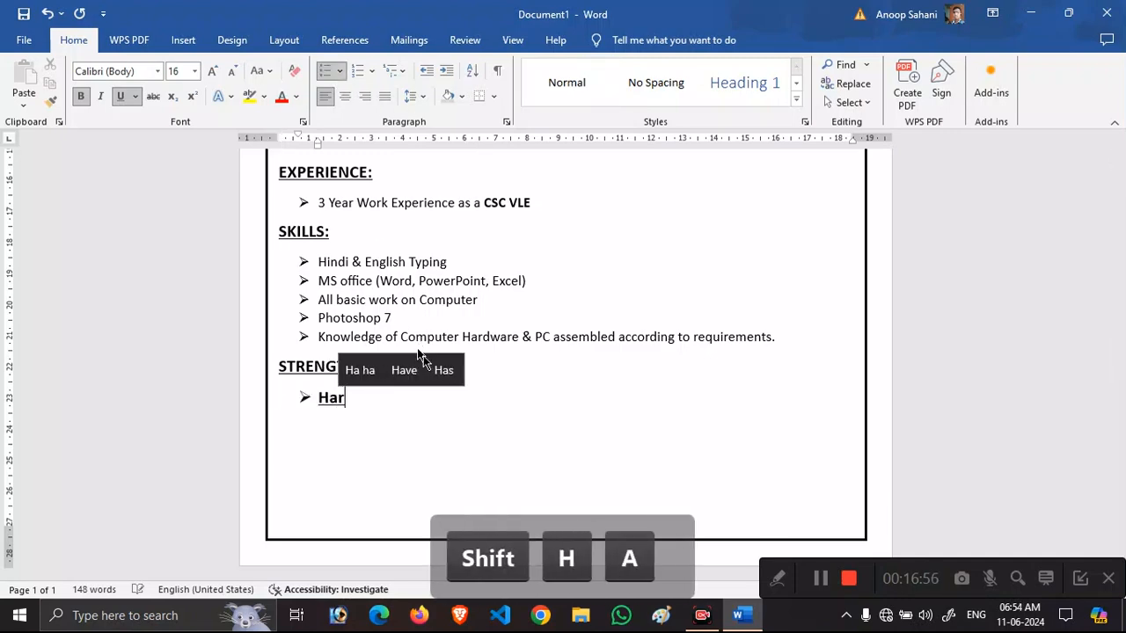
{"action": "type", "text": "d & Smart"}
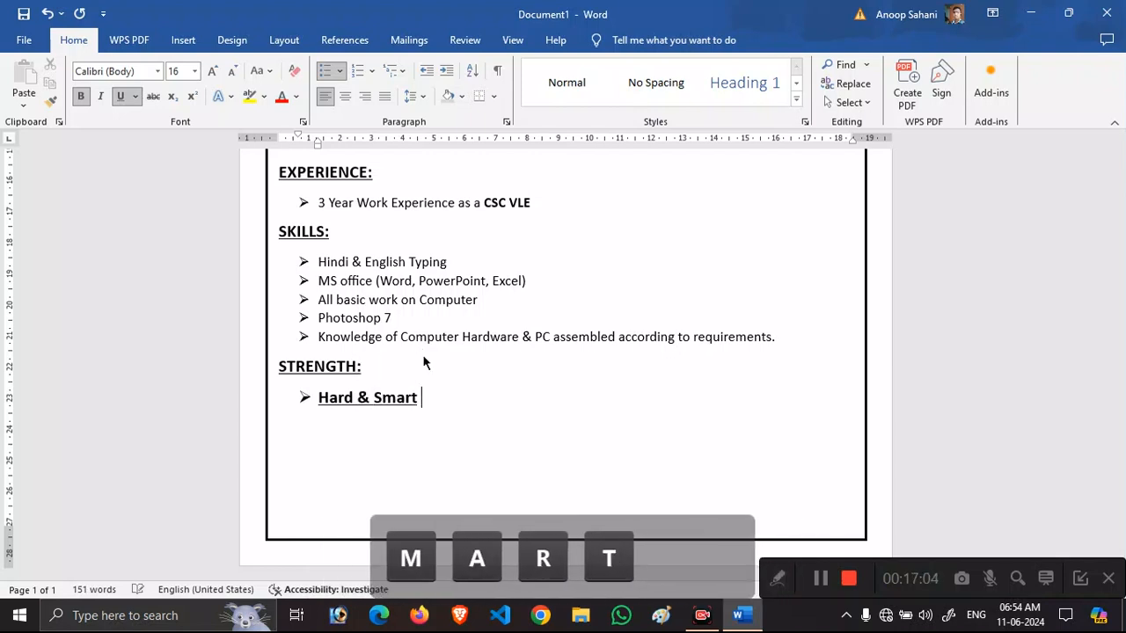
{"action": "type", "text": " Work"}
{"action": "key", "text": "Return"}
{"action": "type", "text": "Q"}
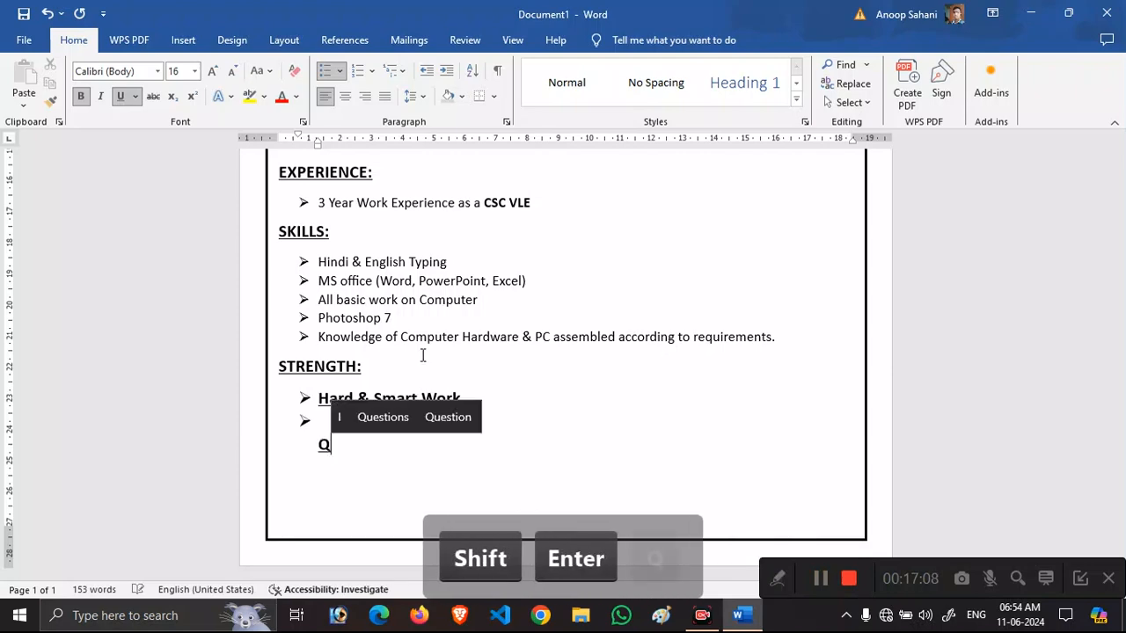
{"action": "key", "text": "BackSpace"}
{"action": "type", "text": "Quick "}
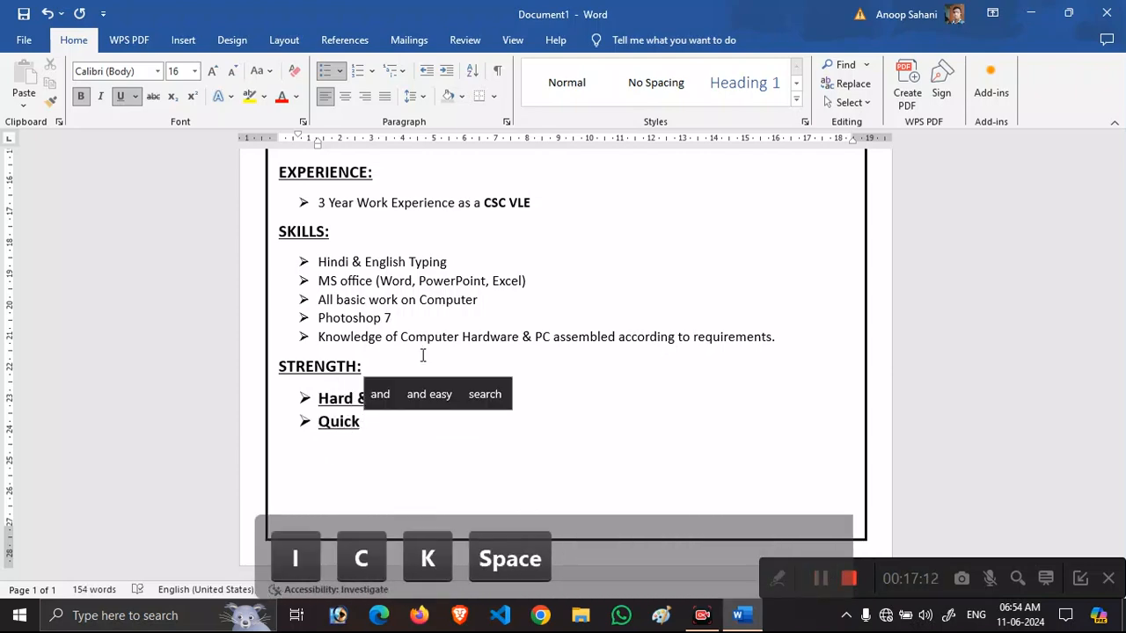
{"action": "type", "text": "Learner"}
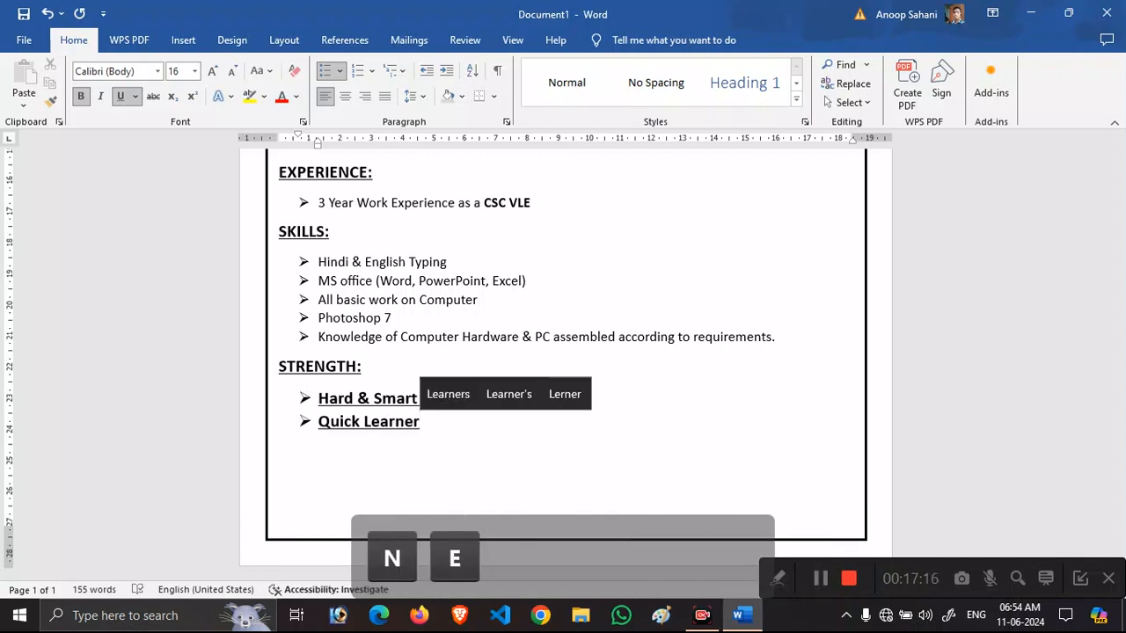
Make both strength entries plain 13 pt text without bold or underline.
{"action": "key", "text": "shift+Up"}
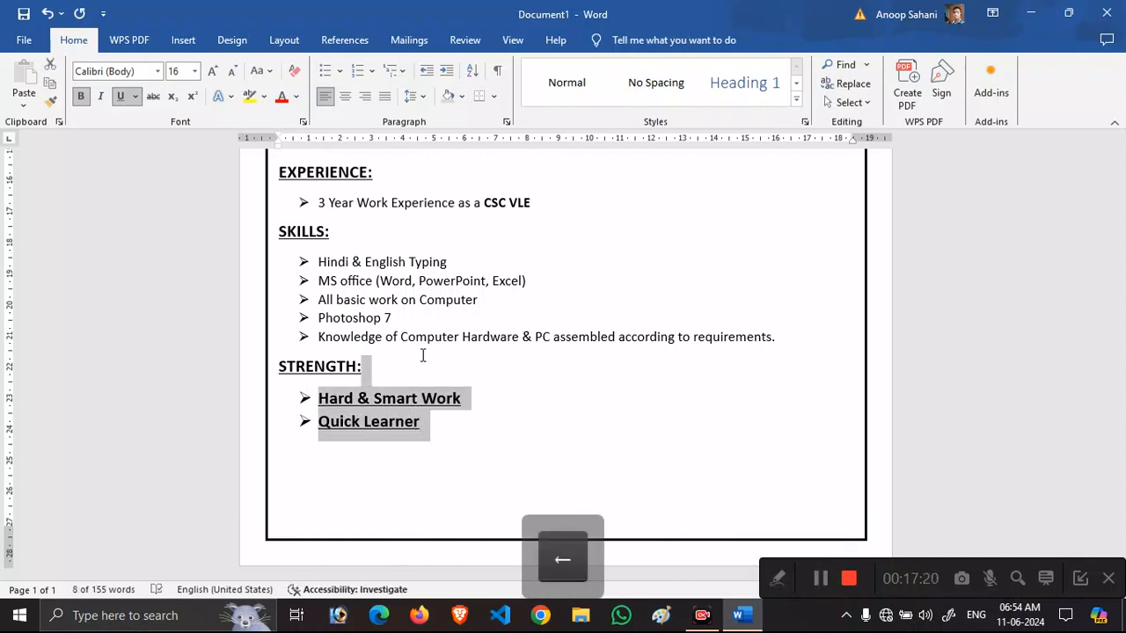
{"action": "key", "text": "ctrl+b"}
{"action": "key", "text": "ctrl+u"}
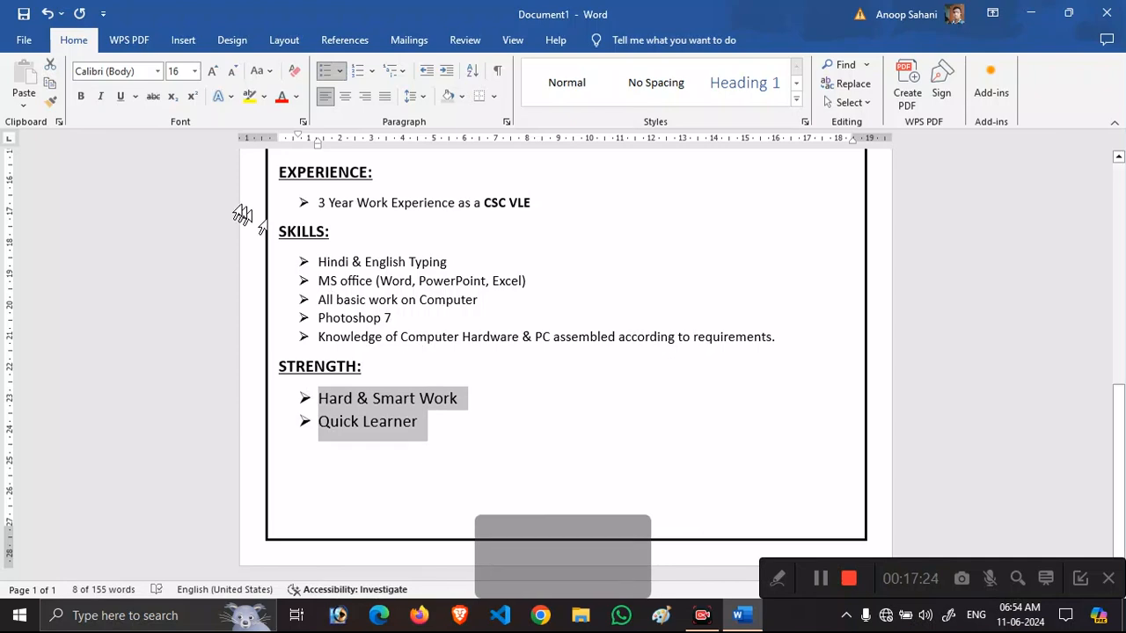
{"action": "left_click", "coordinate": [185, 74]}
{"action": "type", "text": "13"}
{"action": "key", "text": "Return"}
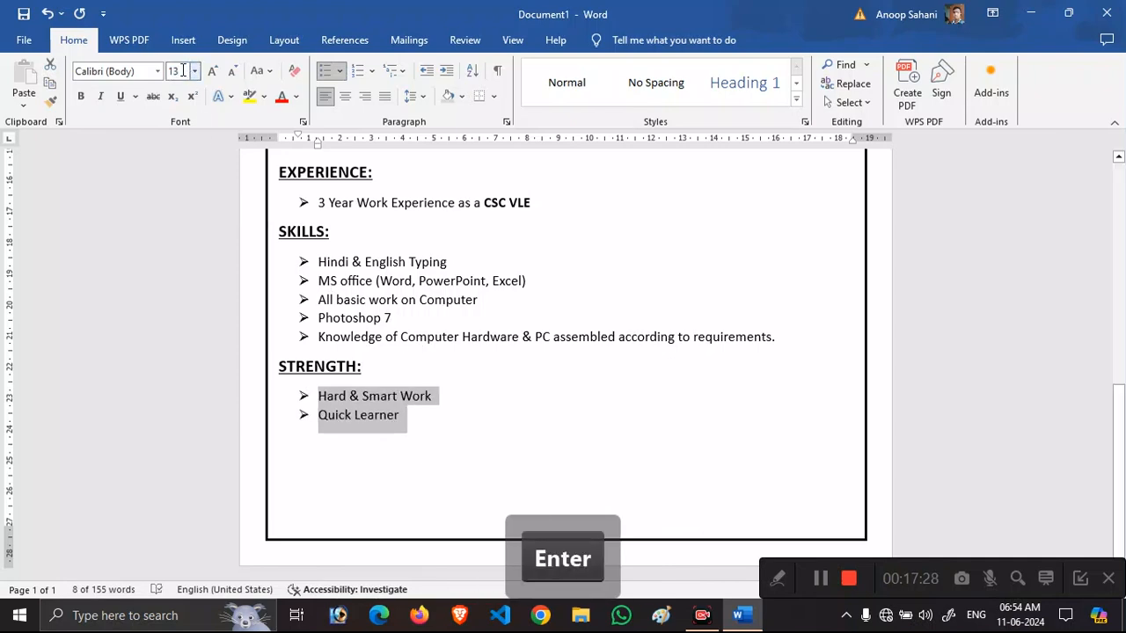
{"action": "left_click", "coordinate": [418, 424]}
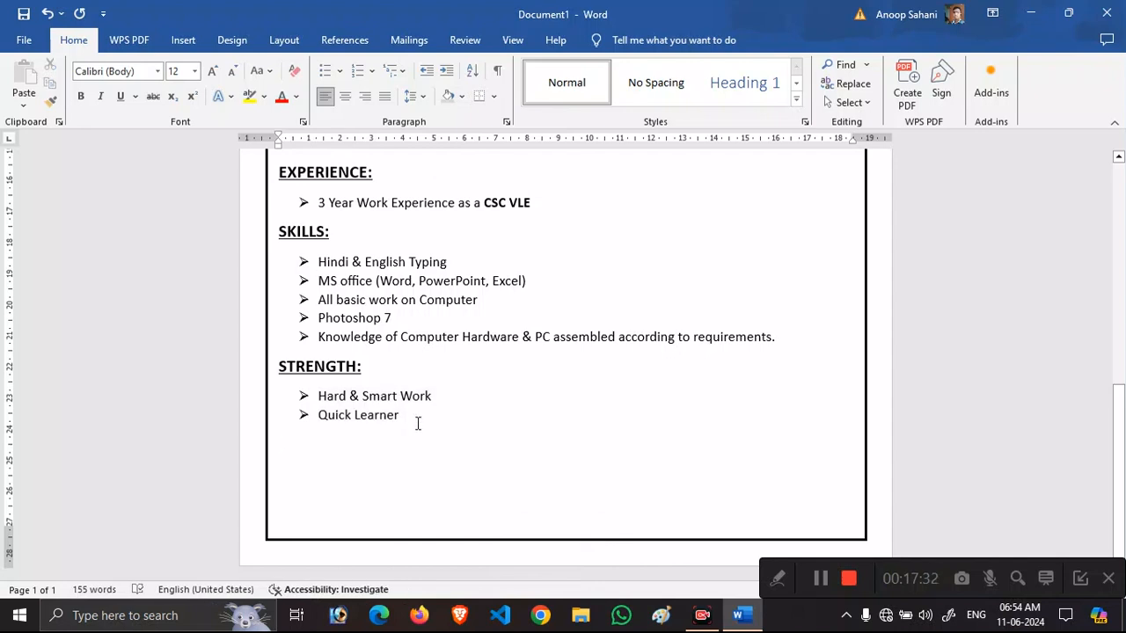
Add 'PERSONAL INFORMATION' on a new line as a centred, bold, underlined 16 pt heading.
{"action": "key", "text": "Return"}
{"action": "key", "text": "Return"}
{"action": "type", "text": "PERSONAL I"}
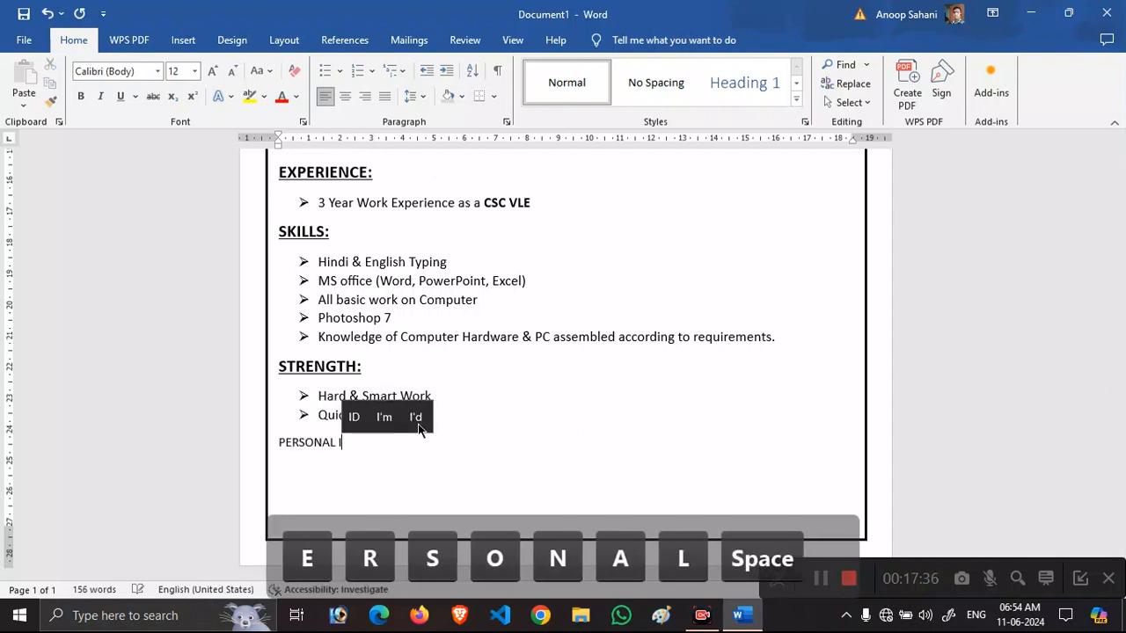
{"action": "type", "text": "NFORMATION"}
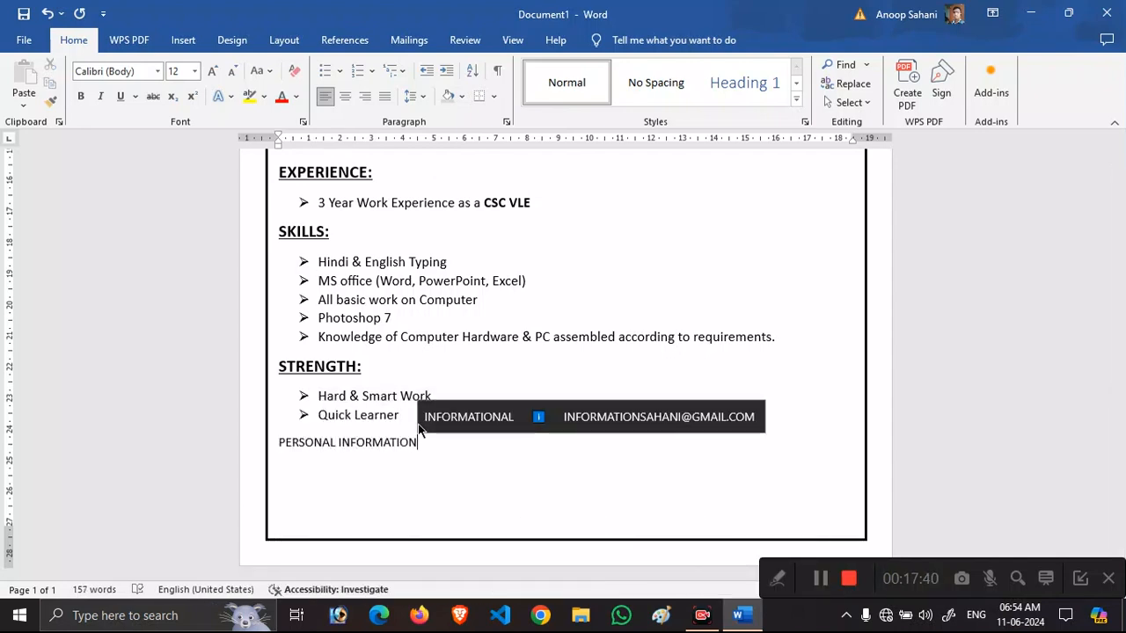
{"action": "key", "text": "shift+Left"}
{"action": "key", "text": "shift+Left"}
{"action": "key", "text": "shift+Left"}
{"action": "key", "text": "shift+Left"}
{"action": "key", "text": "shift+Left"}
{"action": "key", "text": "shift+Left"}
{"action": "key", "text": "shift+Left"}
{"action": "key", "text": "shift+Left"}
{"action": "key", "text": "shift+Left"}
{"action": "key", "text": "shift+Left"}
{"action": "key", "text": "shift+Left"}
{"action": "key", "text": "shift+Left"}
{"action": "key", "text": "shift+Left"}
{"action": "key", "text": "shift+Left"}
{"action": "key", "text": "shift+Left"}
{"action": "key", "text": "shift+Left"}
{"action": "key", "text": "shift+Left"}
{"action": "key", "text": "shift+Left"}
{"action": "key", "text": "shift+Left"}
{"action": "key", "text": "shift+Left"}
{"action": "key", "text": "ctrl+e"}
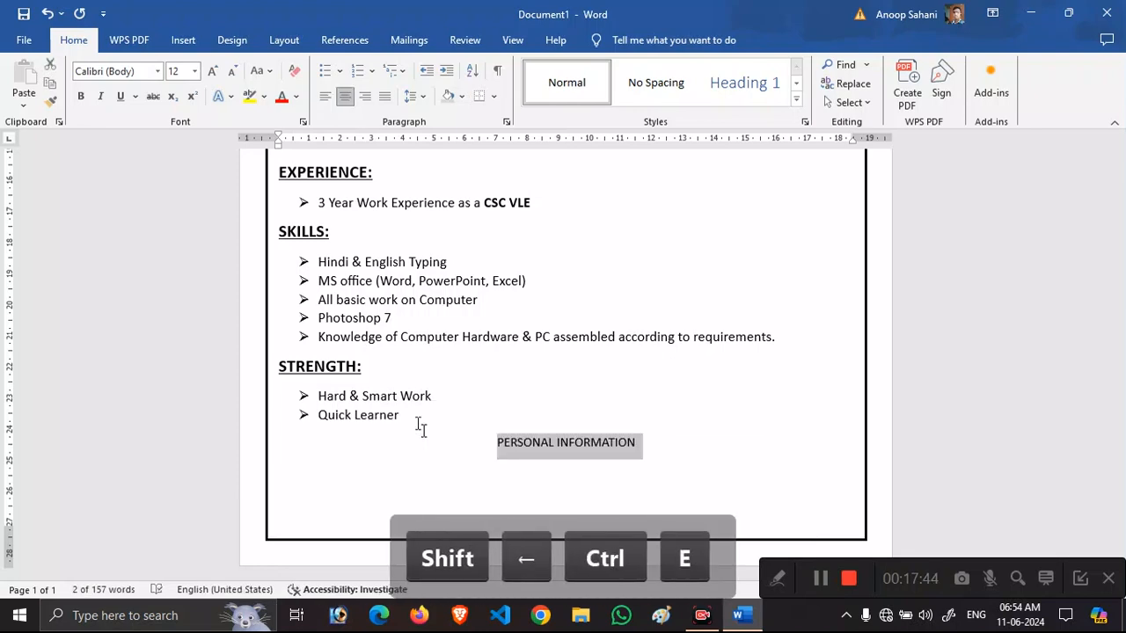
{"action": "key", "text": "ctrl+b"}
{"action": "key", "text": "ctrl+shift+period"}
{"action": "key", "text": "ctrl+shift+period"}
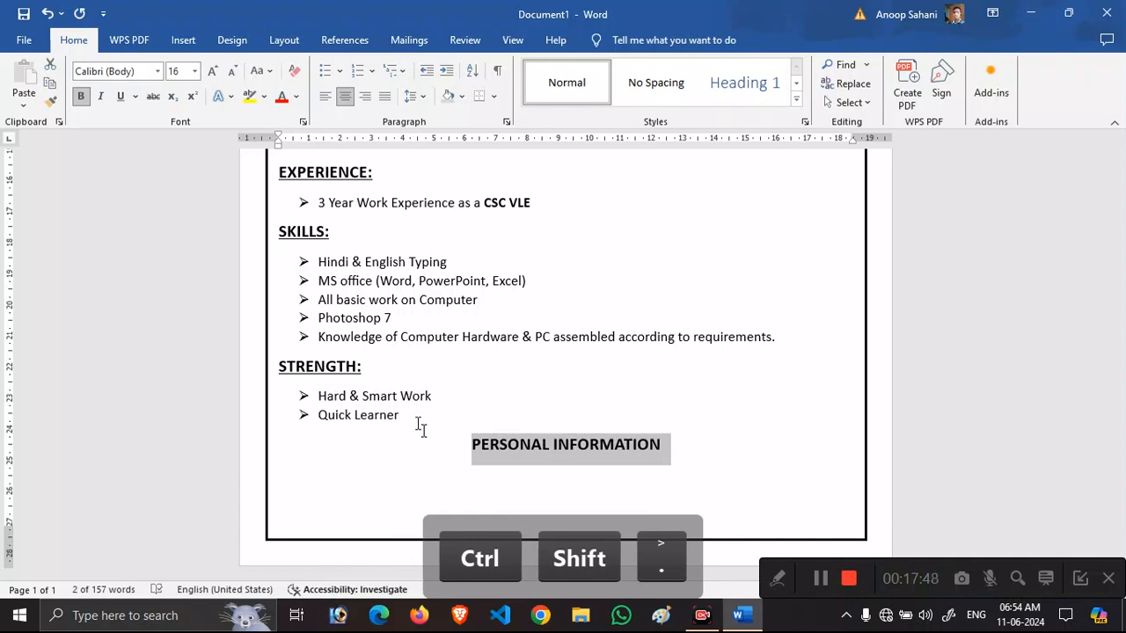
{"action": "key", "text": "ctrl+u"}
{"action": "left_click", "coordinate": [628, 423]}
Remove the space after the career objective paragraph.
{"action": "scroll", "coordinate": [1123, 250], "scroll_direction": "up", "scroll_amount": 5}
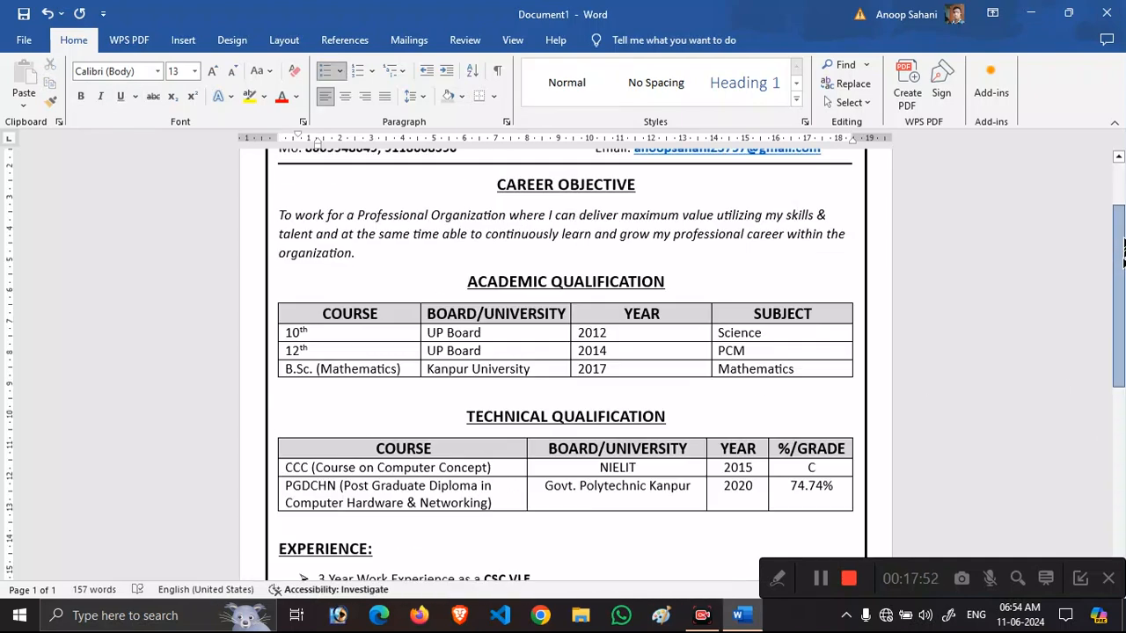
{"action": "scroll", "coordinate": [1123, 250], "scroll_direction": "up", "scroll_amount": 2}
{"action": "left_click", "coordinate": [630, 322]}
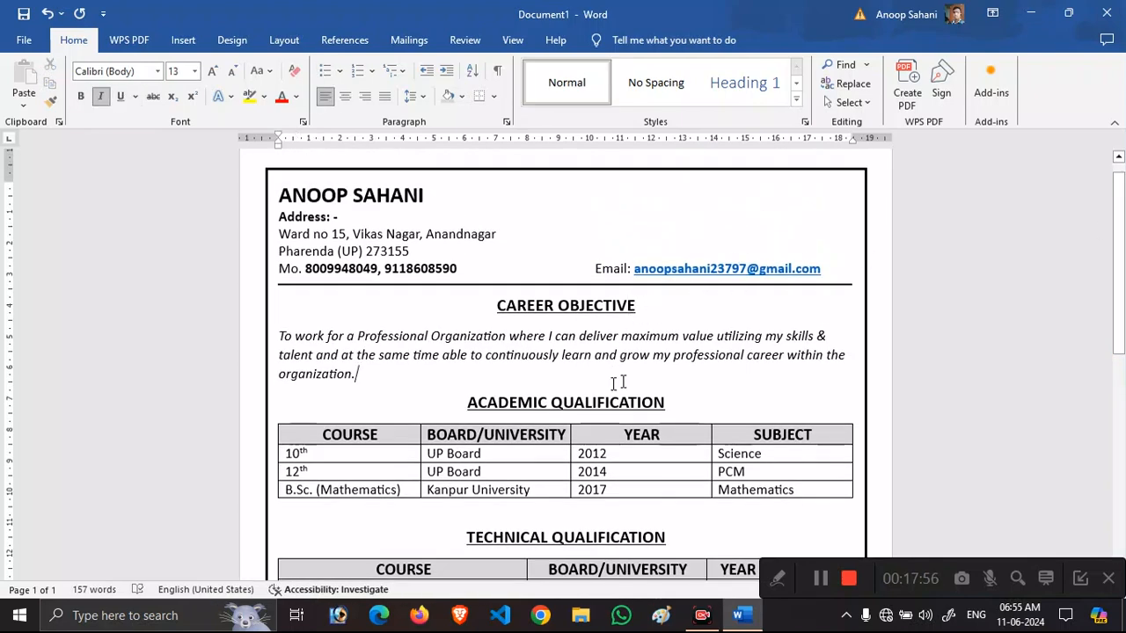
{"action": "left_click", "coordinate": [419, 94]}
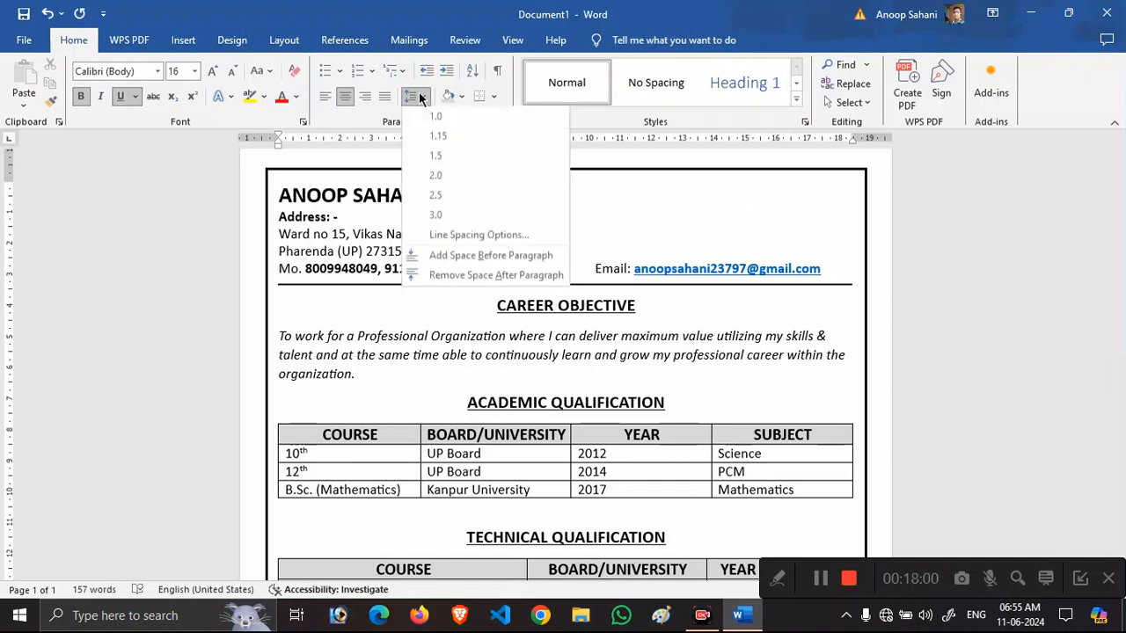
{"action": "left_click", "coordinate": [443, 276]}
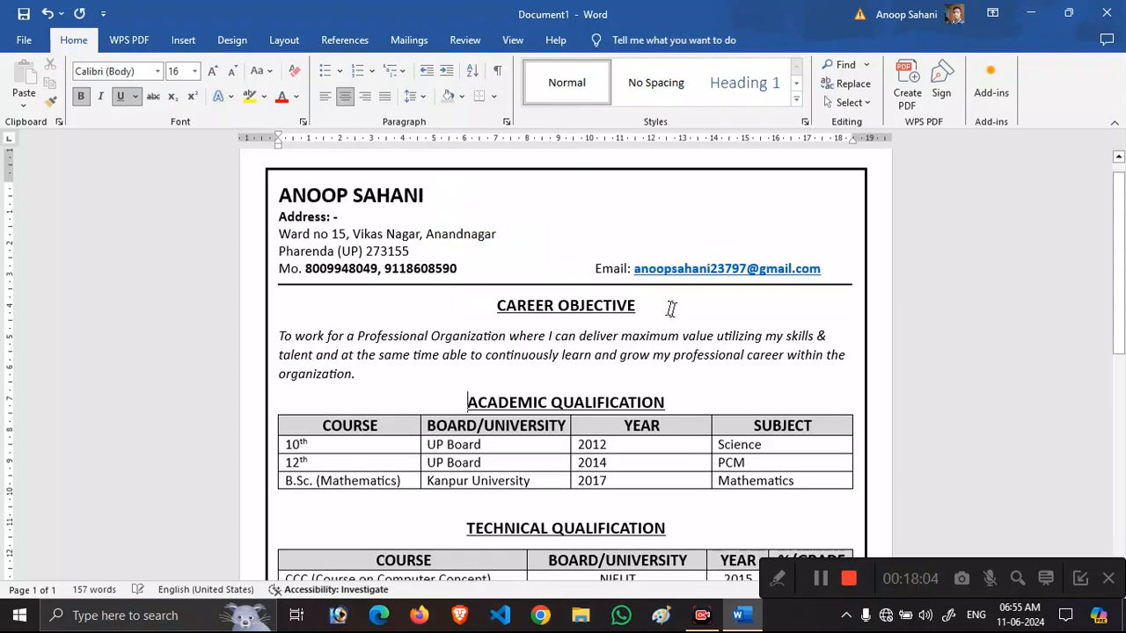
Adjust the Line Spacing paragraph-space options across the whole document to remove extra gaps.
{"action": "key", "text": "ctrl+a"}
{"action": "left_click", "coordinate": [418, 94]}
{"action": "left_click", "coordinate": [444, 257]}
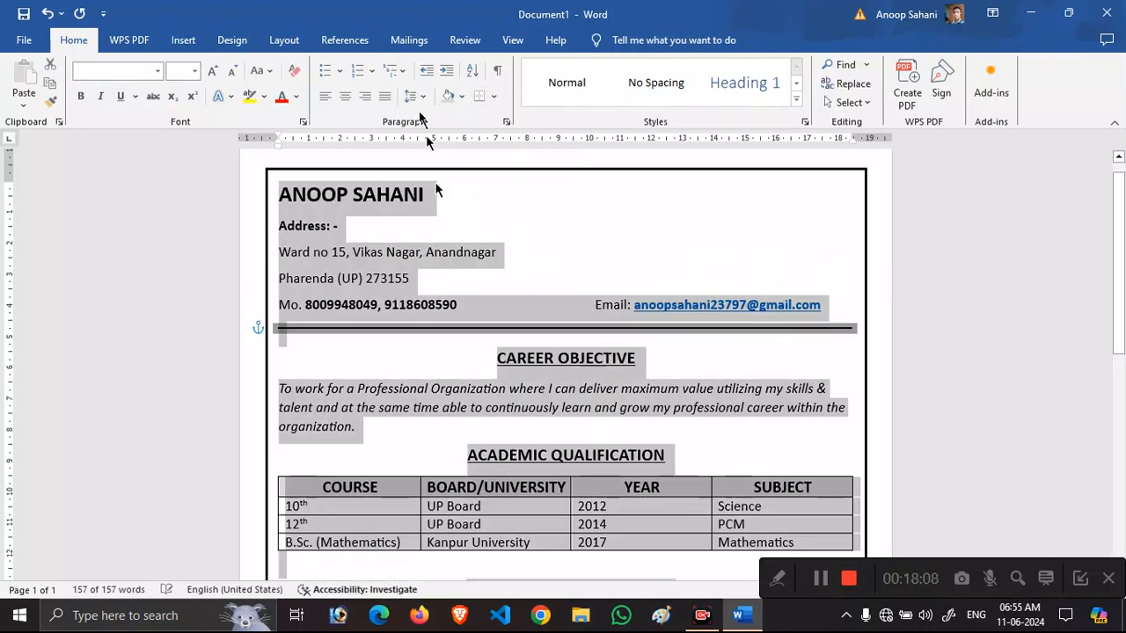
{"action": "left_click", "coordinate": [419, 94]}
{"action": "left_click", "coordinate": [458, 278]}
{"action": "left_click", "coordinate": [419, 94]}
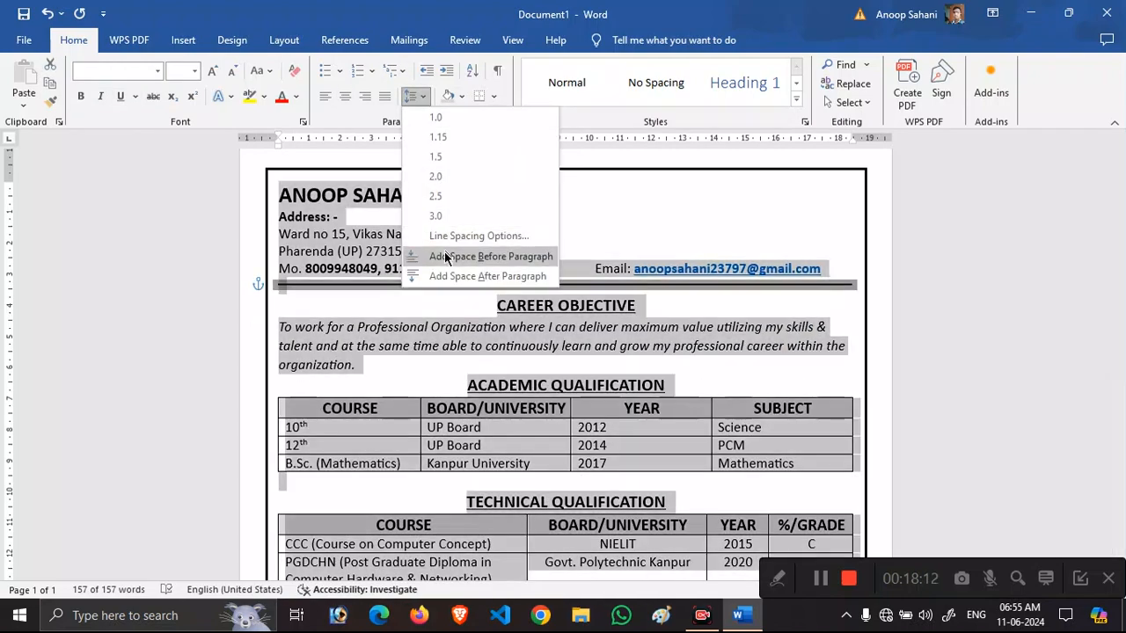
{"action": "left_click", "coordinate": [490, 254]}
{"action": "left_click", "coordinate": [419, 94]}
{"action": "left_click", "coordinate": [442, 250]}
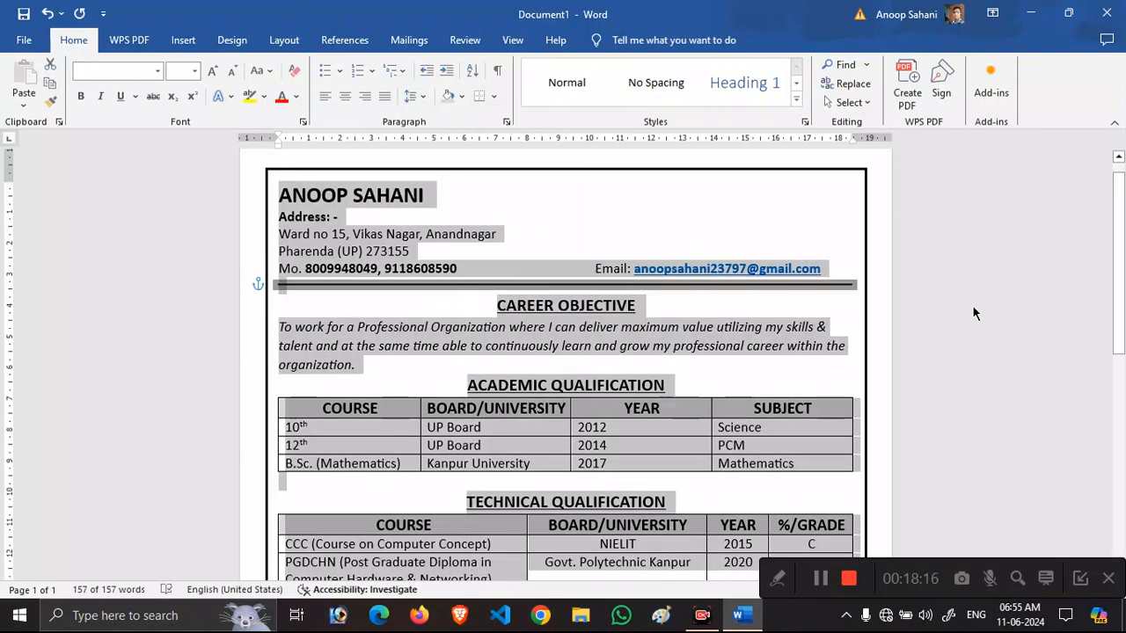
{"action": "left_click", "coordinate": [972, 312]}
{"action": "scroll", "coordinate": [617, 410], "scroll_direction": "down", "scroll_amount": 8}
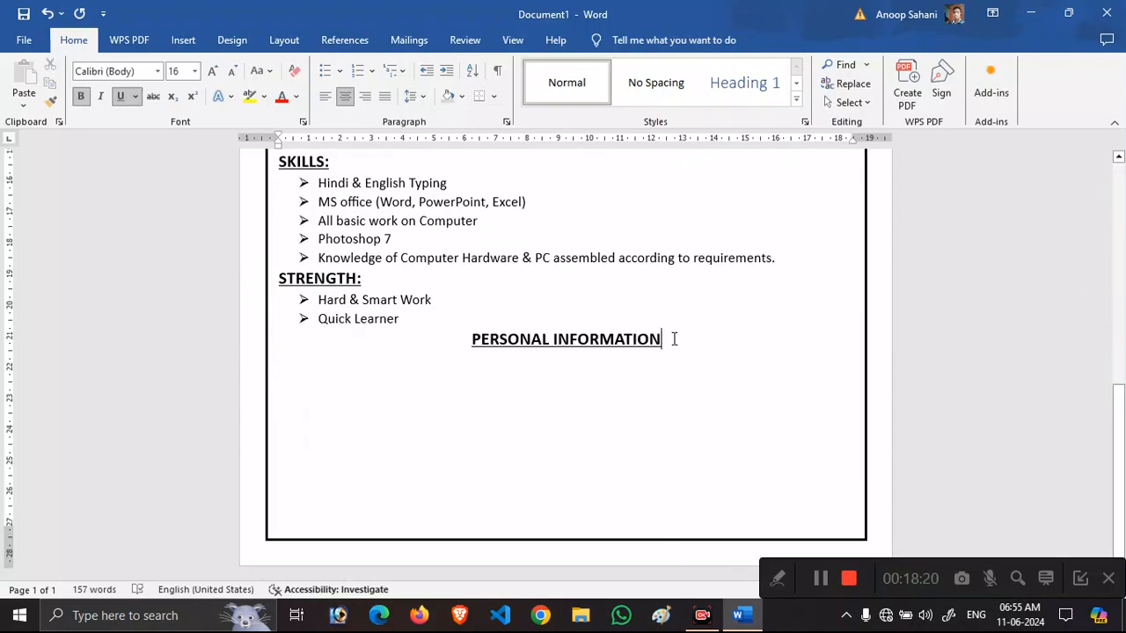
Start a non-bold 13 pt line below the PERSONAL INFORMATION heading.
{"action": "key", "text": "Return"}
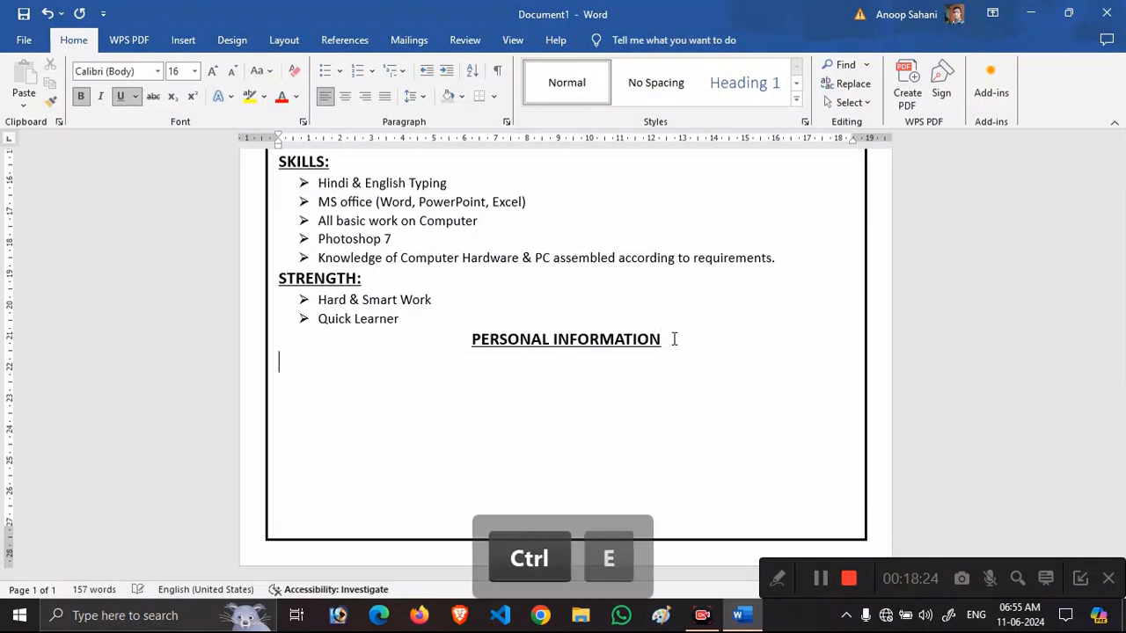
{"action": "key", "text": "ctrl+b"}
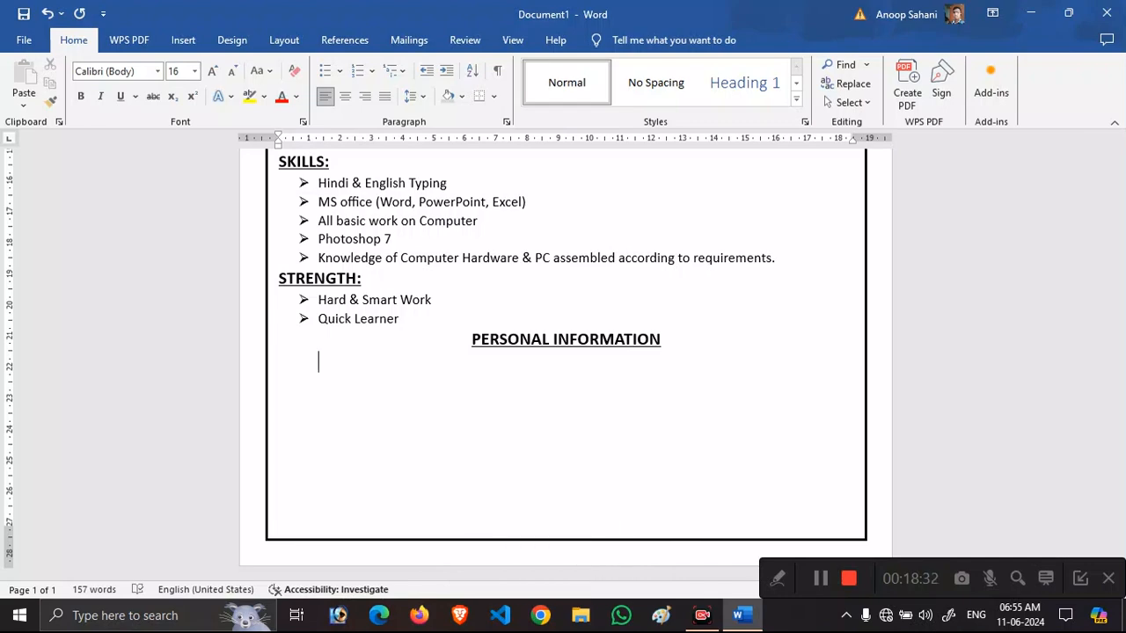
{"action": "left_click", "coordinate": [183, 72]}
{"action": "type", "text": "13"}
{"action": "key", "text": "Return"}
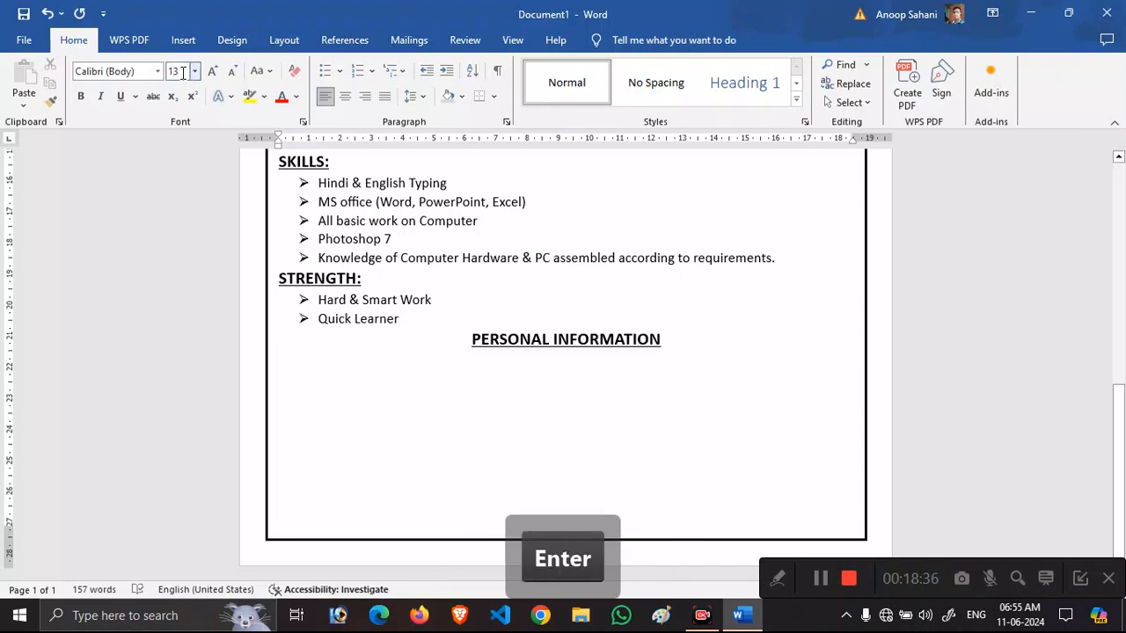
Enter the Father's Name: label with the father's name in the value column.
{"action": "type", "text": "Father"}
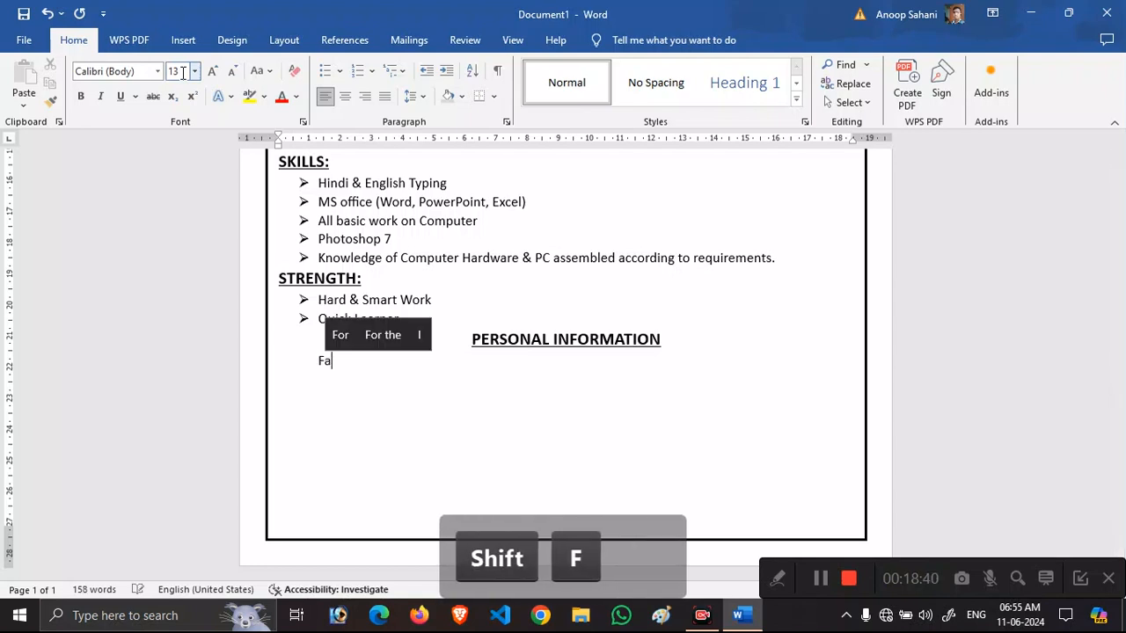
{"action": "key", "text": "Return"}
{"action": "type", "text": "s"}
{"action": "key", "text": "BackSpace"}
{"action": "key", "text": "BackSpace"}
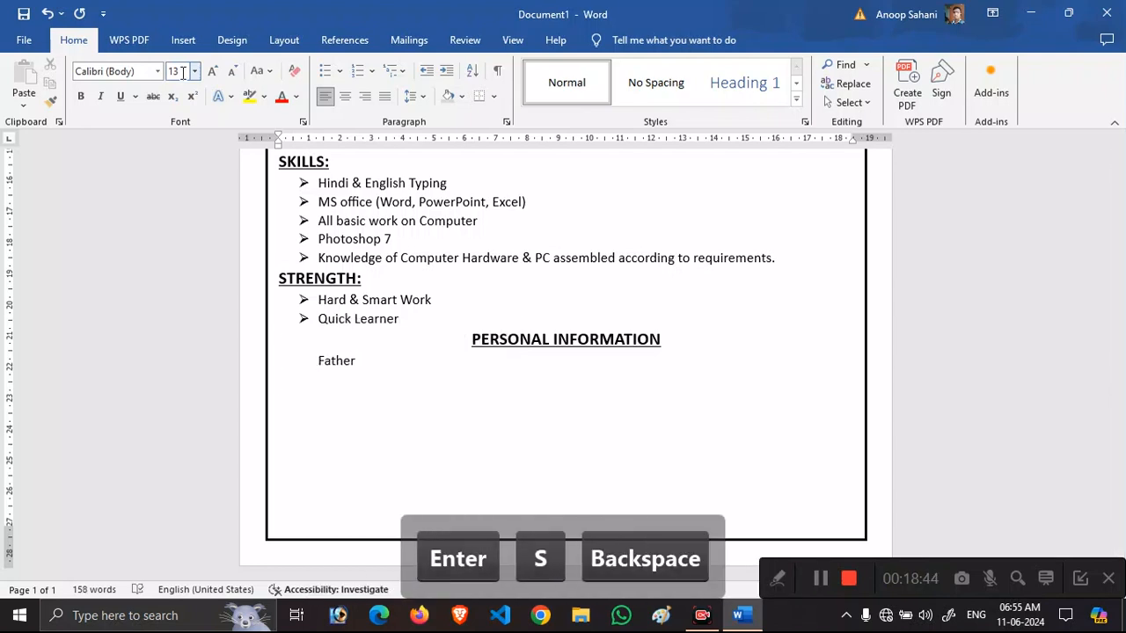
{"action": "type", "text": "s"}
{"action": "key", "text": "BackSpace"}
{"action": "type", "text": "'s Name:"}
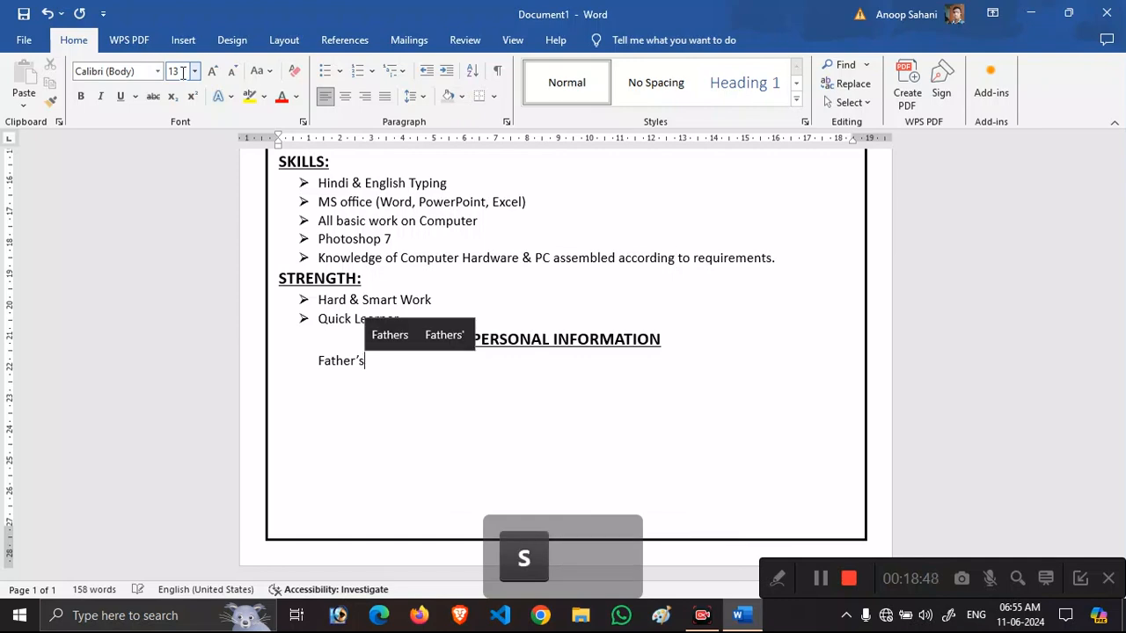
{"action": "key", "text": "Tab"}
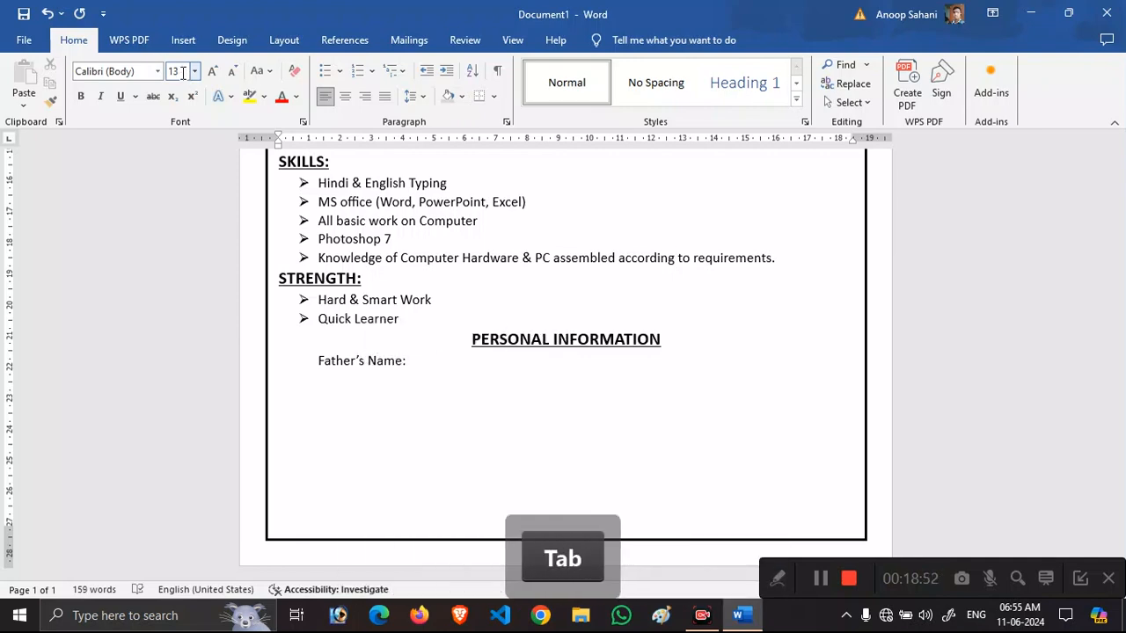
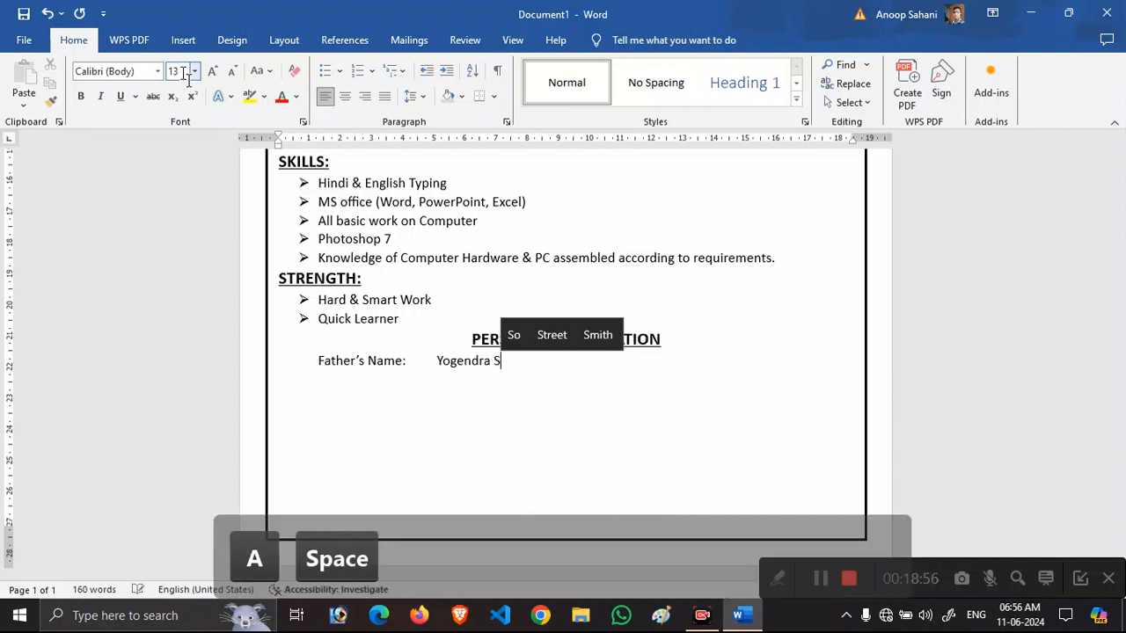
Add Mother's Name: in the second column, followed by the mother's name.
{"action": "key", "text": "Tab"}
{"action": "key", "text": "Tab"}
{"action": "type", "text": "Mo"}
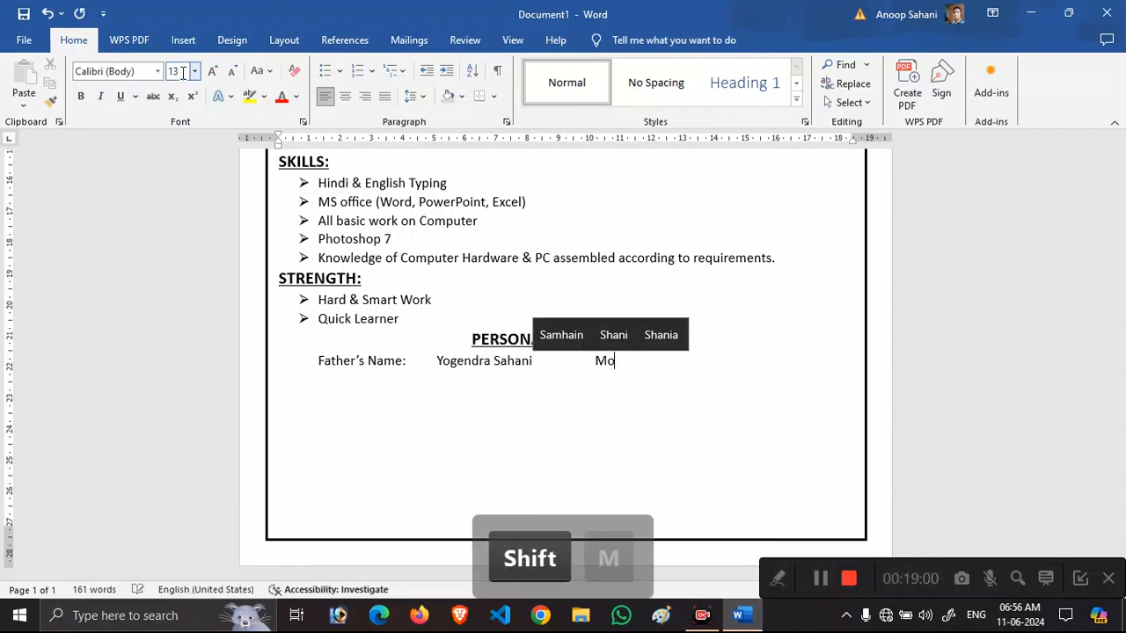
{"action": "type", "text": "ther's Name"}
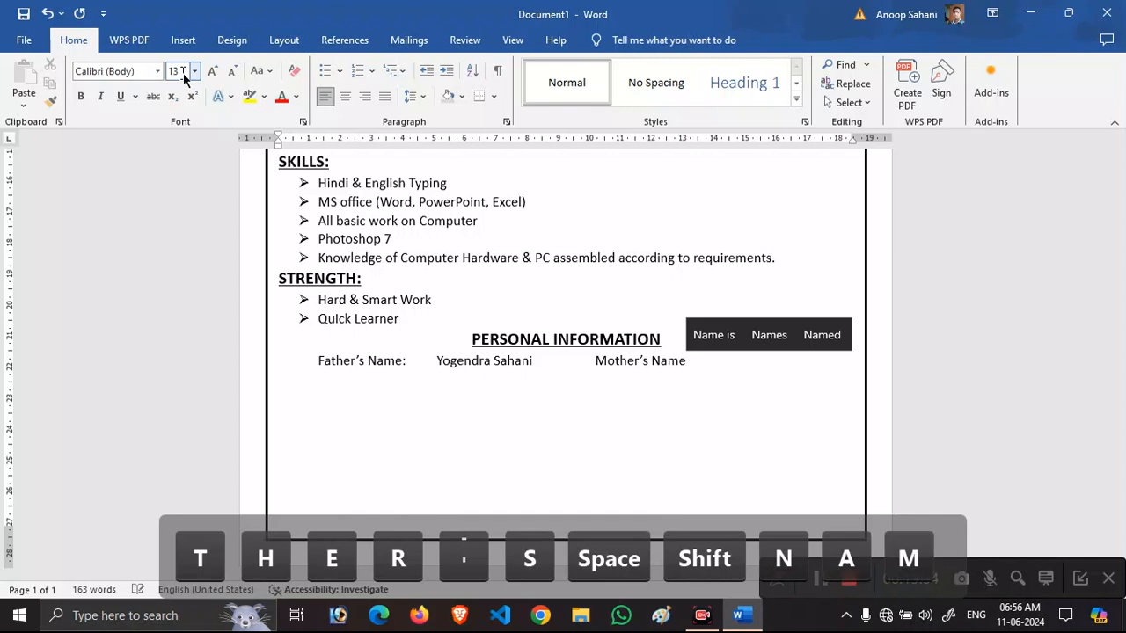
{"action": "type", "text": ":"}
{"action": "key", "text": "BackSpace"}
{"action": "key", "text": "Tab"}
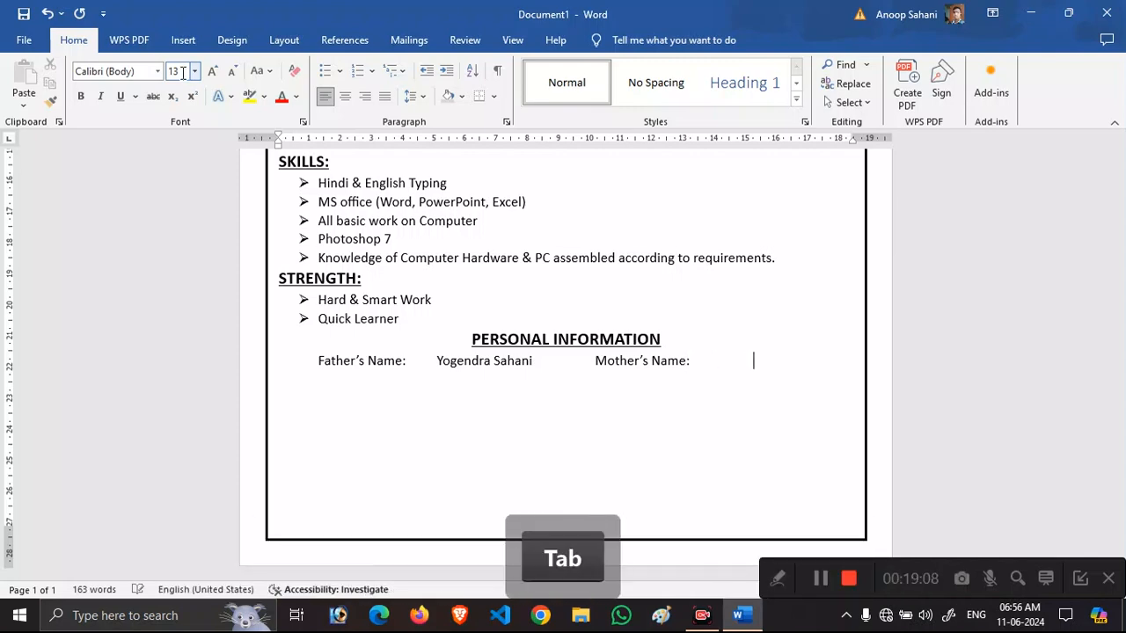
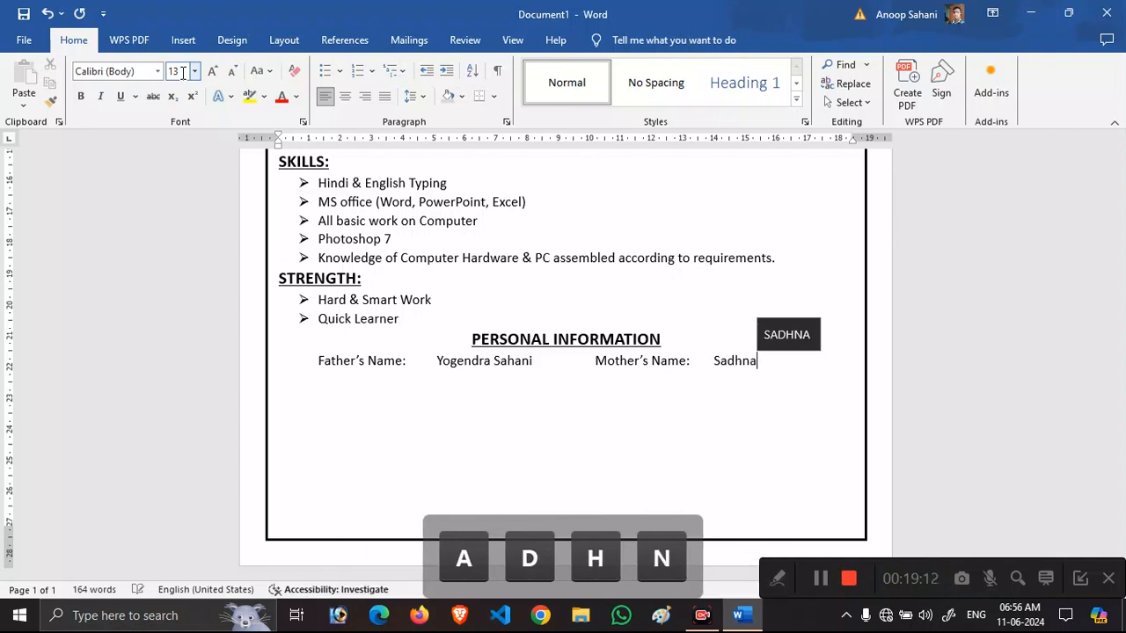
Add a DOB: line and a Gender: Male entry, tab-aligned.
{"action": "key", "text": "Return"}
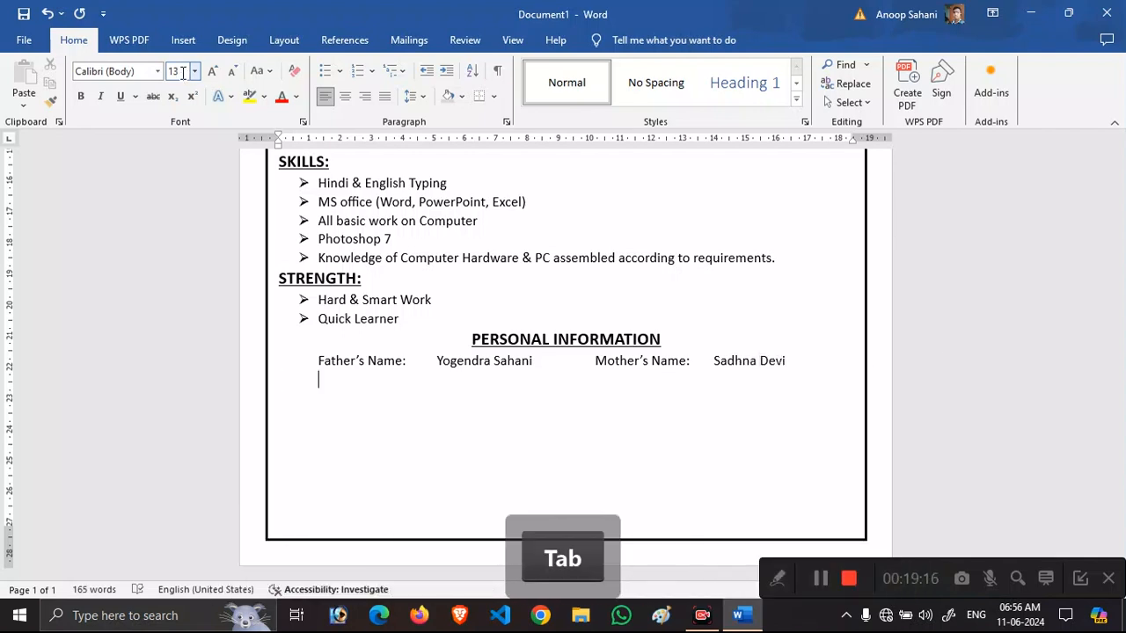
{"action": "type", "text": "DOB:q"}
{"action": "key", "text": "Tab"}
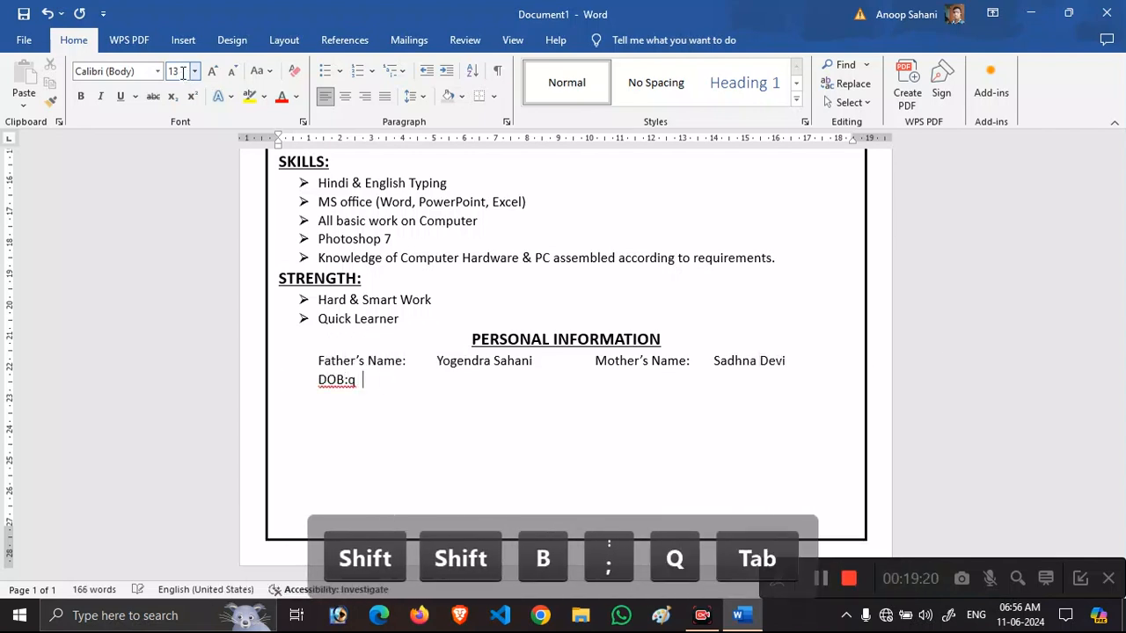
{"action": "key", "text": "BackSpace"}
{"action": "key", "text": "BackSpace"}
{"action": "key", "text": "Tab"}
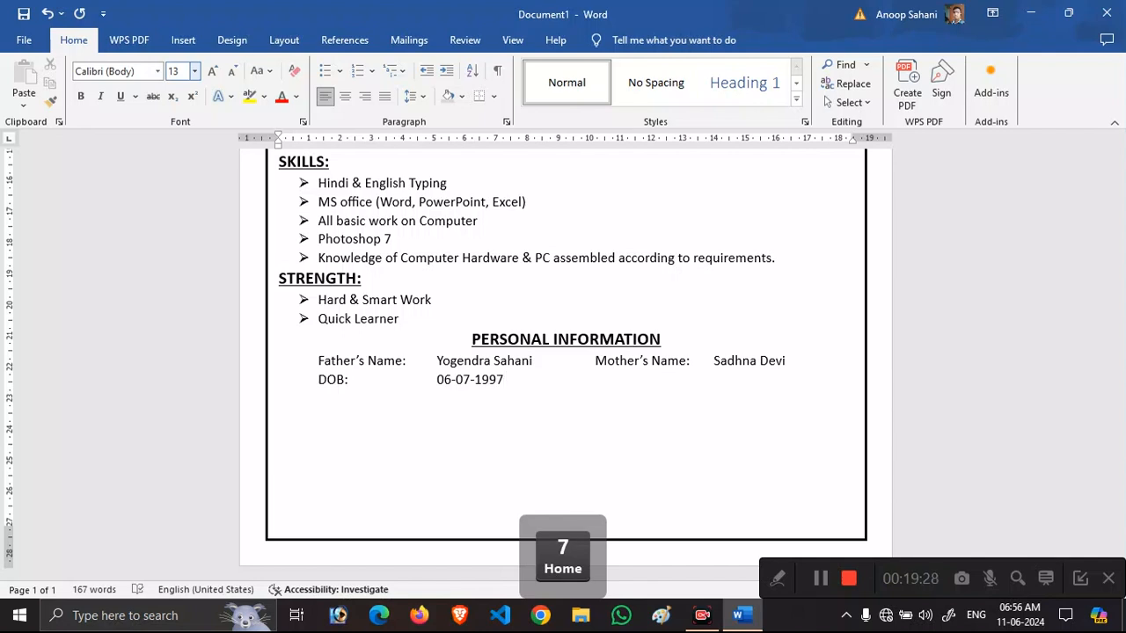
{"action": "type", "text": "Gender:"}
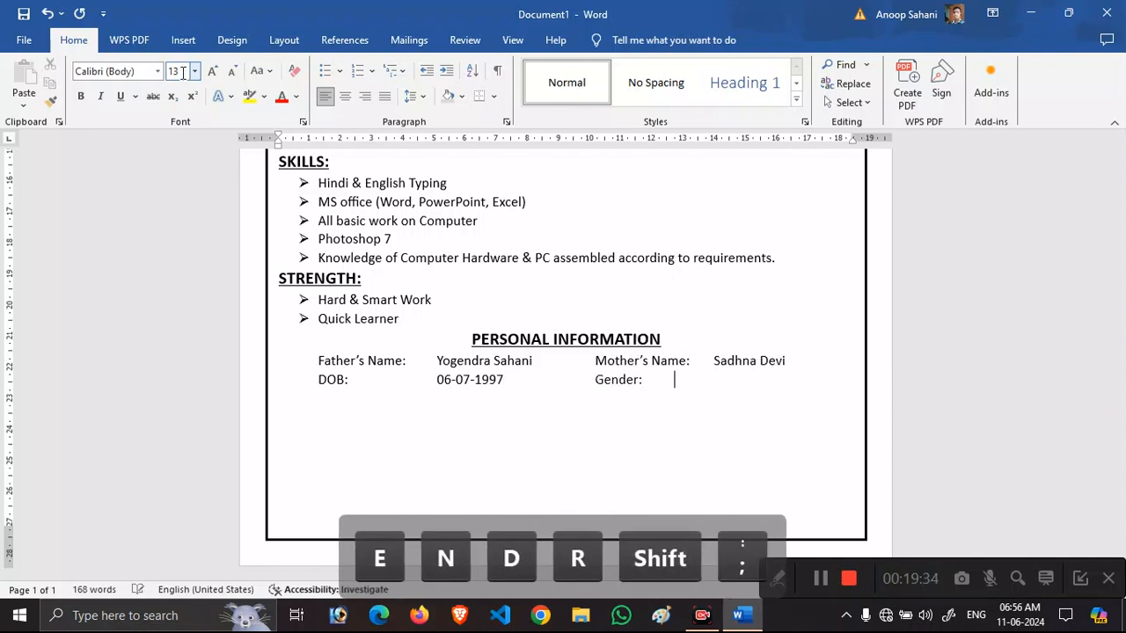
{"action": "key", "text": "Tab"}
{"action": "type", "text": "Male"}
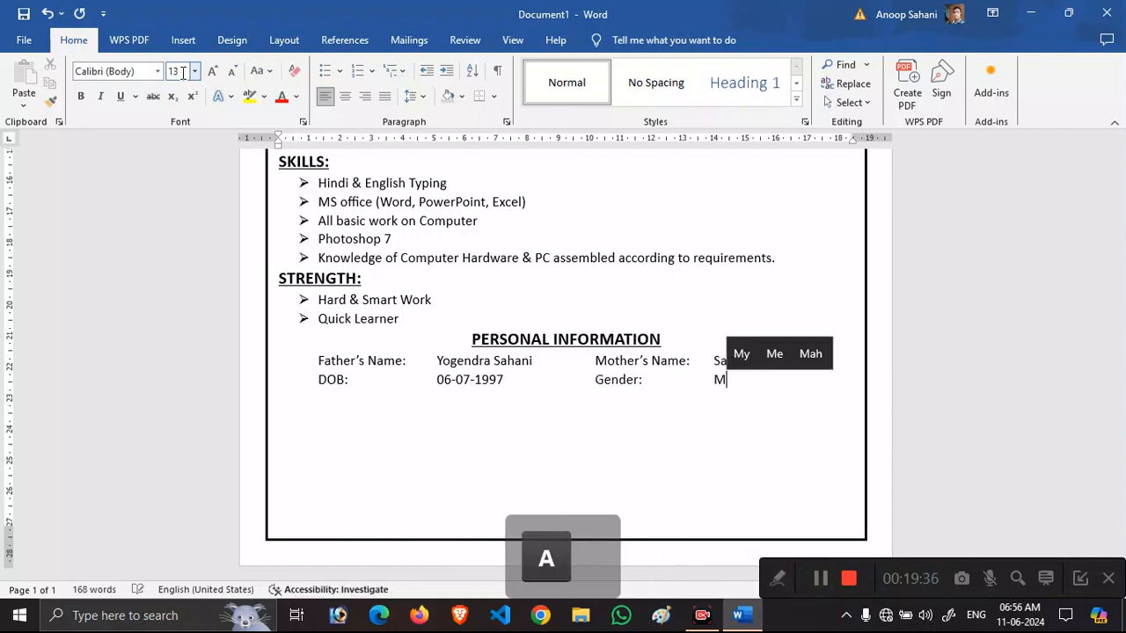
Add Nationality: Indian and Language Known: Hindi, English on the next line.
{"action": "key", "text": "Return"}
{"action": "key", "text": "Tab"}
{"action": "type", "text": "Nationality:"}
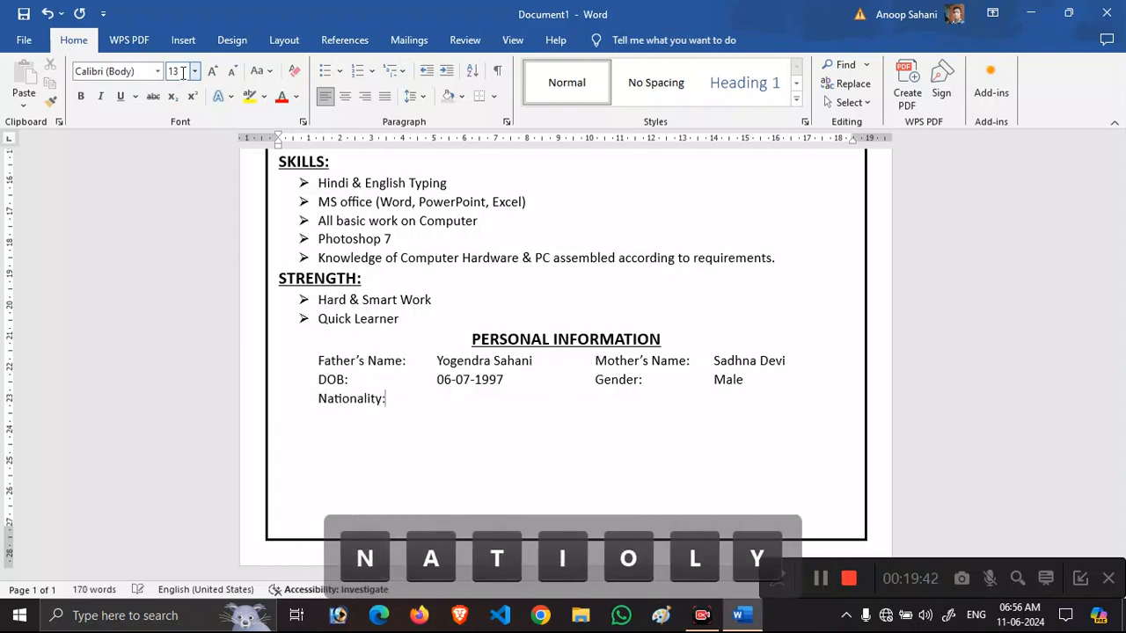
{"action": "key", "text": "Tab"}
{"action": "type", "text": "Indian"}
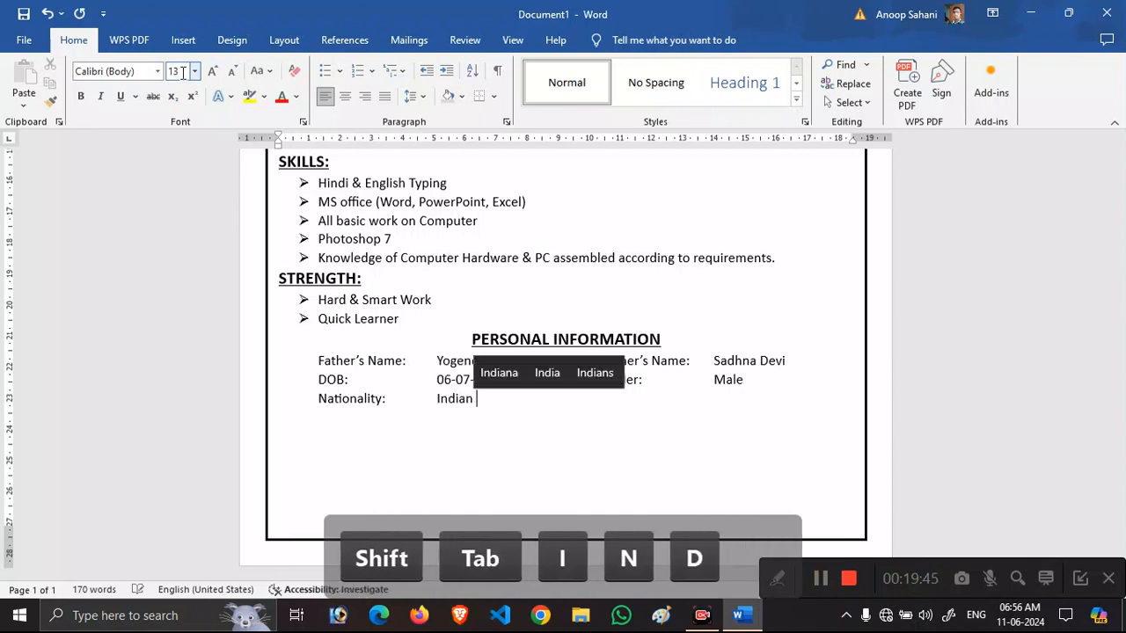
{"action": "key", "text": "Tab"}
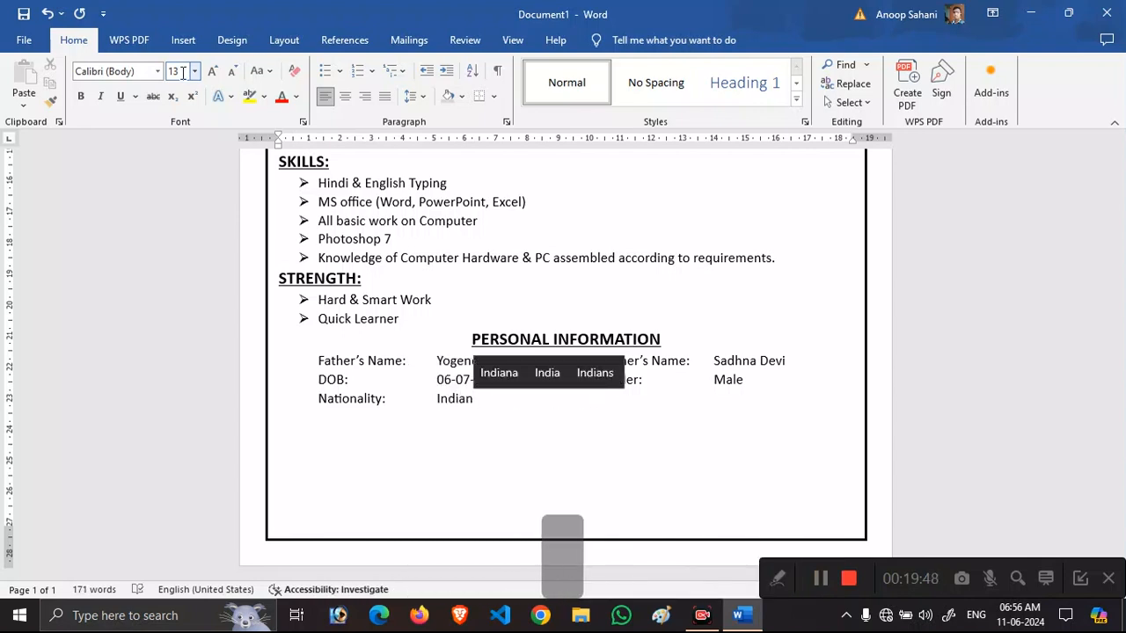
{"action": "type", "text": "Languagae "}
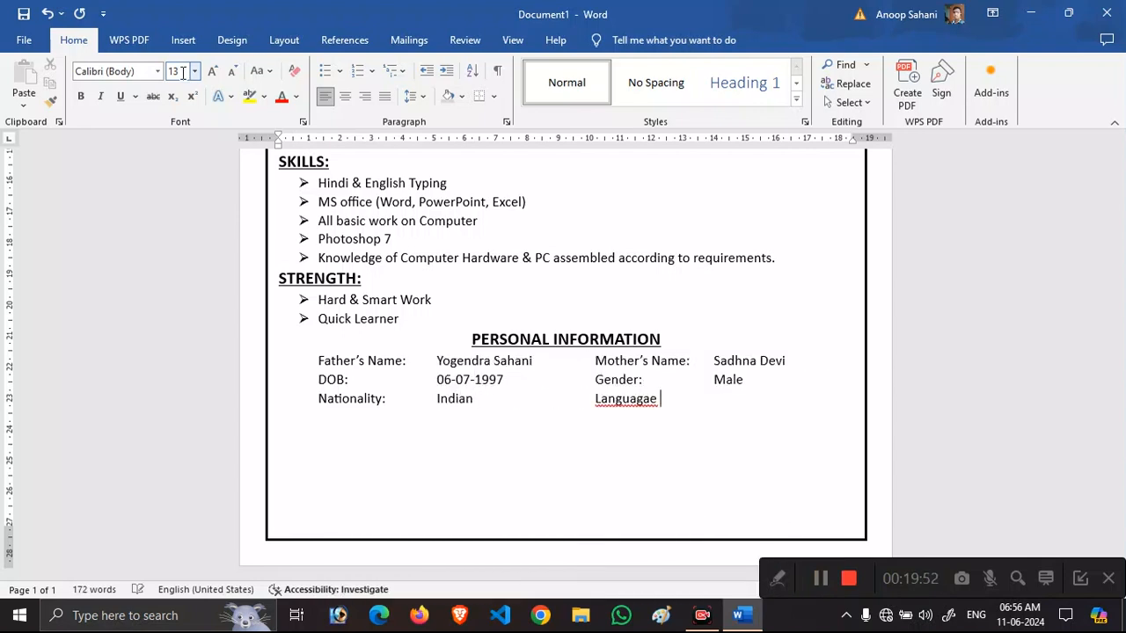
{"action": "key", "text": "BackSpace"}
{"action": "key", "text": "BackSpace"}
{"action": "key", "text": "BackSpace"}
{"action": "type", "text": "e Known"}
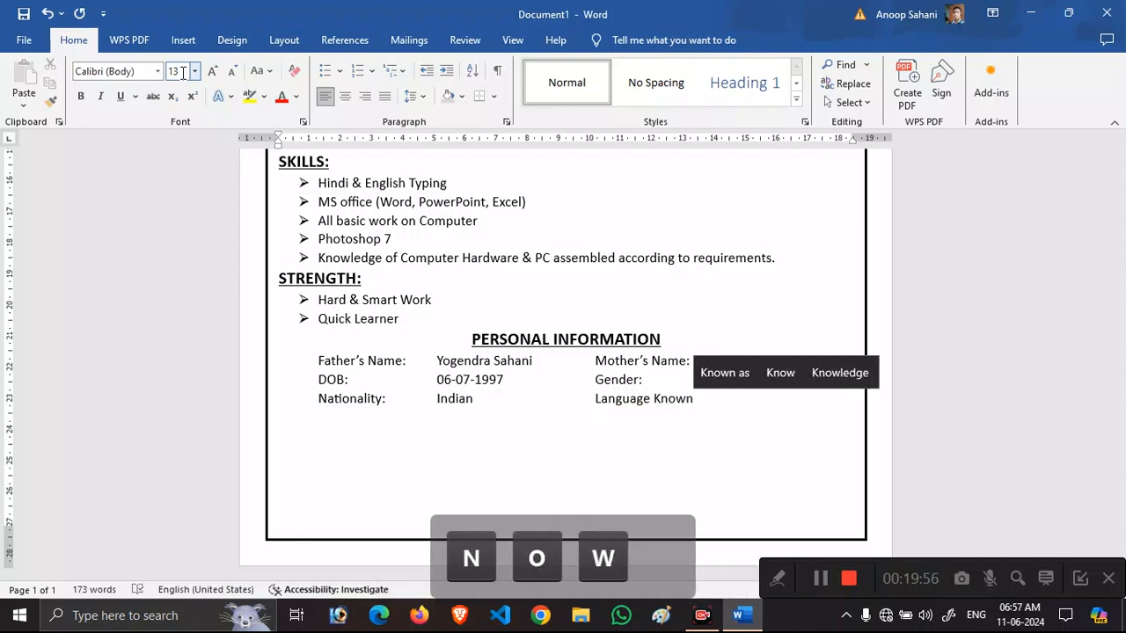
{"action": "type", "text": "L"}
{"action": "key", "text": "BackSpace"}
{"action": "type", "text": "L"}
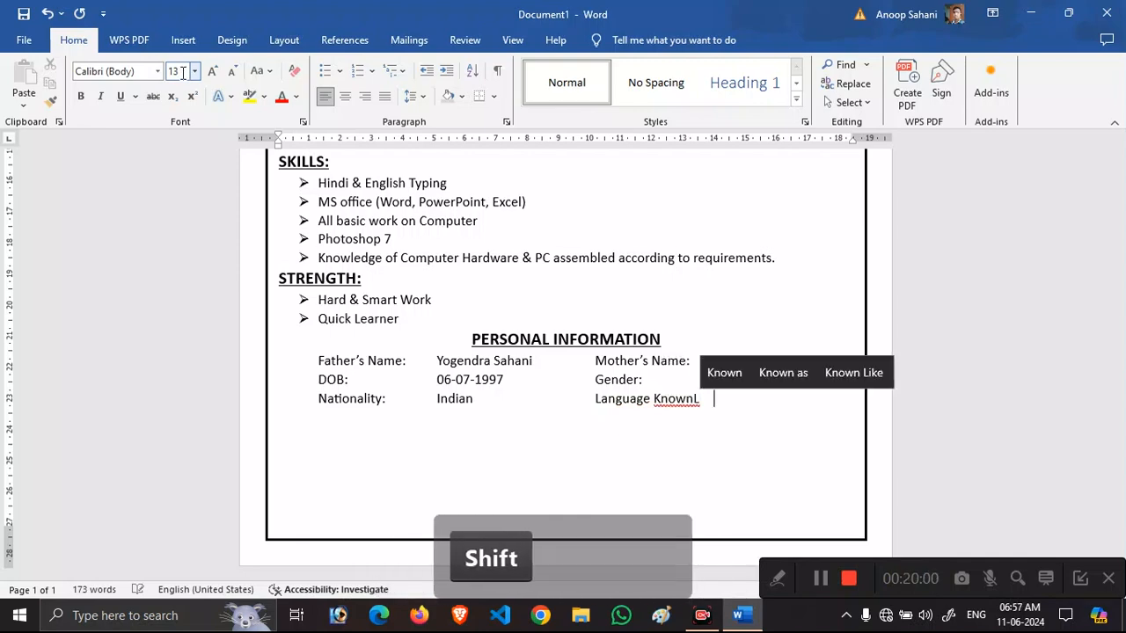
{"action": "key", "text": "BackSpace"}
{"action": "key", "text": "BackSpace"}
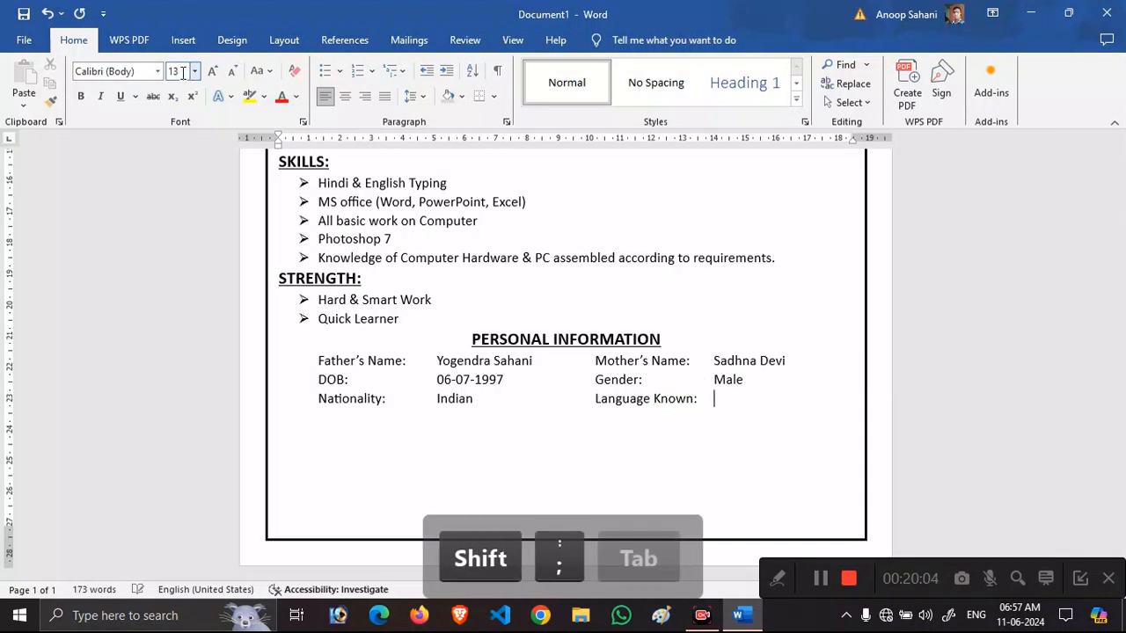
{"action": "type", "text": ":"}
{"action": "key", "text": "Tab"}
{"action": "type", "text": "Hindi, English"}
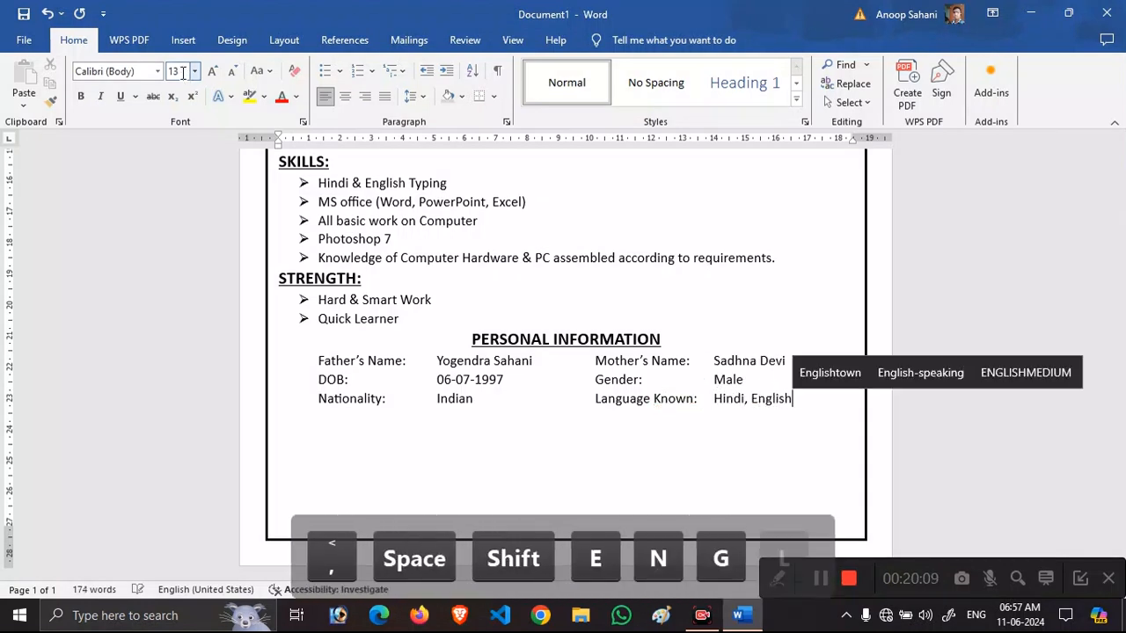
Add a final Marital Status: Unmarried line.
{"action": "key", "text": "Return"}
{"action": "key", "text": "Tab"}
{"action": "type", "text": "Ma"}
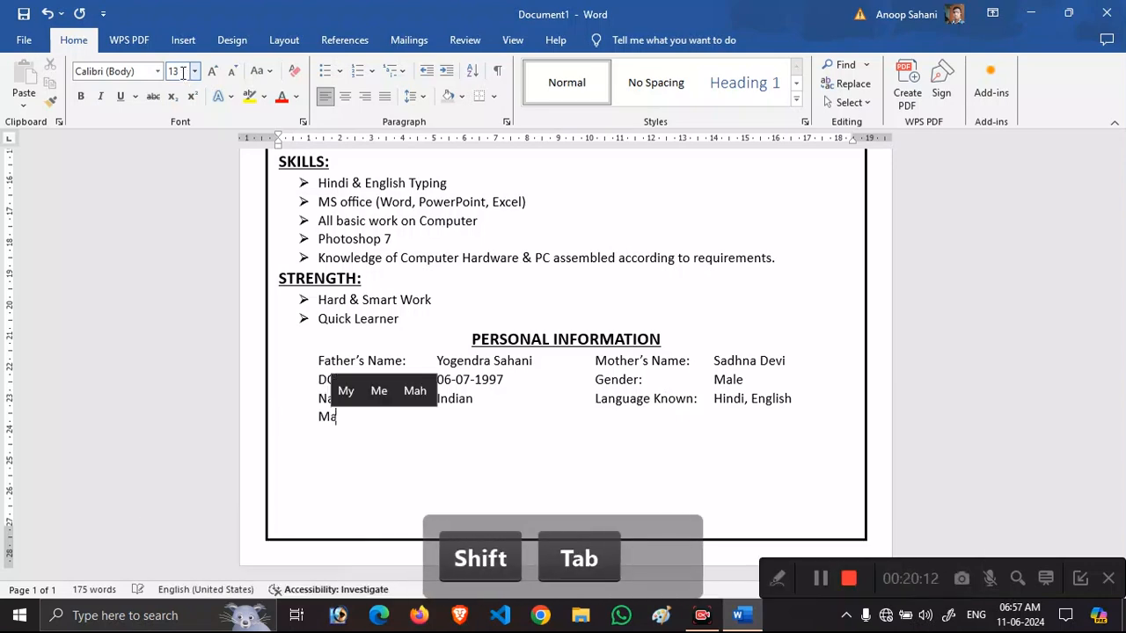
{"action": "type", "text": "rital Status:"}
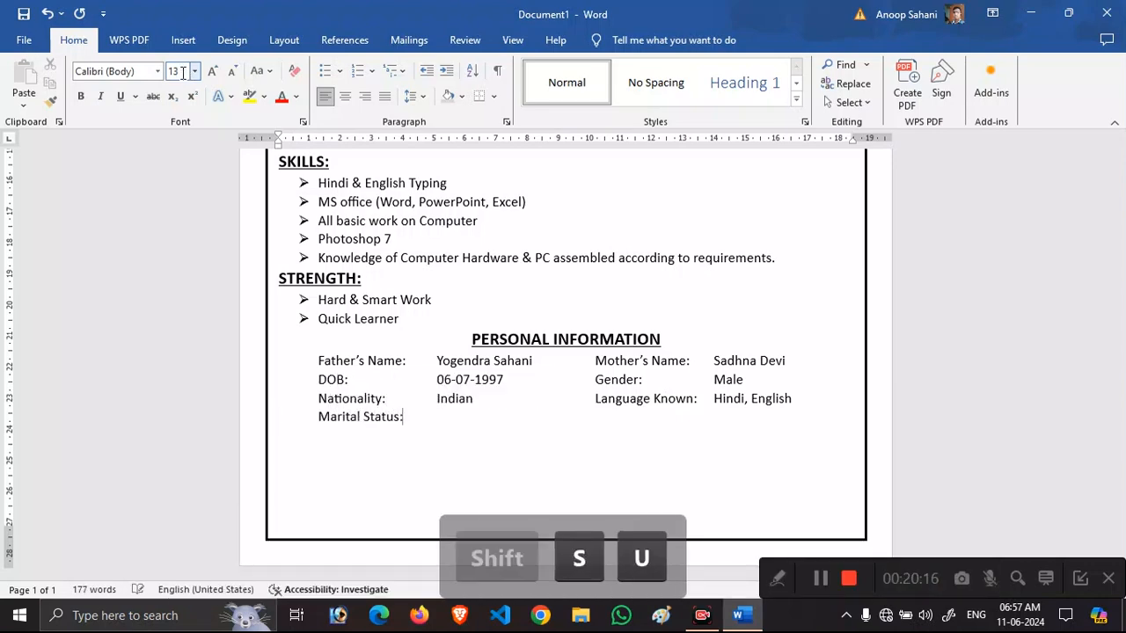
{"action": "key", "text": "Tab"}
{"action": "type", "text": "Unmarried"}
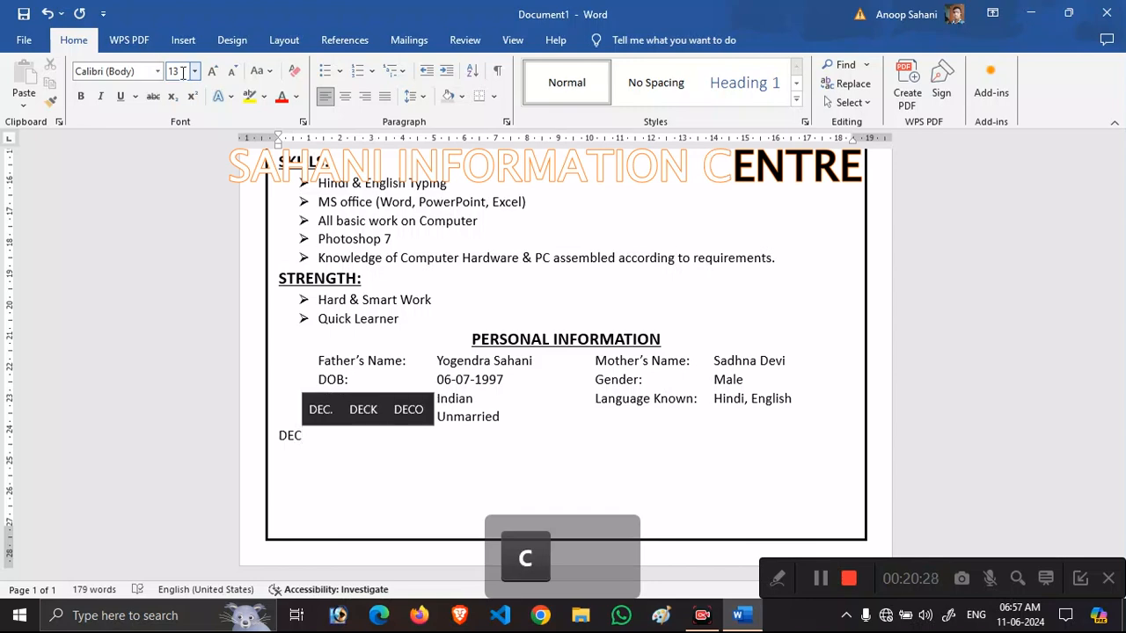
Complete the DECLARATION heading and make it bold, centred and enlarged to 16 pt.
{"action": "key", "text": "BackSpace"}
{"action": "type", "text": "CLARATION"}
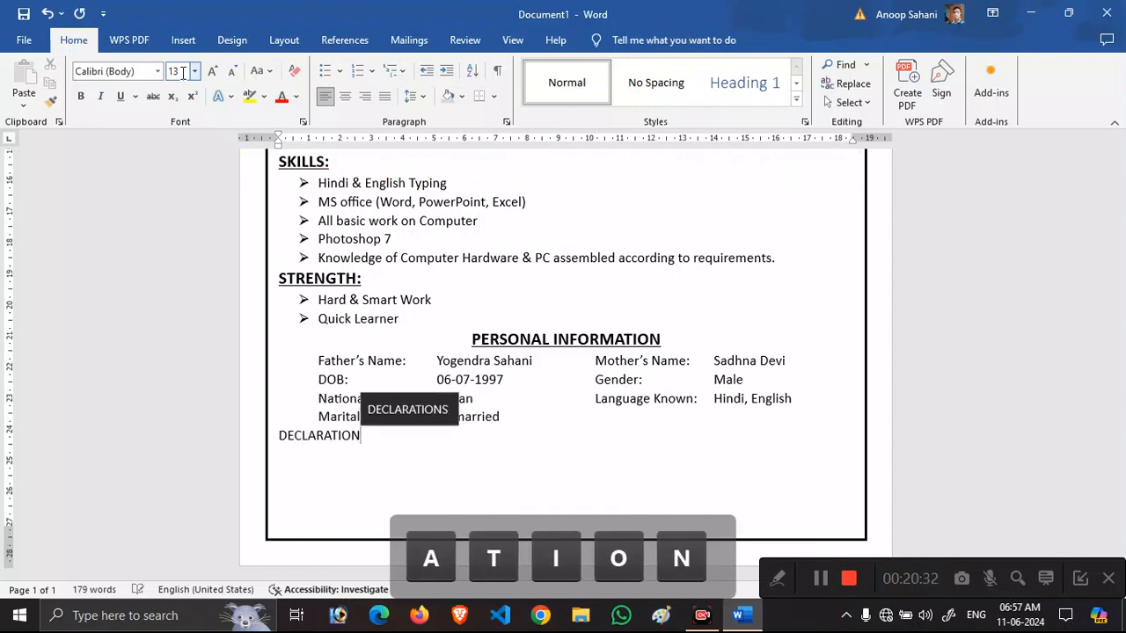
{"action": "key", "text": "shift+Left"}
{"action": "key", "text": "shift+Left"}
{"action": "key", "text": "shift+Left"}
{"action": "key", "text": "shift+Left"}
{"action": "key", "text": "shift+Left"}
{"action": "key", "text": "shift+Left"}
{"action": "key", "text": "shift+Left"}
{"action": "key", "text": "shift+Left"}
{"action": "key", "text": "shift+Left"}
{"action": "key", "text": "shift+Left"}
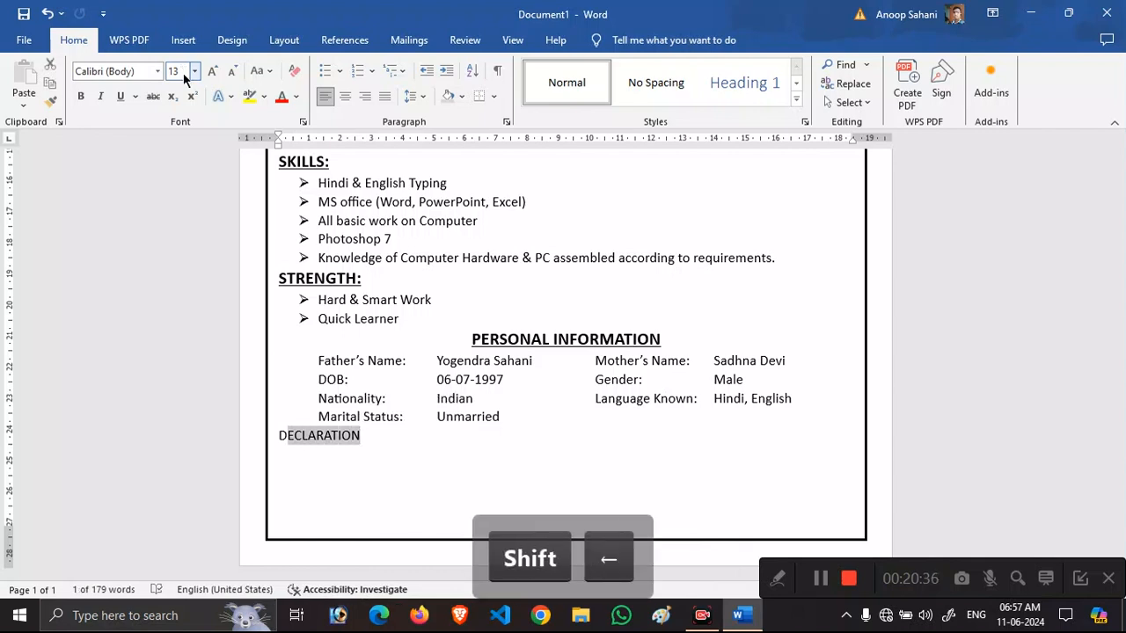
{"action": "key", "text": "ctrl+b"}
{"action": "key", "text": "ctrl+e"}
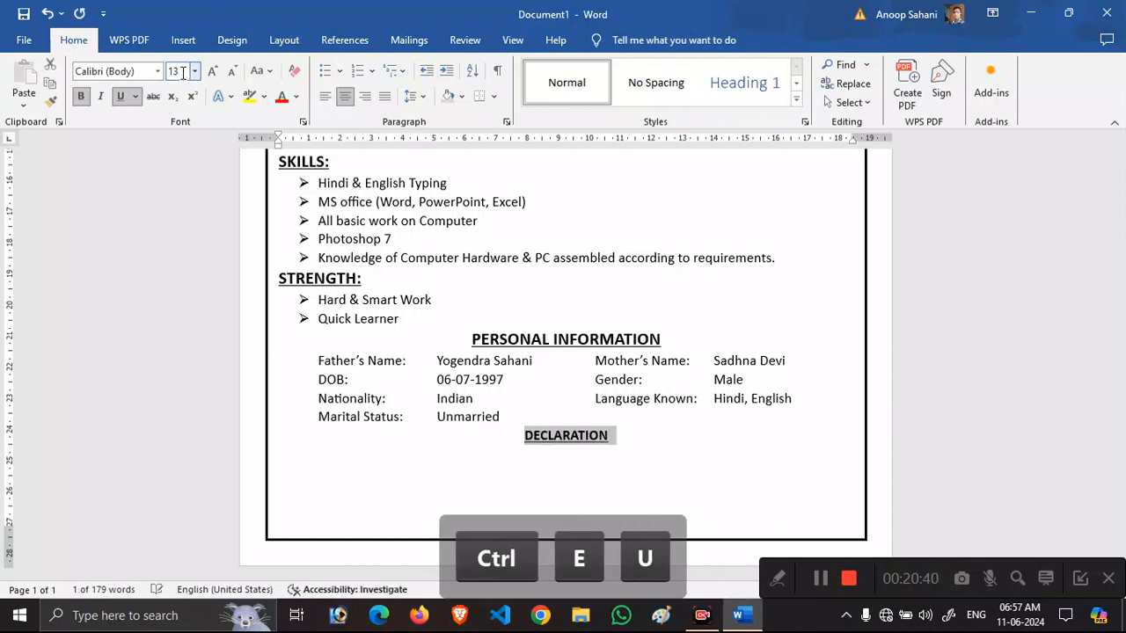
{"action": "key", "text": "ctrl+shift+period"}
{"action": "key", "text": "ctrl+shift+period"}
{"action": "key", "text": "Right"}
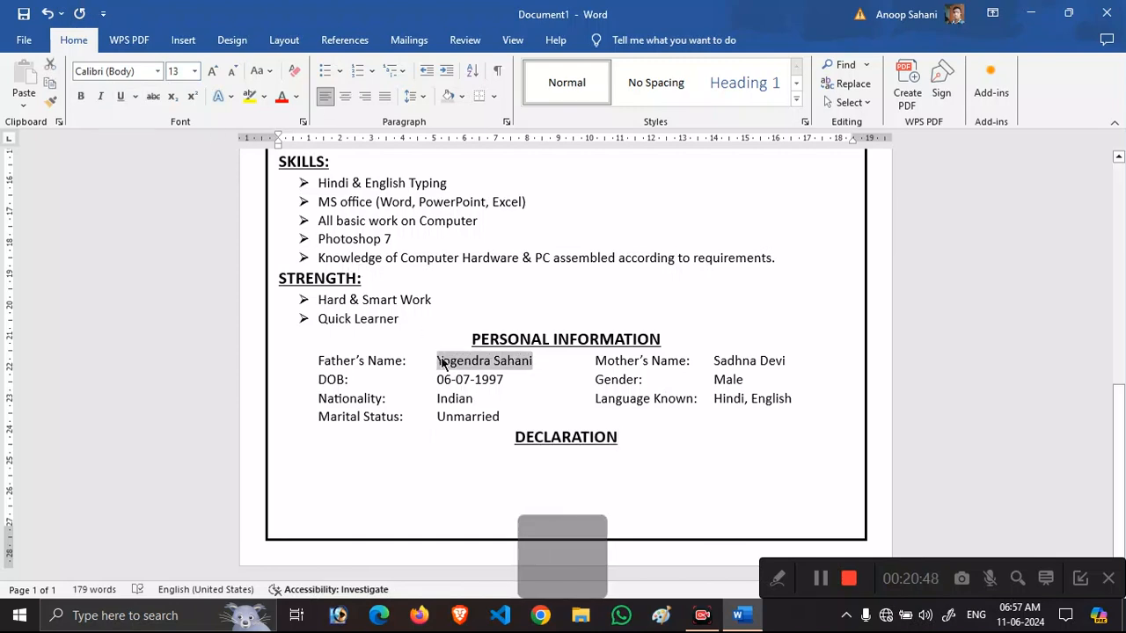
Bold the Personal Information values: father's name, date of birth, mother's name and gender.
{"action": "key", "text": "ctrl+b"}
{"action": "left_click_drag", "start_coordinate": [477, 376], "coordinate": [446, 379]}
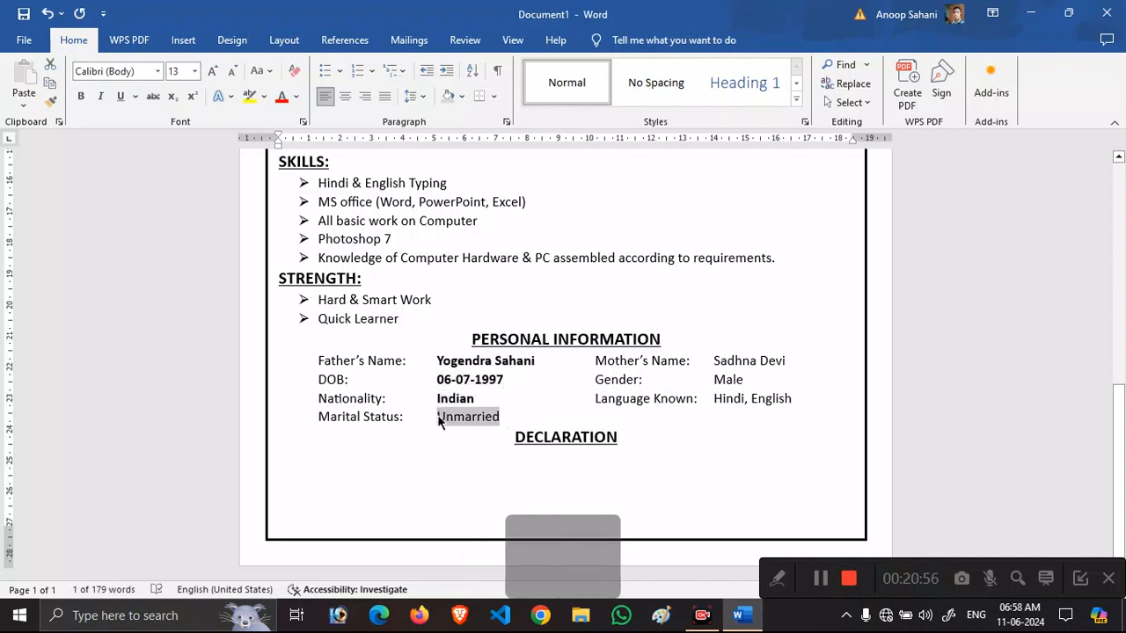
{"action": "key", "text": "ctrl+b"}
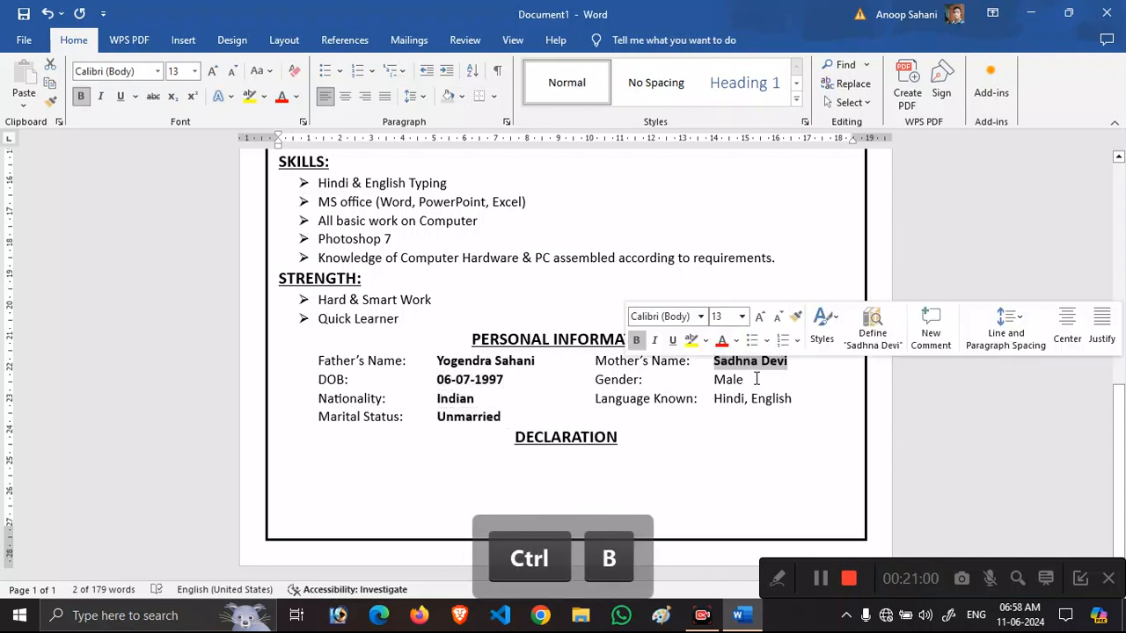
{"action": "left_click_drag", "start_coordinate": [744, 379], "coordinate": [714, 380]}
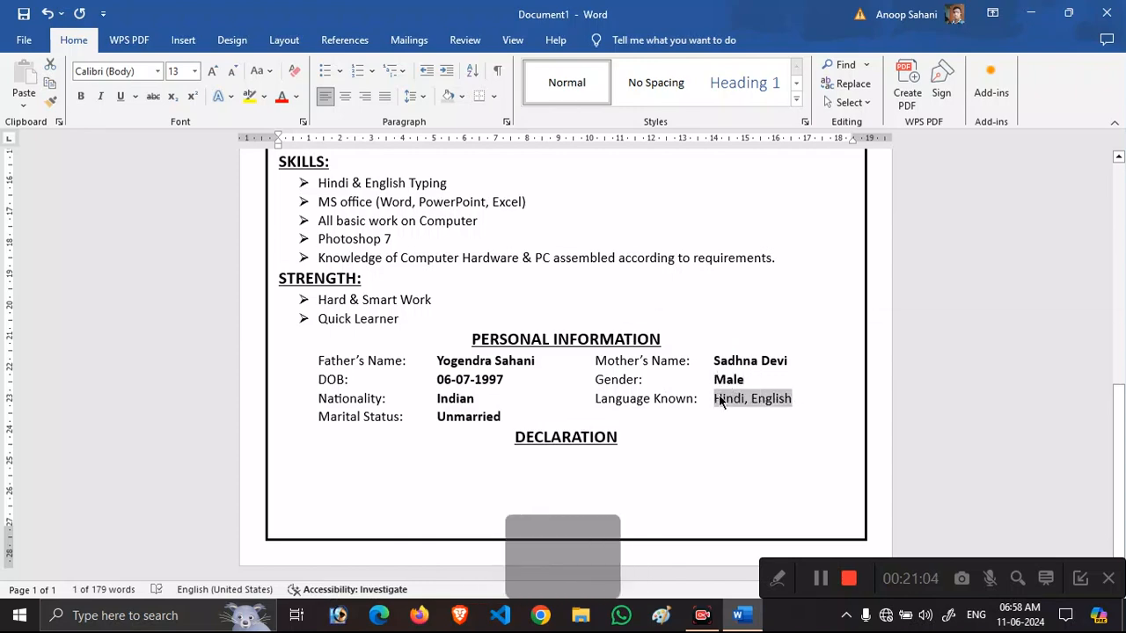
Start a new left-aligned line below DECLARATION with no bold or underline.
{"action": "left_click", "coordinate": [626, 437]}
{"action": "key", "text": "Return"}
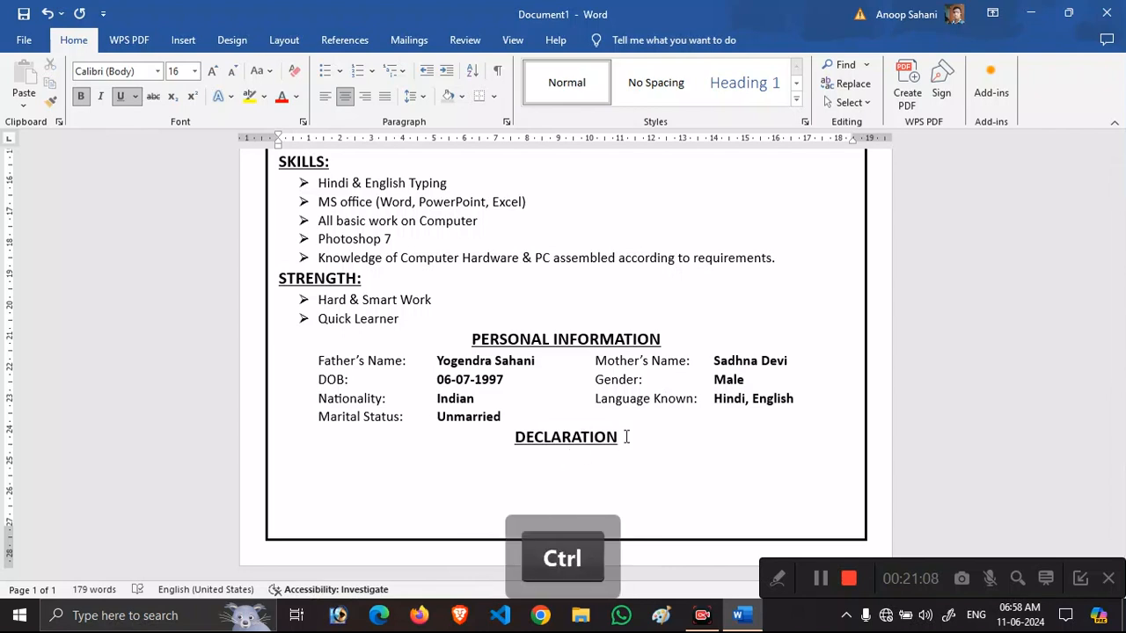
{"action": "key", "text": "ctrl+u"}
{"action": "key", "text": "ctrl+b"}
{"action": "key", "text": "ctrl+e"}
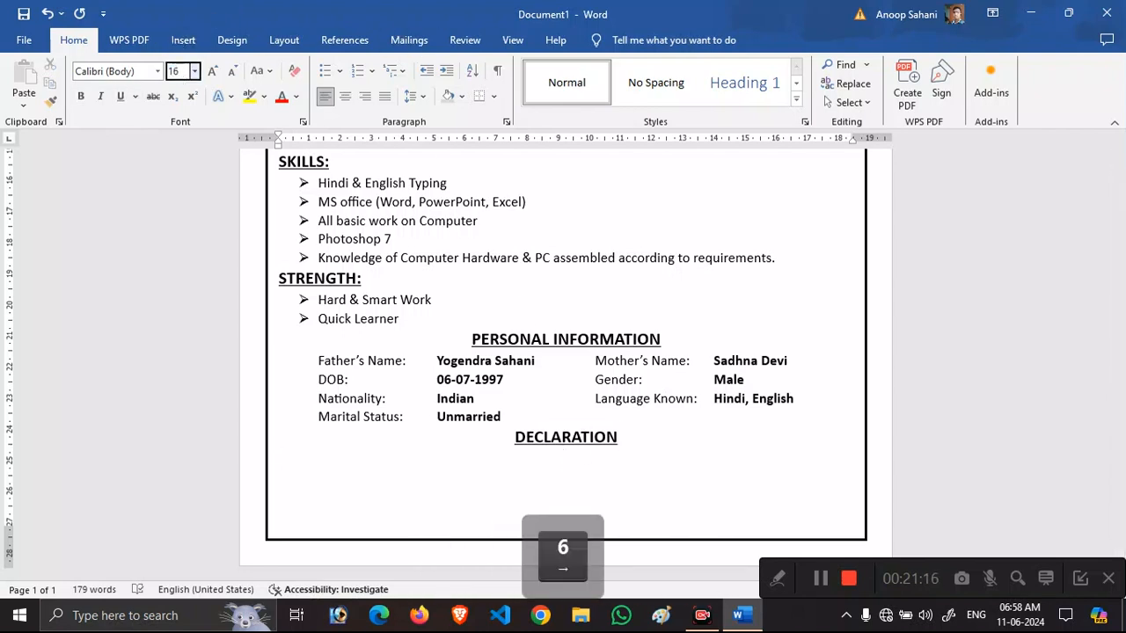
Type the indented 13 pt statement 'I hereby declare that the above information provided is true to best of my knowledge and belief.'.
{"action": "key", "text": "Return"}
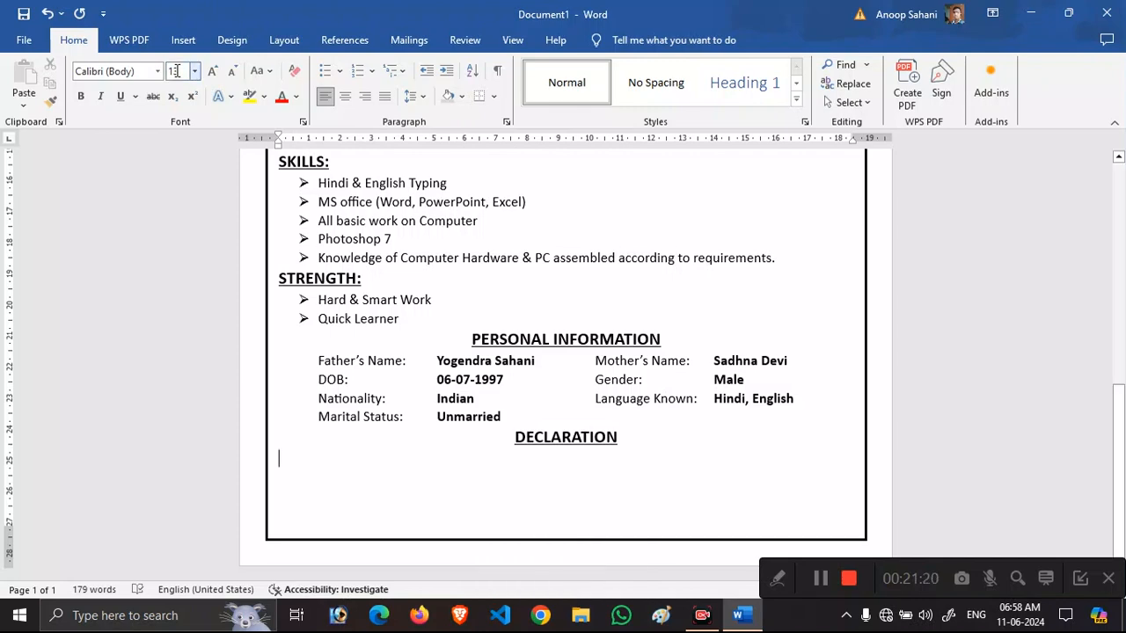
{"action": "type", "text": "I hereb"}
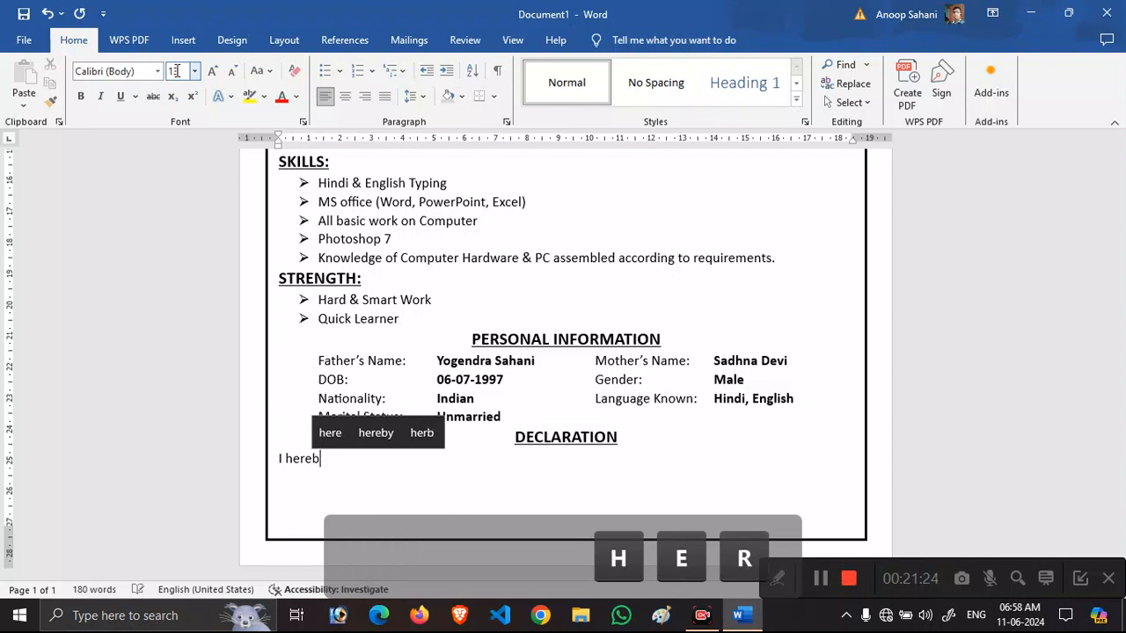
{"action": "type", "text": "y declare "}
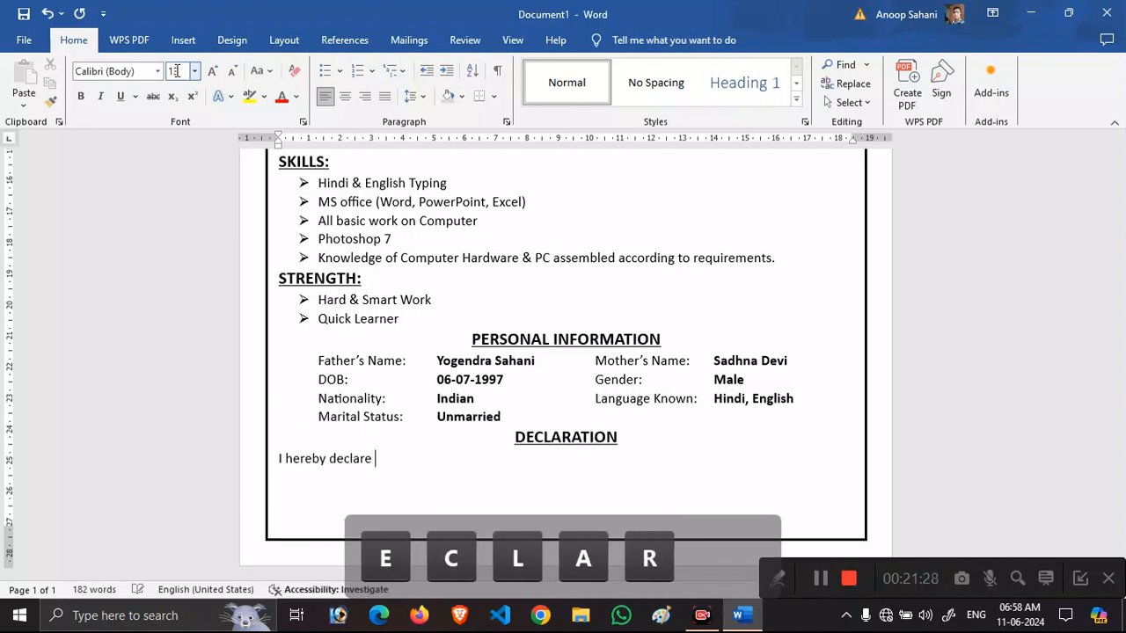
{"action": "type", "text": "that the ab"}
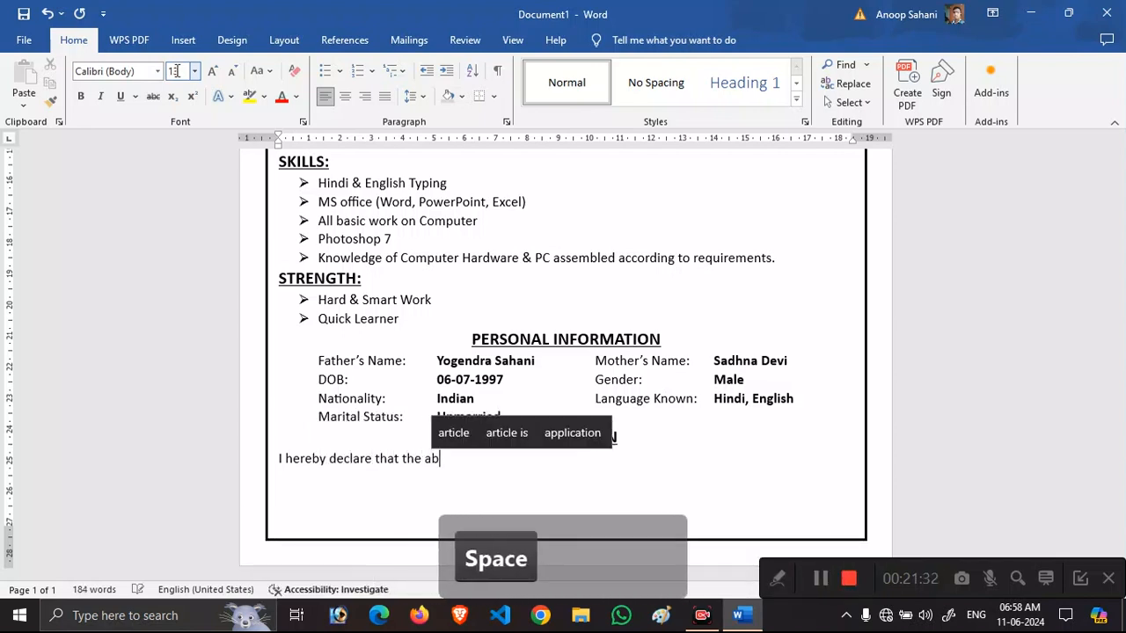
{"action": "type", "text": "ove informa"}
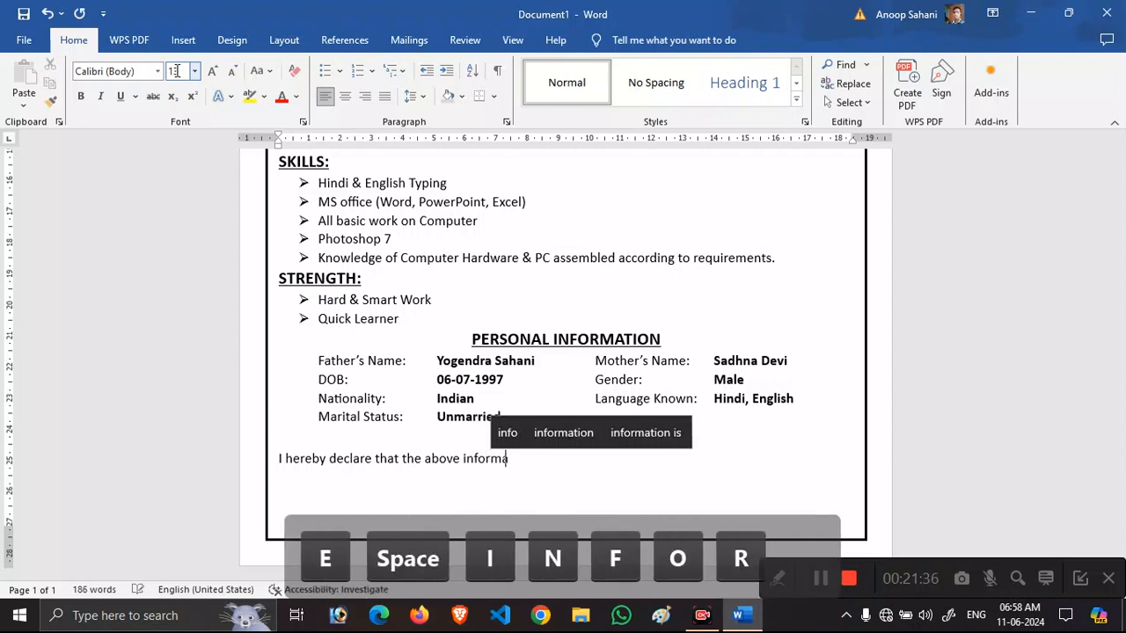
{"action": "type", "text": "tion provide"}
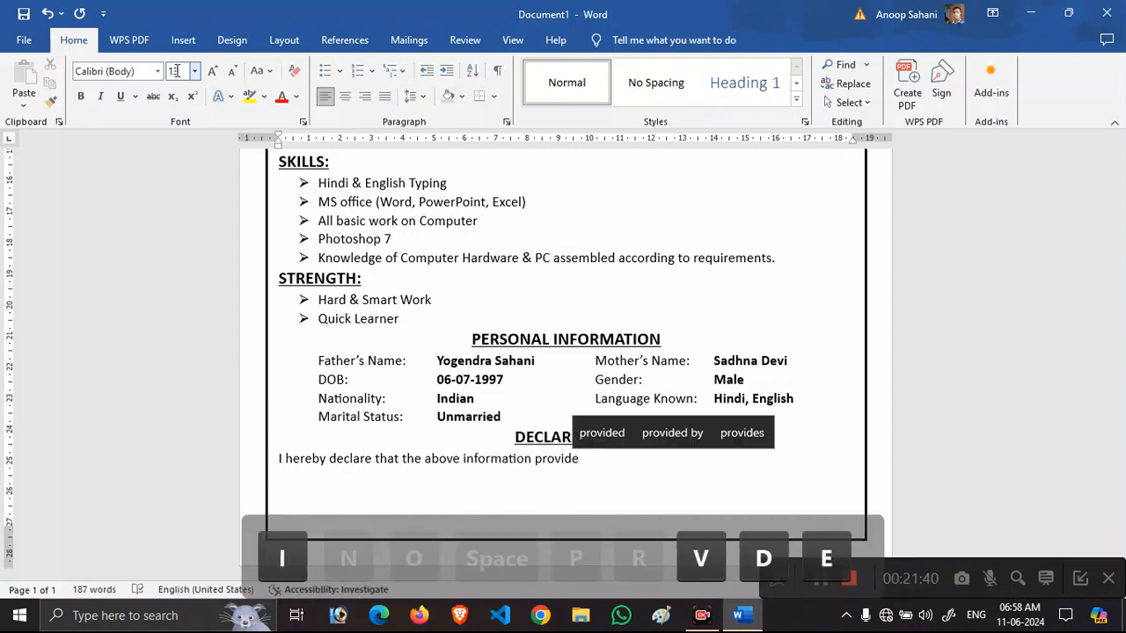
{"action": "type", "text": "d is trur"}
{"action": "key", "text": "BackSpace"}
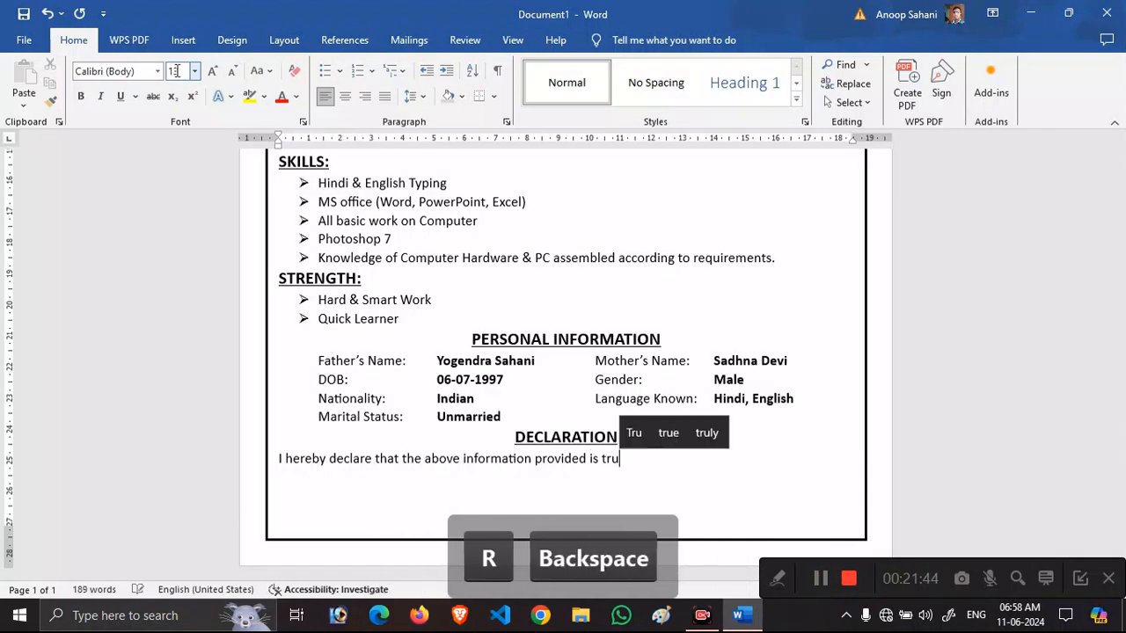
{"action": "type", "text": "e to best"}
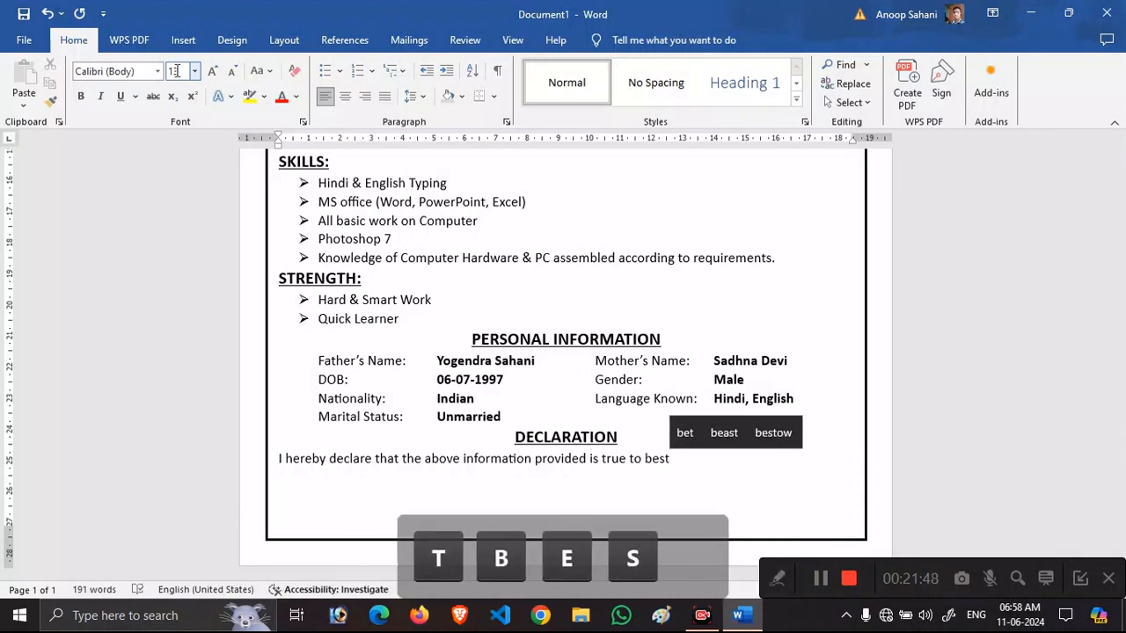
{"action": "type", "text": " of my knowled"}
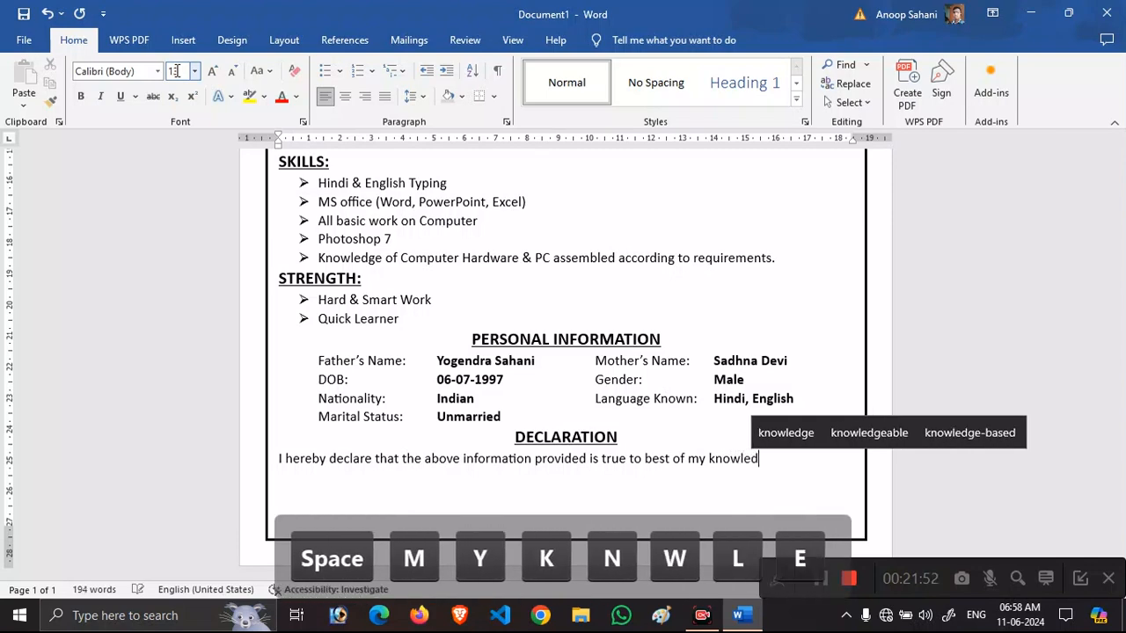
{"action": "type", "text": "ge and "}
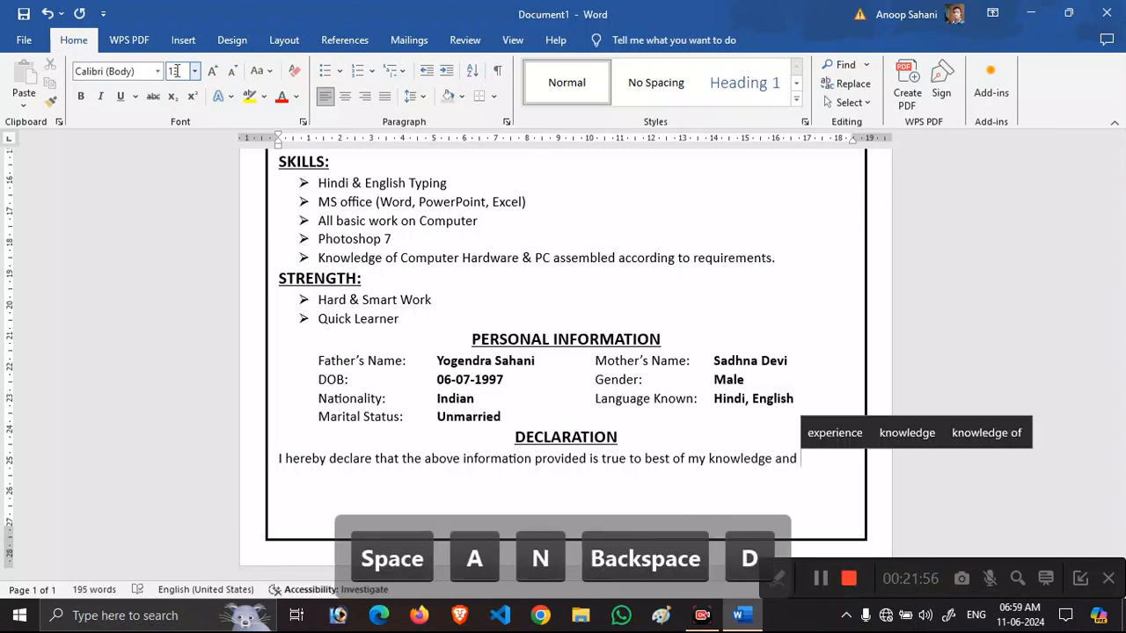
{"action": "type", "text": "belief."}
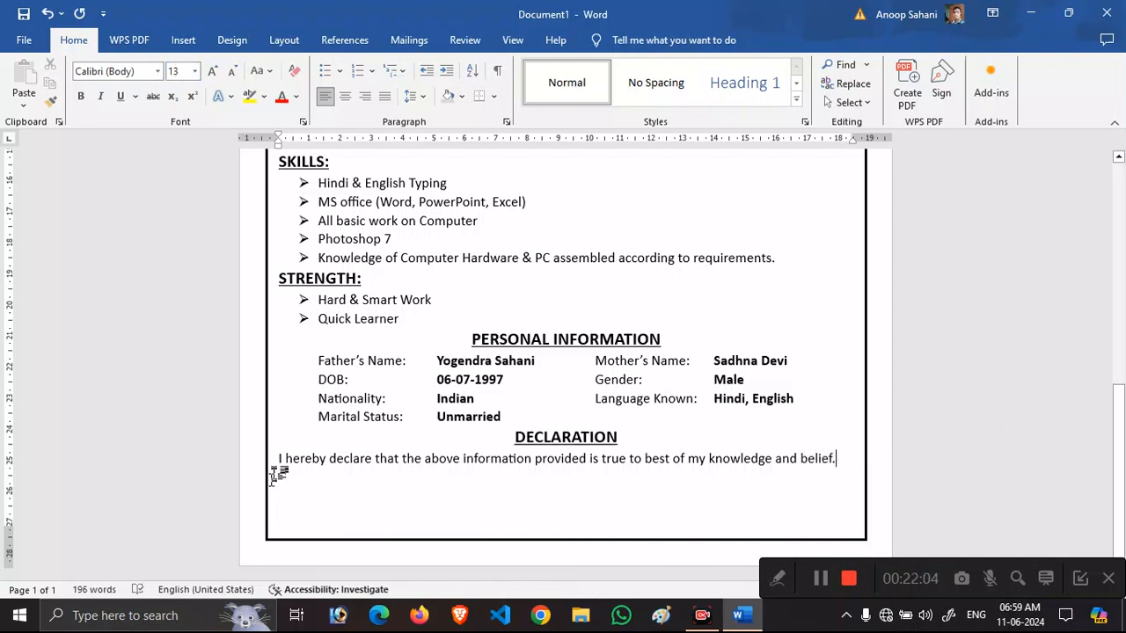
{"action": "key", "text": "Tab"}
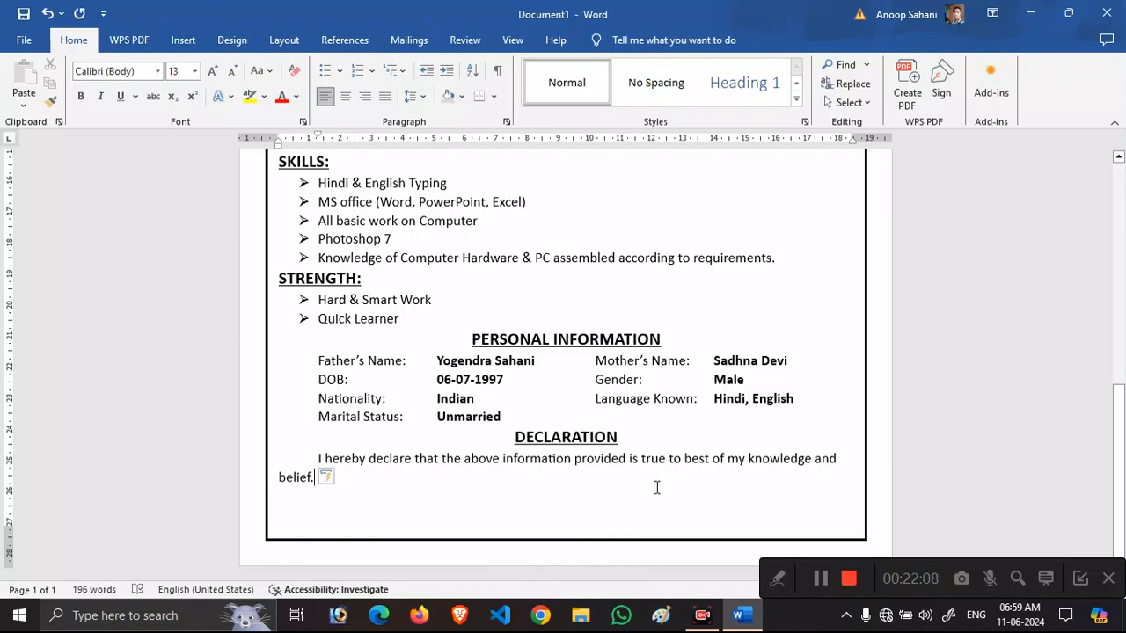
Add the applicant's name in parentheses at the right and make it bold.
{"action": "key", "text": "Tab"}
{"action": "key", "text": "Tab"}
{"action": "key", "text": "Tab"}
{"action": "key", "text": "Tab"}
{"action": "key", "text": "Tab"}
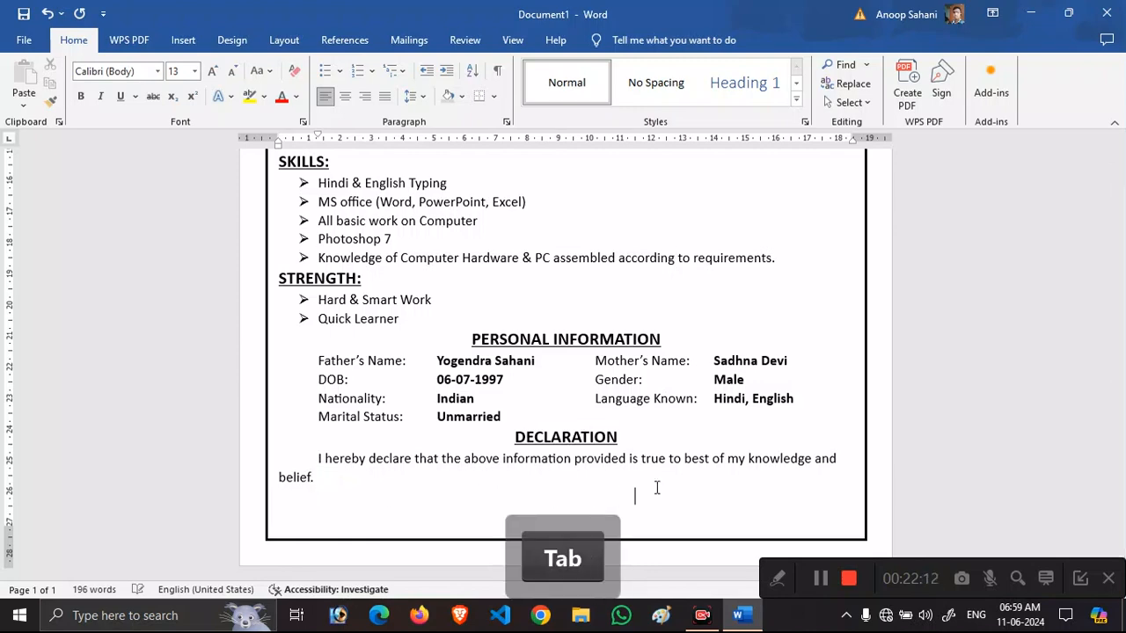
{"action": "type", "text": "("}
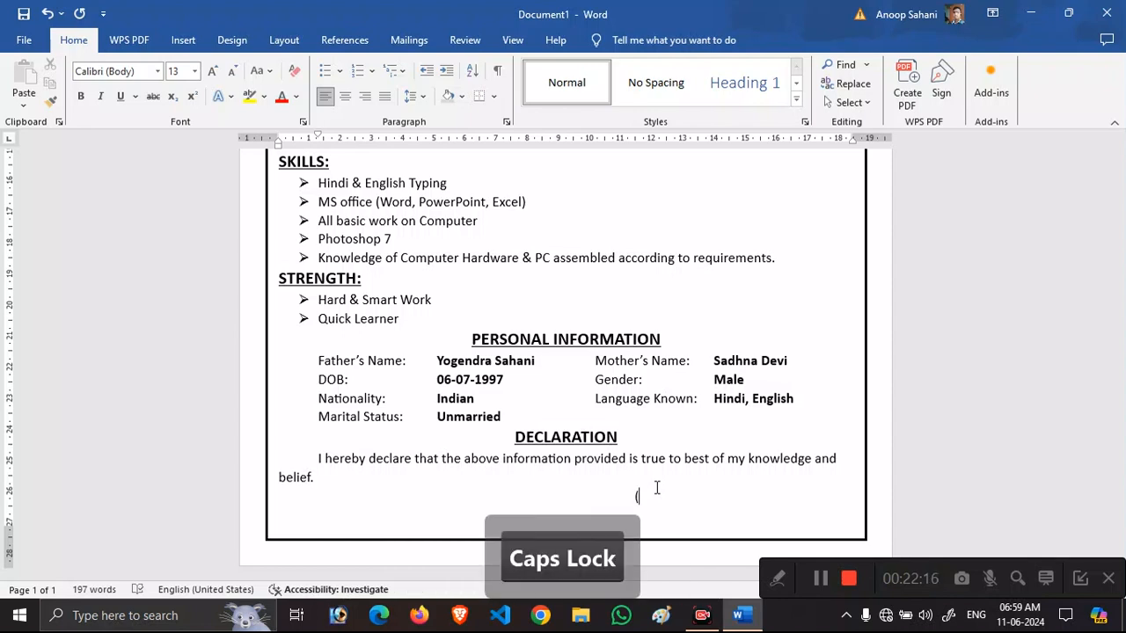
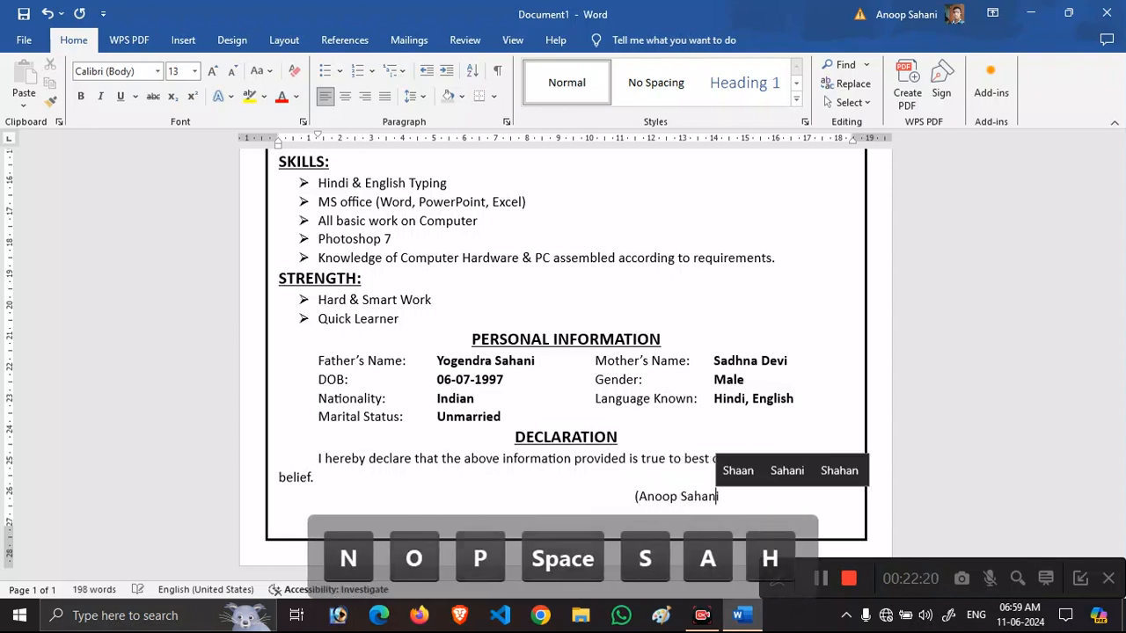
{"action": "type", "text": ")"}
{"action": "key", "text": "Left"}
{"action": "key", "text": "Left"}
{"action": "key", "text": "Left"}
{"action": "key", "text": "Left"}
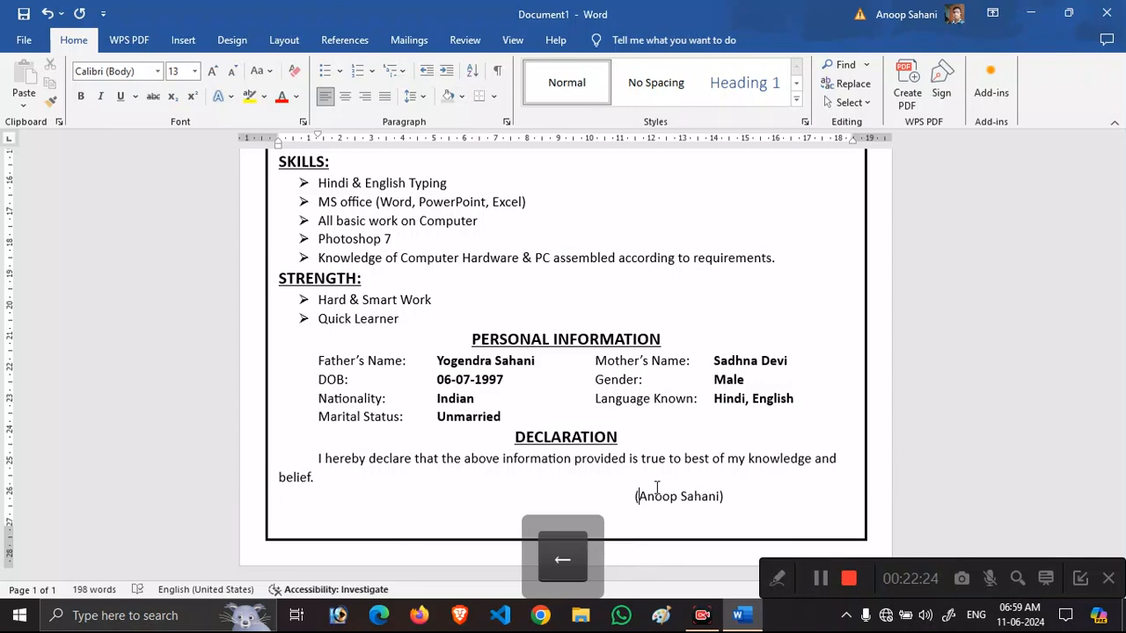
{"action": "key", "text": "shift+Left"}
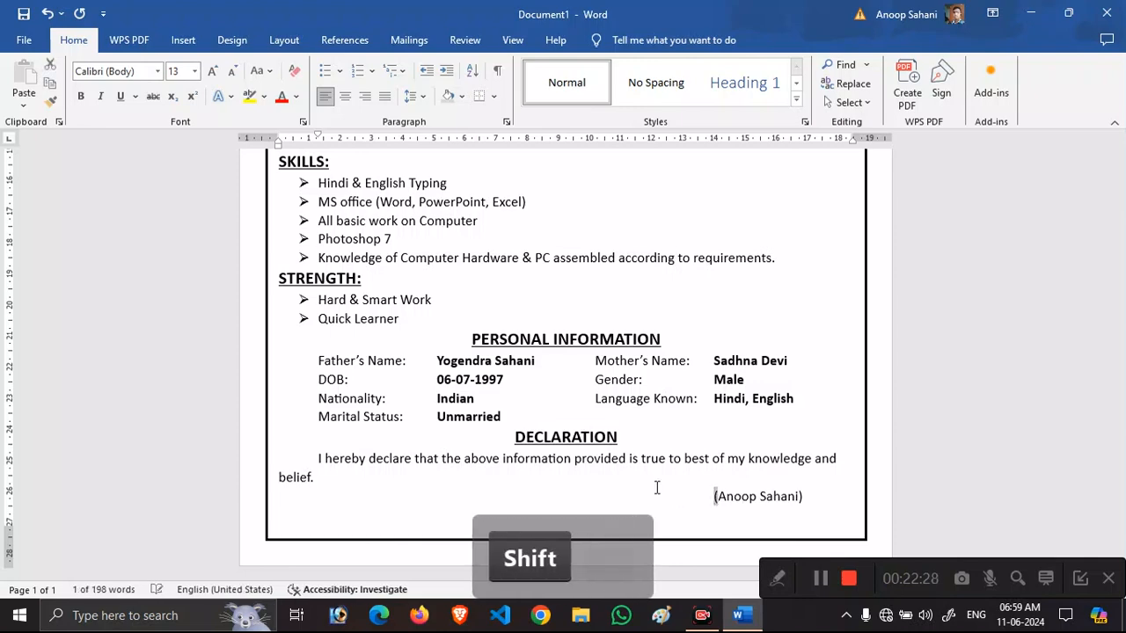
{"action": "key", "text": "shift+Right"}
{"action": "key", "text": "ctrl+b"}
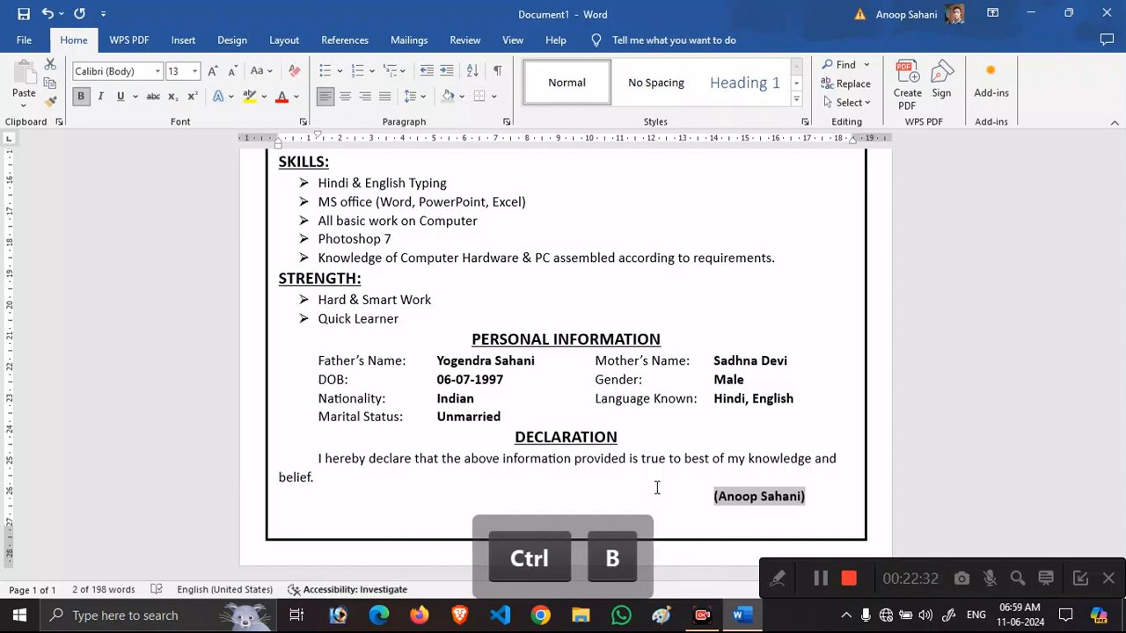
{"action": "left_click", "coordinate": [1093, 450]}
{"action": "scroll", "coordinate": [1094, 450], "scroll_direction": "up", "scroll_amount": 6}
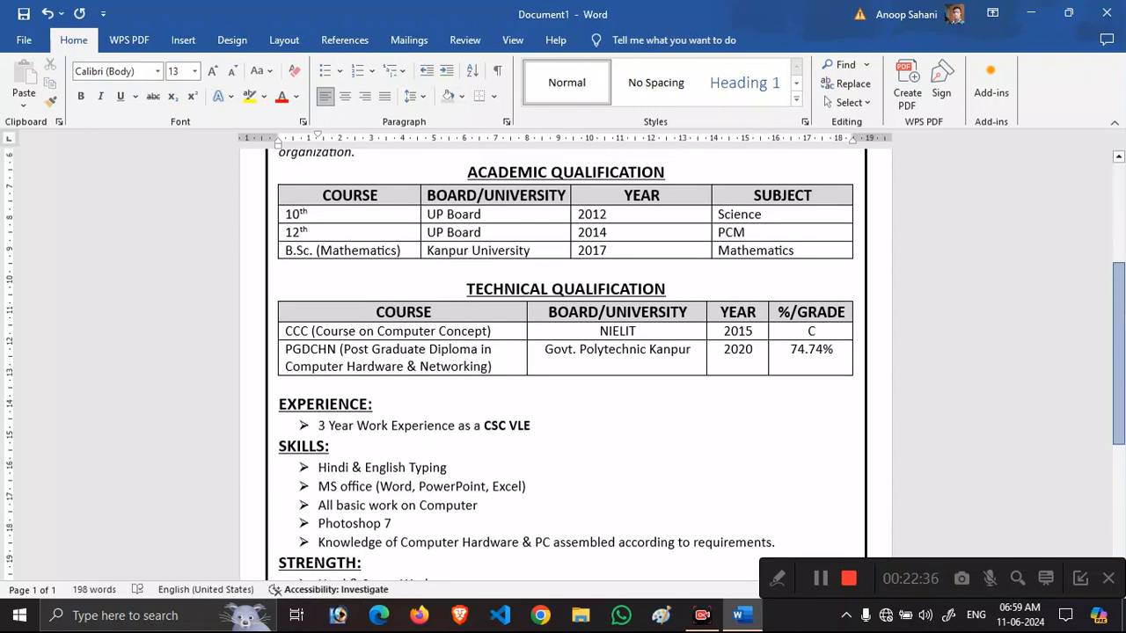
{"action": "scroll", "coordinate": [565, 370], "scroll_direction": "up", "scroll_amount": 5}
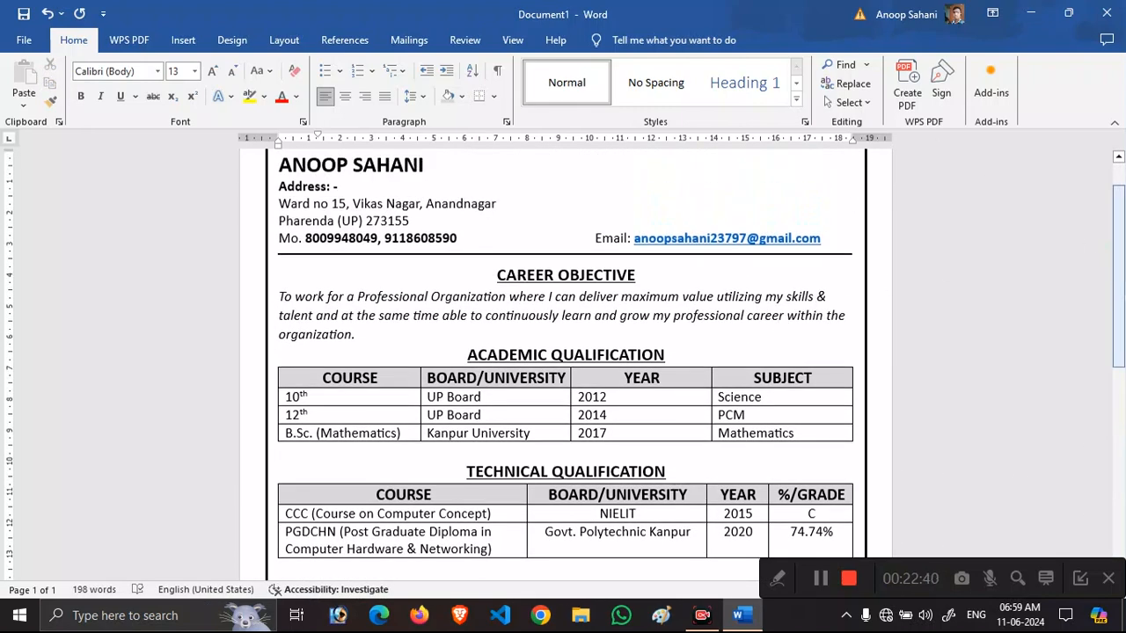
{"action": "scroll", "coordinate": [565, 369], "scroll_direction": "down", "scroll_amount": 7}
{"action": "scroll", "coordinate": [566, 369], "scroll_direction": "up", "scroll_amount": 7}
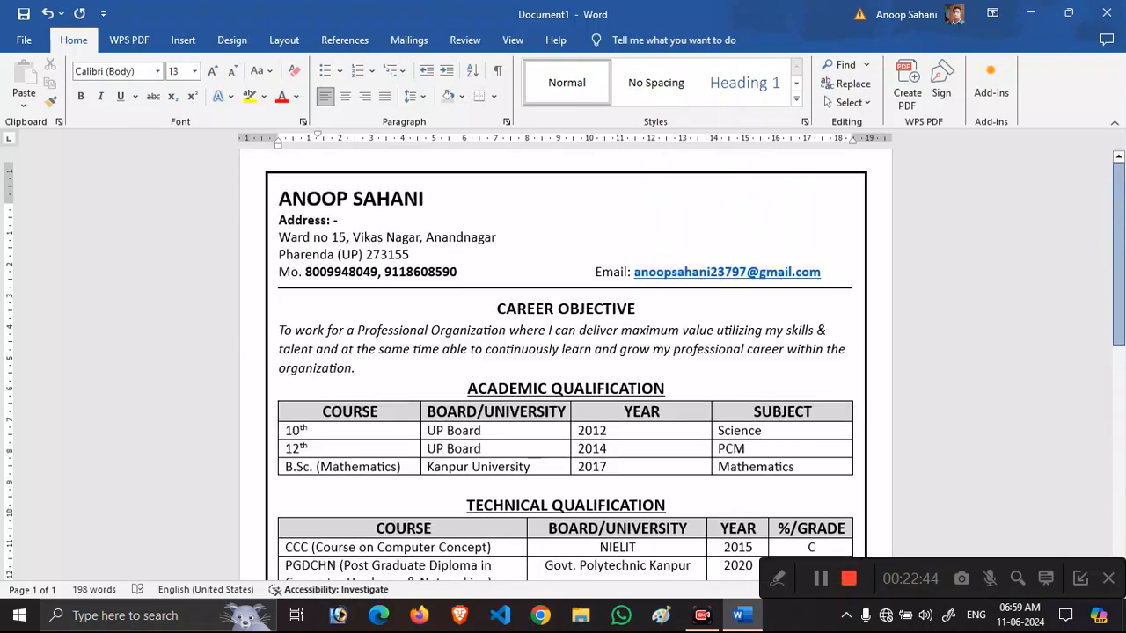